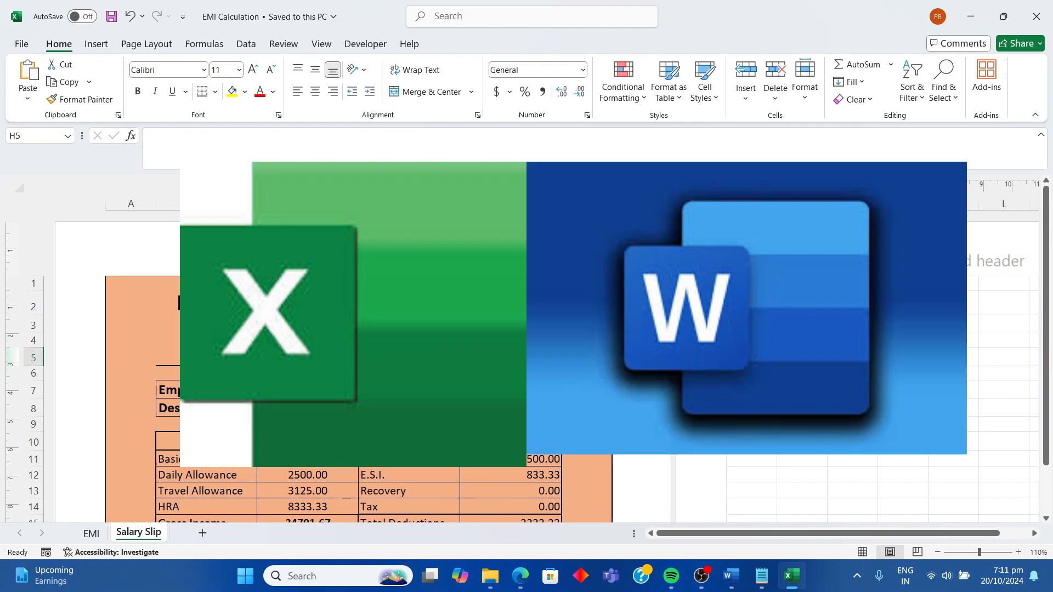
- Examine the monthly salary slip layout from the company heading down to the authorized signatory line
scroll(398, 318, "down", 1)
scroll(397, 318, "up", 1)
scroll(347, 321, "down", 1)
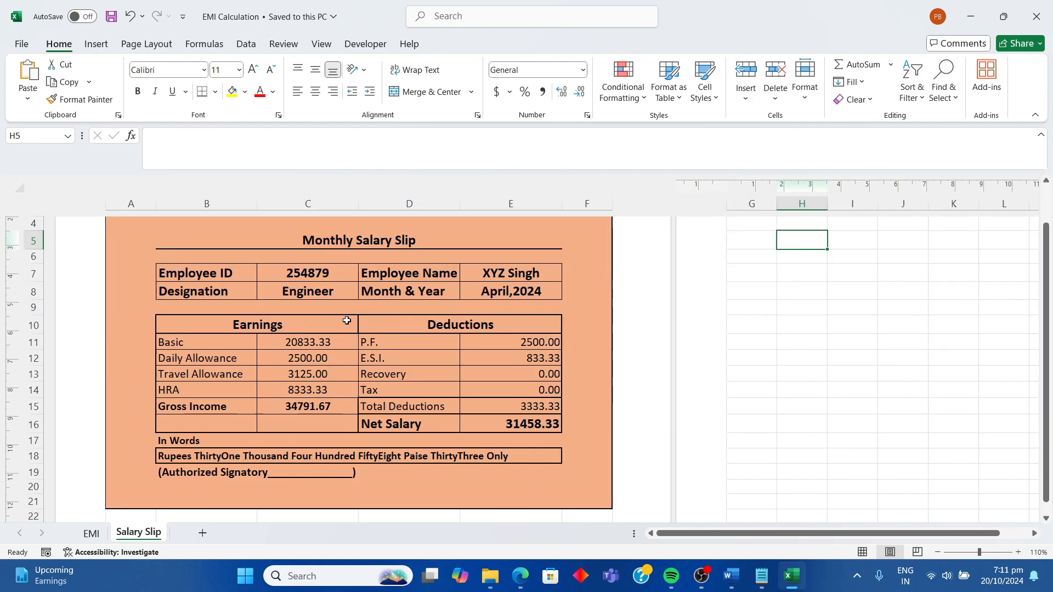
scroll(351, 326, "up", 1)
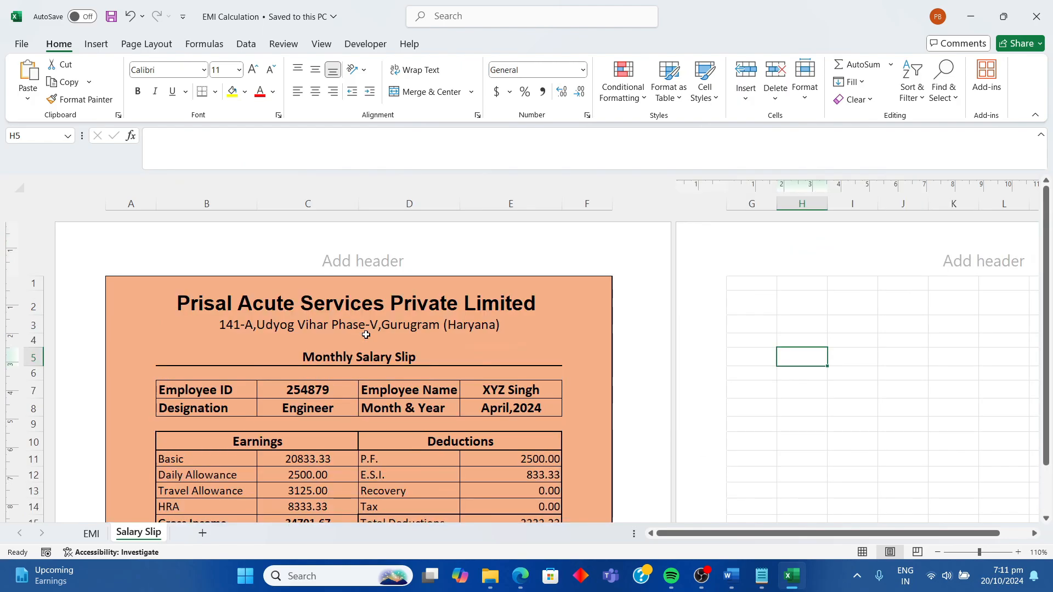
- Switch to the Template Salary Slip document in Word and examine its header, tables and merge fields
left_click(732, 576)
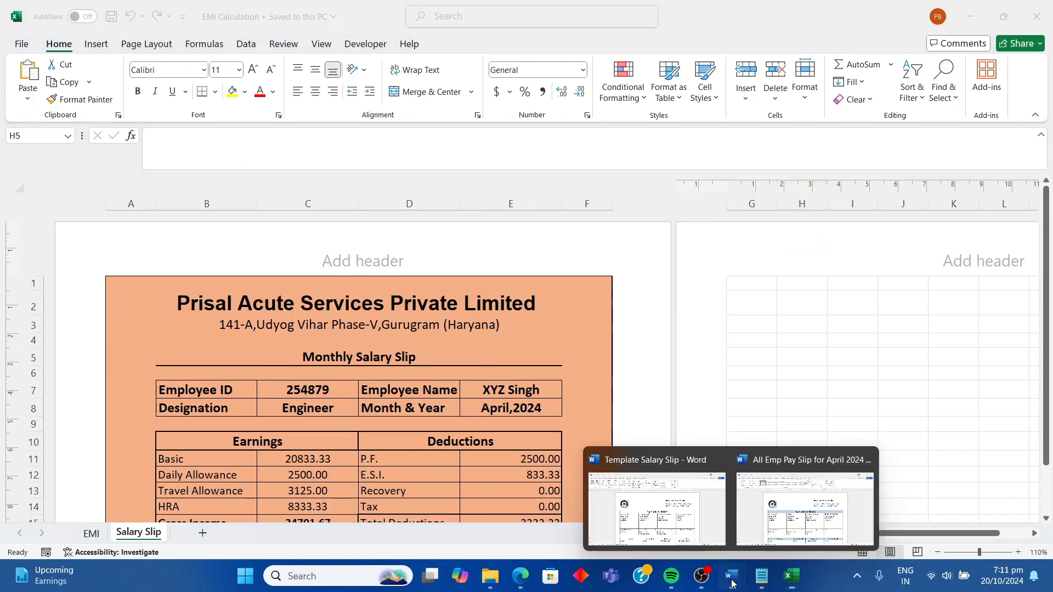
left_click(684, 544)
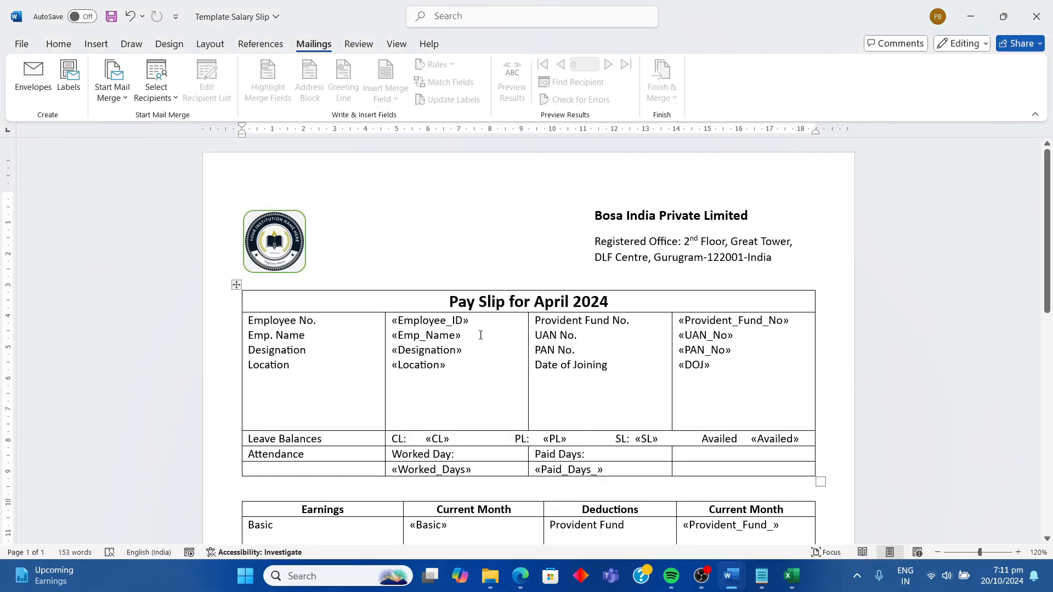
scroll(626, 233, "down", 3)
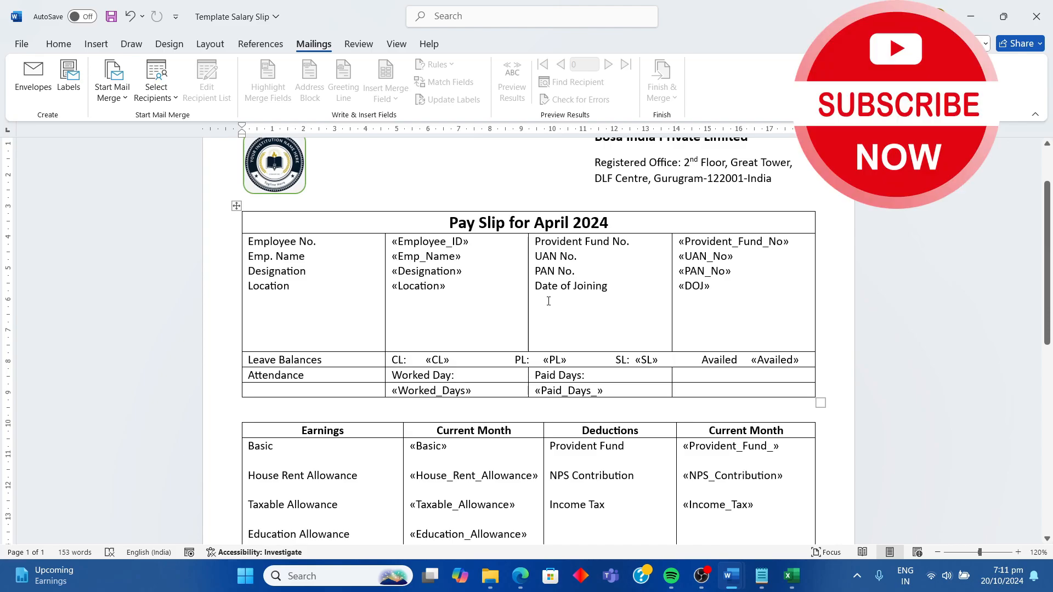
scroll(548, 301, "up", 3)
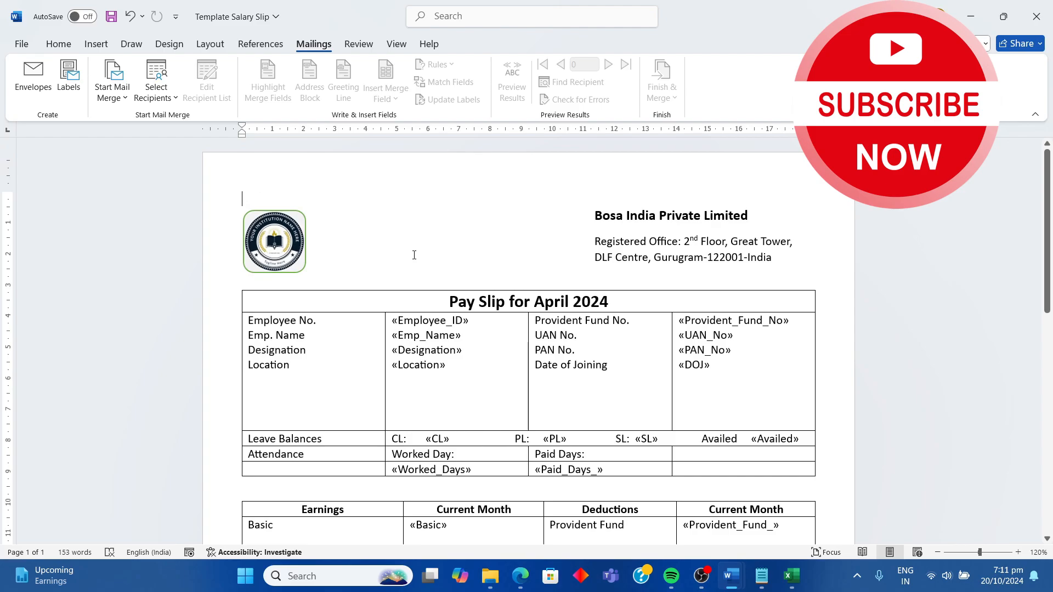
scroll(498, 262, "down", 7)
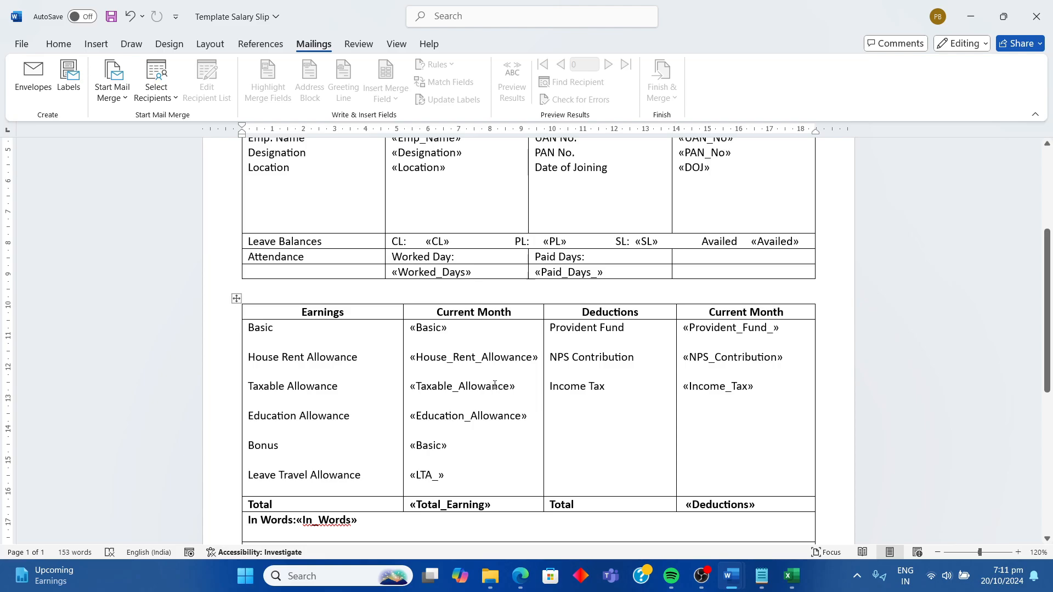
scroll(494, 386, "up", 3)
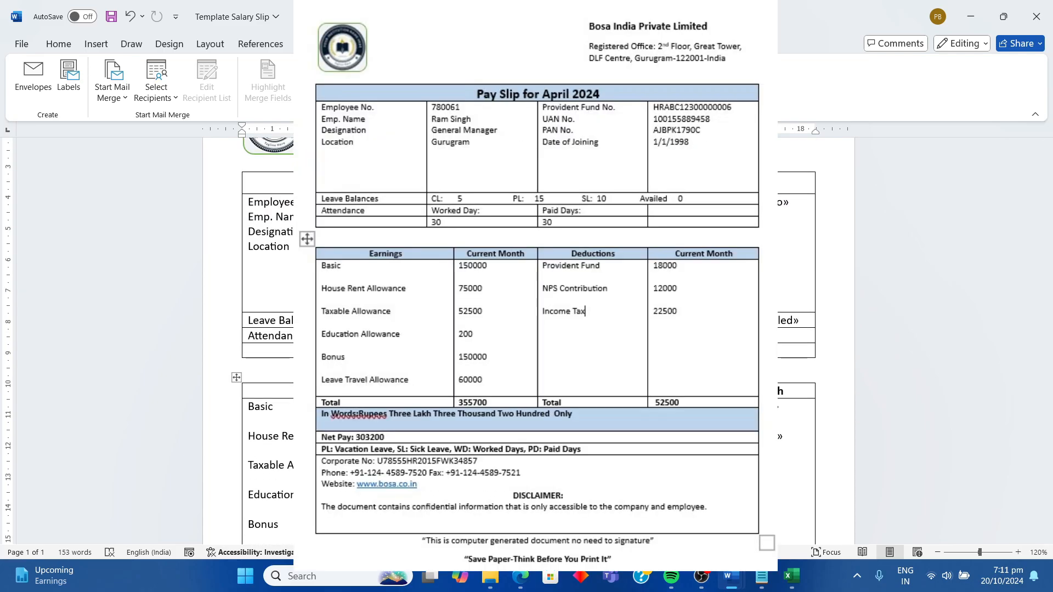
scroll(575, 348, "up", 3)
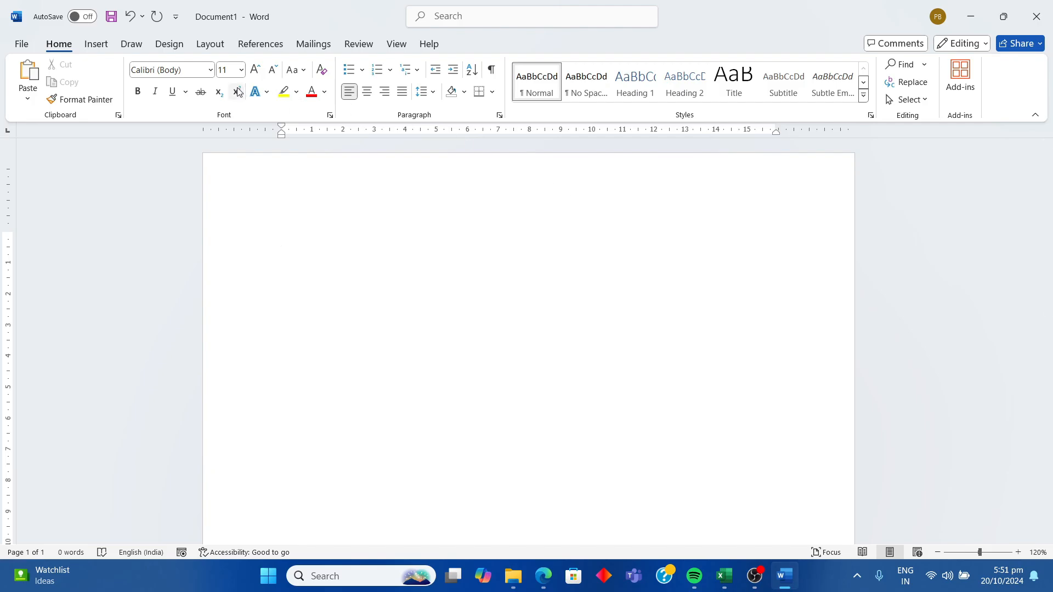
- Set the blank document's page margins to the Narrow preset of 1.27 cm on all sides
left_click(169, 48)
left_click(193, 44)
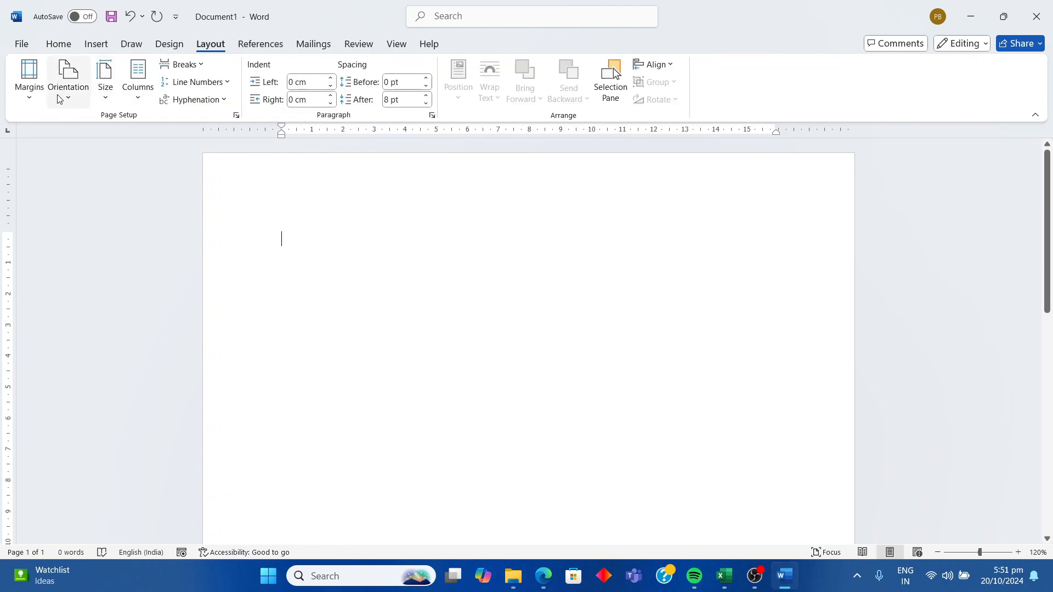
left_click(34, 98)
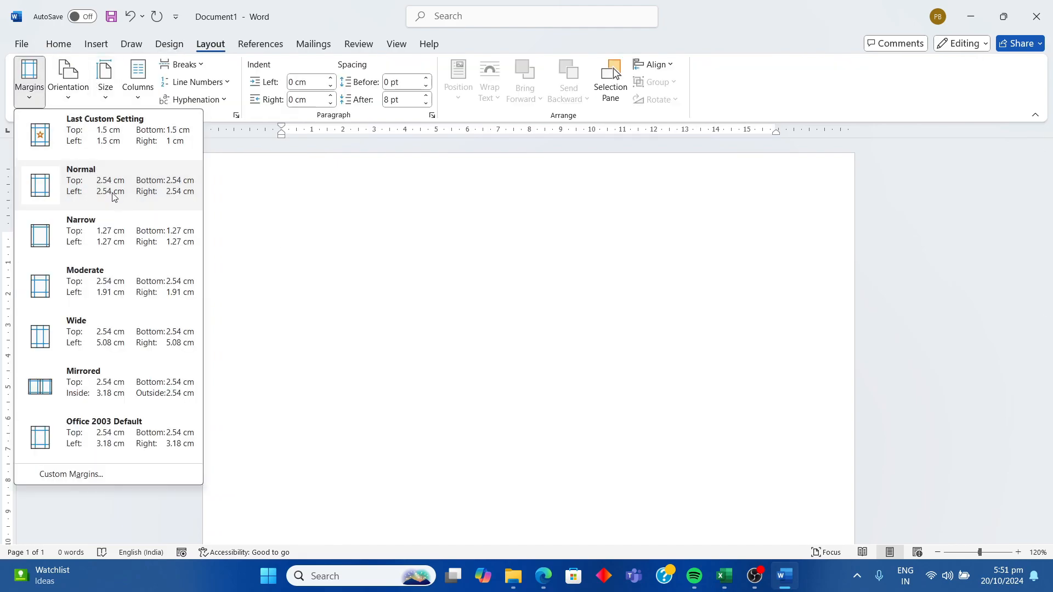
left_click(100, 233)
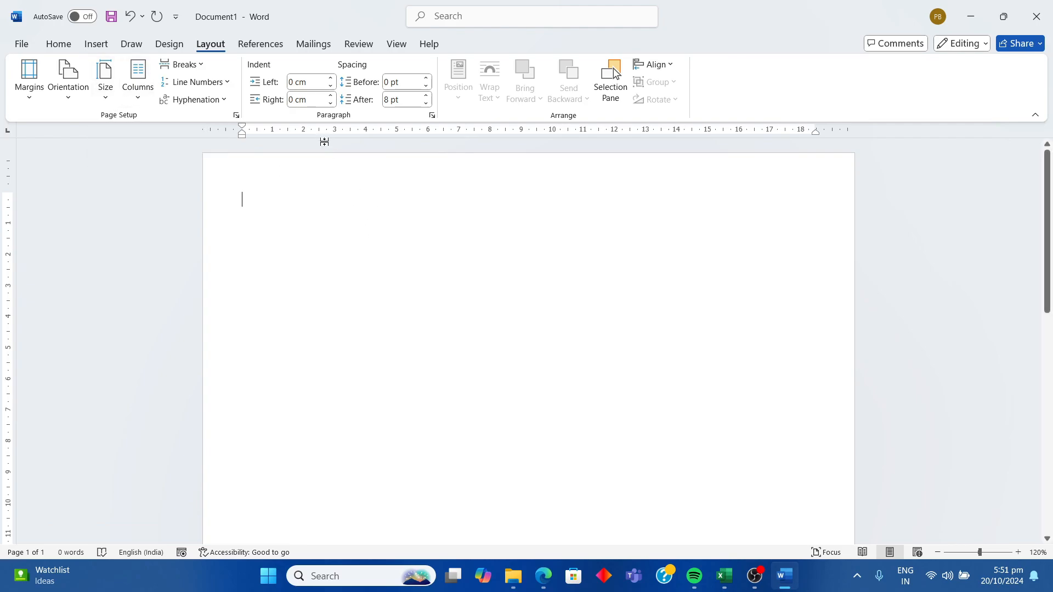
- Insert a table with 4 columns and 9 rows in the blank document
left_click(105, 48)
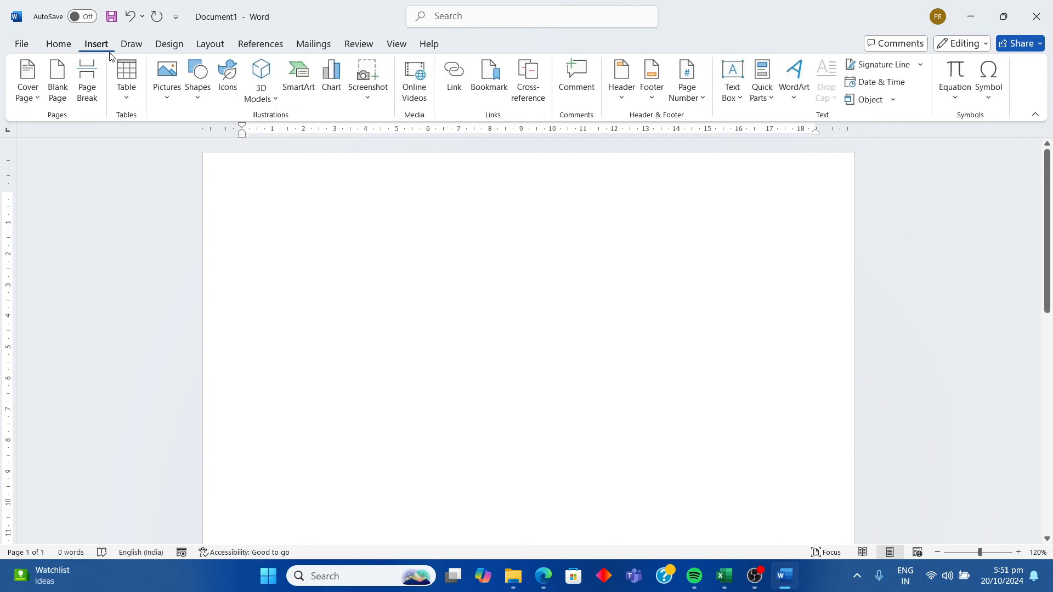
left_click(129, 97)
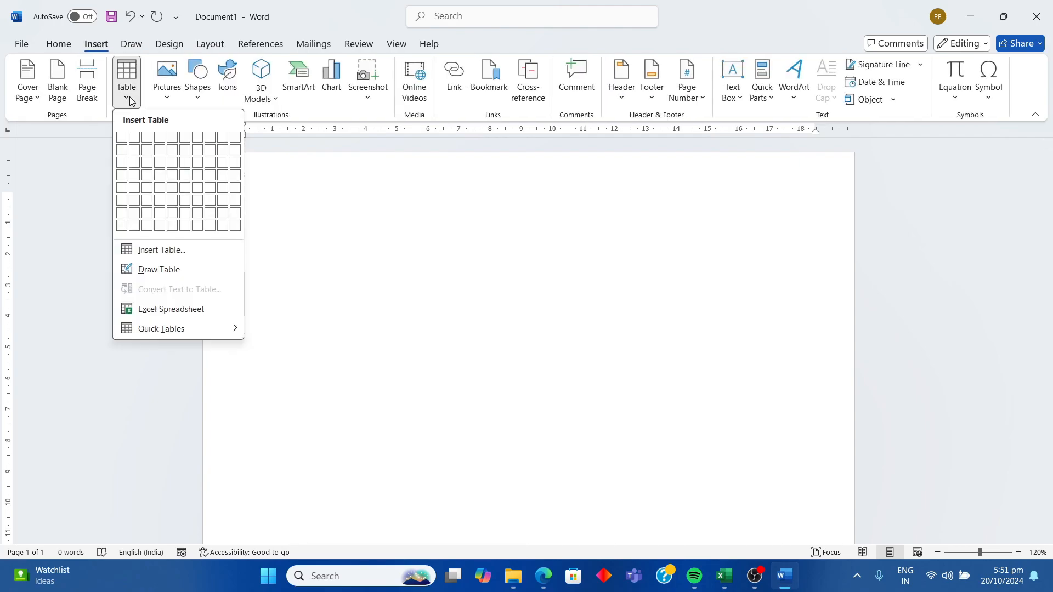
left_click(162, 252)
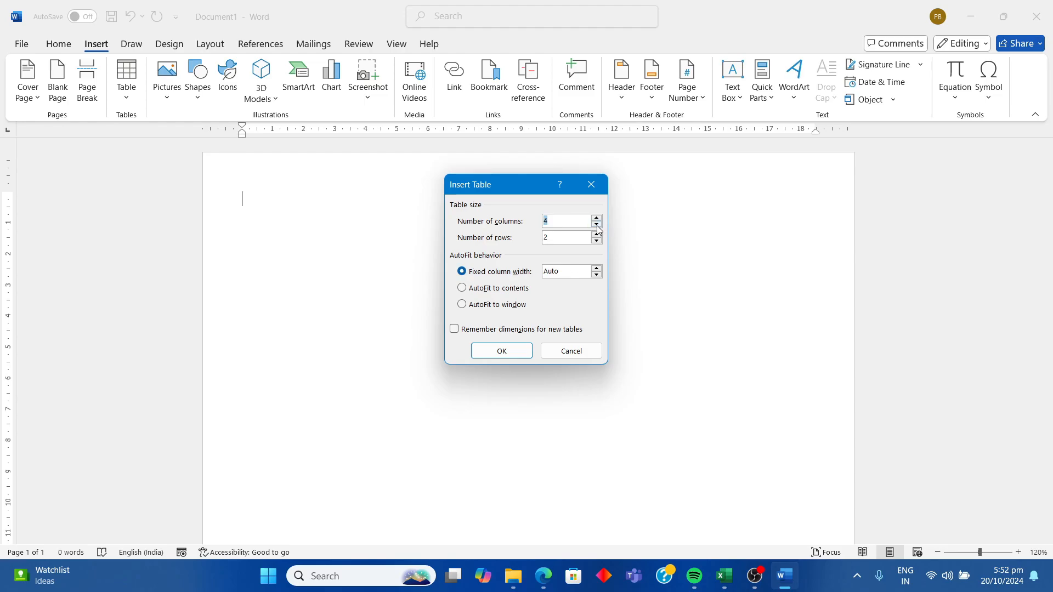
double_click(566, 237)
type("9")
left_click(512, 352)
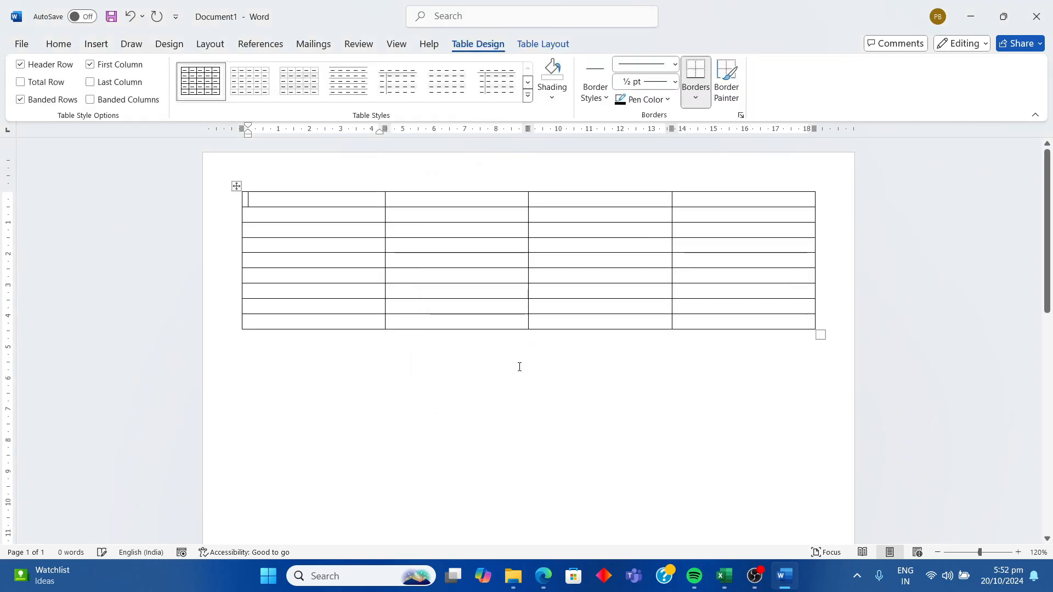
- Cut the whole table and paste it a few blank lines lower, leaving header space above it
left_click(289, 183)
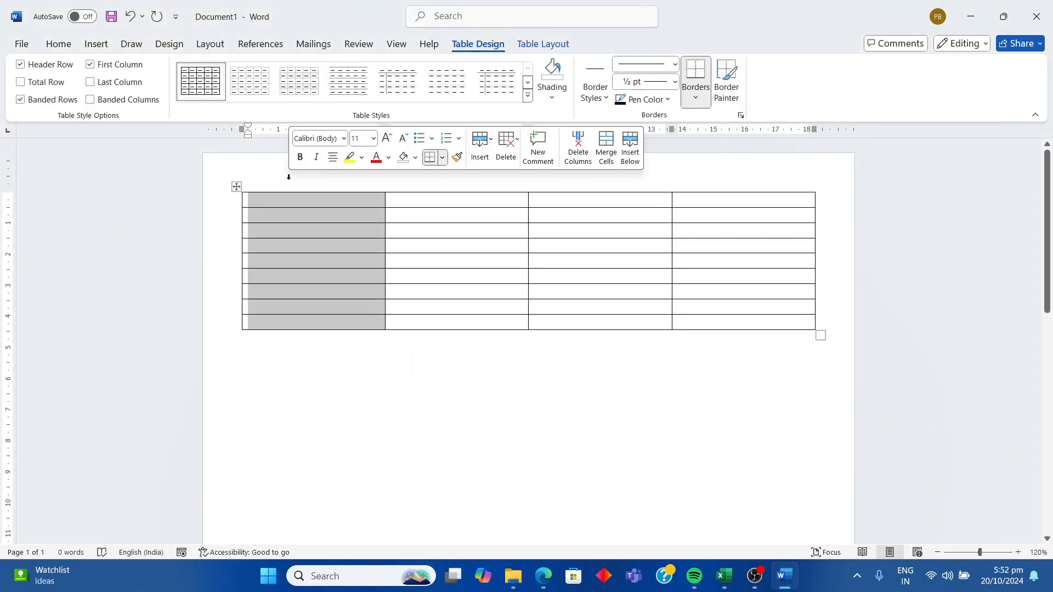
left_click(390, 398)
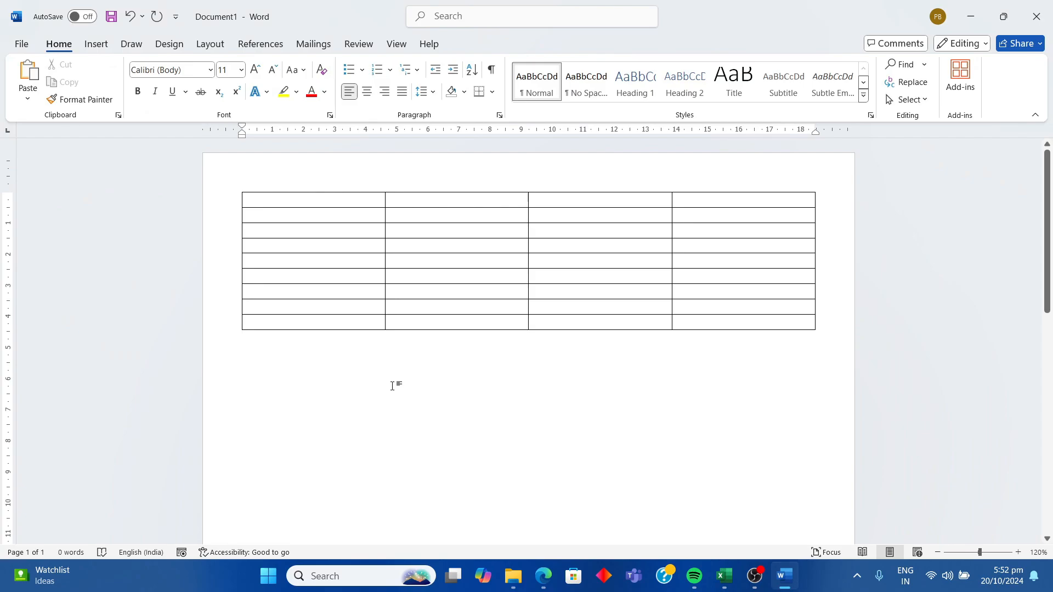
mouse_move(261, 216)
left_click(239, 189)
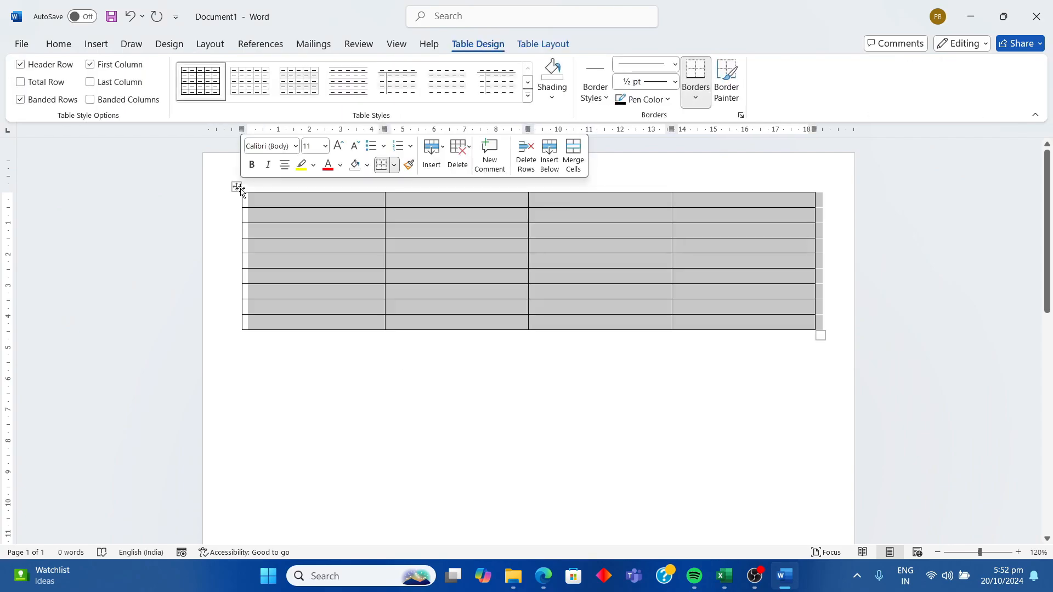
right_click(240, 189)
left_click(278, 221)
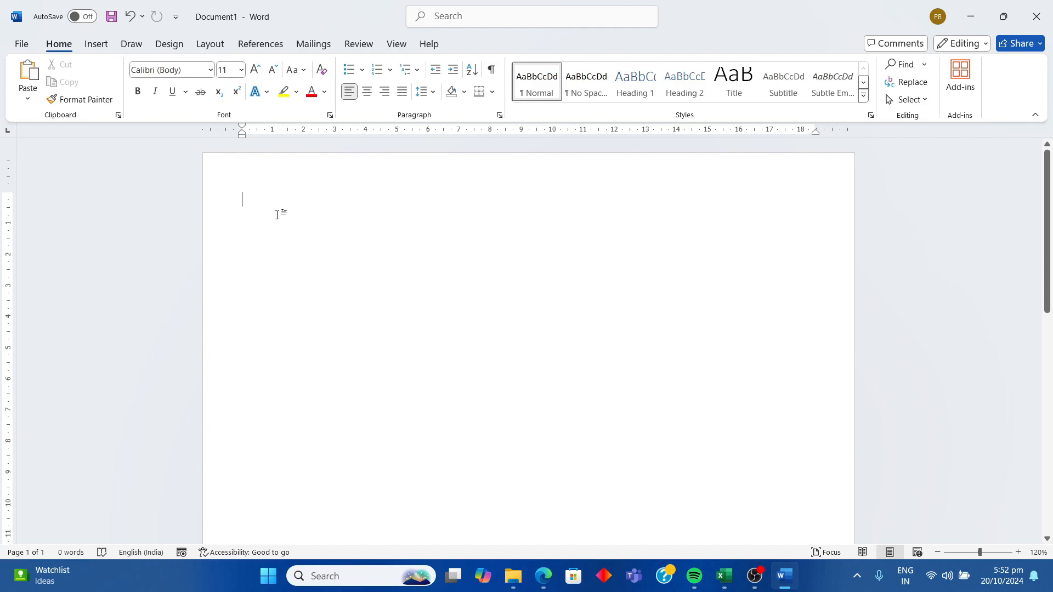
key("Return")
key("Return")
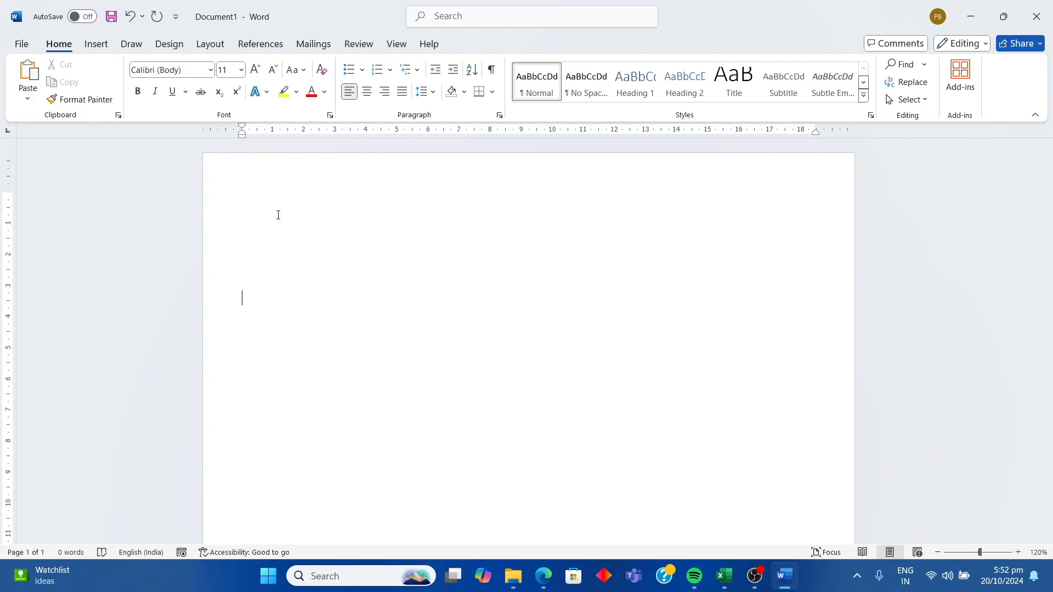
key("ctrl+v")
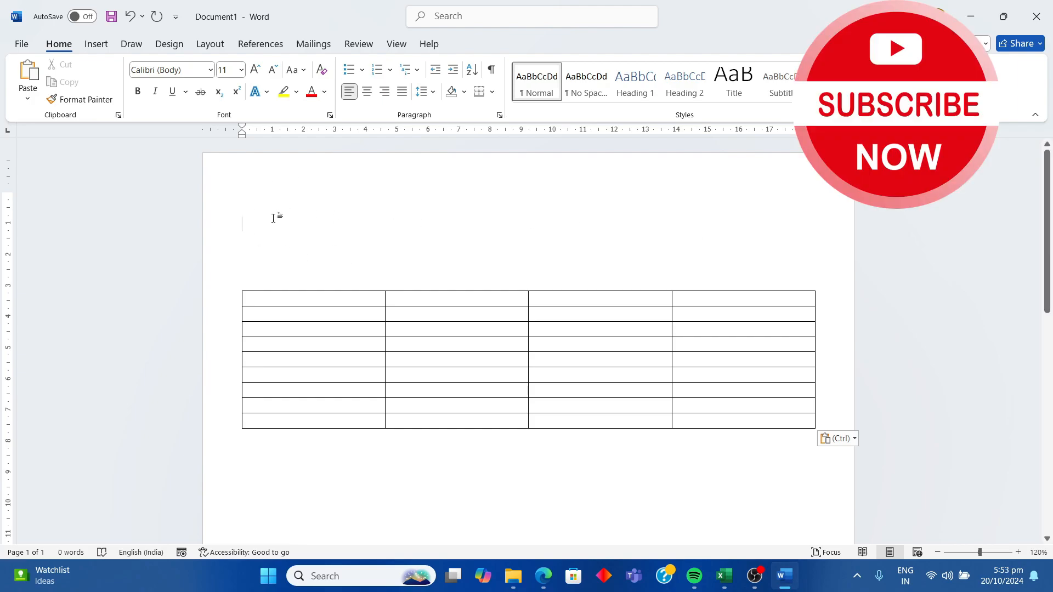
- Draw a rounded rectangle about 3.7 cm wide and 2.2 cm high above the table's first column and apply the green-outline, white-fill style
left_click(96, 43)
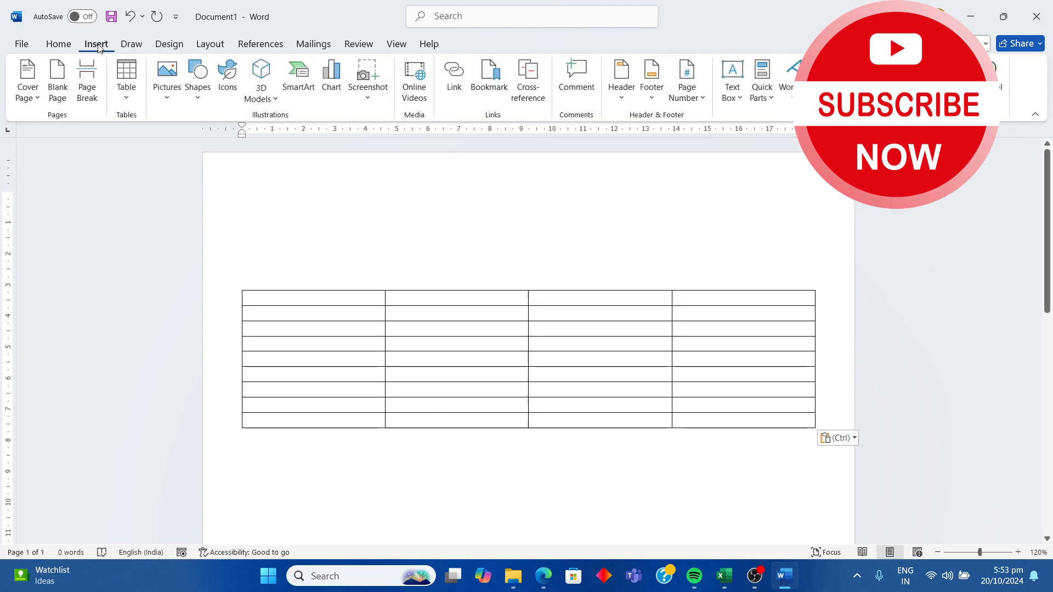
left_click(197, 92)
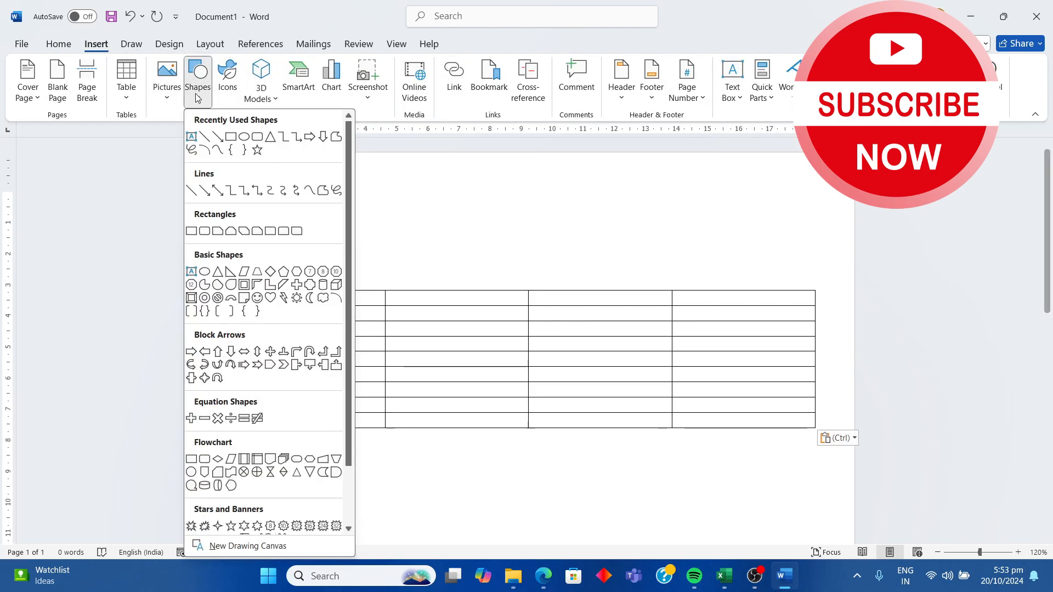
left_click(256, 136)
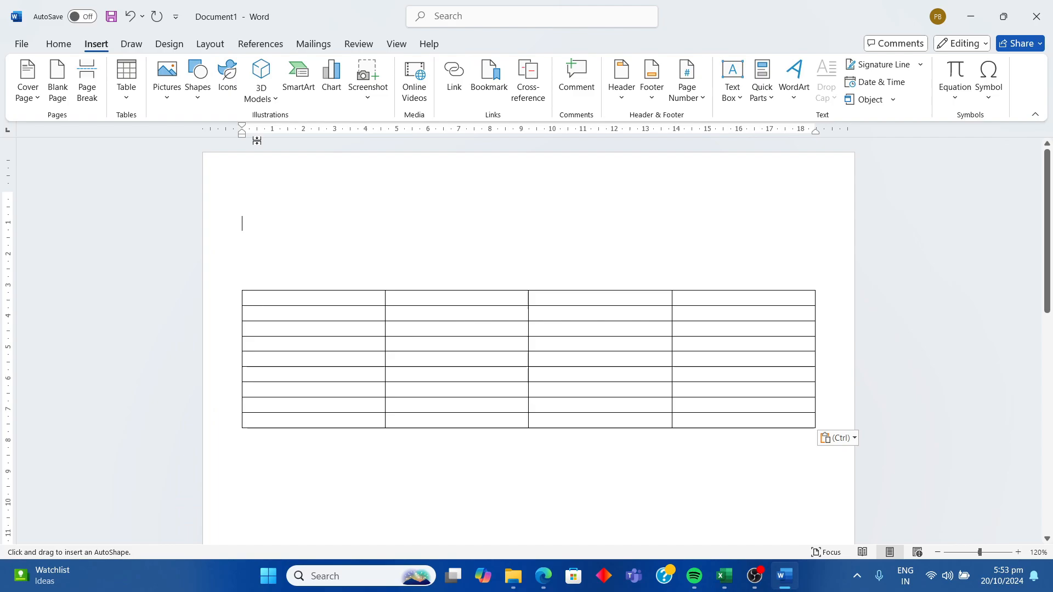
left_click_drag(243, 210, 358, 279)
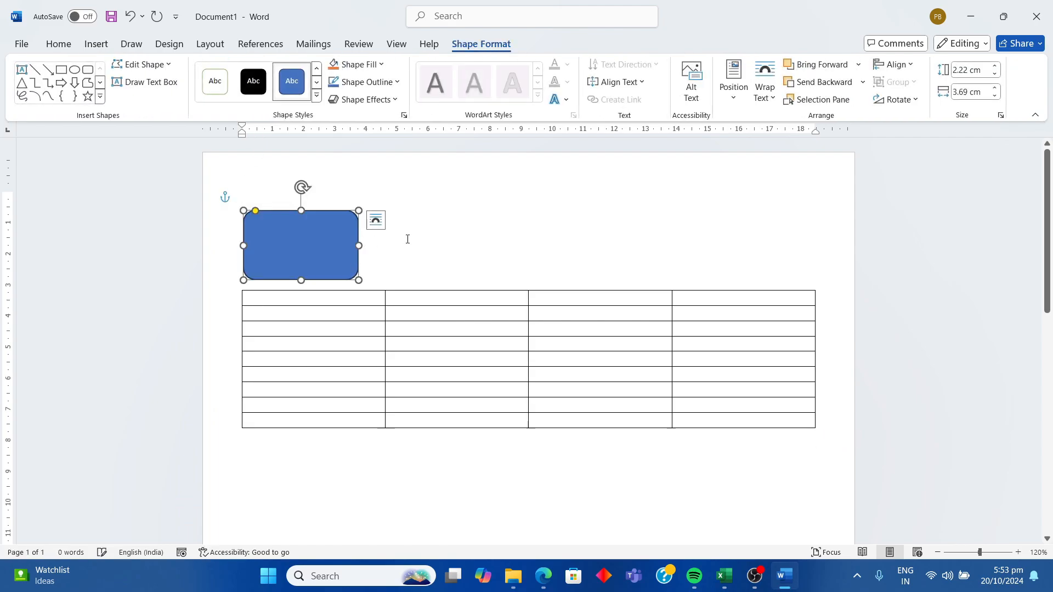
left_click(215, 82)
left_click(441, 228)
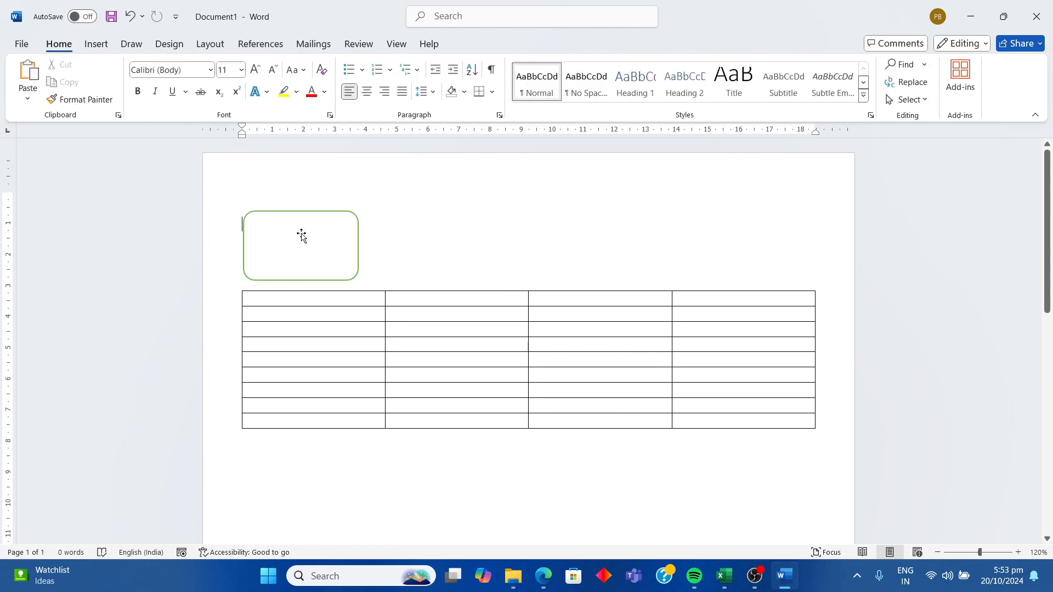
- Fill the rounded rectangle with the round institution logo picture from a file on the computer
left_click(302, 234)
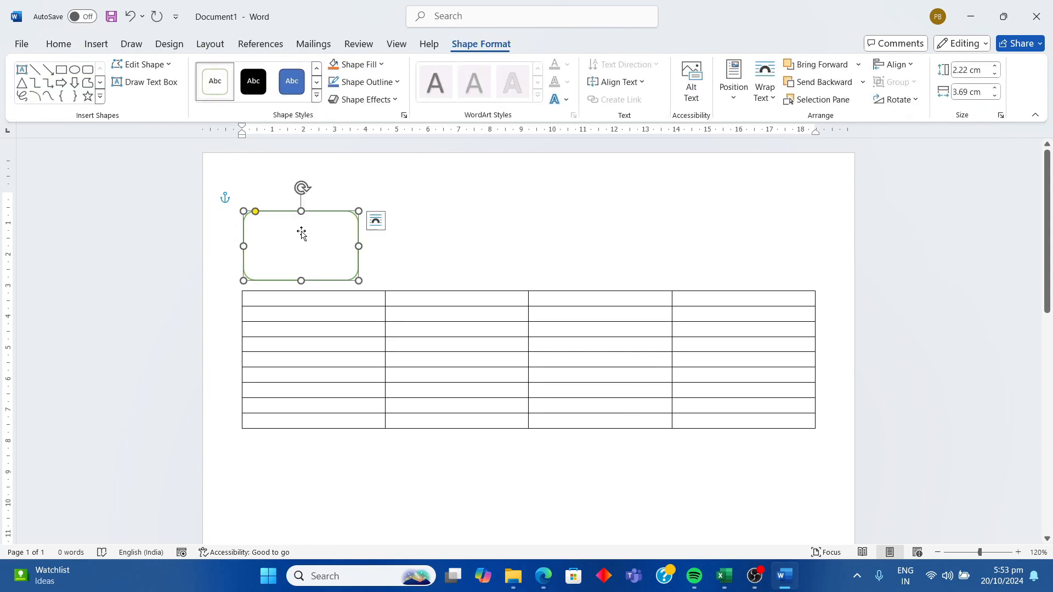
left_click(377, 68)
left_click(482, 214)
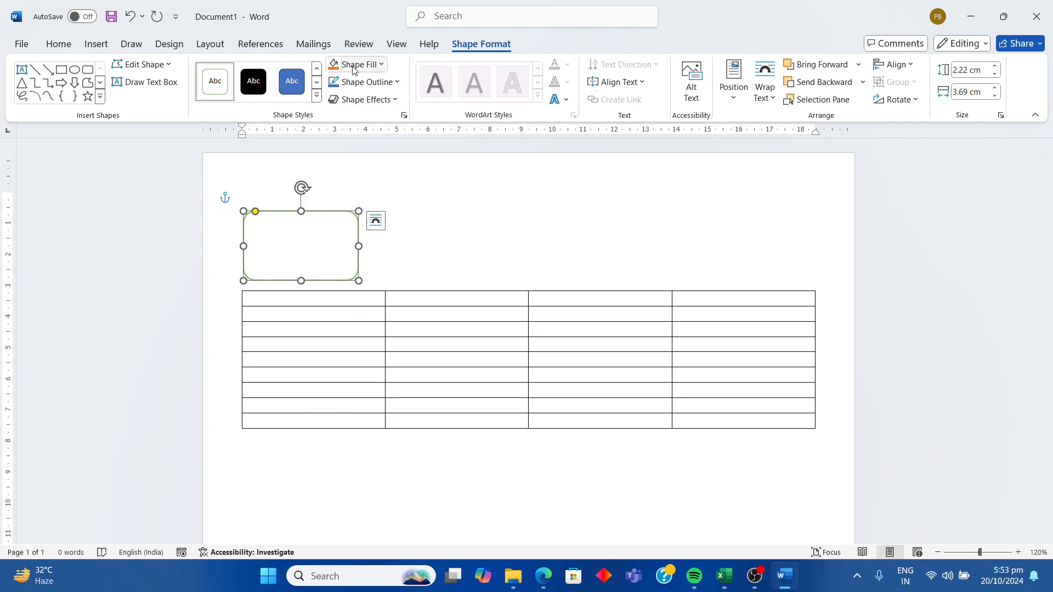
left_click(382, 68)
left_click(379, 283)
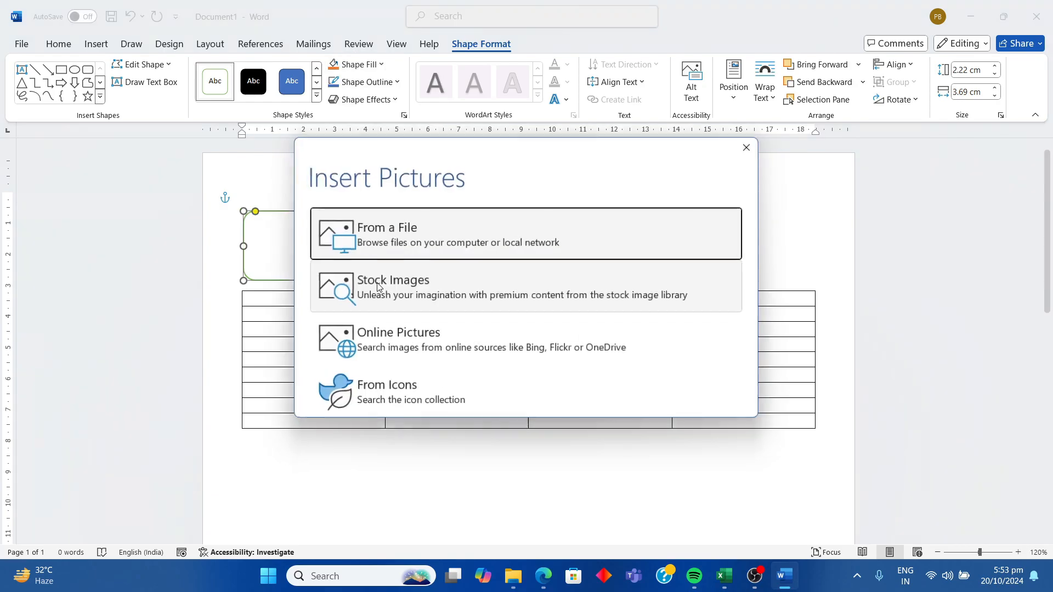
left_click(395, 242)
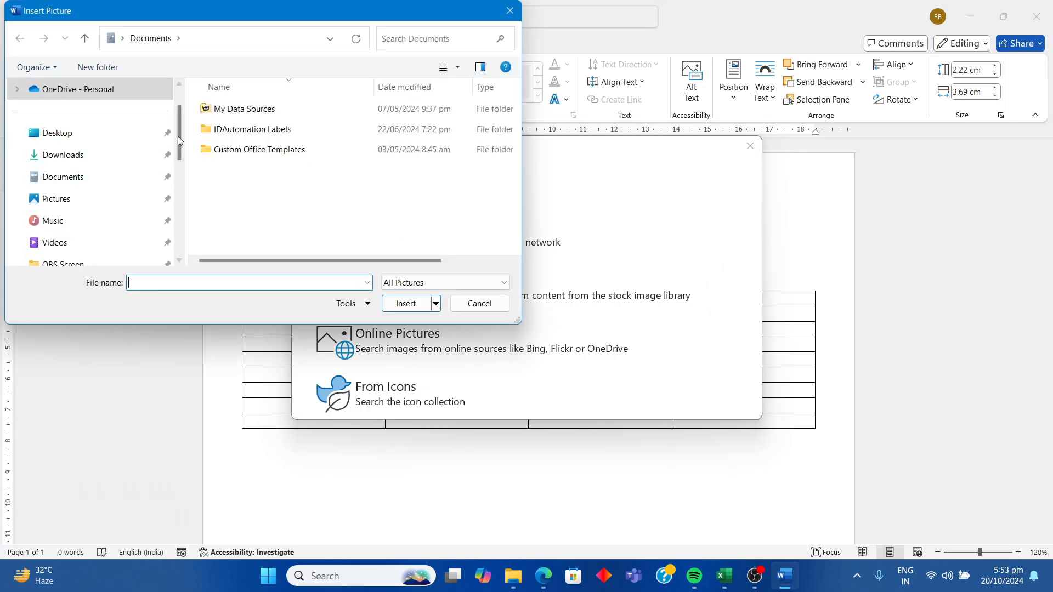
scroll(178, 136, "down", 1)
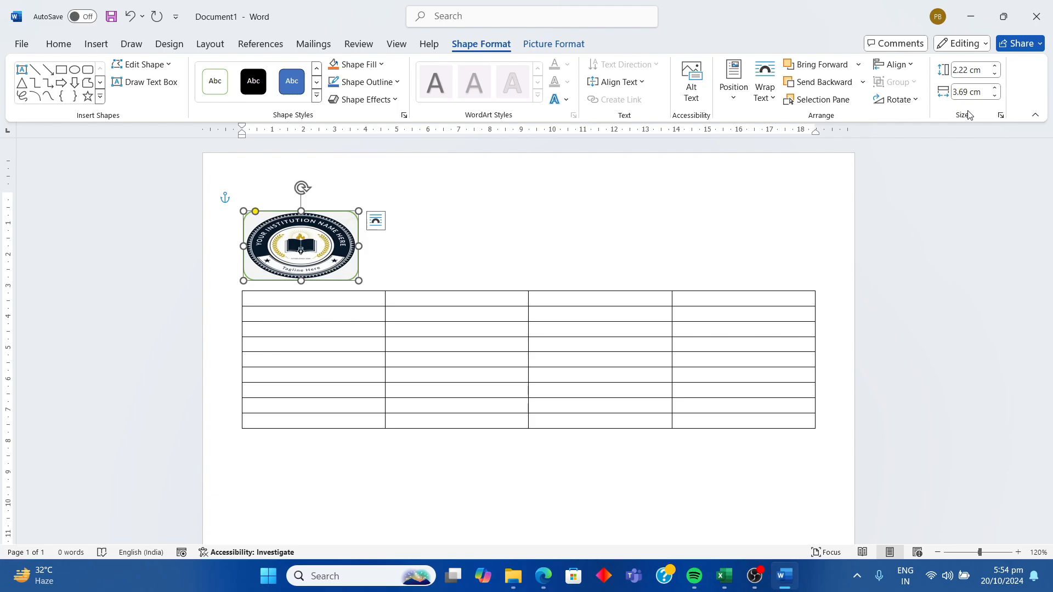
- Set the logo shape's height to 2 cm
left_click(969, 70)
left_click(969, 69)
double_click(969, 68)
key("BackSpace")
key("BackSpace")
key("BackSpace")
type("2")
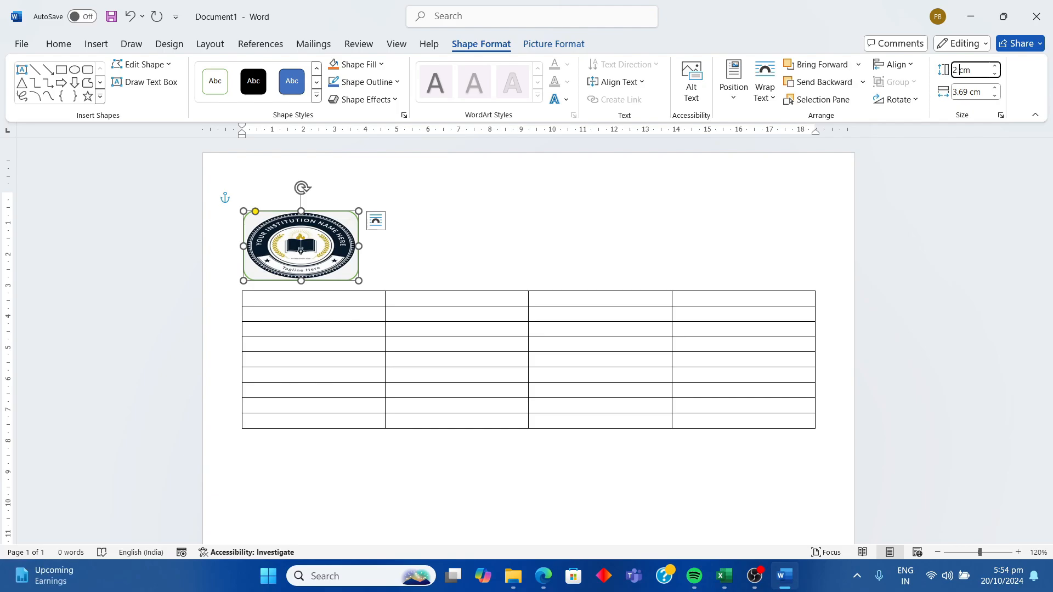
- Set the logo shape's width to 2 cm
left_click(988, 93)
left_click(994, 89)
key("BackSpace")
key("BackSpace")
key("BackSpace")
type("2")
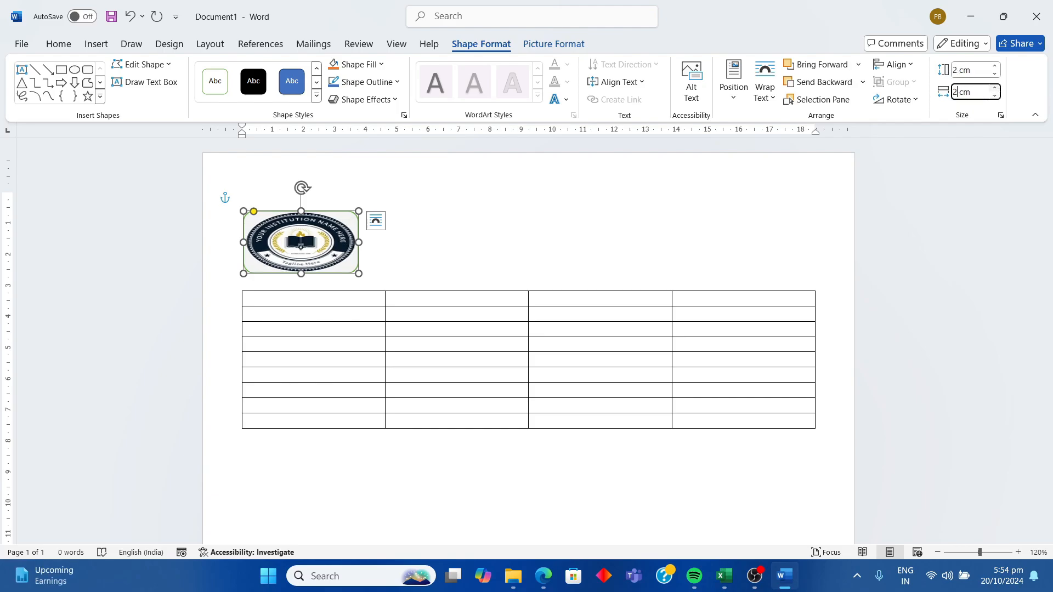
key("Return")
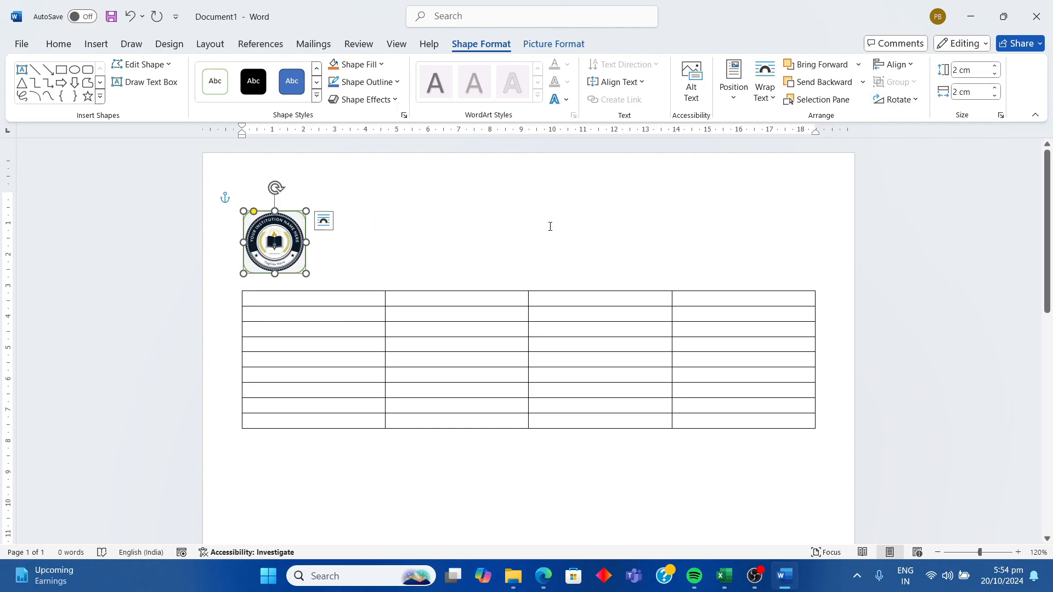
- Try the logo shape with no outline
left_click(313, 253)
left_click(286, 254)
left_click(419, 216)
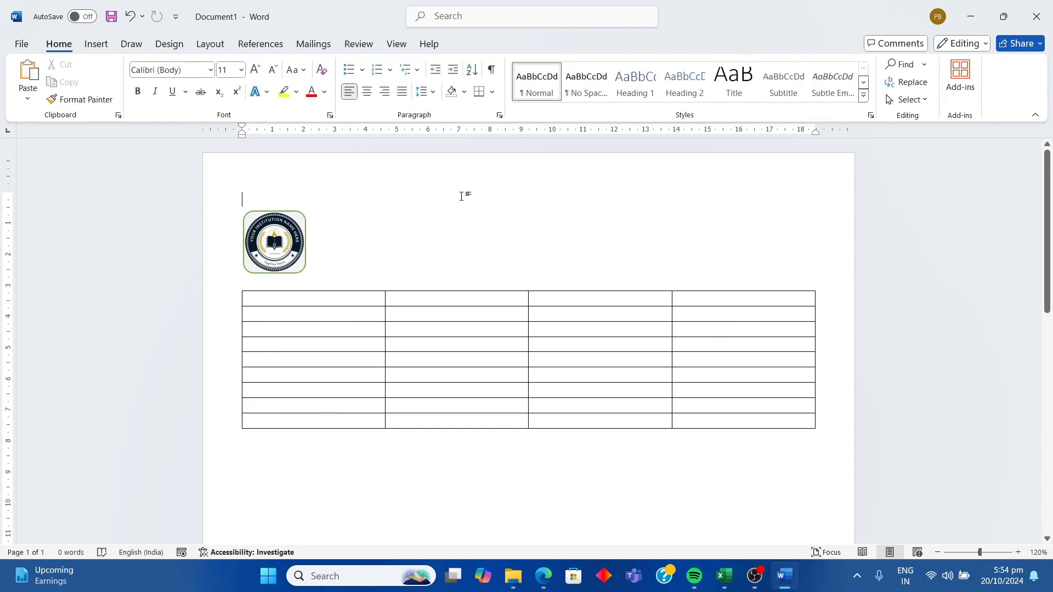
left_click(302, 216)
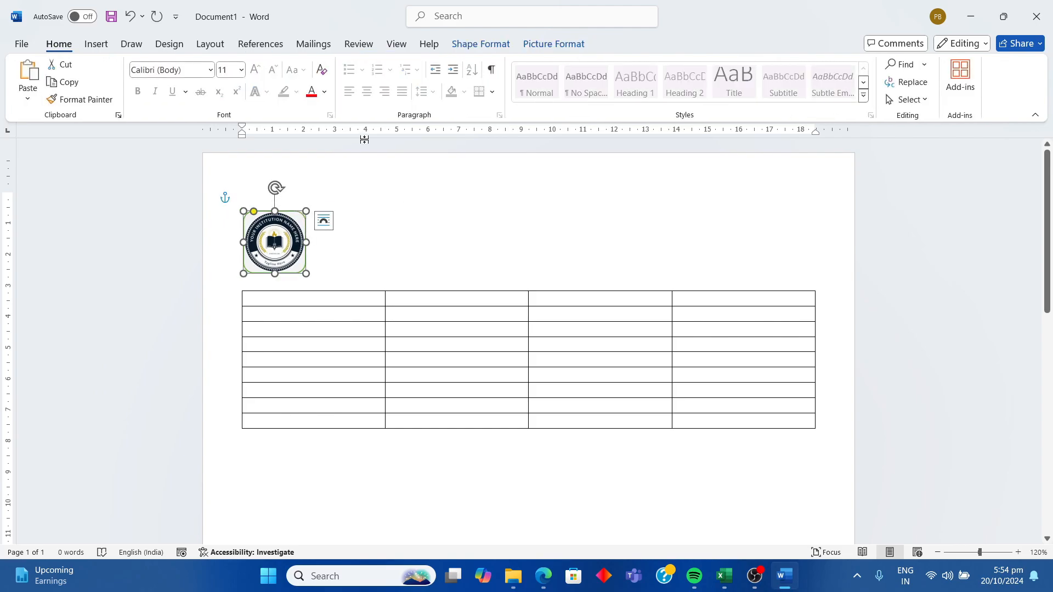
left_click(485, 46)
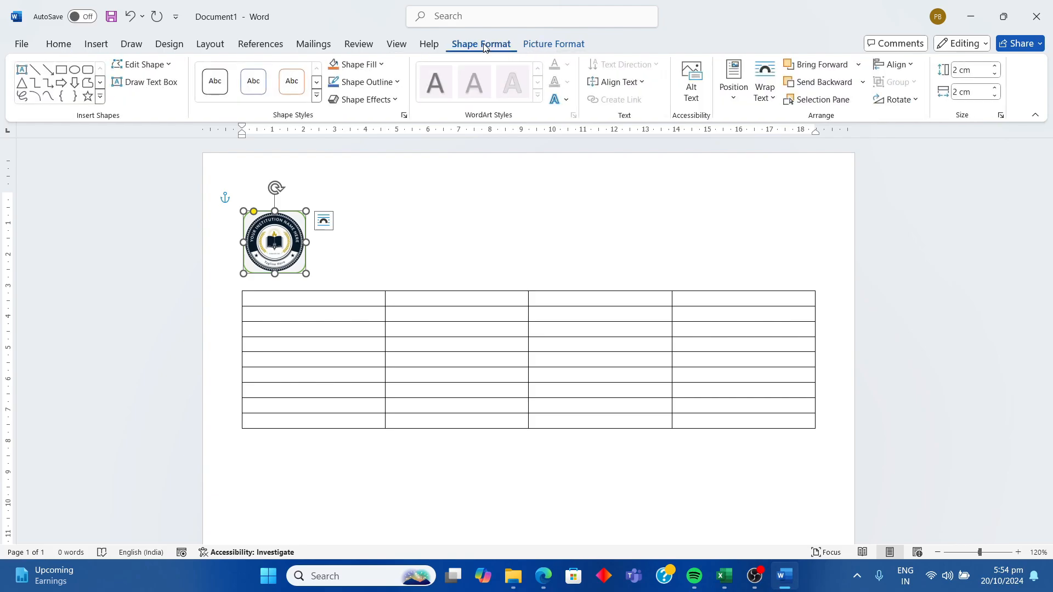
left_click(390, 85)
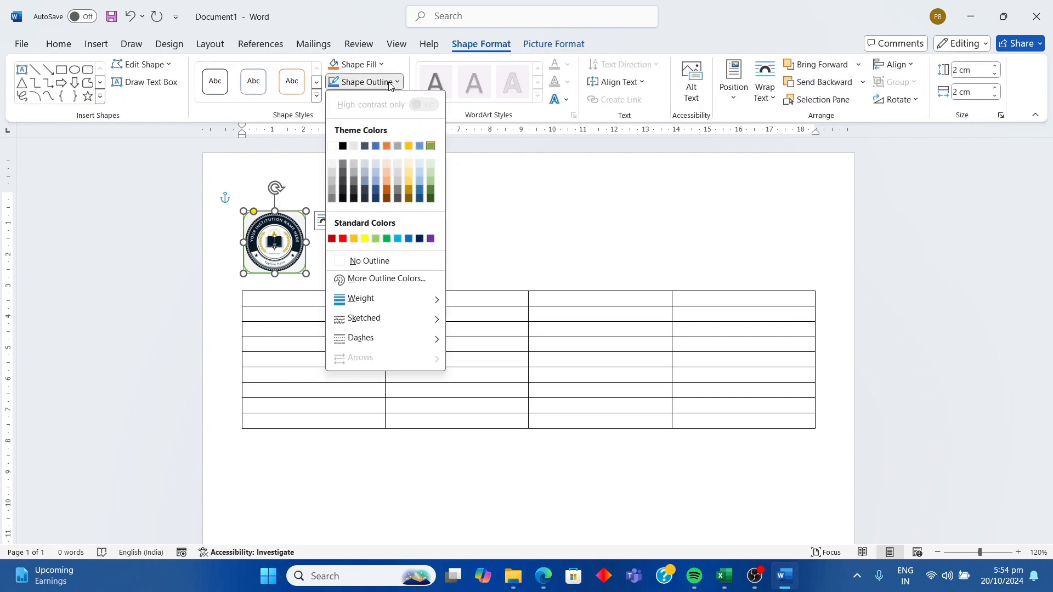
left_click(384, 261)
left_click(470, 228)
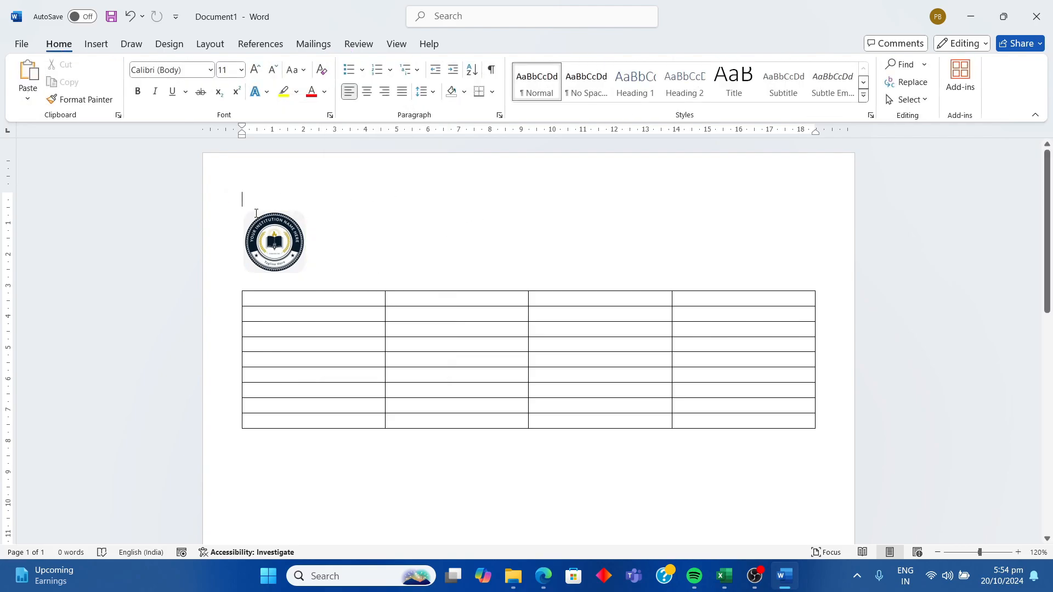
left_click(283, 229)
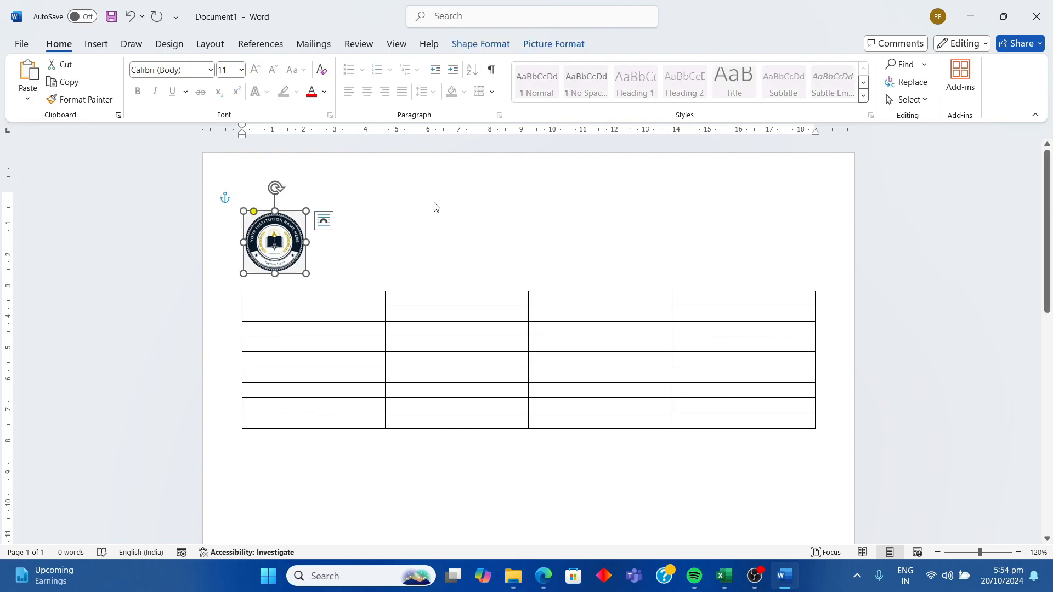
left_click(474, 195)
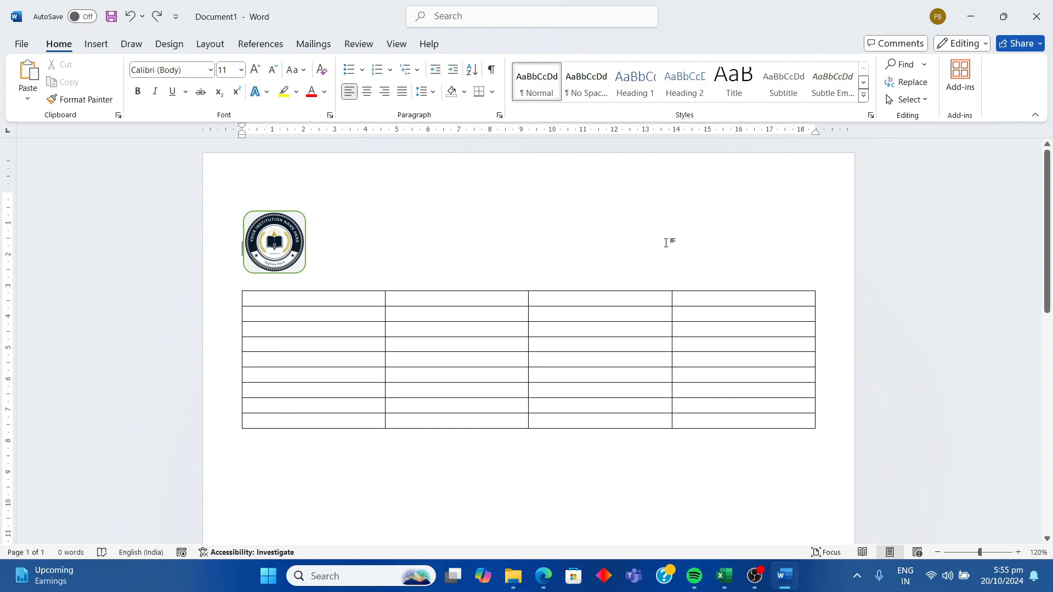
- Insert a Simple Text Box from the built-in text box gallery into the header area above the table
left_click(96, 44)
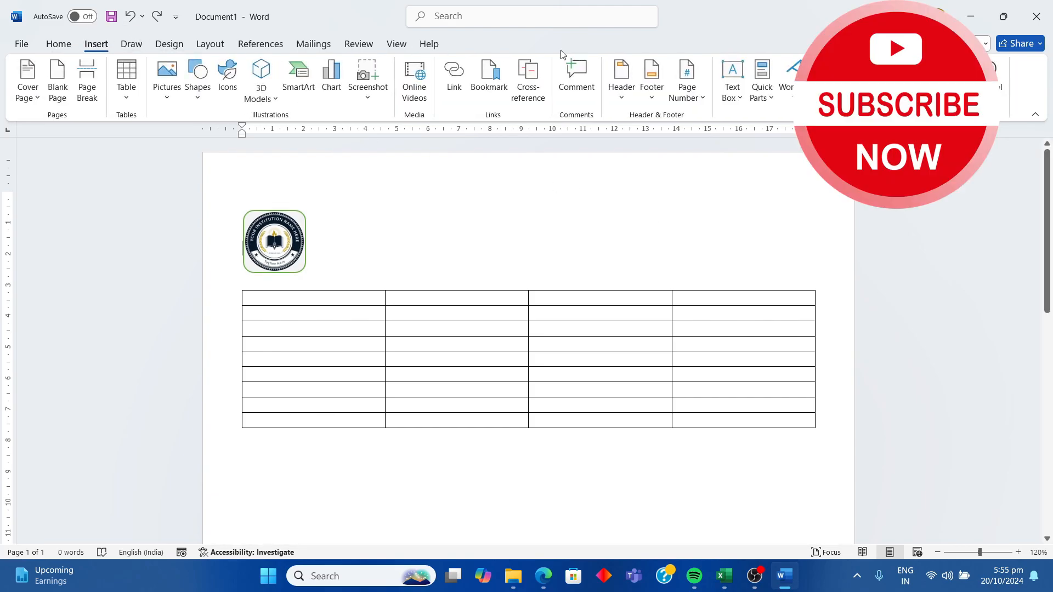
left_click(733, 94)
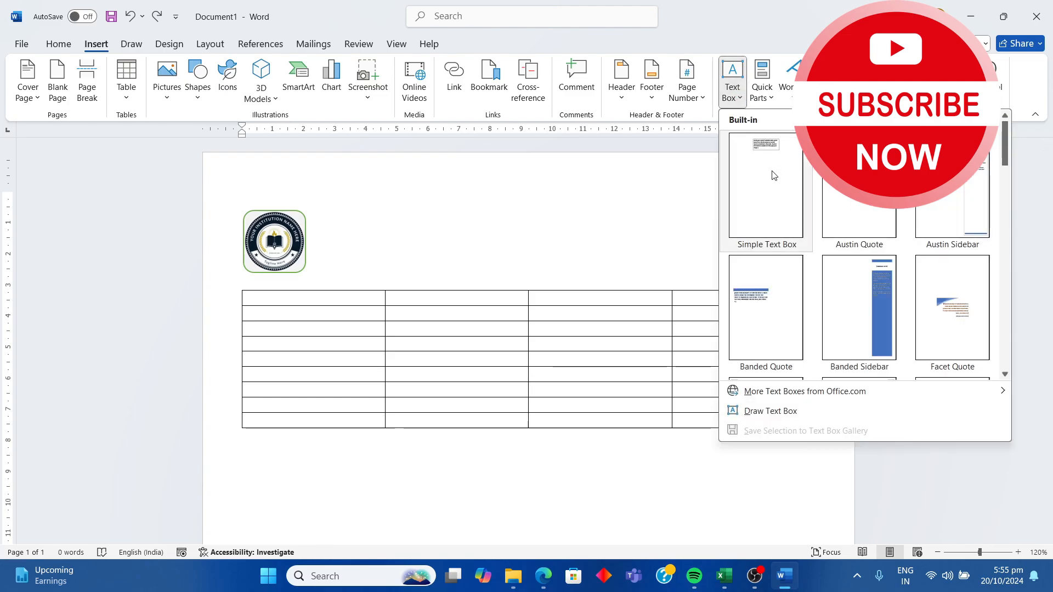
left_click(773, 175)
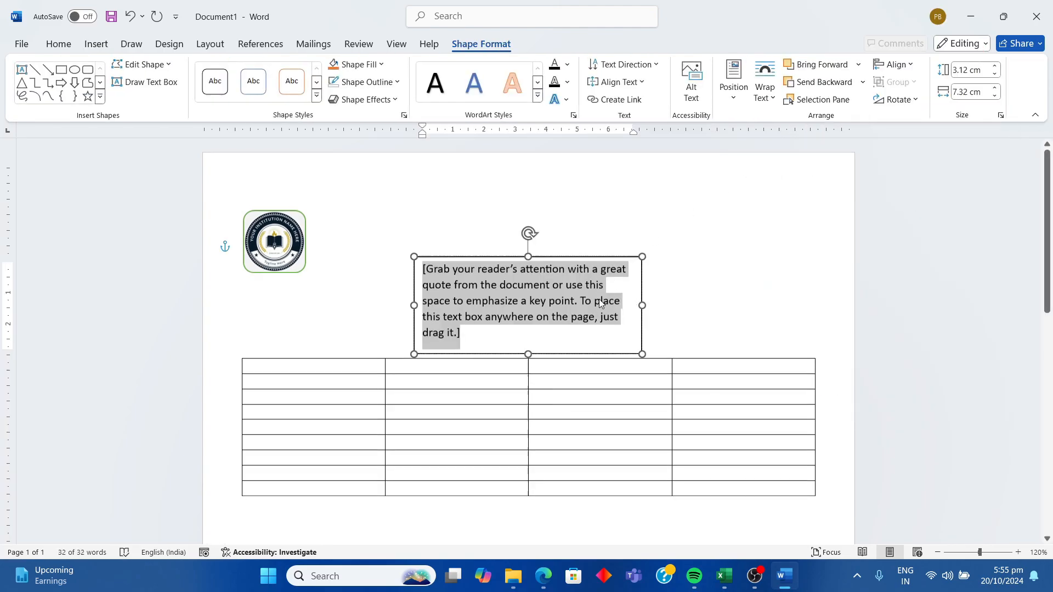
left_click(540, 209)
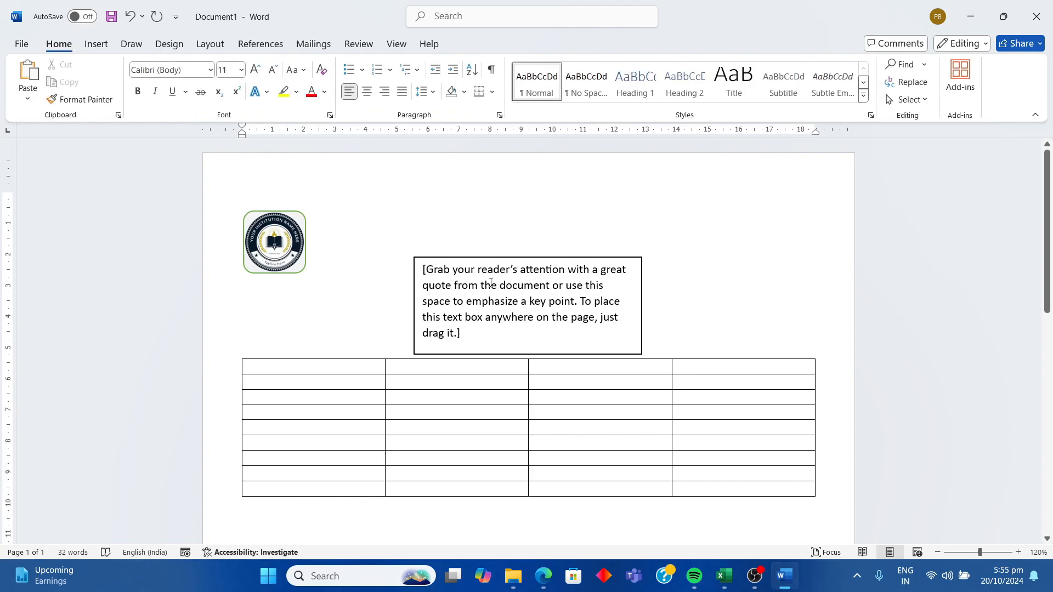
- Reduce the text box's height by about a third and move it above the table's two rightmost columns, level with the logo
left_click(538, 269)
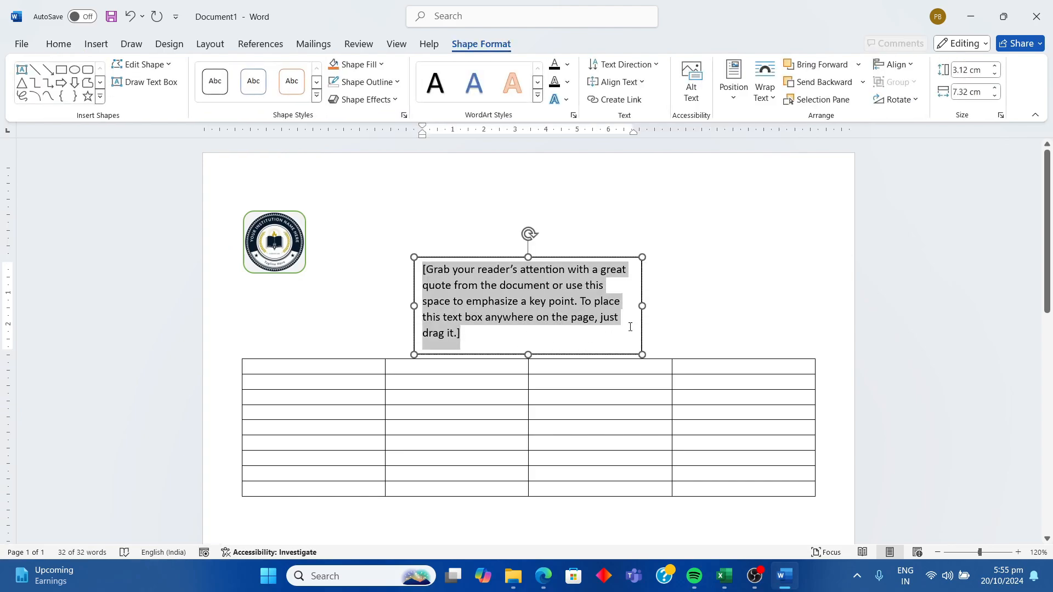
left_click_drag(528, 355, 527, 323)
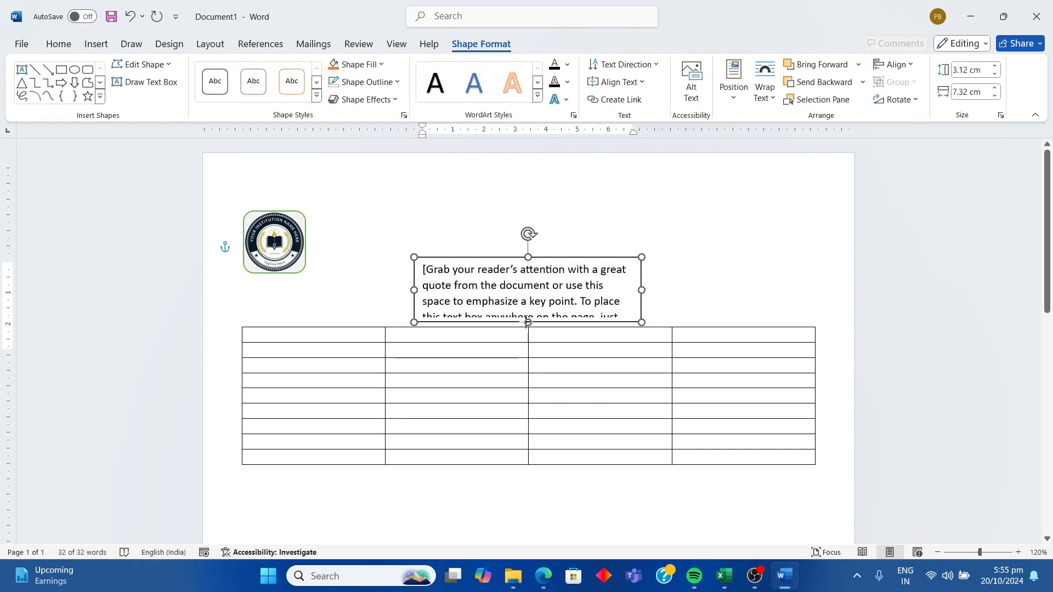
left_click(677, 308)
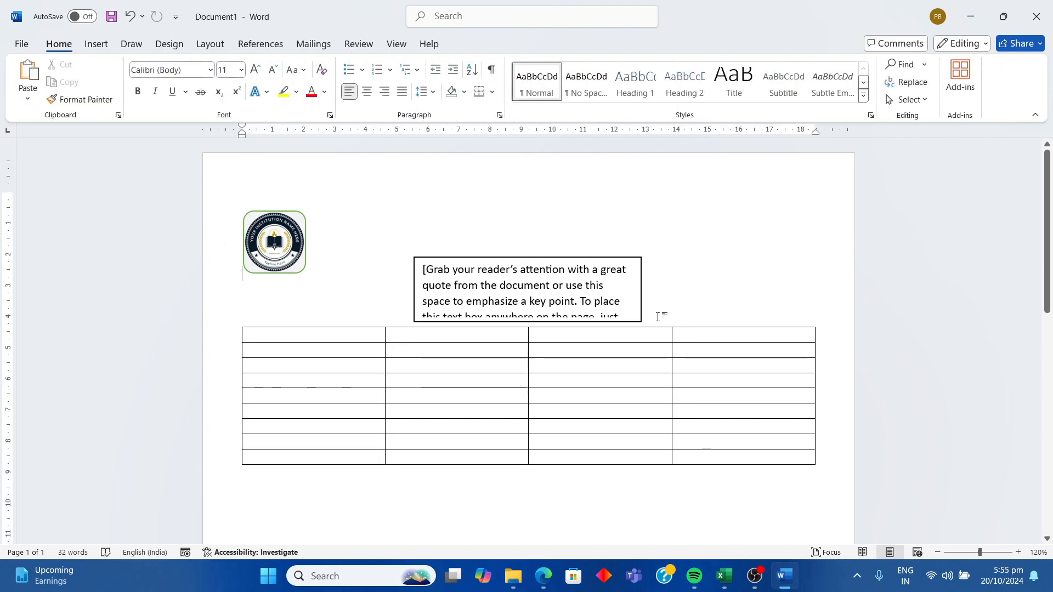
left_click_drag(426, 252, 599, 213)
- Replace the text box placeholder with Bosa India Private Limited and the registered office address below it, and make the company name bold
left_click(769, 263)
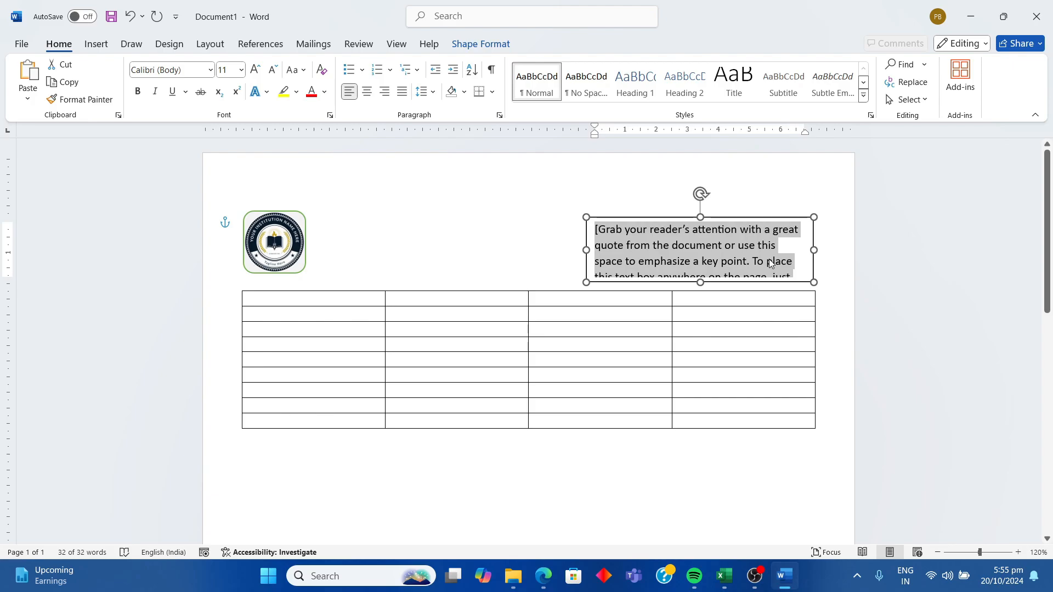
type("Bosa India Private Limited Registered Office: 2nd Floor, Great Tower, DLF Centre, Gurugram-122001-India")
left_click_drag(729, 215, 597, 215)
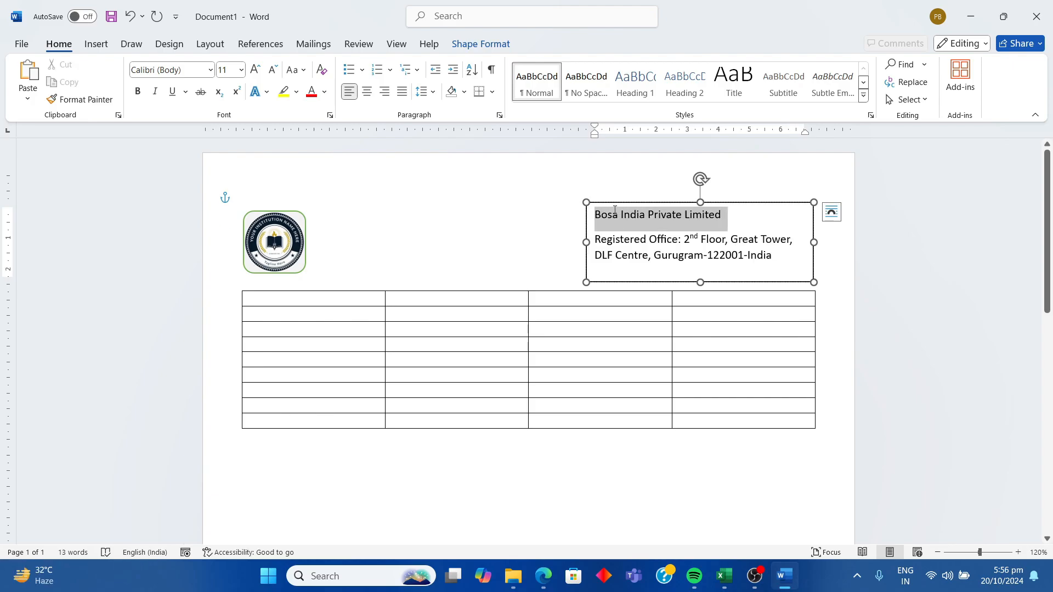
left_click(624, 186)
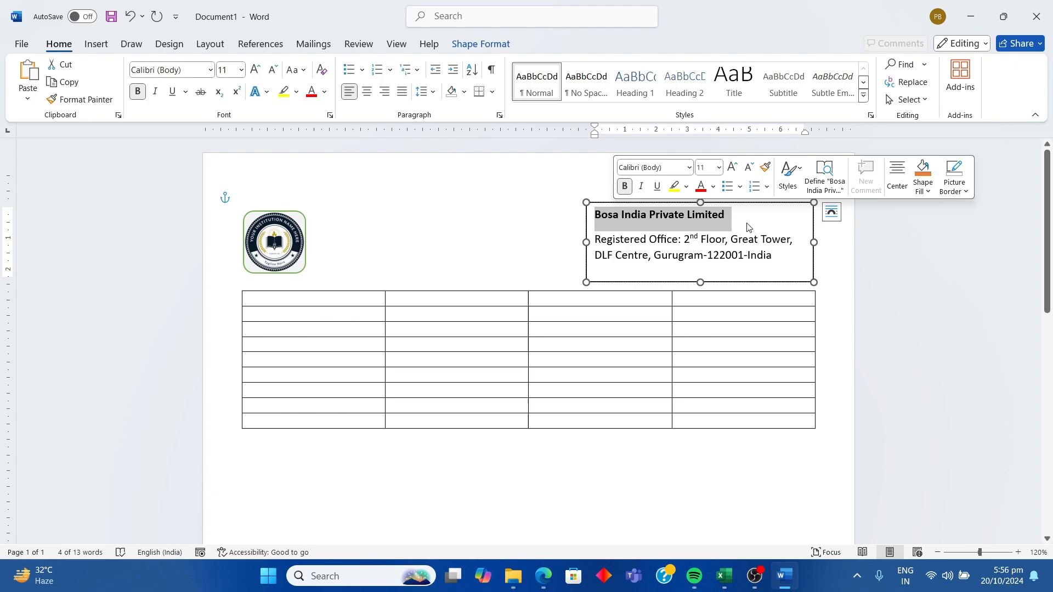
left_click(745, 226)
left_click(520, 236)
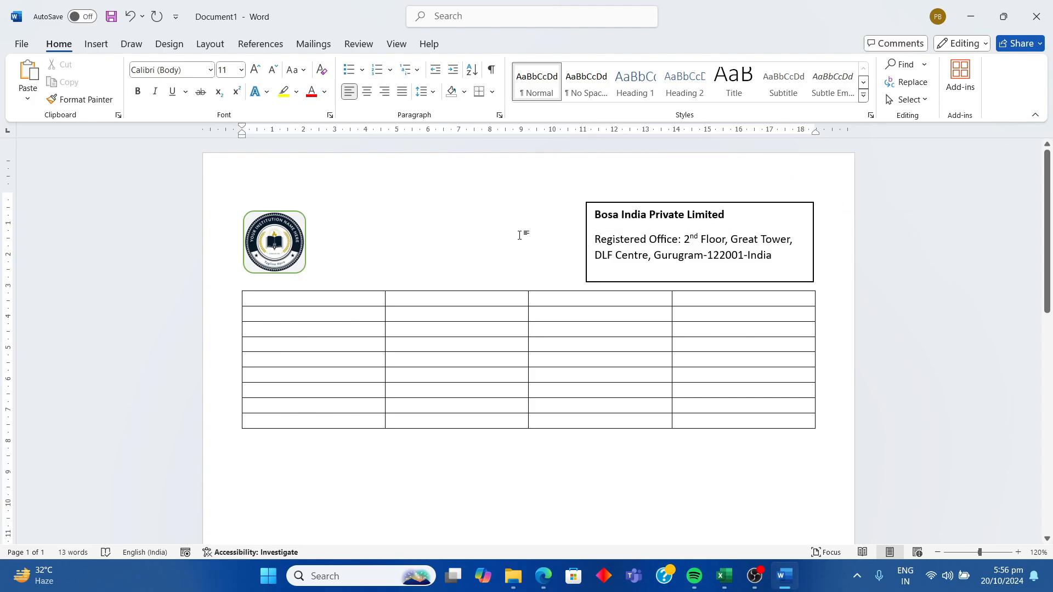
- Remove the outline from the company address text box
left_click(600, 204)
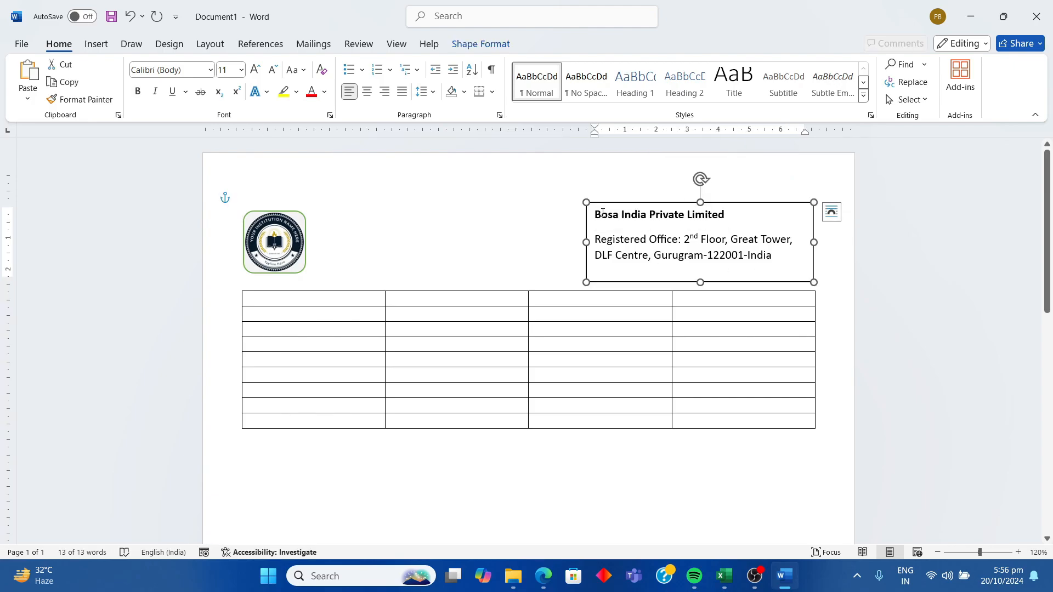
left_click(472, 45)
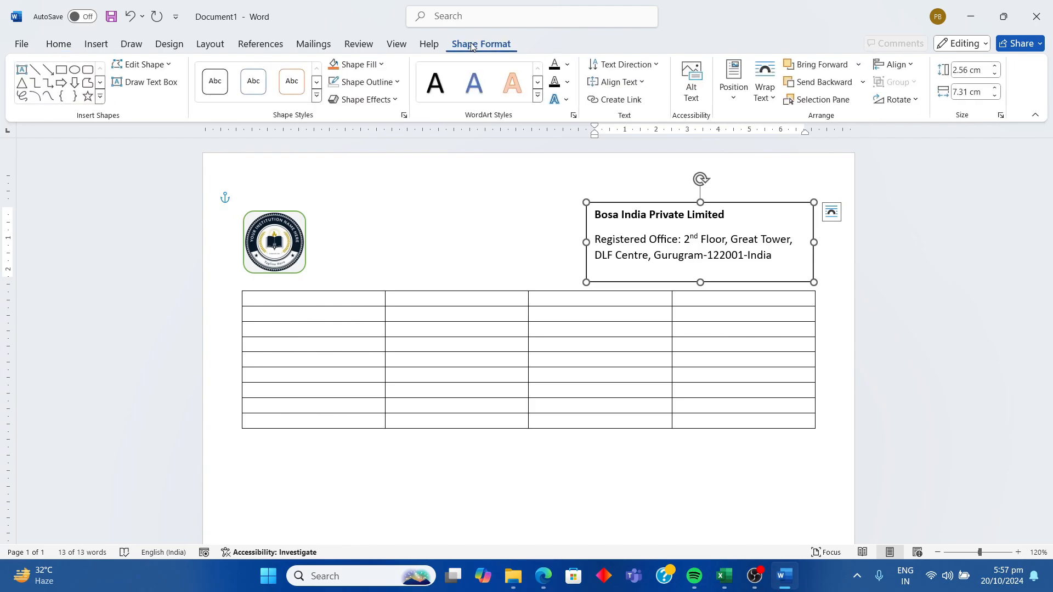
left_click(390, 85)
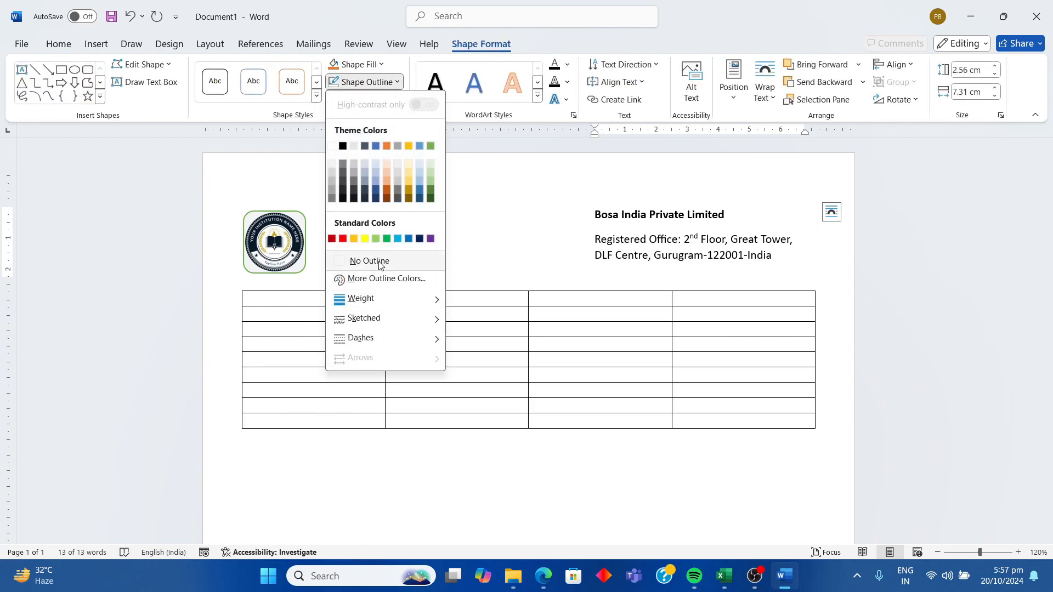
left_click(356, 261)
left_click(450, 228)
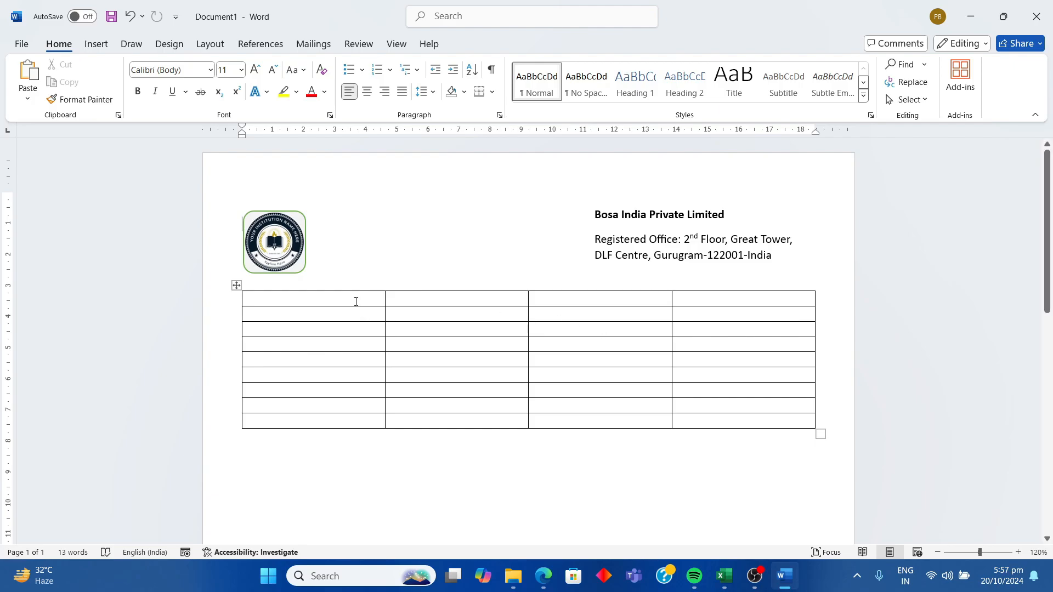
- Merge the four cells of the table's first row into one
left_click_drag(356, 301, 738, 296)
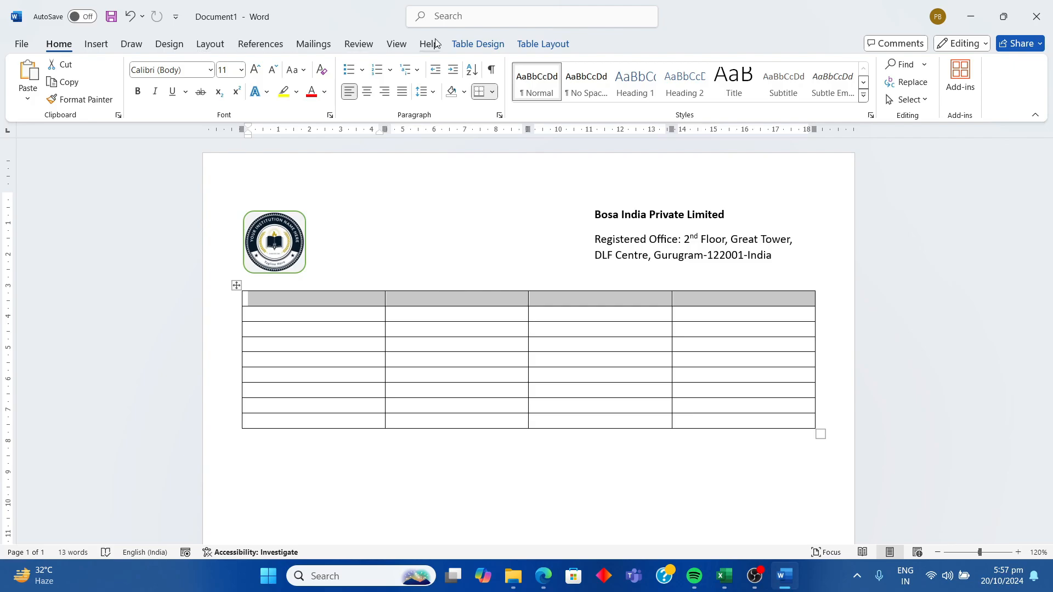
left_click(543, 44)
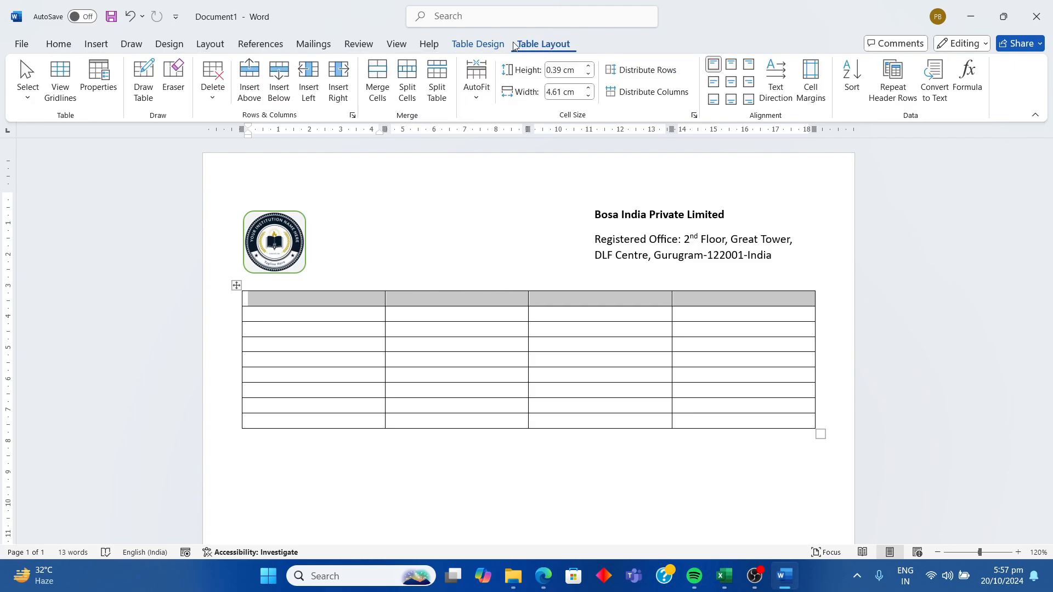
left_click(377, 79)
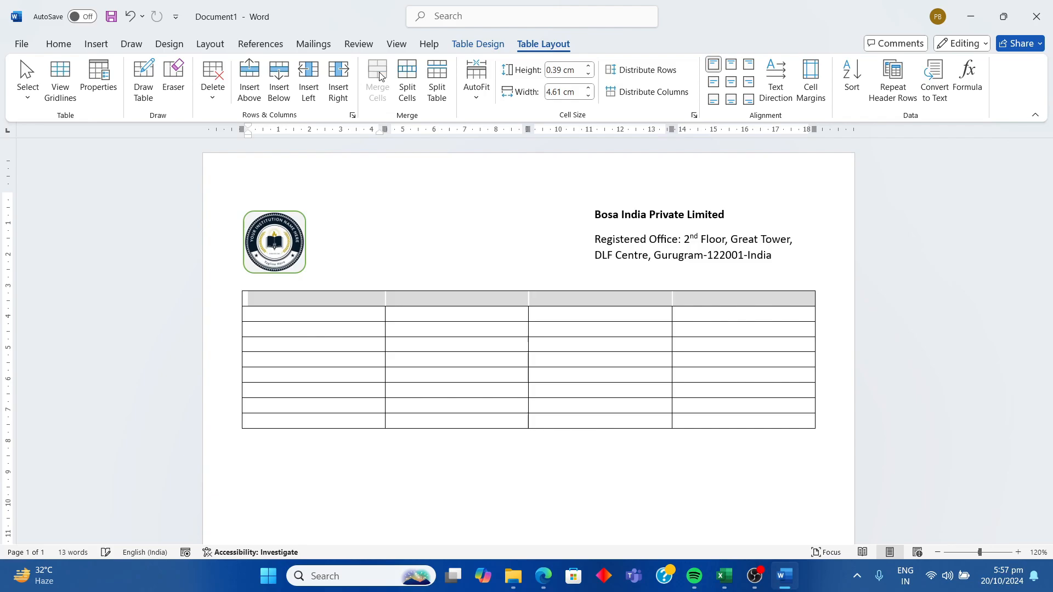
left_click(441, 234)
- Enter the title "Pay Slip for April 2024" in the merged first row and centre it
left_click(439, 298)
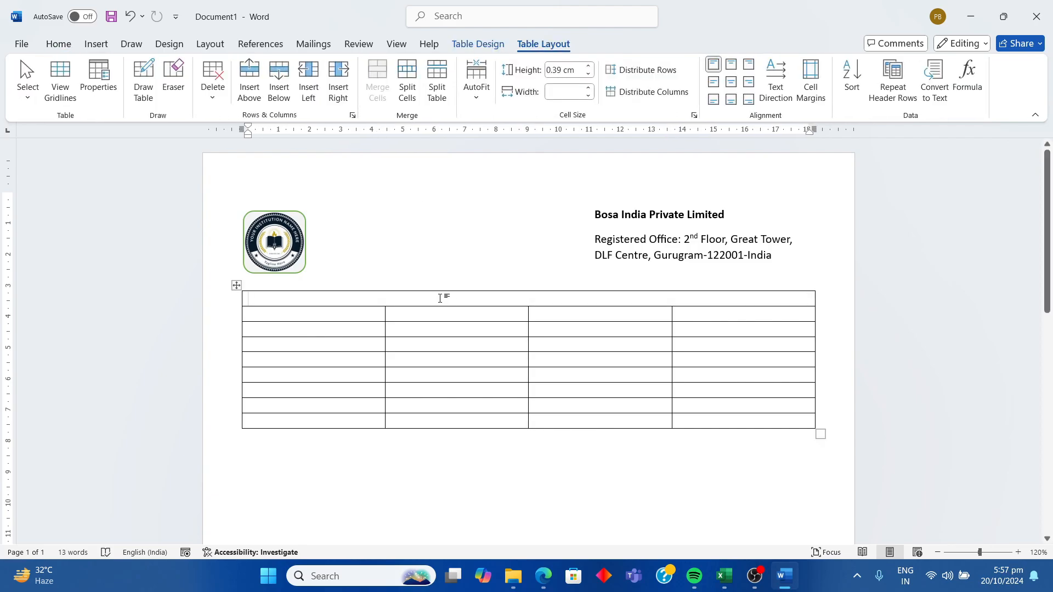
type("Pay Sli")
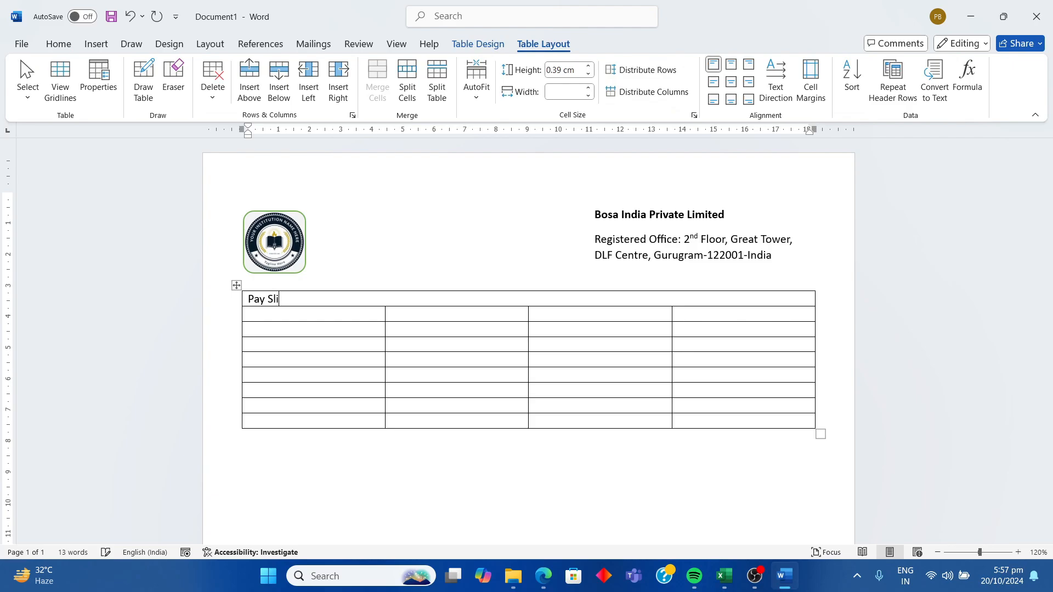
type("p for April 2024")
left_click(55, 44)
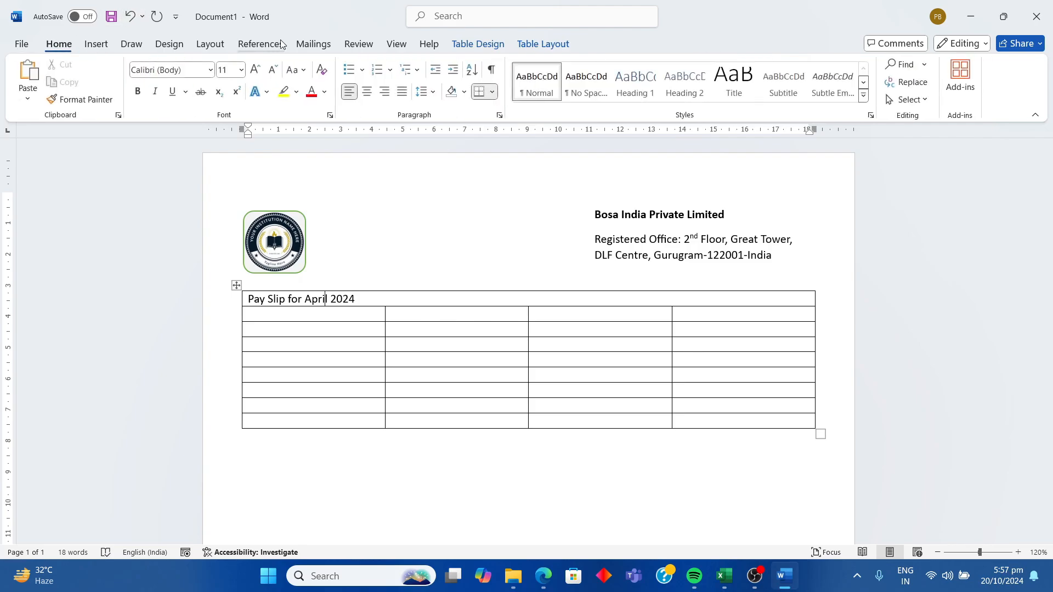
left_click(367, 92)
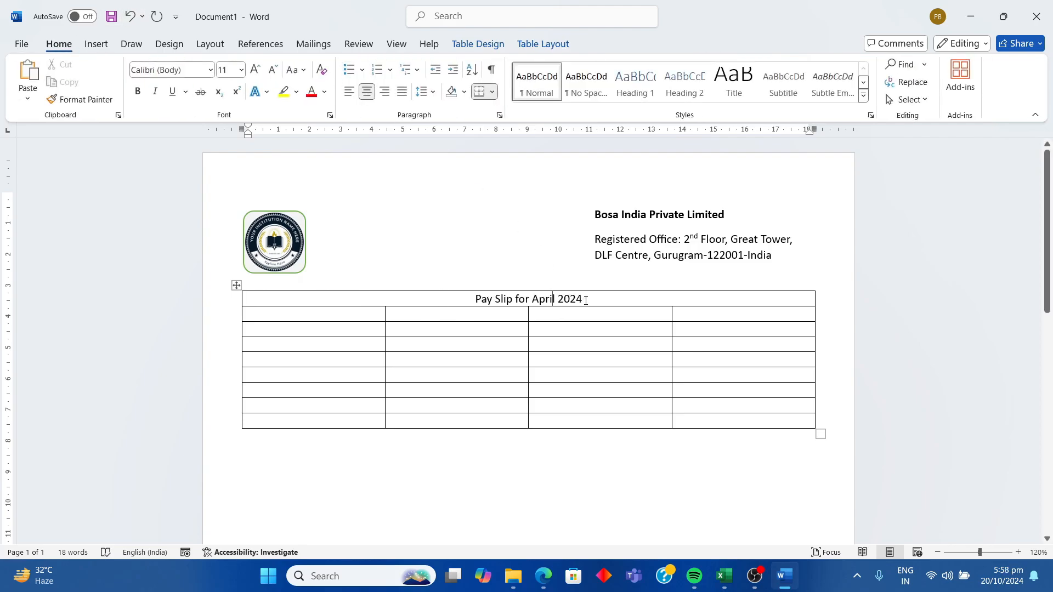
- Make the pay slip title bold and increase its font size to 16
left_click_drag(586, 300, 470, 298)
key("ctrl+b")
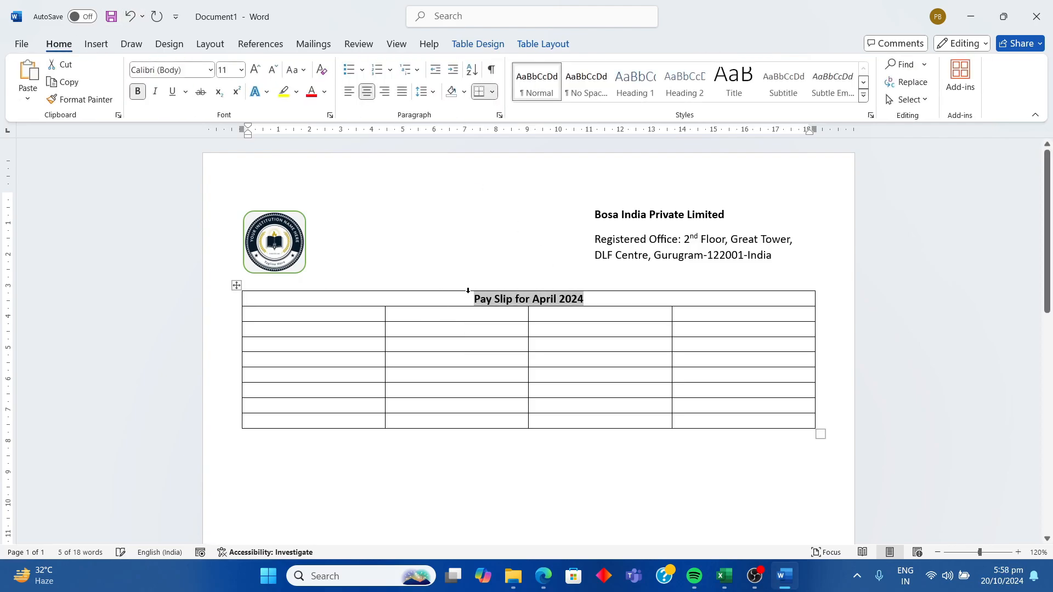
left_click(255, 71)
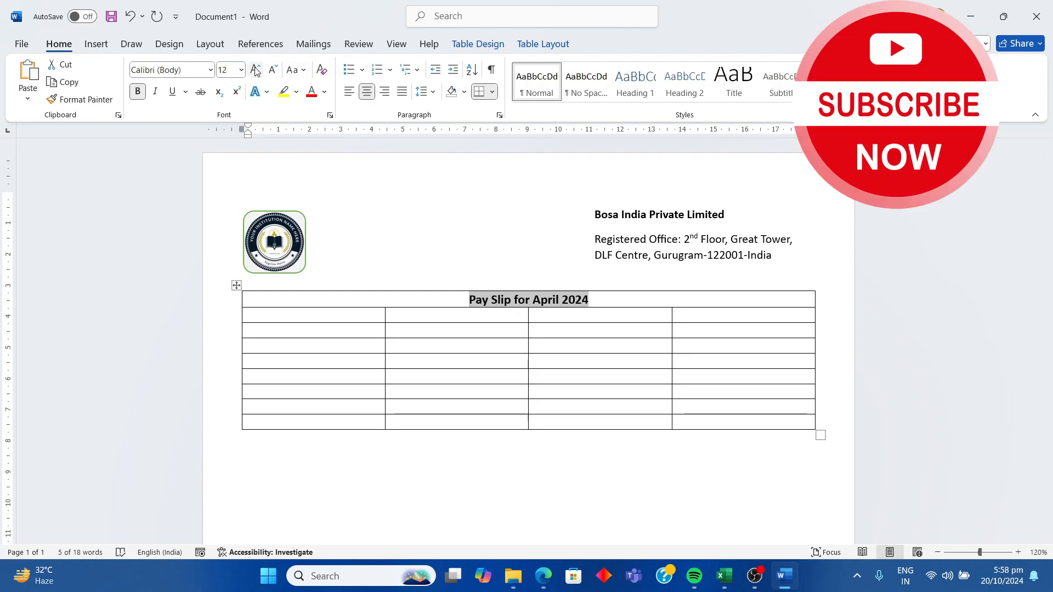
left_click(255, 70)
left_click(256, 70)
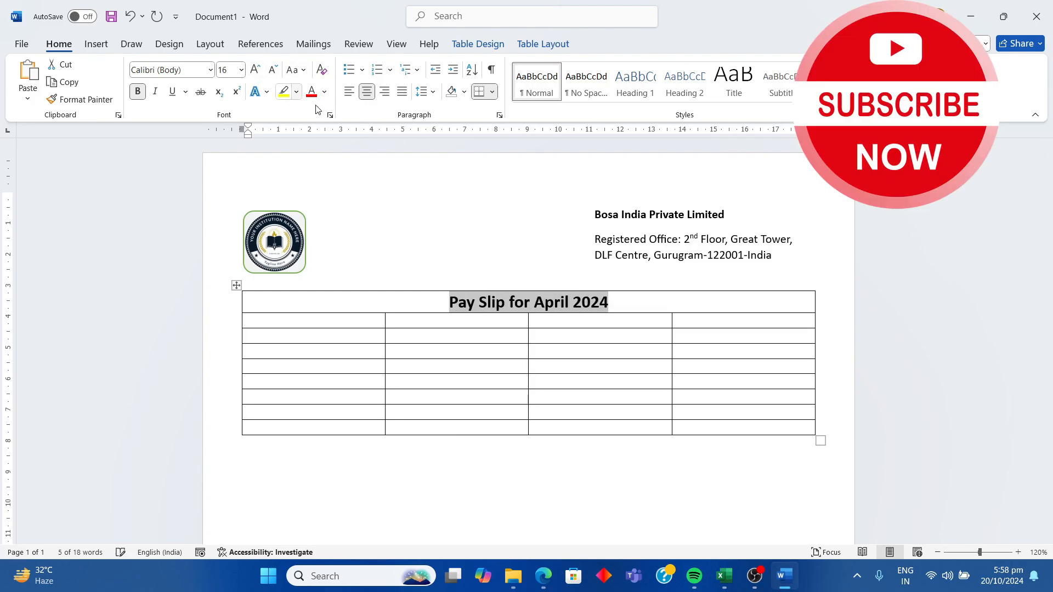
left_click(420, 251)
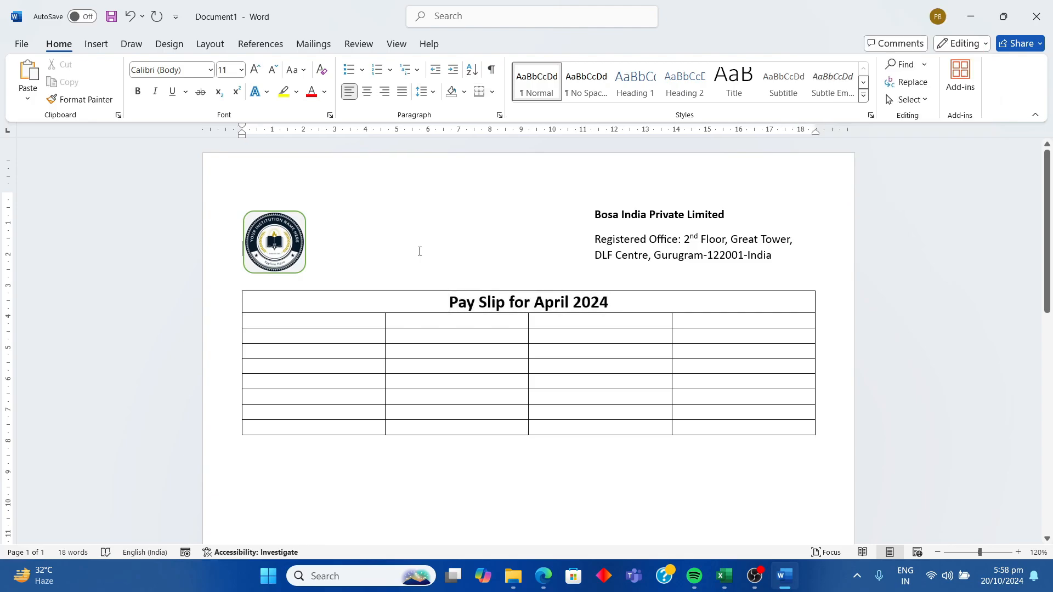
- Add three blank lines in the first cell of the table's second row and return the cursor to its first line
left_click(351, 318)
key("Return")
key("Return")
key("Return")
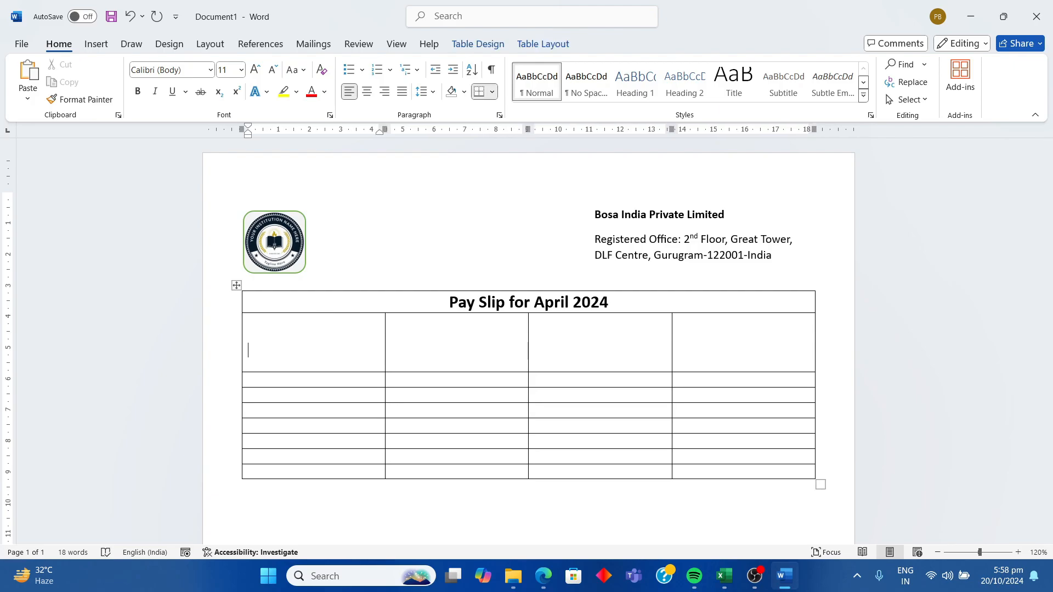
key("Up")
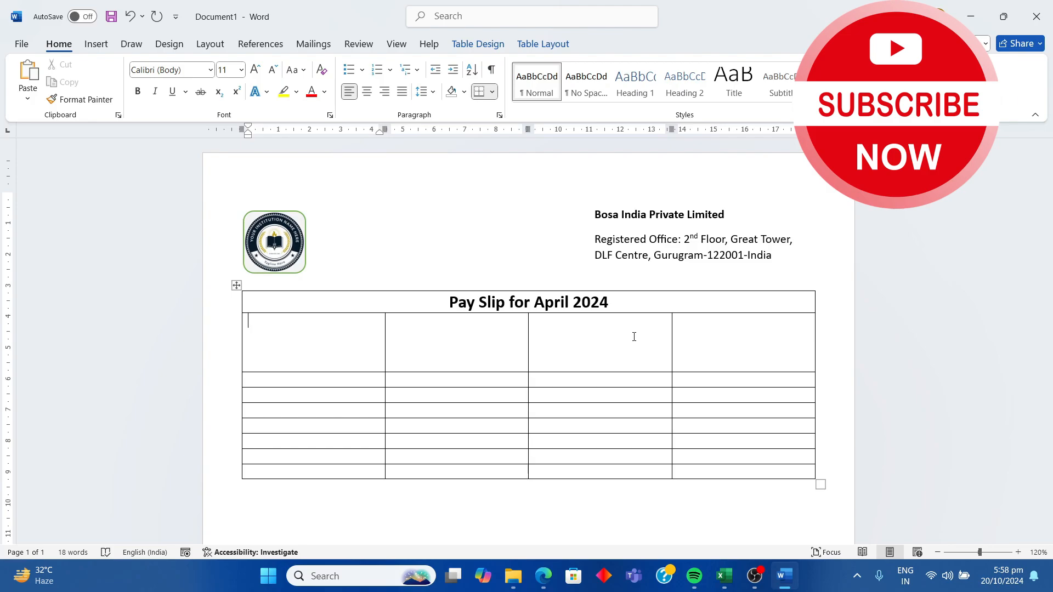
- Enter the labels "Employee No.", "Emp. Name", "Designation" and "Location" on separate lines in the first cell of the table's second row
type("Empl")
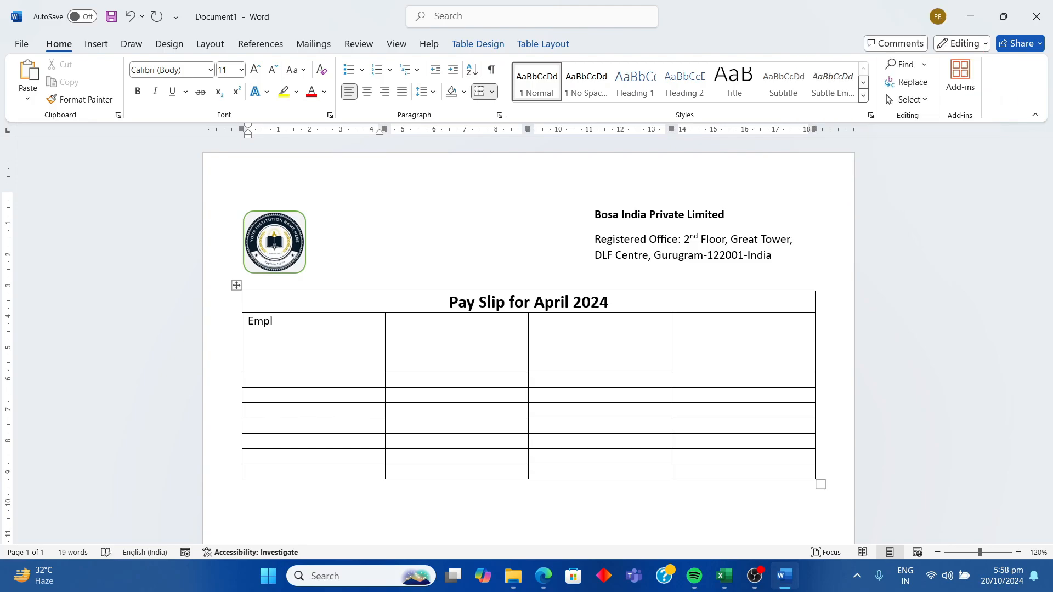
type("oyee")
type("No.")
key("Return")
type("Emp. Name")
key("Return")
type("Designation")
key("Return")
type("Location")
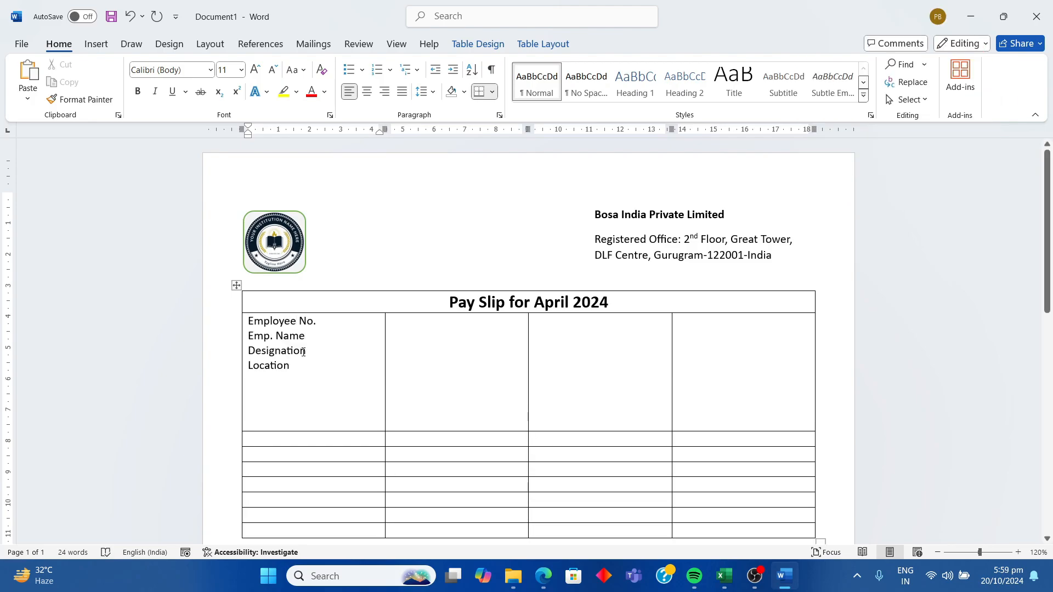
left_click(402, 318)
type("Sfhlhfdf")
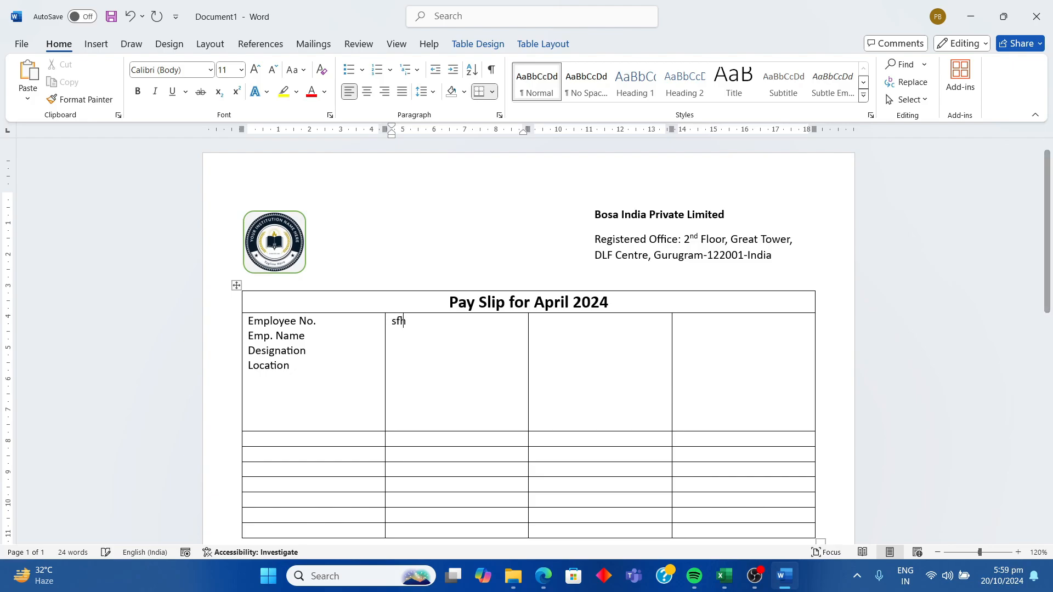
key("Return")
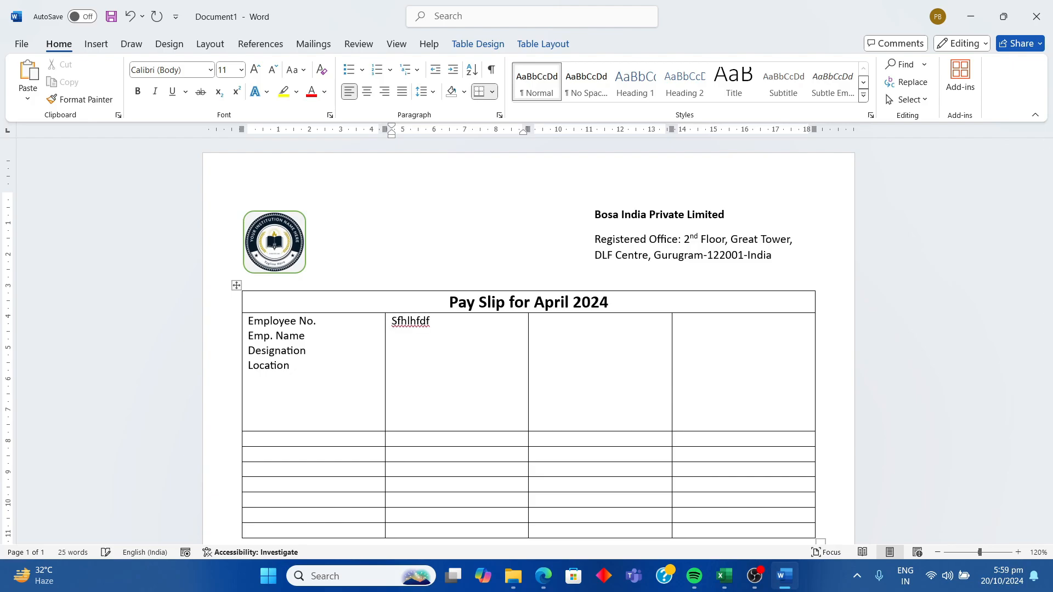
type("Nfds.f")
key("Return")
type("dsfnrf")
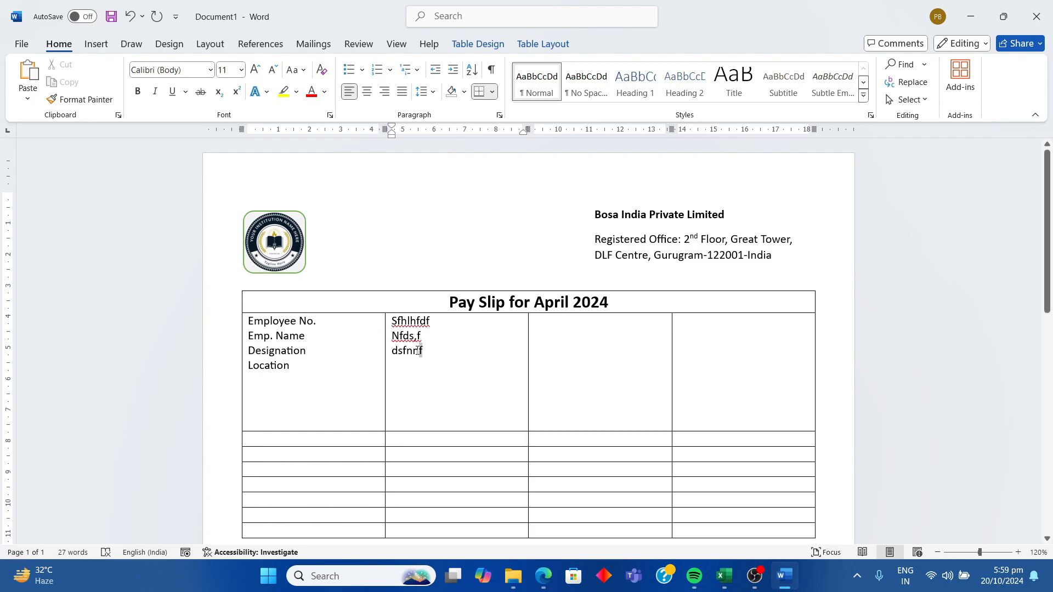
left_click_drag(419, 350, 398, 327)
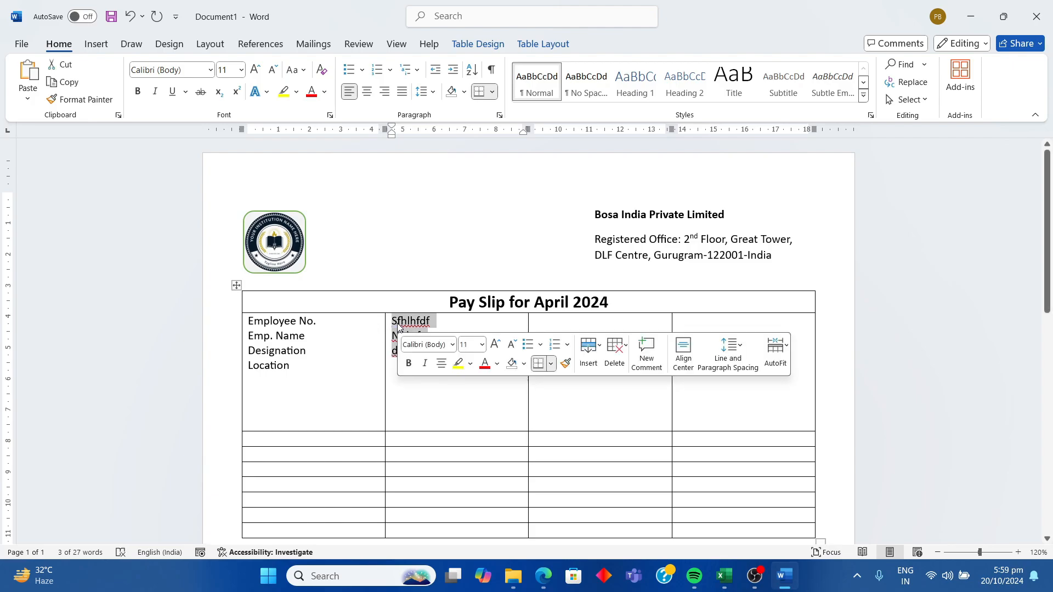
key("Delete")
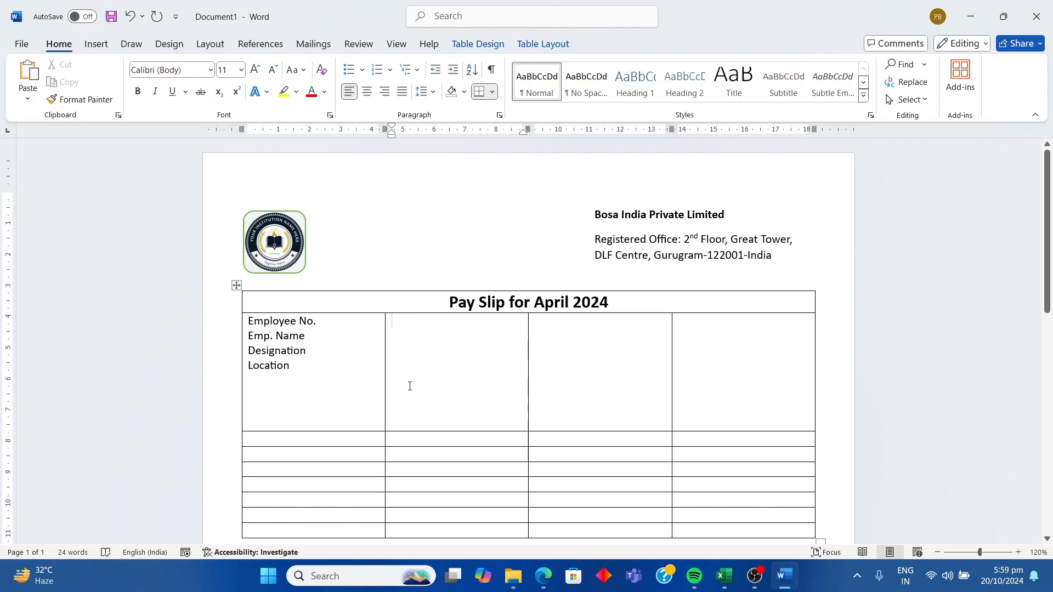
- Switch to the Advance Salary Slip workbook in Excel and look over the employee records
key("alt+Tab")
left_click(476, 361)
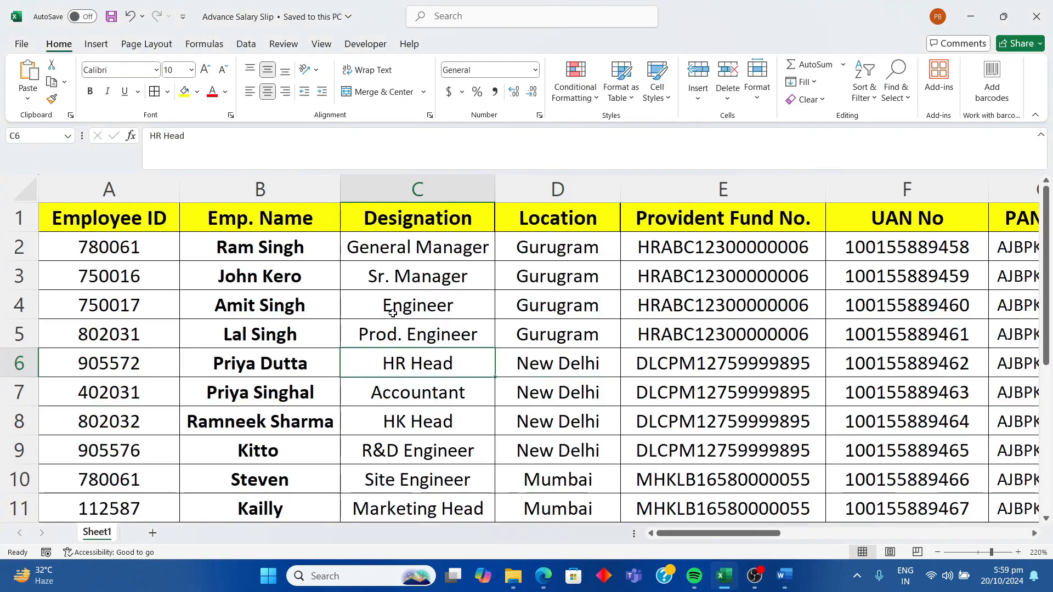
scroll(389, 308, "down", 1)
scroll(388, 309, "up", 1)
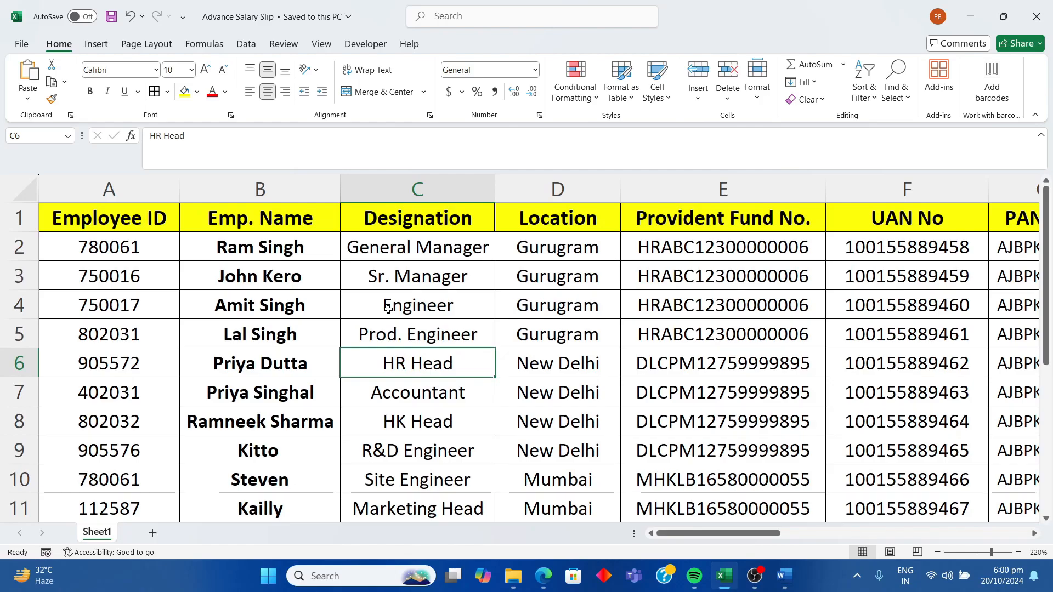
scroll(388, 309, "down", 1)
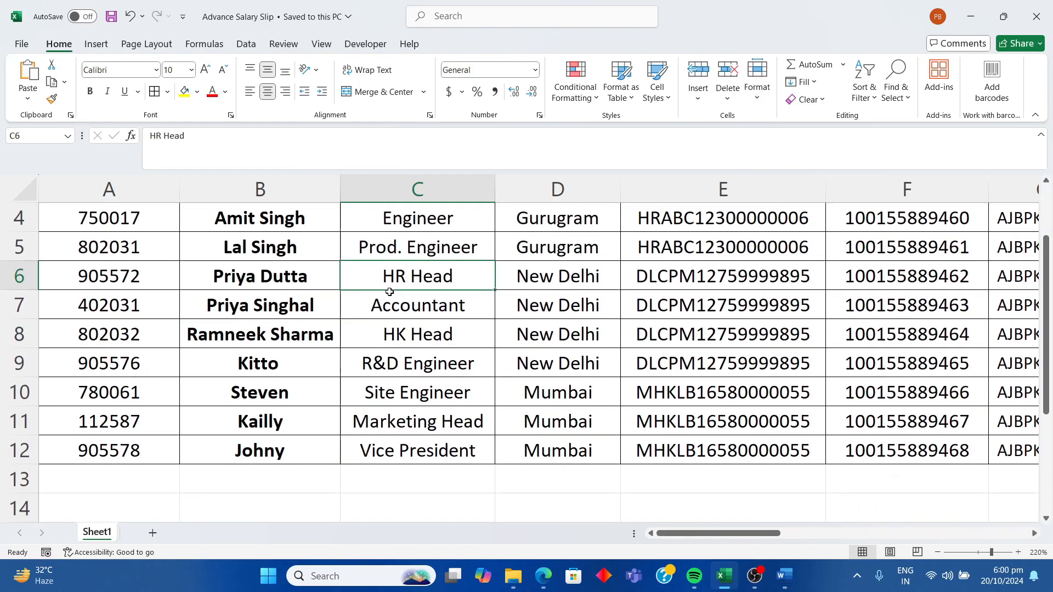
scroll(388, 309, "up", 1)
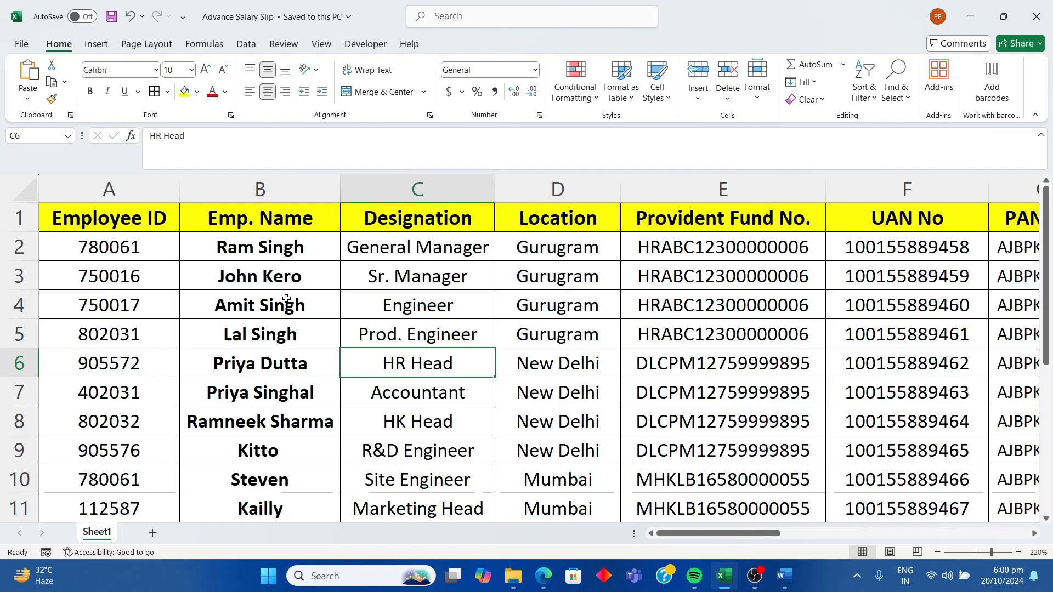
left_click(281, 419)
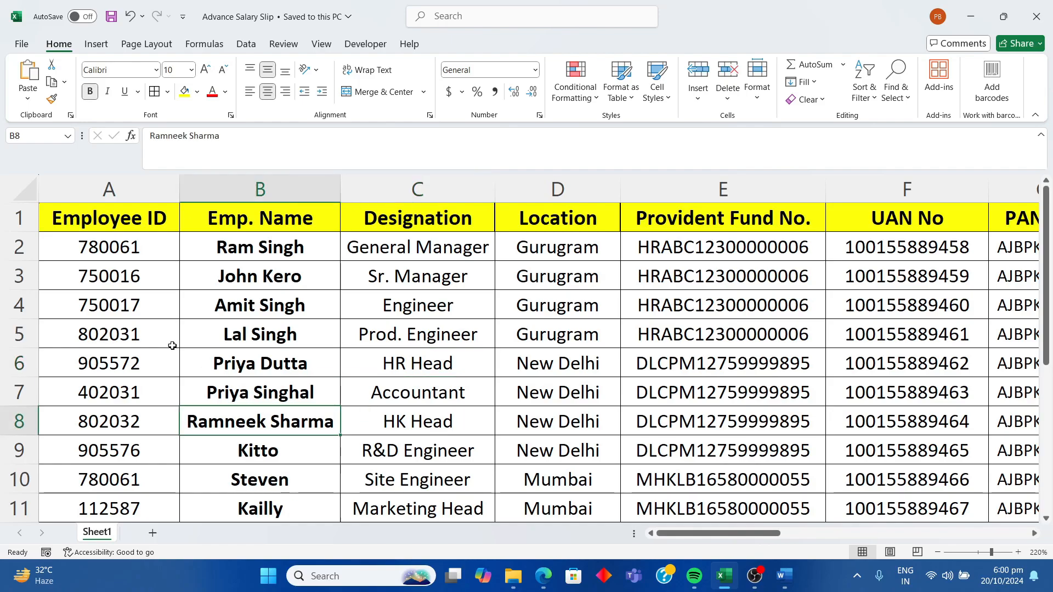
- Review the header row of the salary sheet column by column, from Employee ID to Availed
left_click(103, 222)
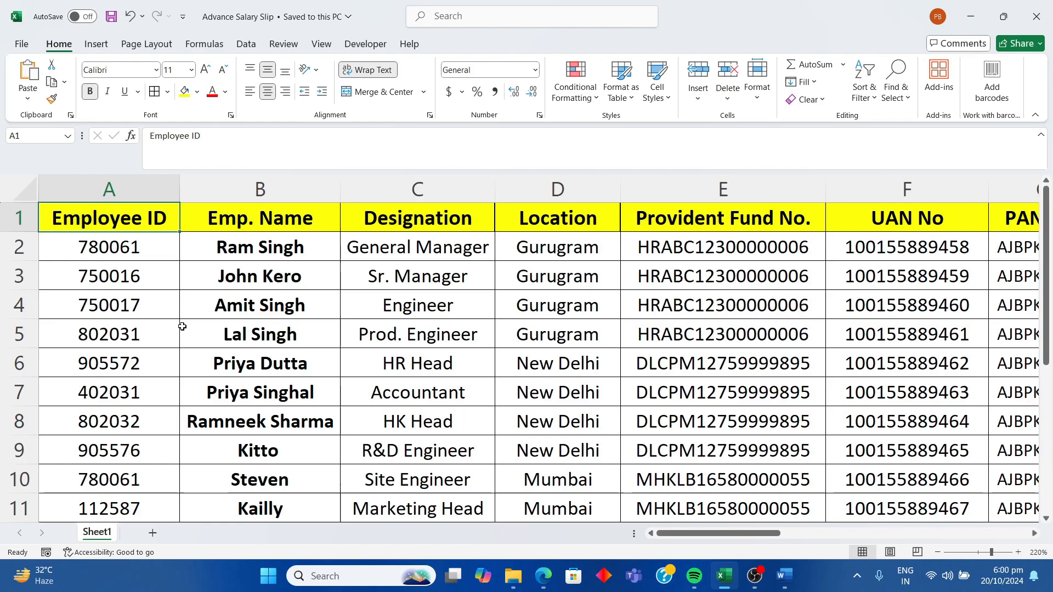
key("Right")
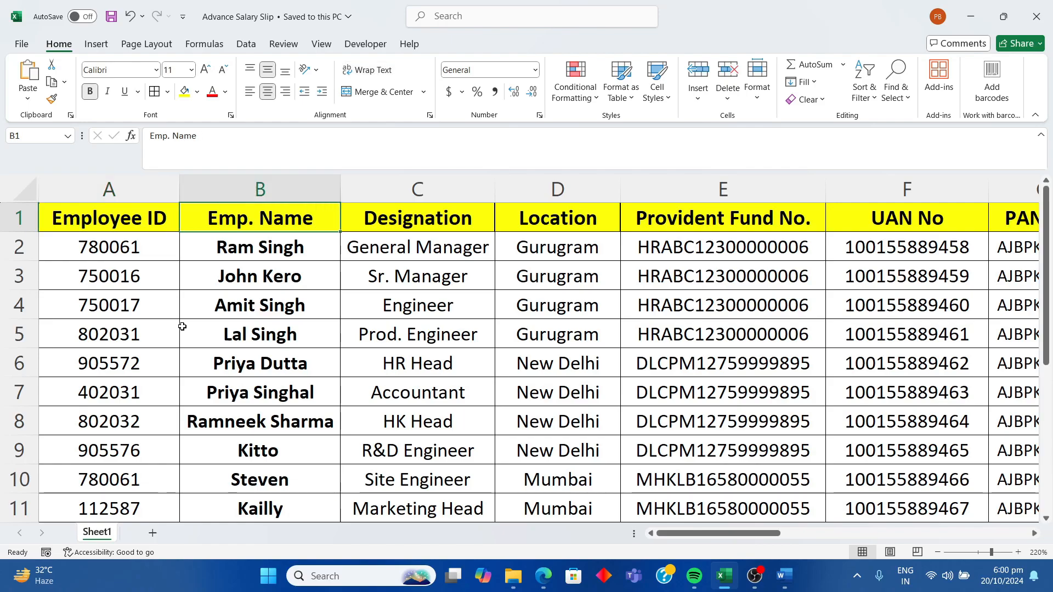
key("Right")
key("Right")
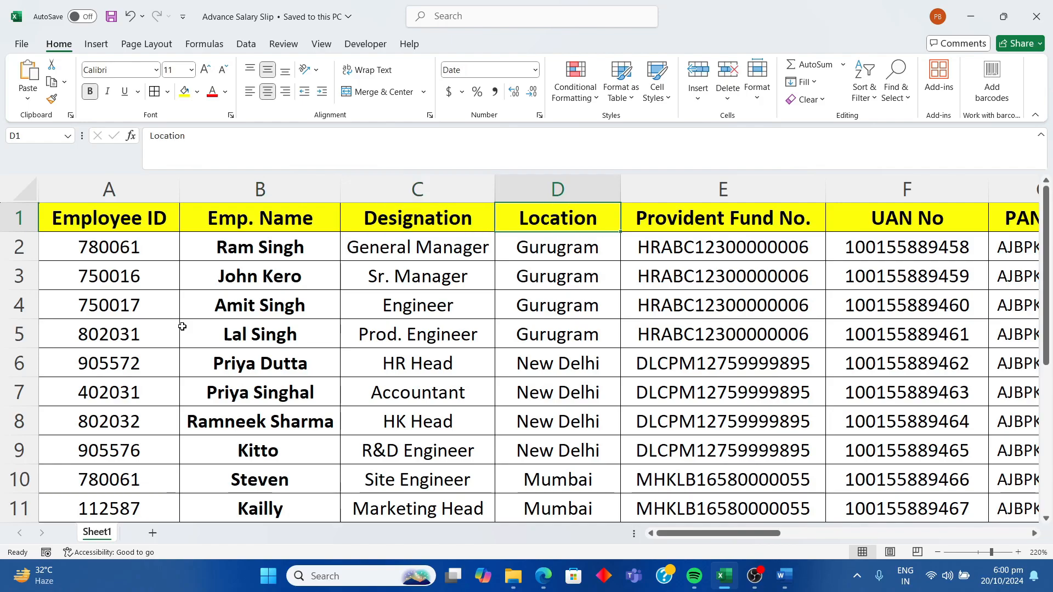
key("Right")
key("Right")
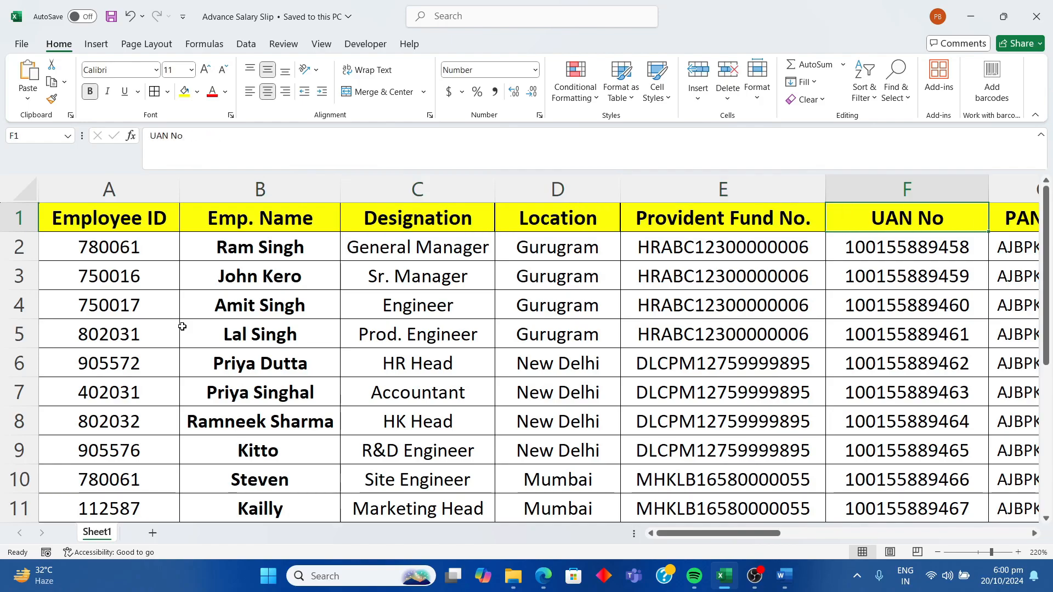
key("Right")
key("Right")
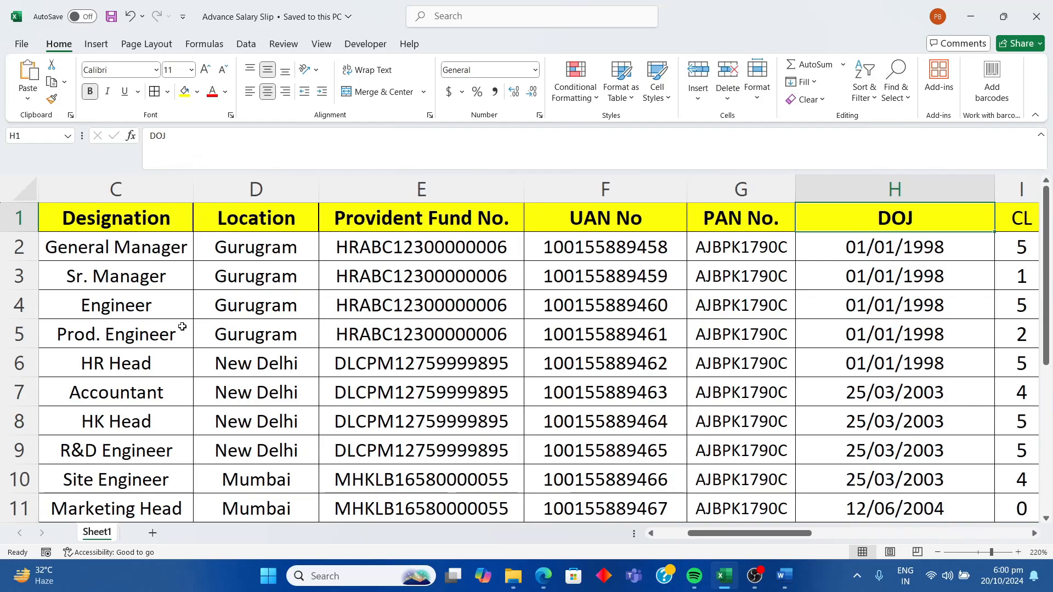
key("Right")
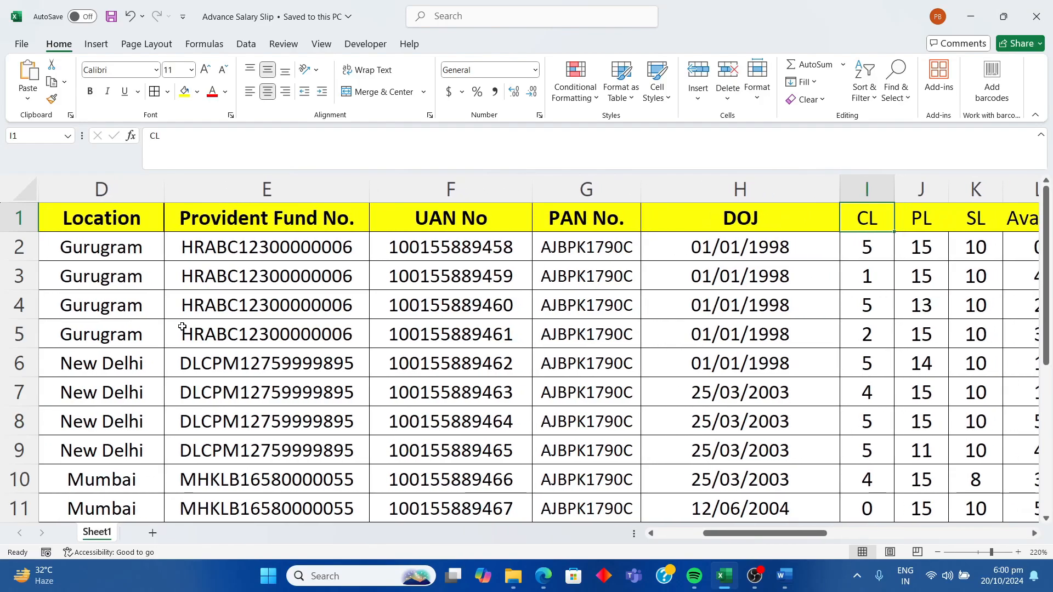
key("Right")
key("Right")
key("Right")
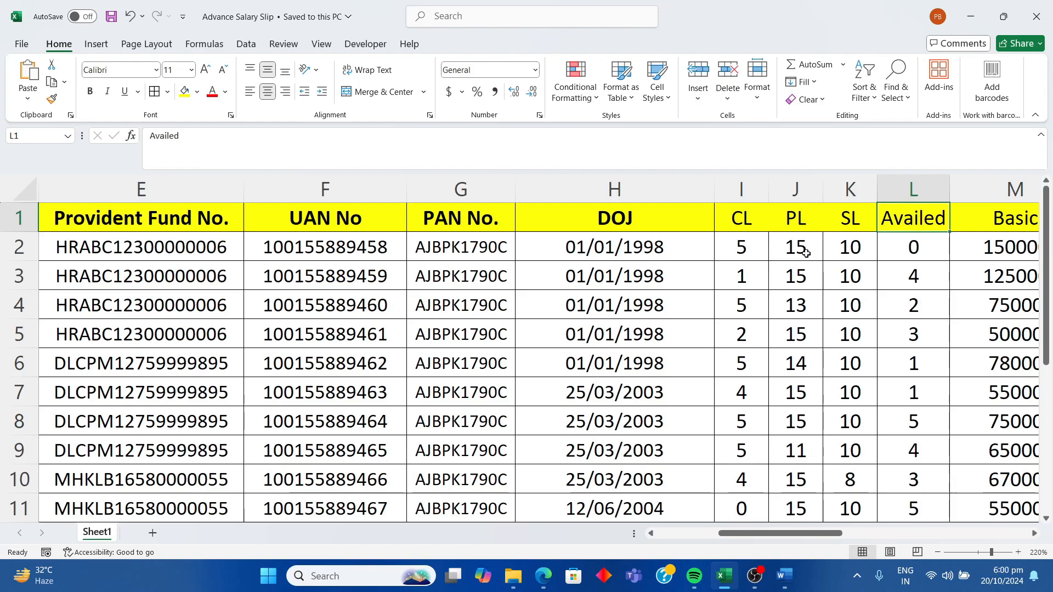
- Examine the leave, Basic and House Rent Allowance entries in the first employee's row, including the allowance formula
left_click(853, 244)
left_click(907, 246)
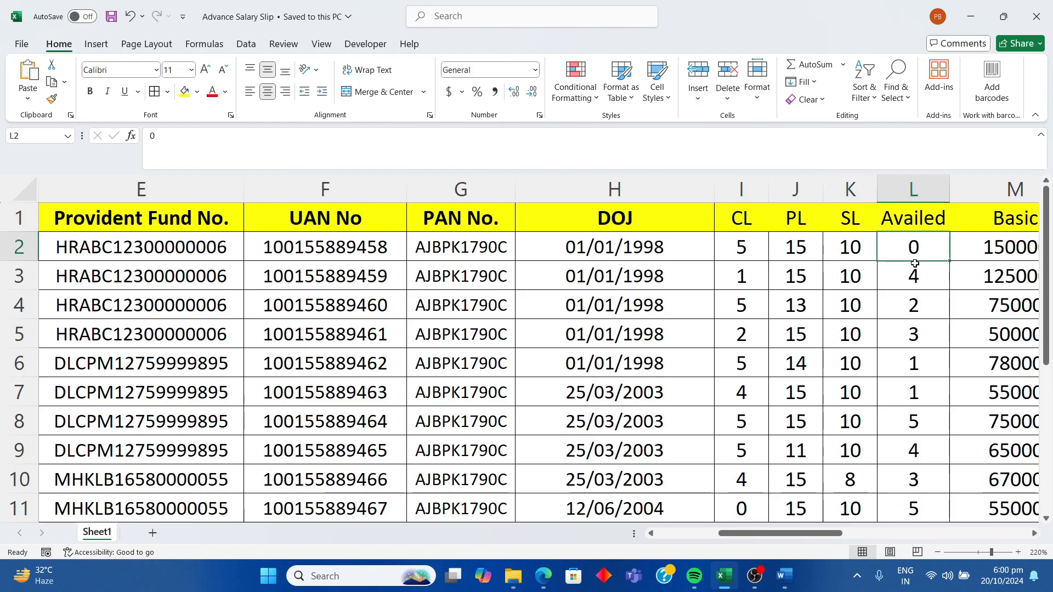
key("Right")
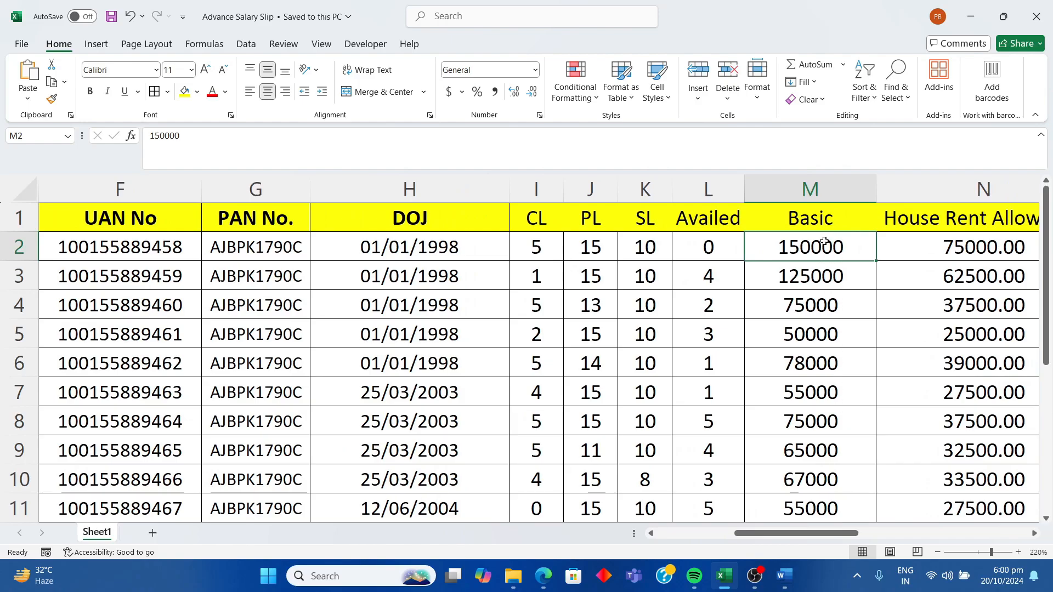
left_click(826, 220)
key("Right")
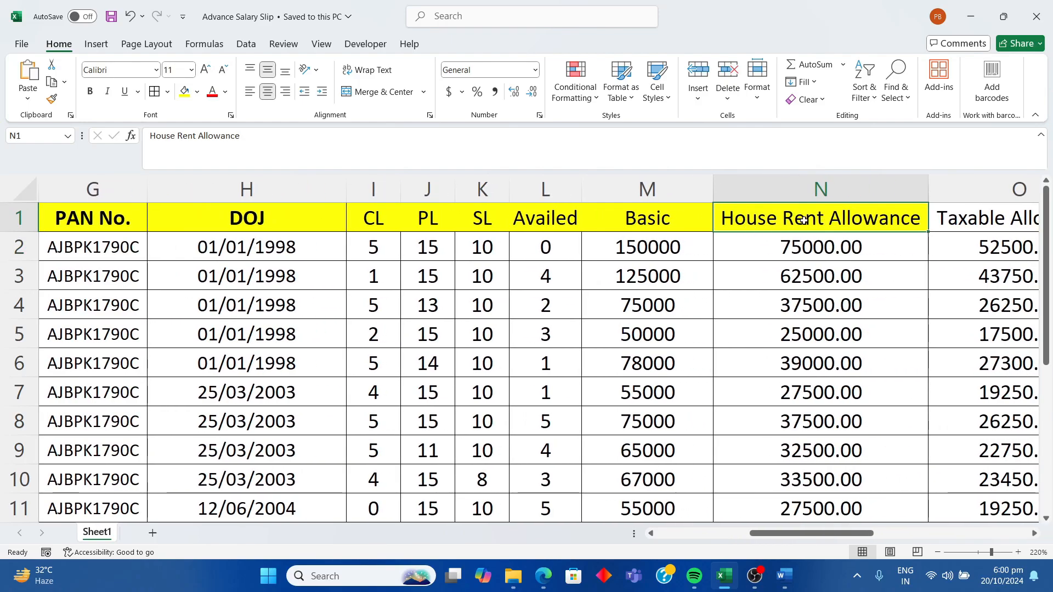
left_click(829, 249)
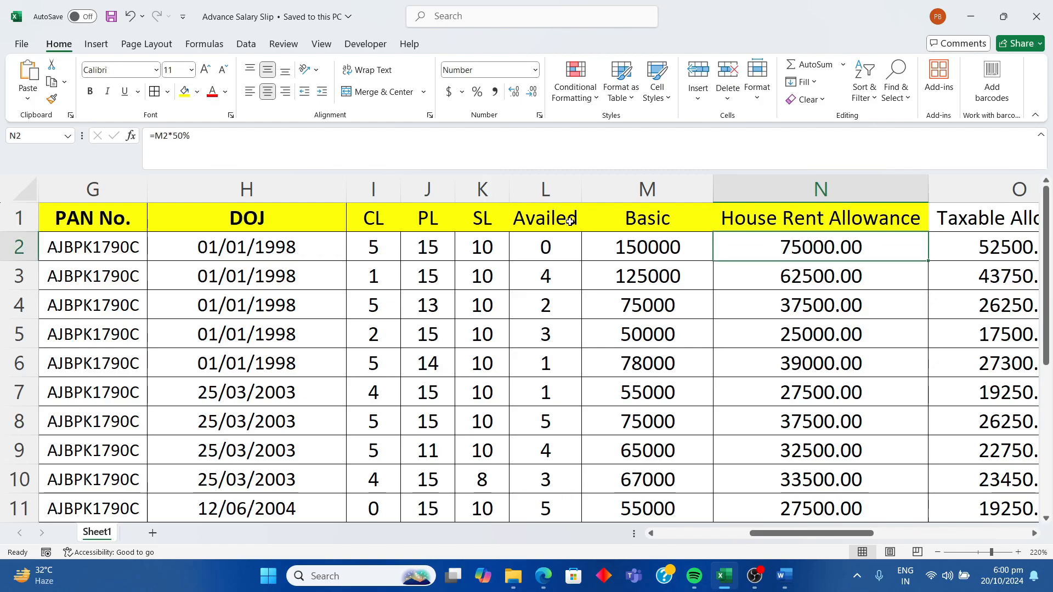
- Widen the Education Allowance column slightly so that its whole heading fits
key("Right")
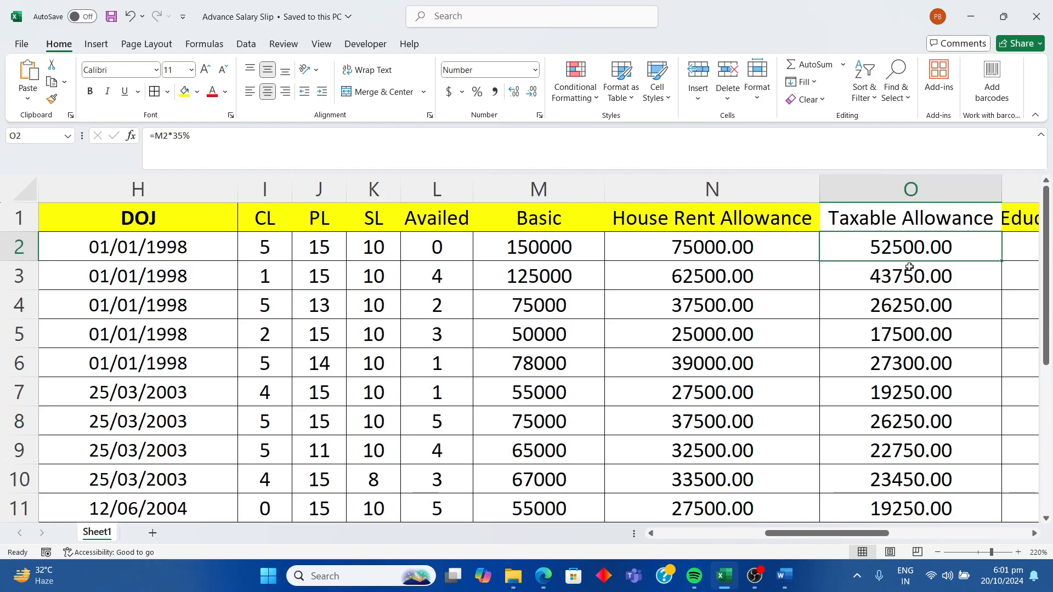
key("Right")
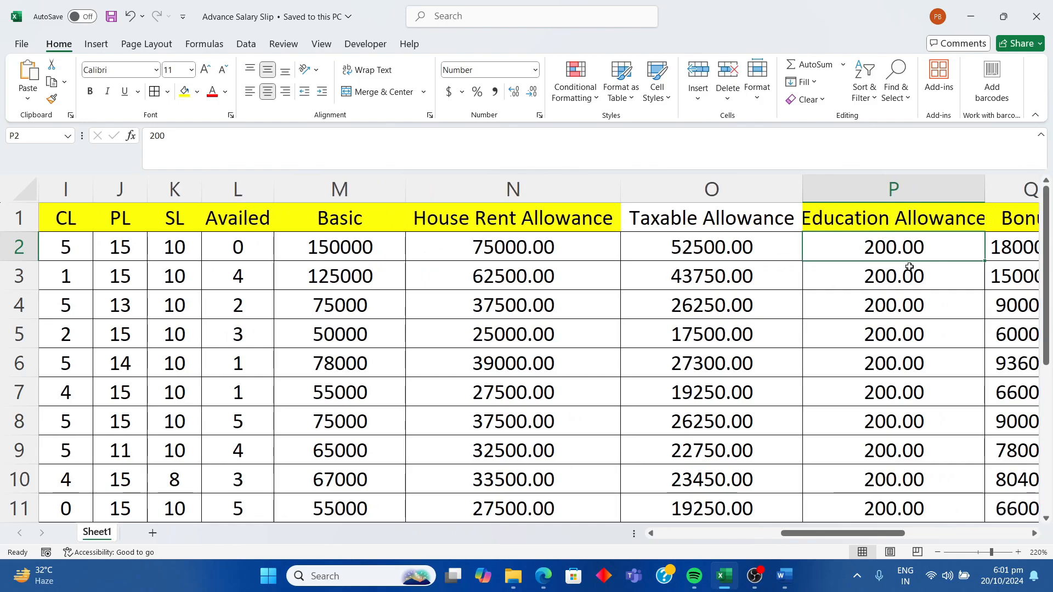
left_click_drag(989, 183, 994, 183)
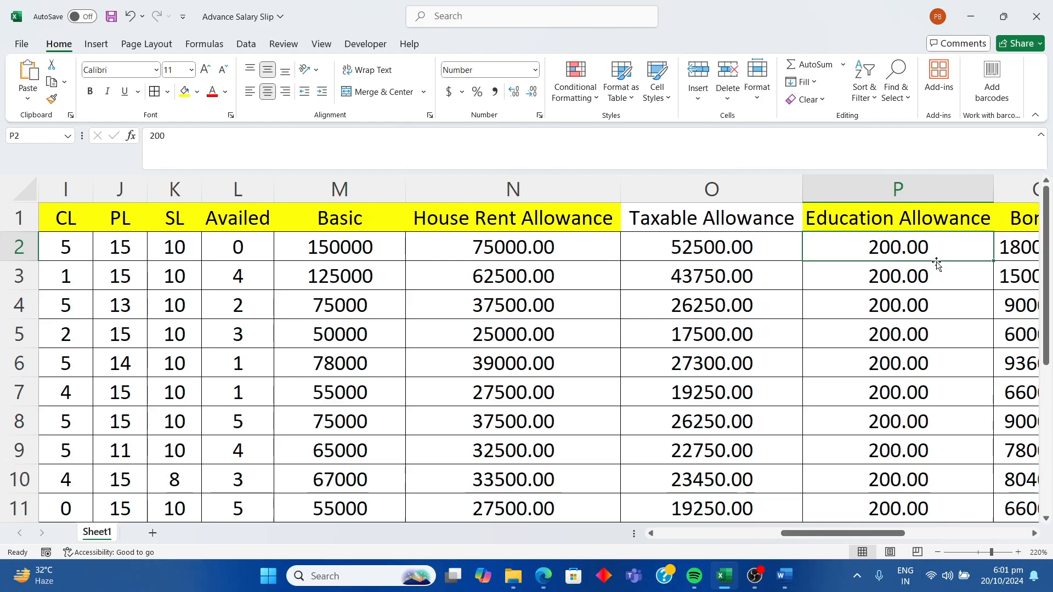
- Examine the formulas behind the Bonus and Provident Fund amounts in the first employee's row
key("Right")
key("Right")
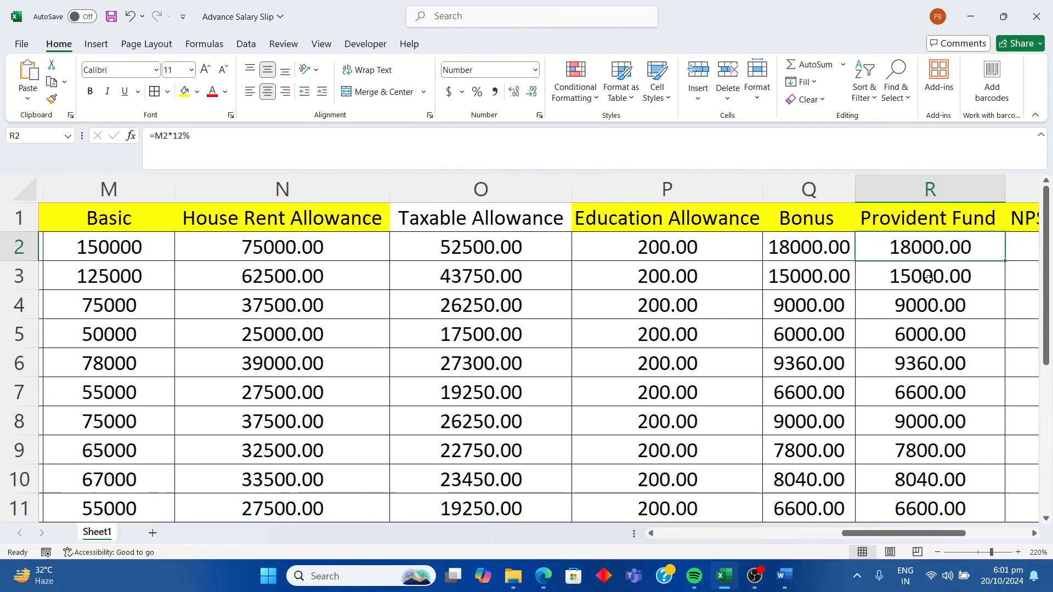
left_click(830, 245)
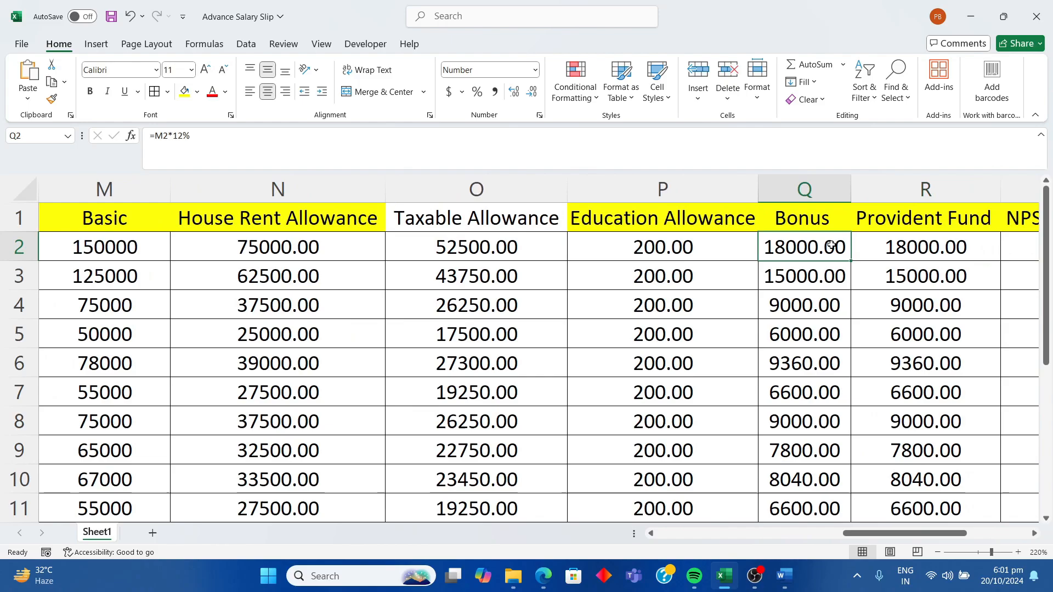
key("Right")
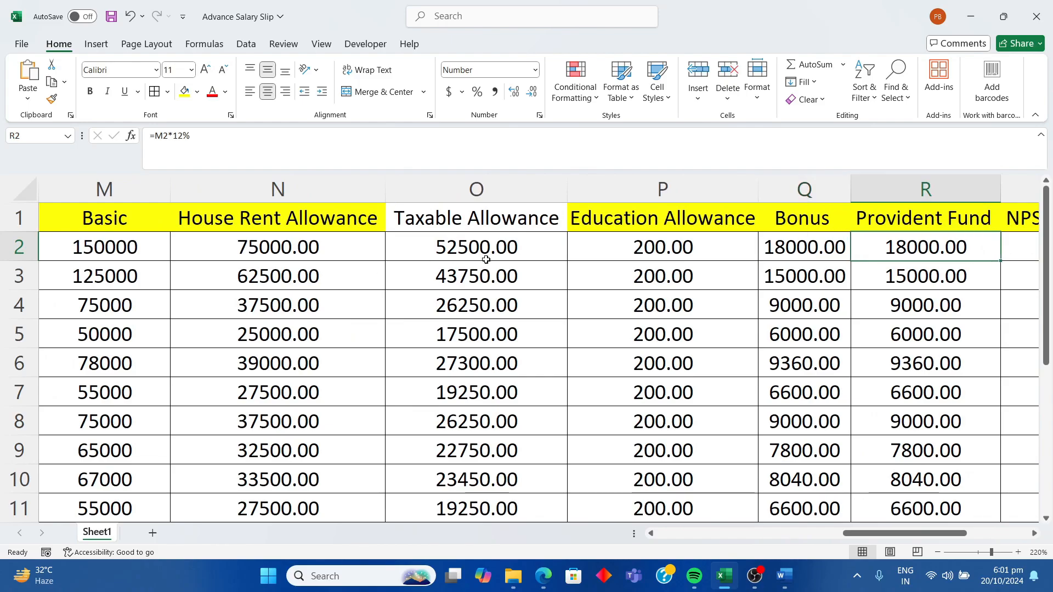
- Try a bonus of 0 for the first employee and check its effect on total earning and net pay
left_click(804, 247)
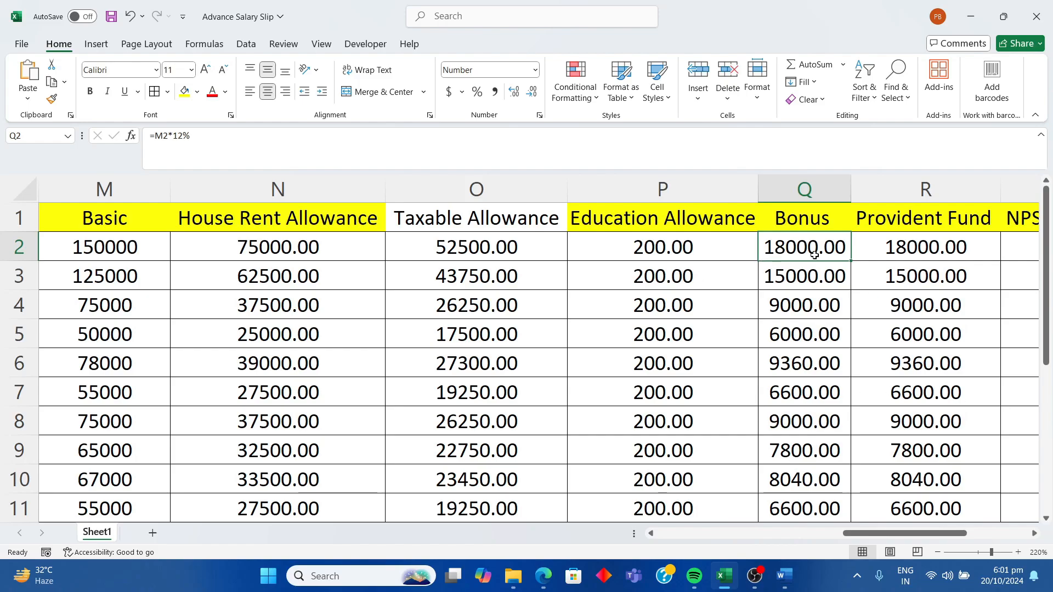
type("0")
key("Return")
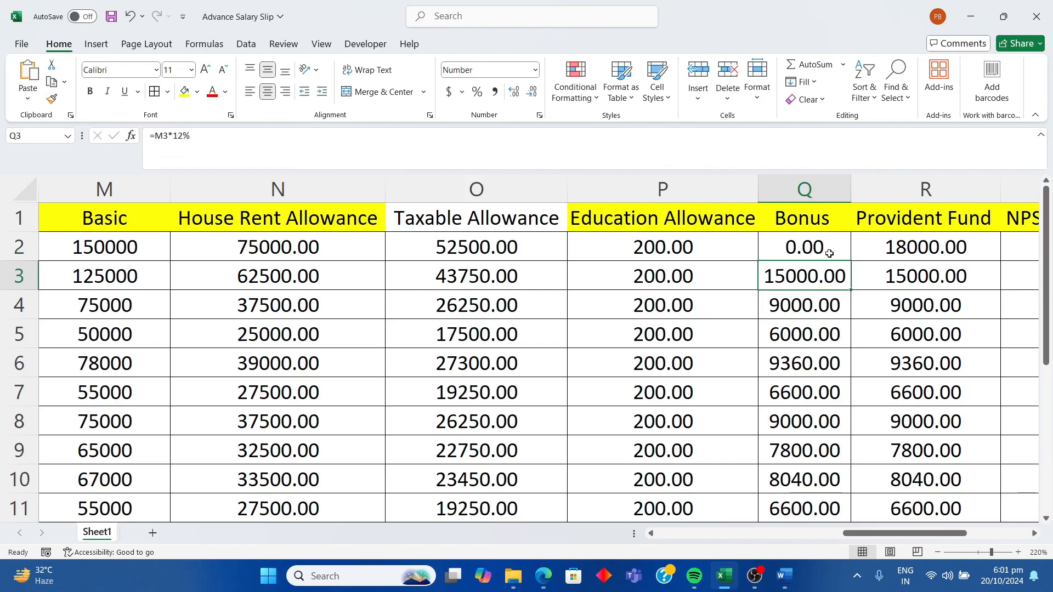
left_click_drag(884, 539, 974, 527)
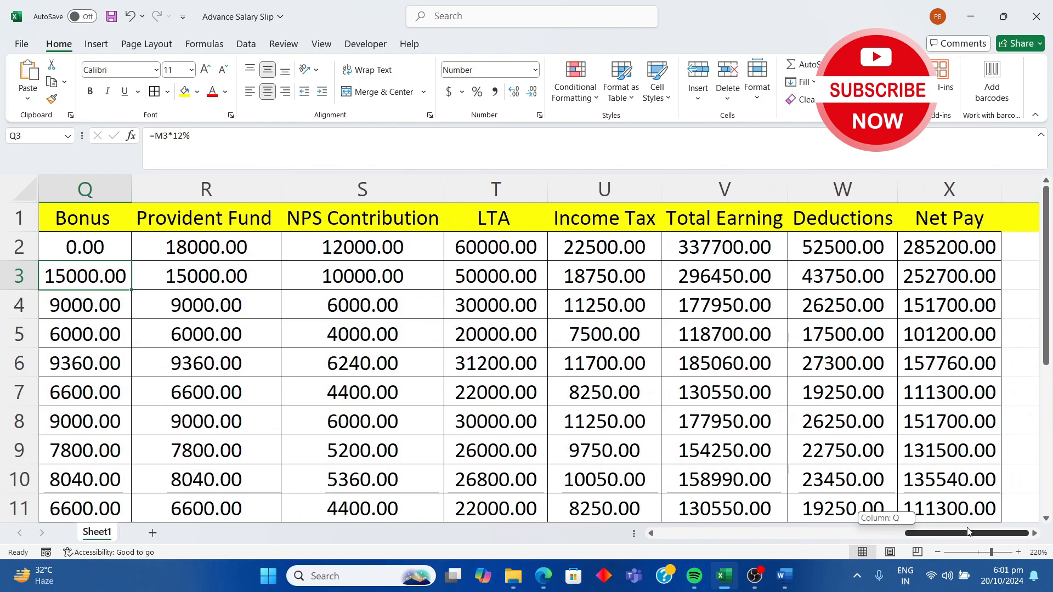
left_click_drag(967, 531, 936, 531)
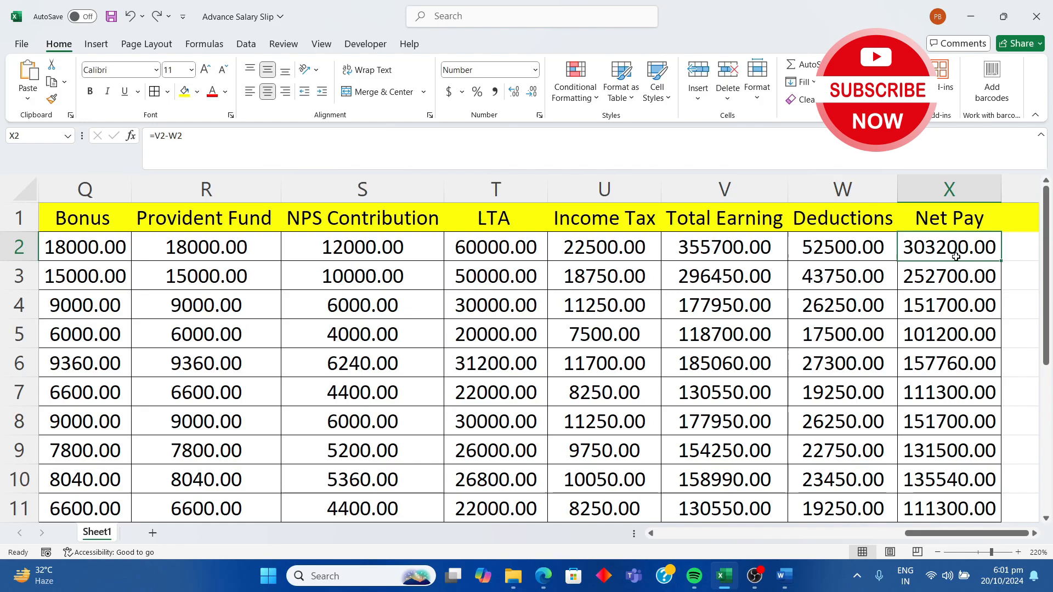
- Review the first employee's formulas from Net Pay back through deductions, total earning and income tax to Provident Fund
key("Left")
key("Left")
key("Left")
key("Left")
key("Left")
key("Left")
key("Left")
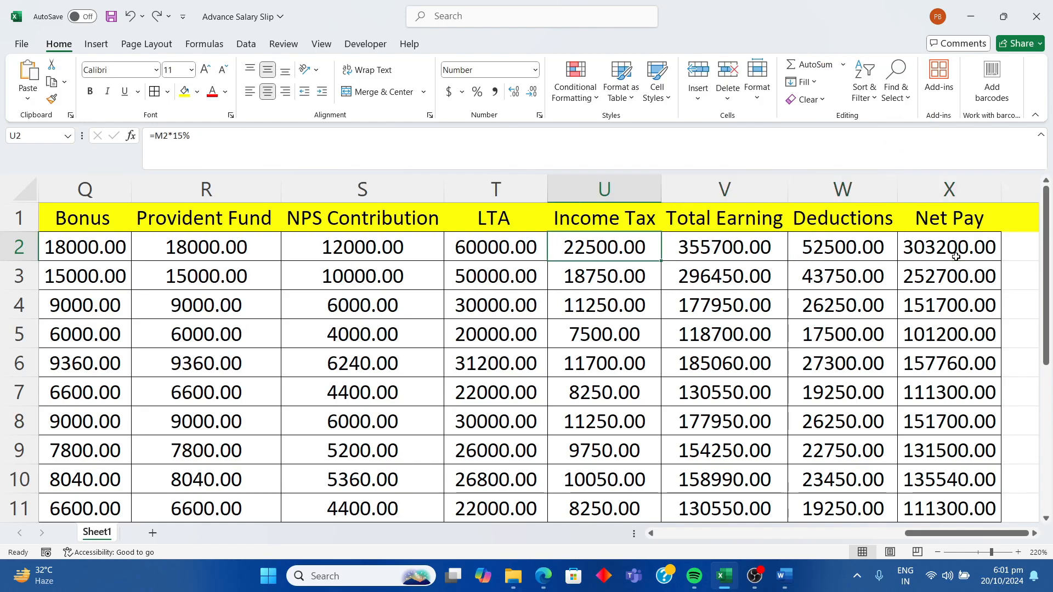
key("Right")
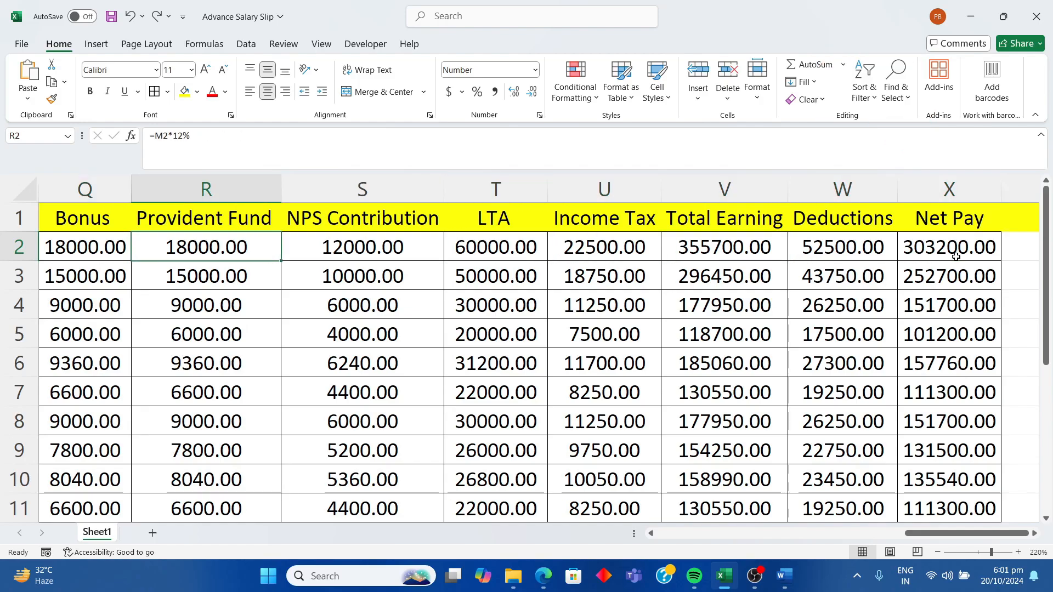
- Review the first employee's formulas for NPS Contribution, LTA, Income Tax and Total Earning
key("Right")
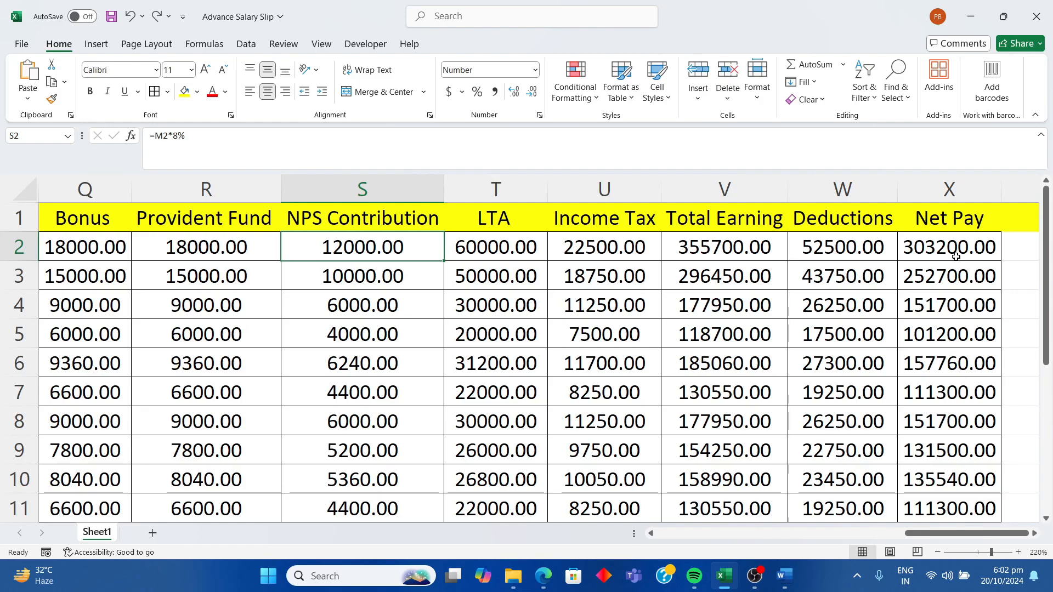
key("Right")
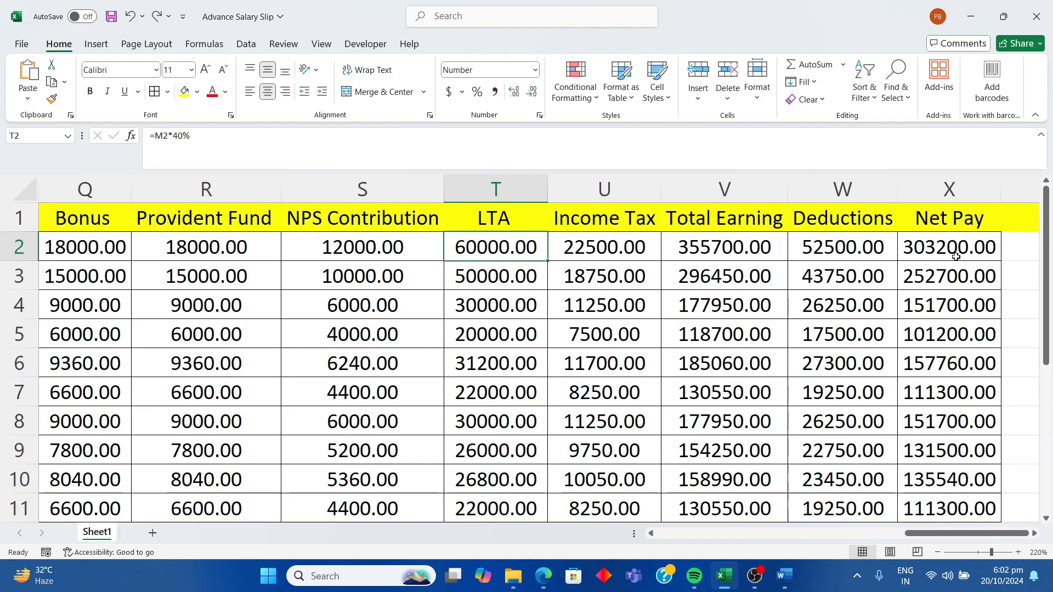
key("Right")
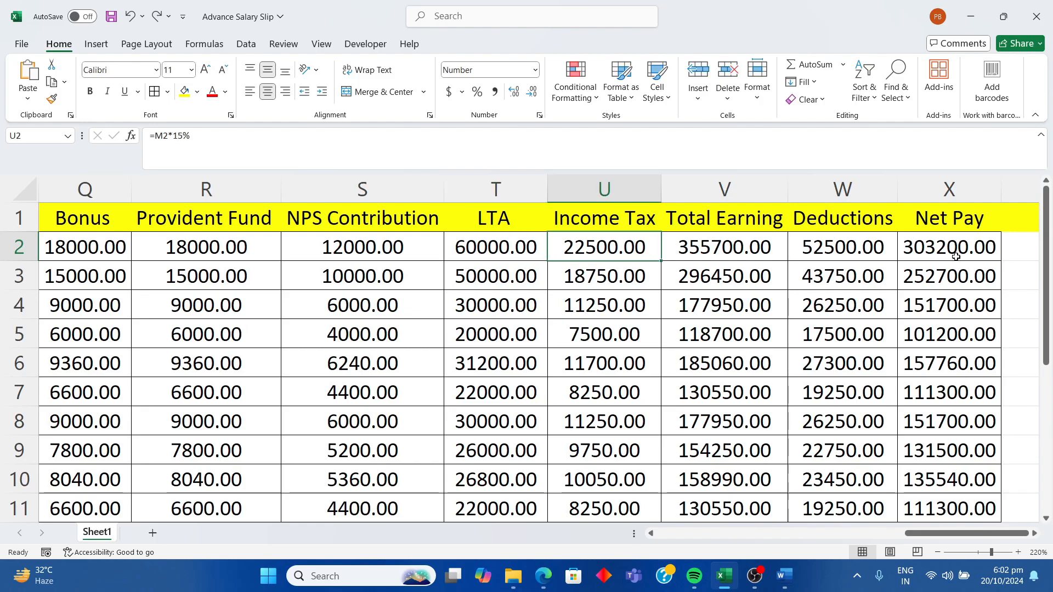
key("Right")
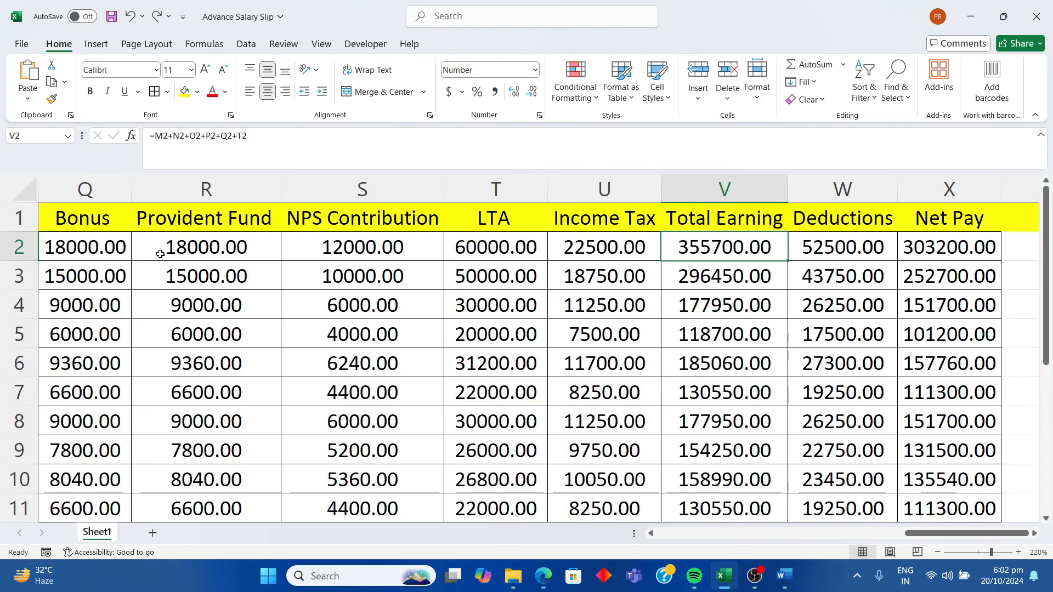
- Make the entire Total Earning column bold
left_click(721, 206)
left_click(90, 92)
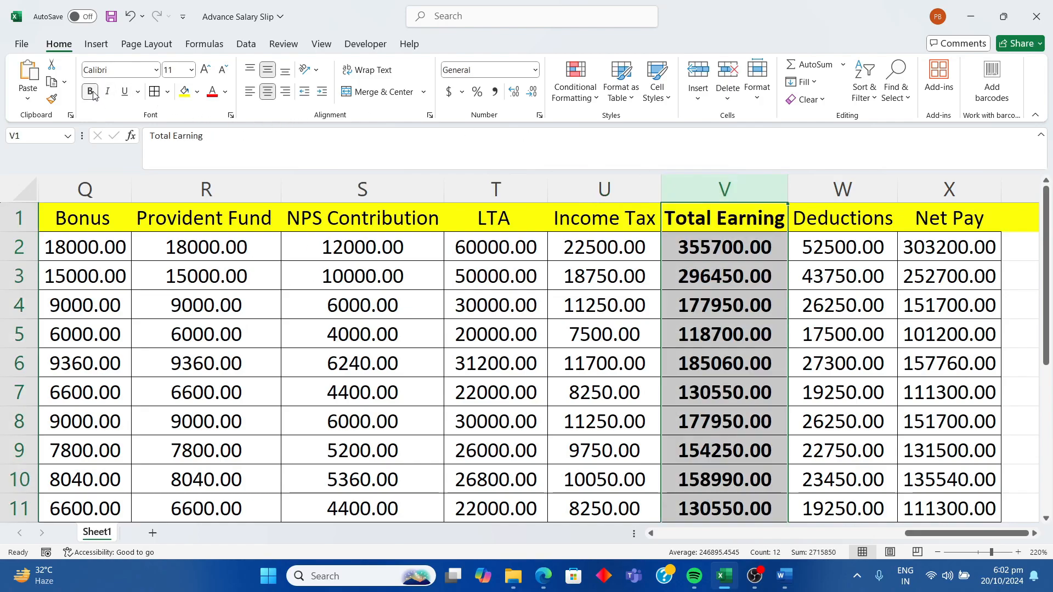
left_click(707, 278)
- Examine the first employee's Deductions formula and the Provident Fund, NPS Contribution and Income Tax columns it refers to
left_click(839, 220)
left_click(850, 242)
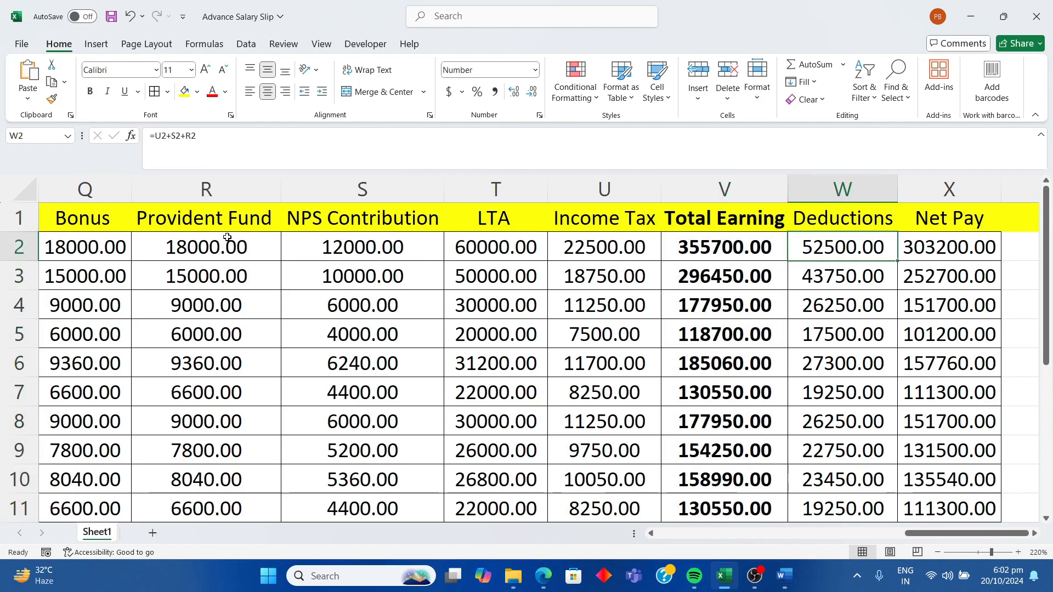
left_click(207, 225)
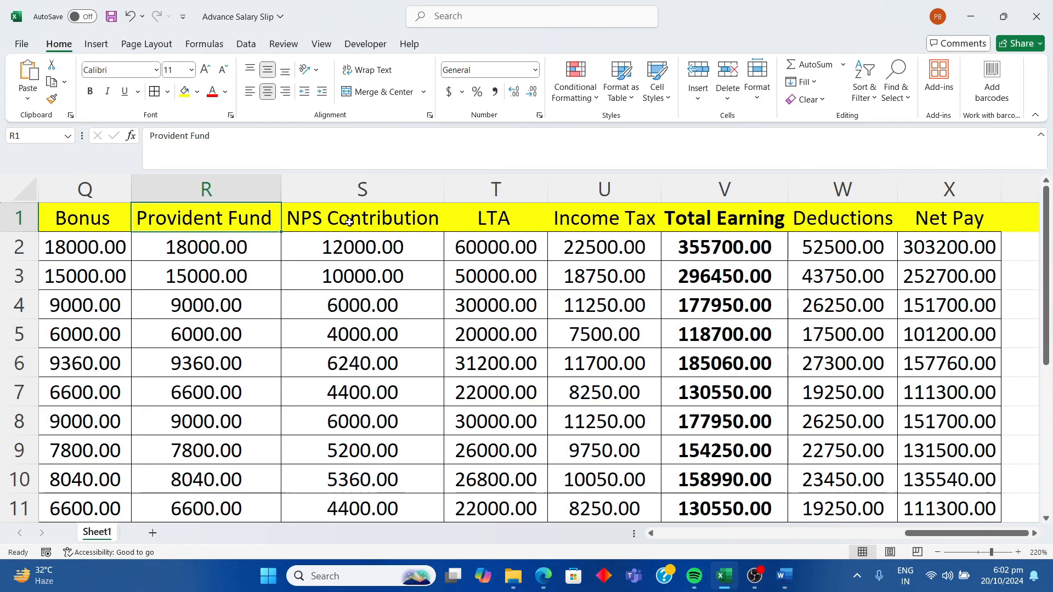
left_click(370, 223)
left_click(480, 224)
left_click(593, 227)
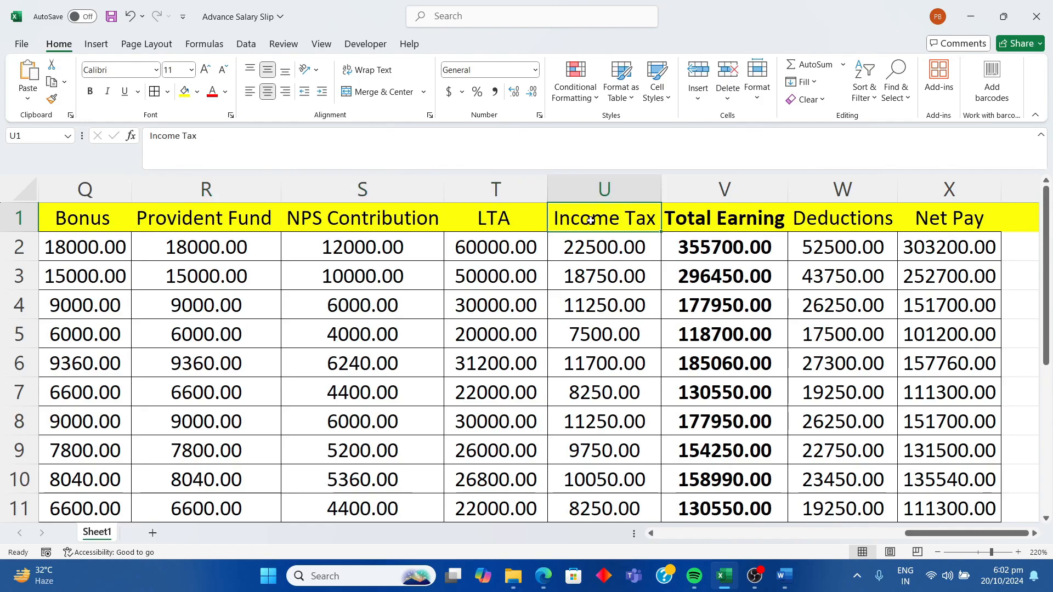
left_click(838, 249)
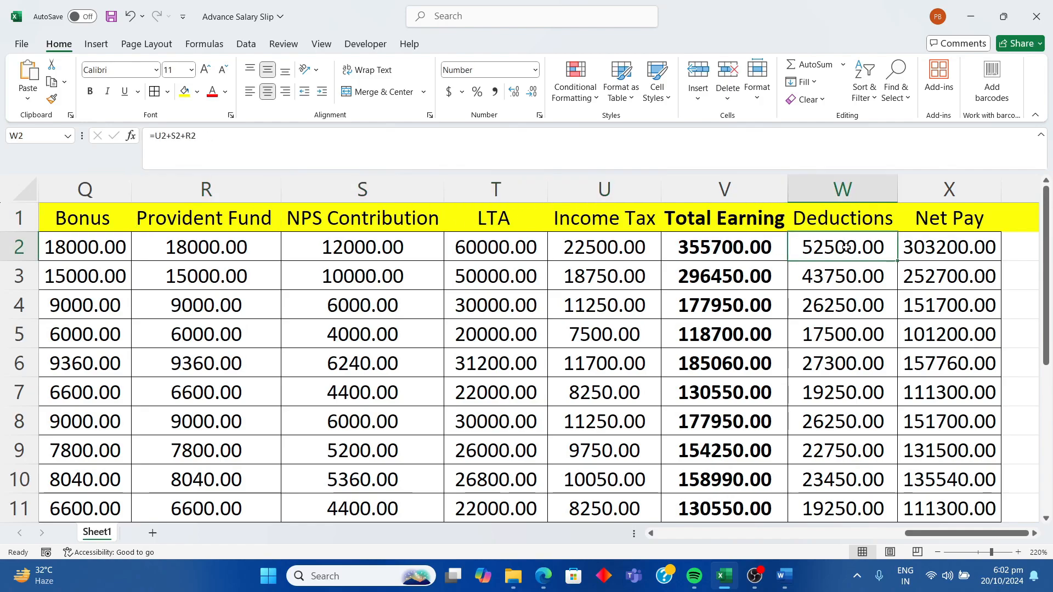
double_click(845, 249)
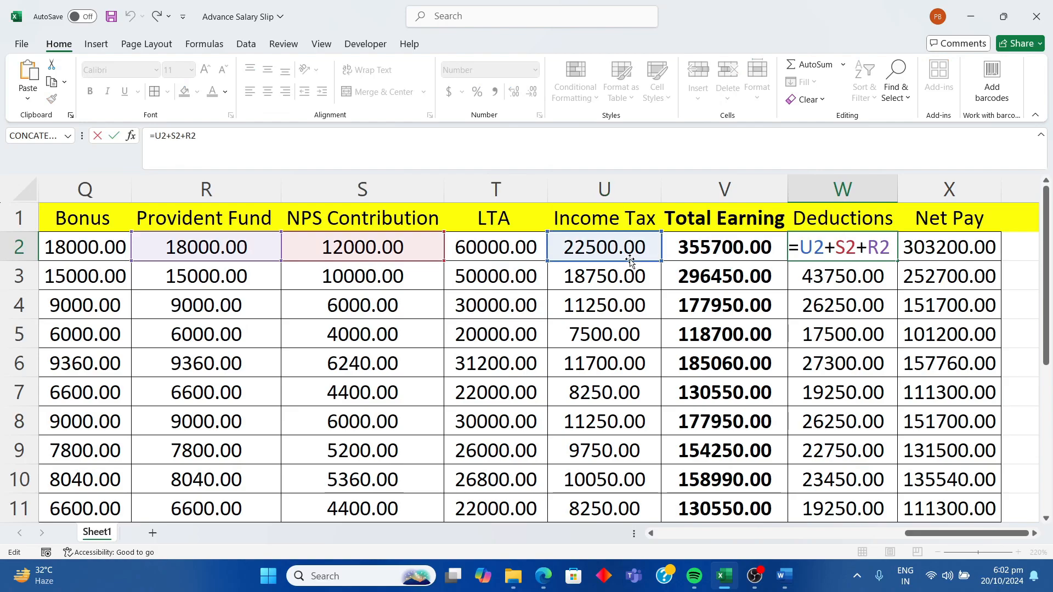
- Inspect which cells feed the first employee's Total Earning and Net Pay formulas, leaving both formulas unedited
left_click(726, 248)
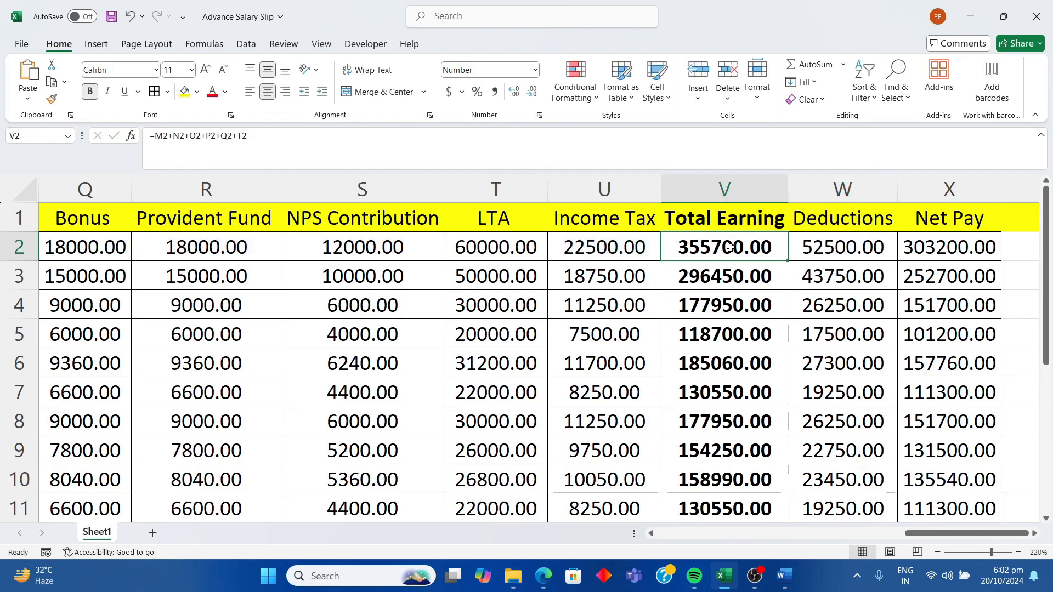
double_click(726, 248)
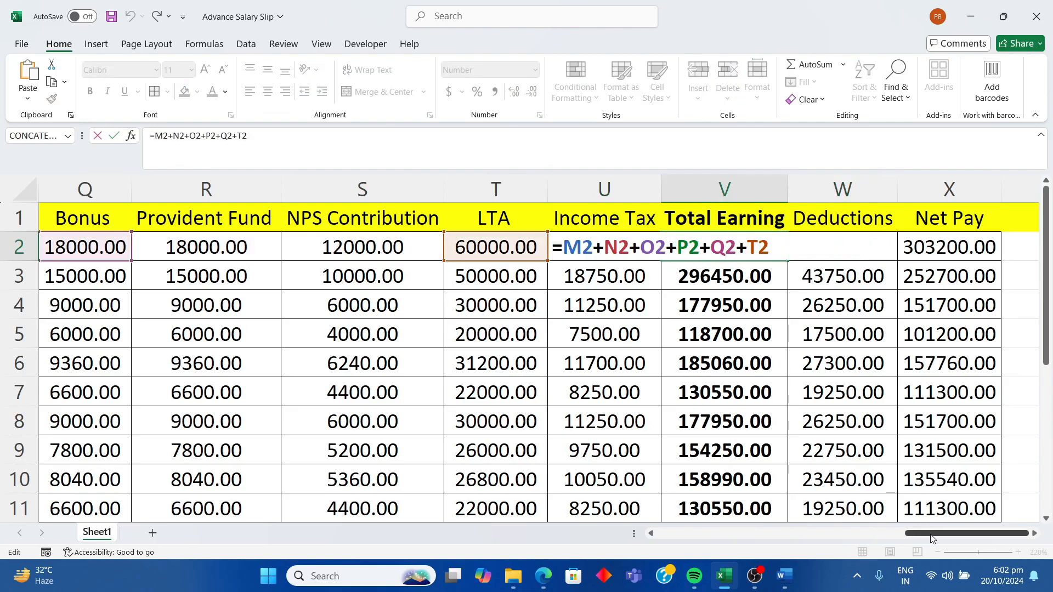
mouse_move(930, 535)
left_mouse_down()
mouse_move(878, 542)
mouse_move(945, 528)
left_mouse_up()
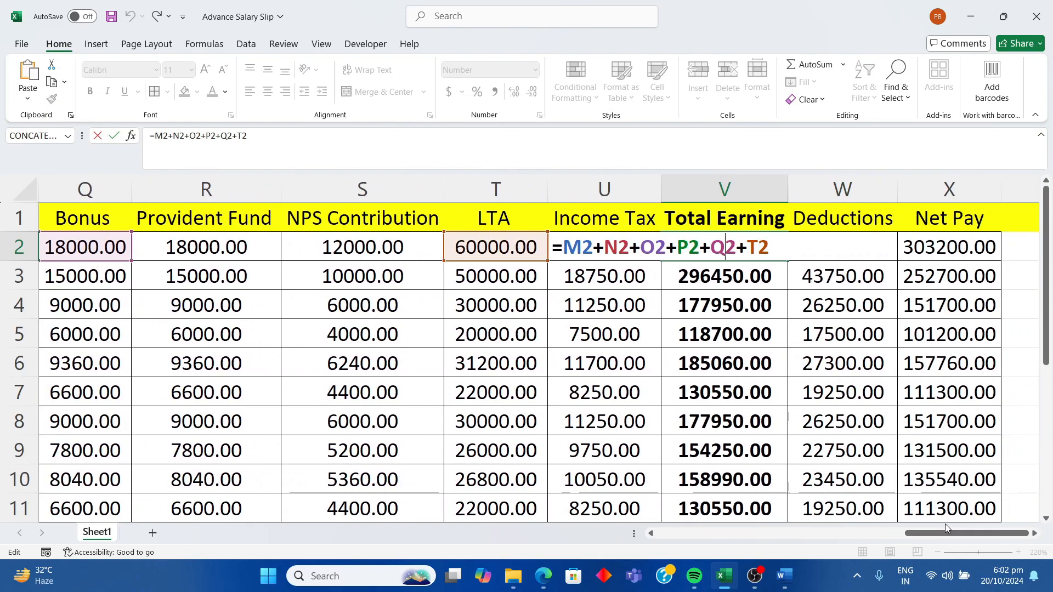
left_click(864, 356)
left_click(929, 255)
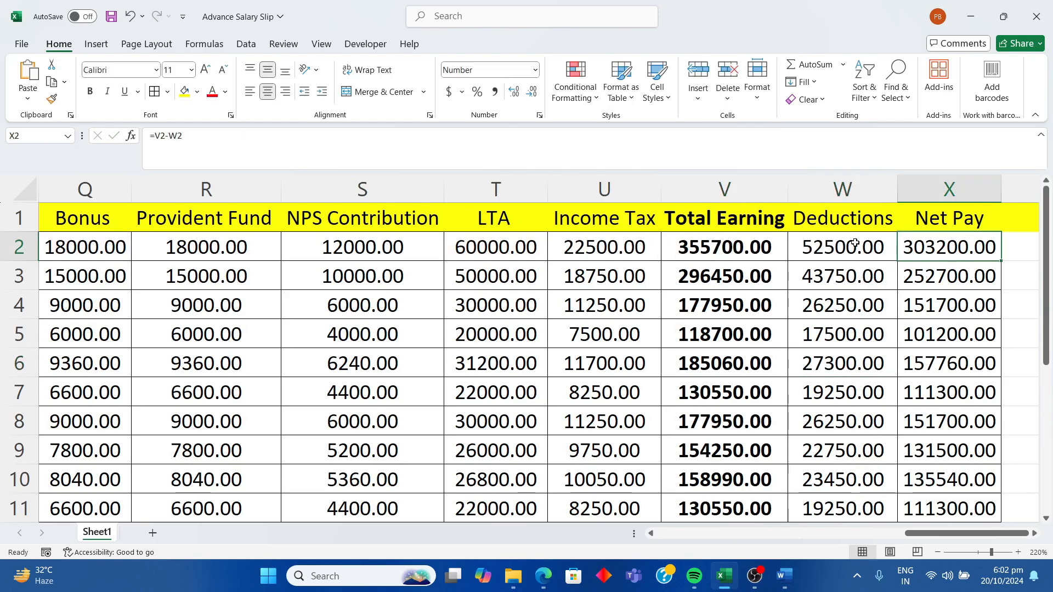
double_click(978, 248)
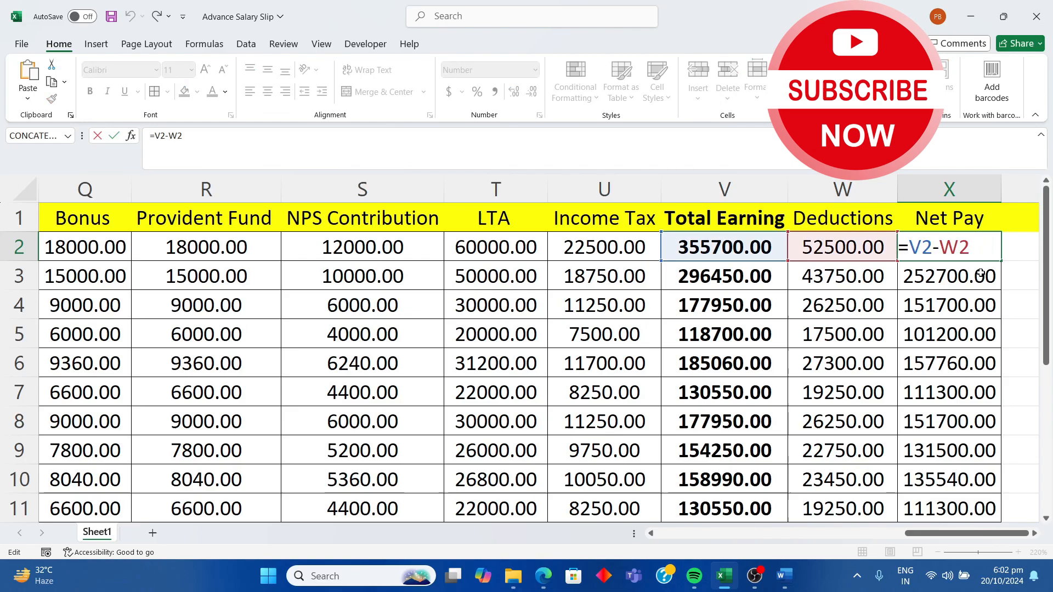
key("Escape")
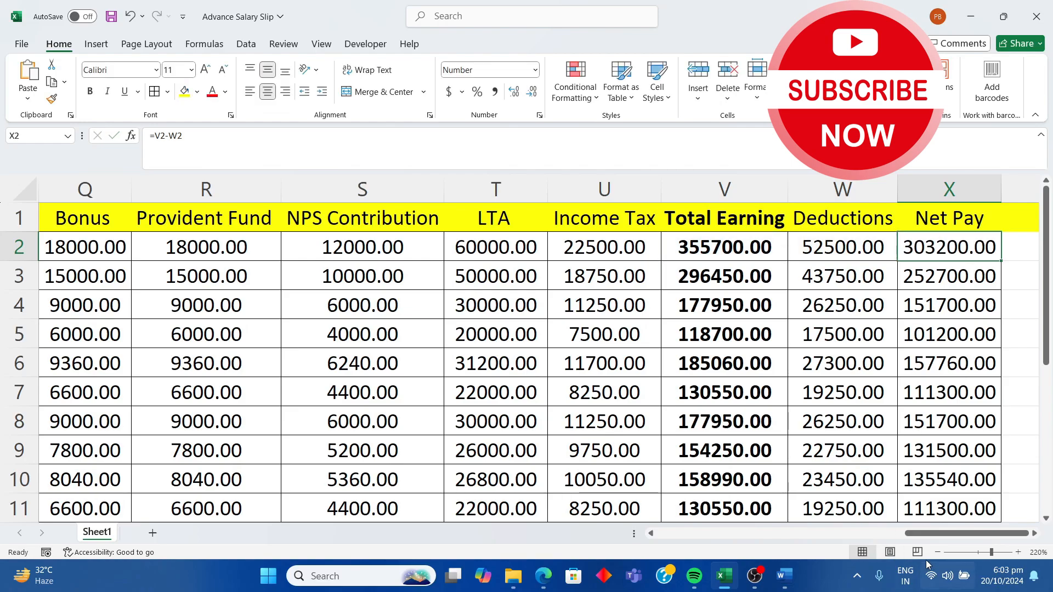
- Look over the employee ID and name columns at the start of the sheet and save the workbook
left_click_drag(935, 533, 662, 541)
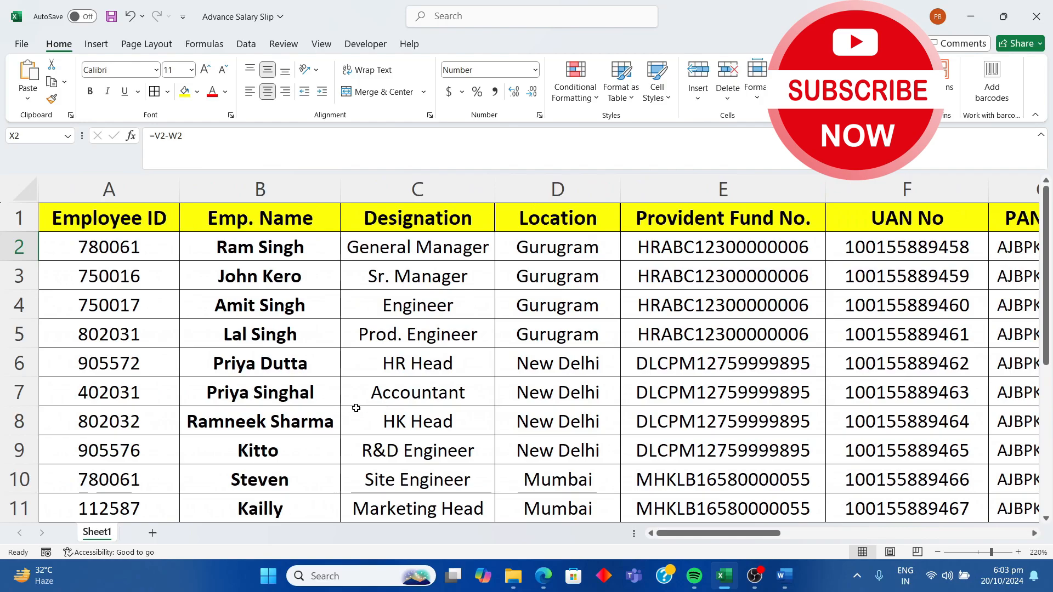
left_click(245, 329)
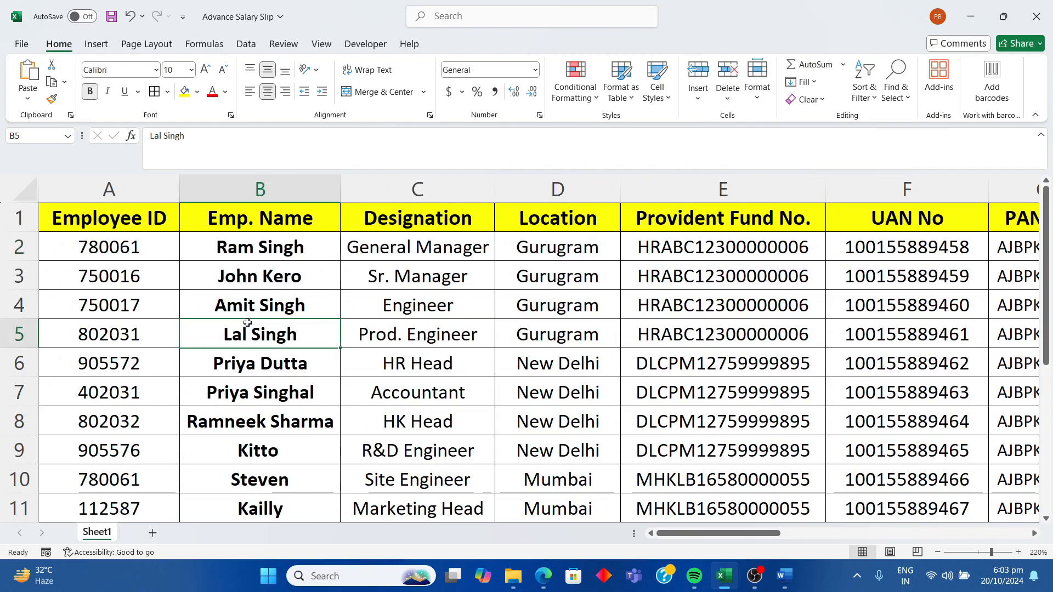
left_click(186, 222)
left_click(105, 217)
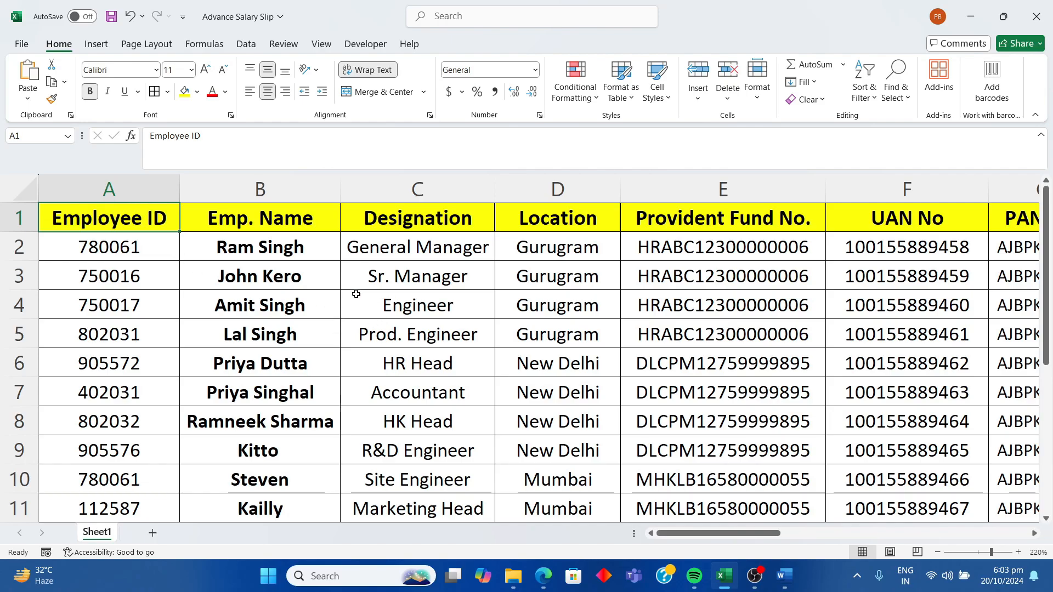
scroll(357, 296, "down", 2)
scroll(357, 296, "up", 2)
mouse_move(712, 534)
left_mouse_down()
mouse_move(974, 535)
mouse_move(711, 534)
left_mouse_up()
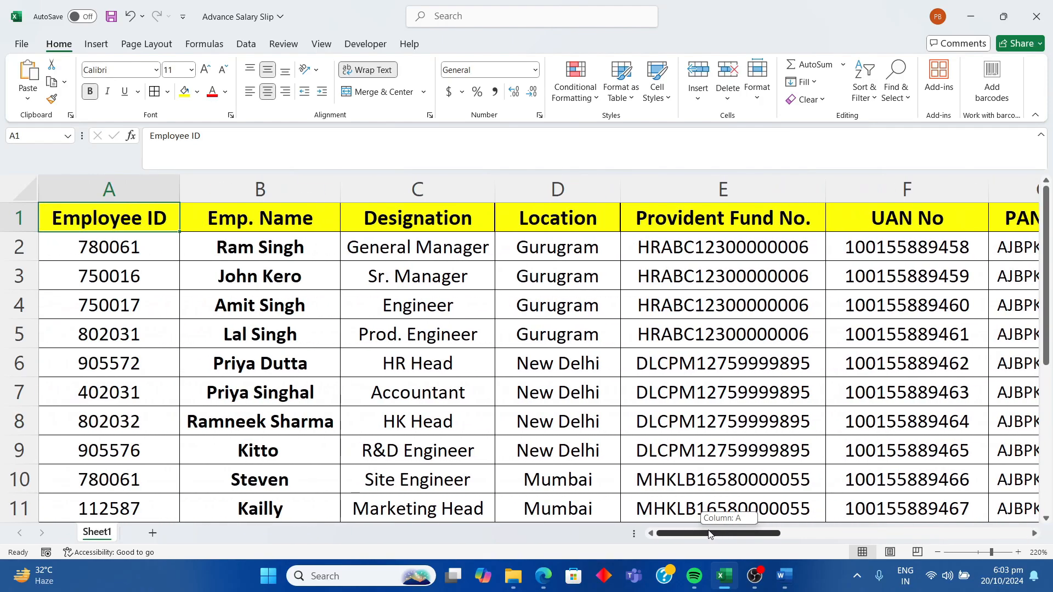
left_click(130, 306)
scroll(136, 300, "up", 3)
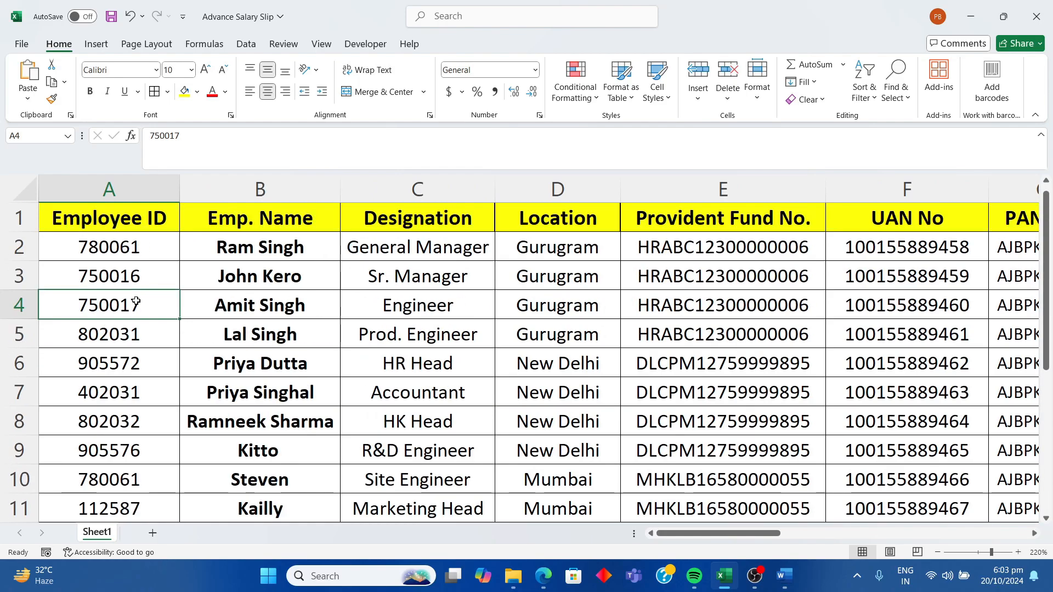
left_click(113, 17)
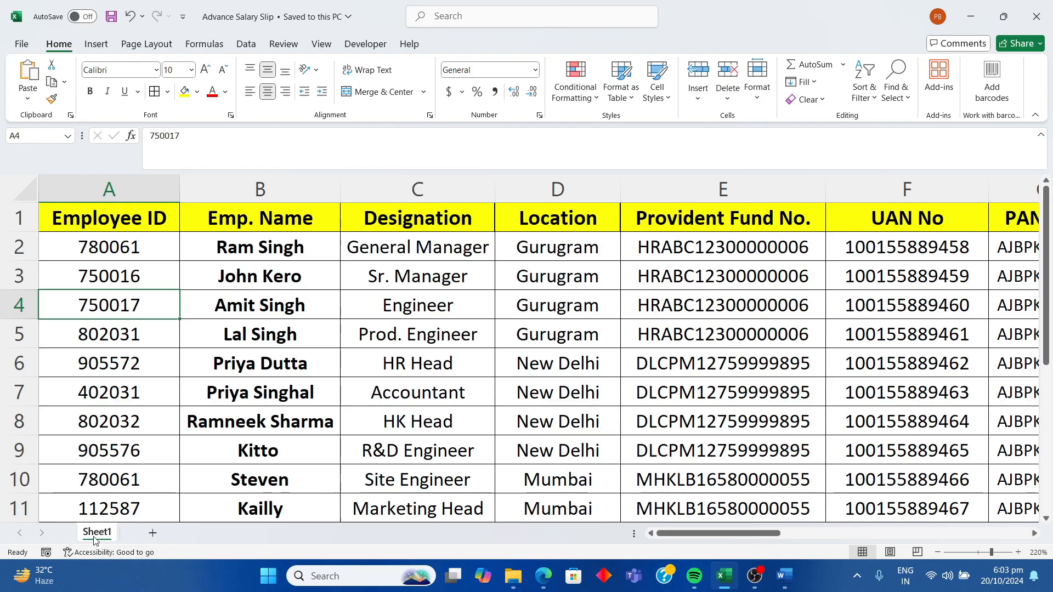
- Add a new worksheet named Delhi and rename the employee salary data sheet to HQ
left_click(152, 533)
right_click(144, 532)
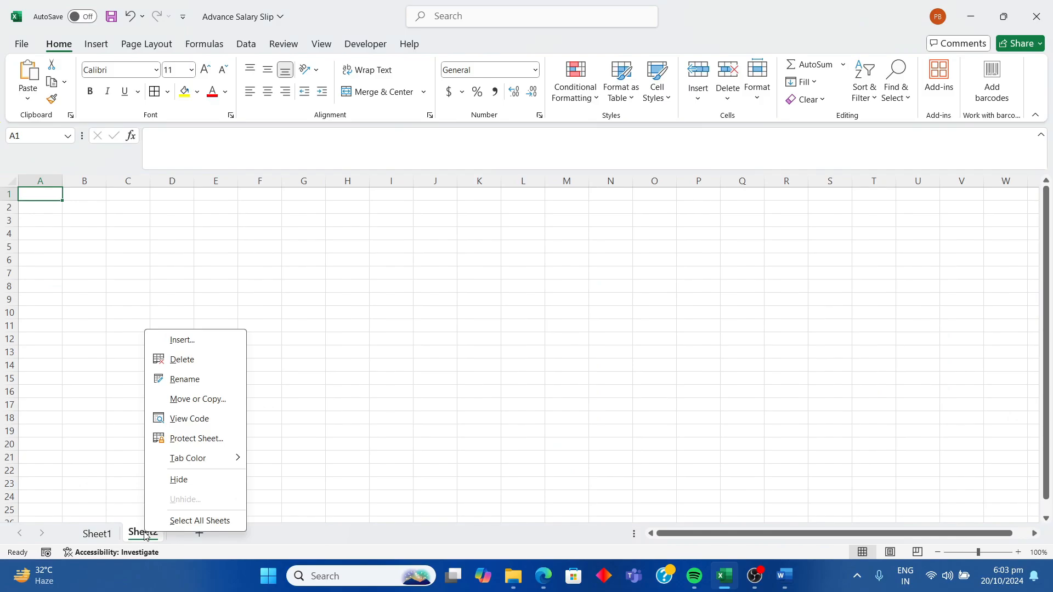
left_click(188, 381)
type("Delhi")
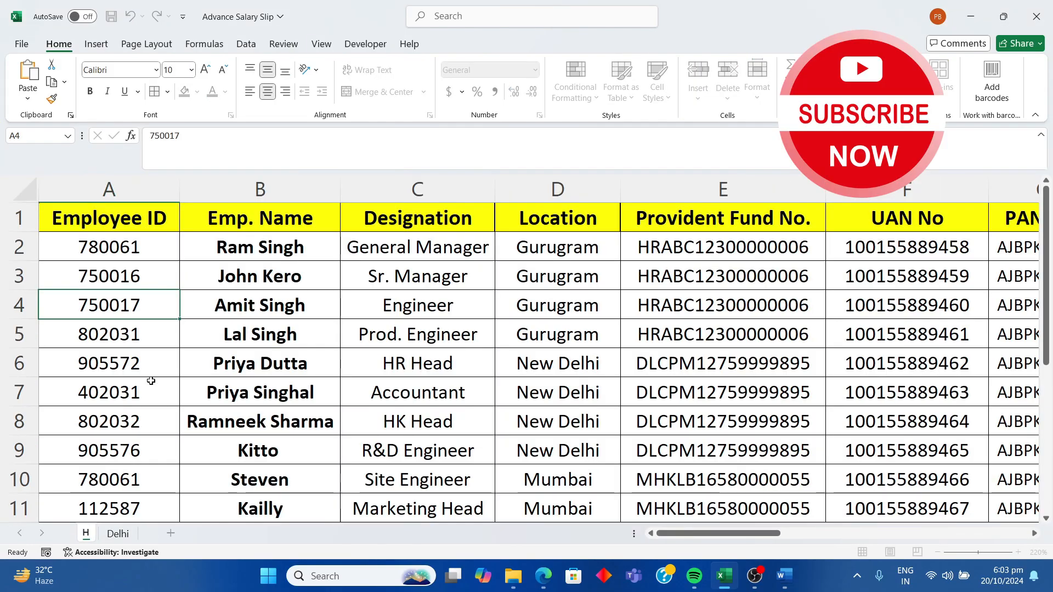
type("HQ")
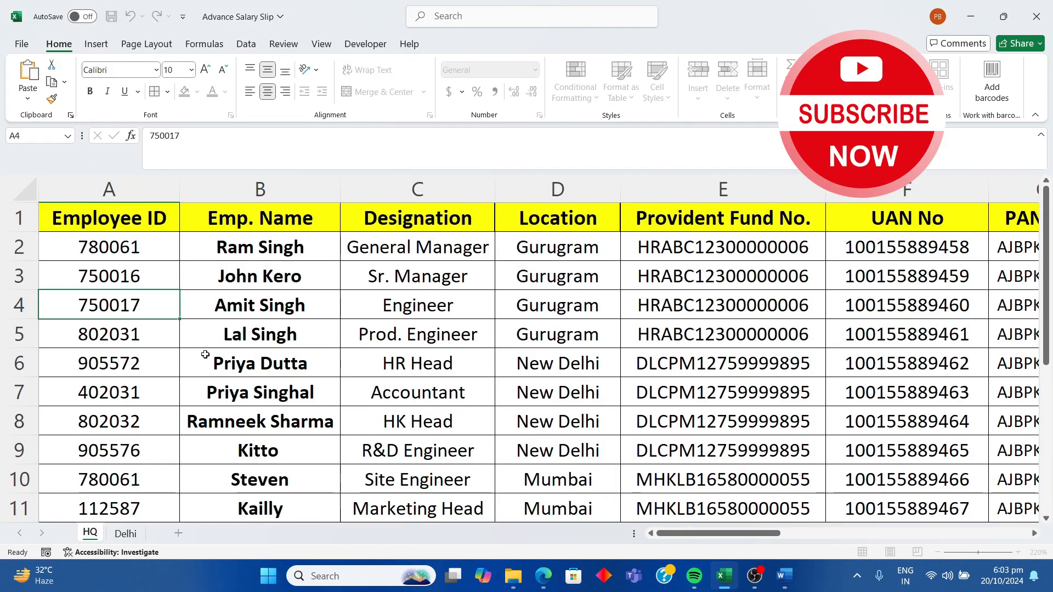
left_click(206, 357)
- Add another worksheet after Delhi and name it Nepal
left_click(126, 533)
left_click(174, 535)
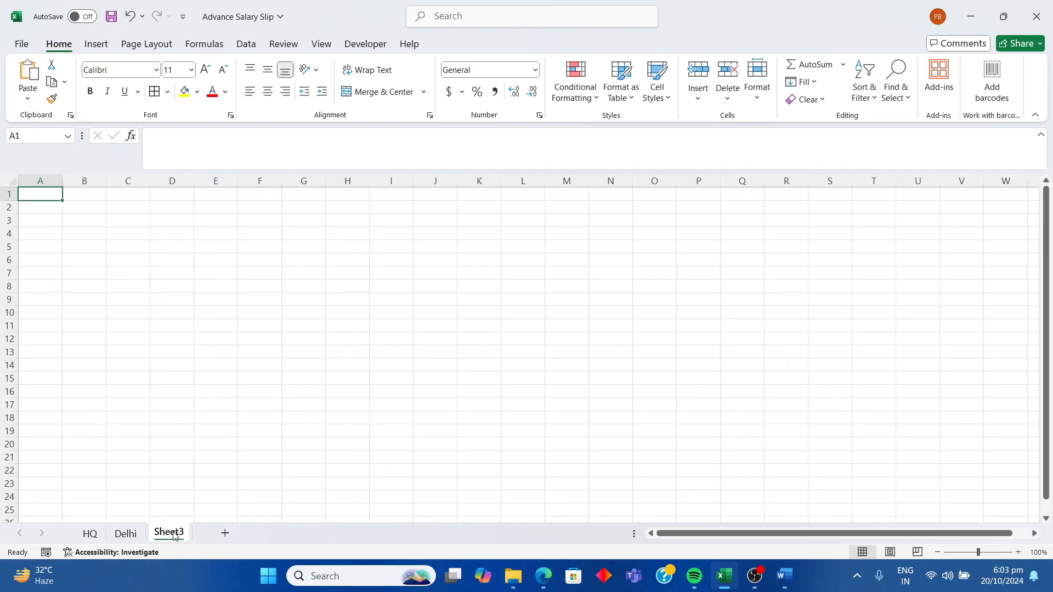
right_click(169, 532)
left_click(221, 382)
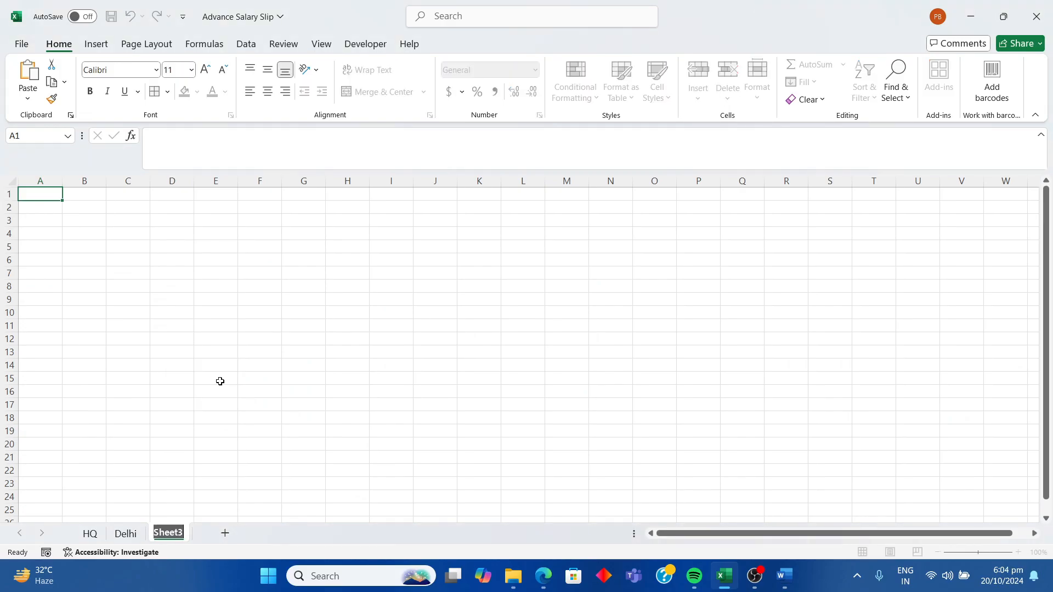
type("Nepal")
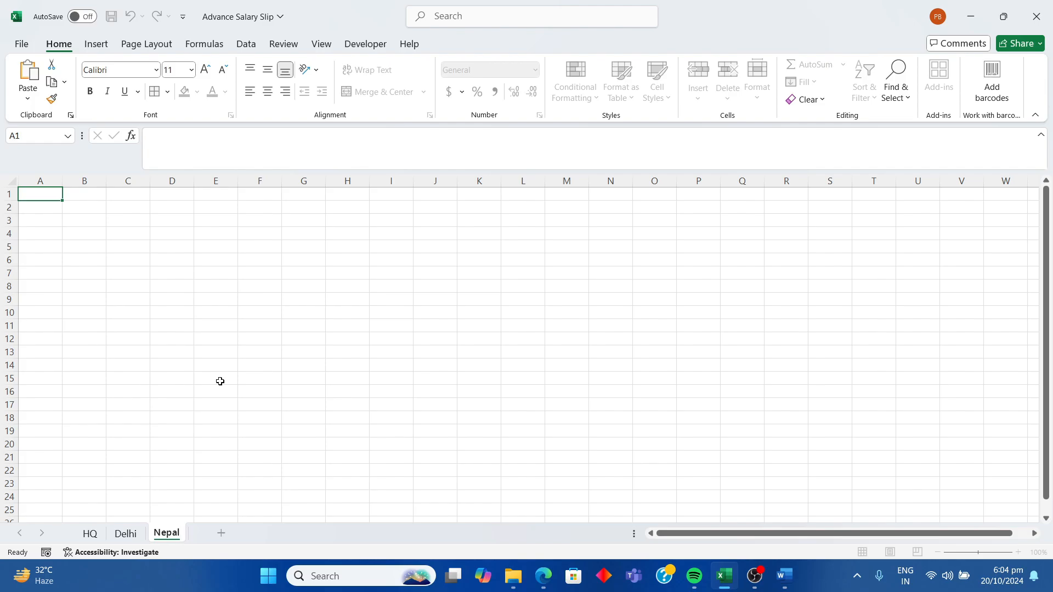
left_click(219, 381)
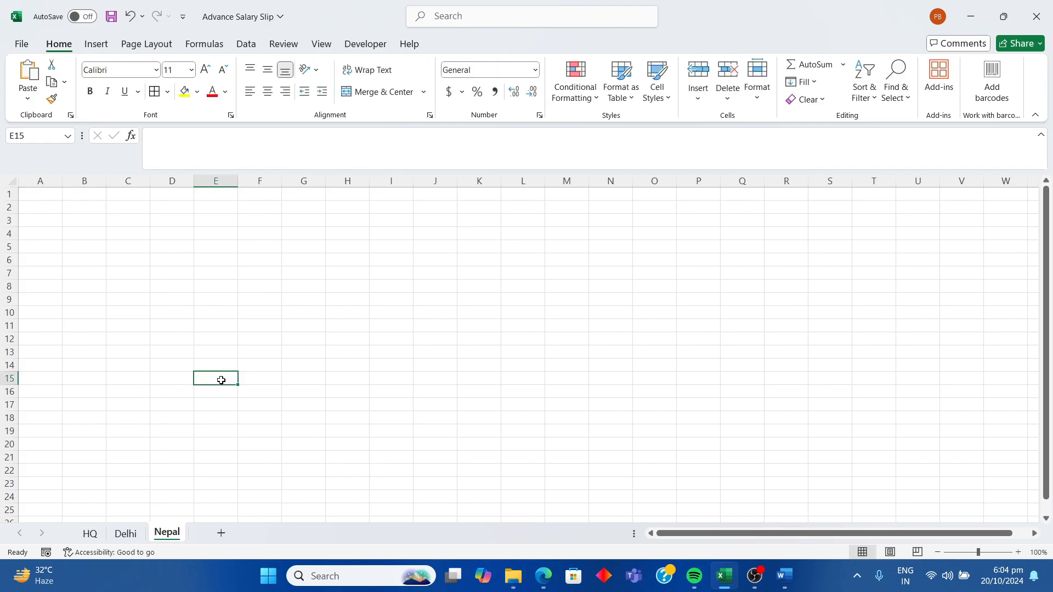
- Check the HQ, Delhi and Nepal sheets in turn and return to the employee data on HQ
left_click(90, 535)
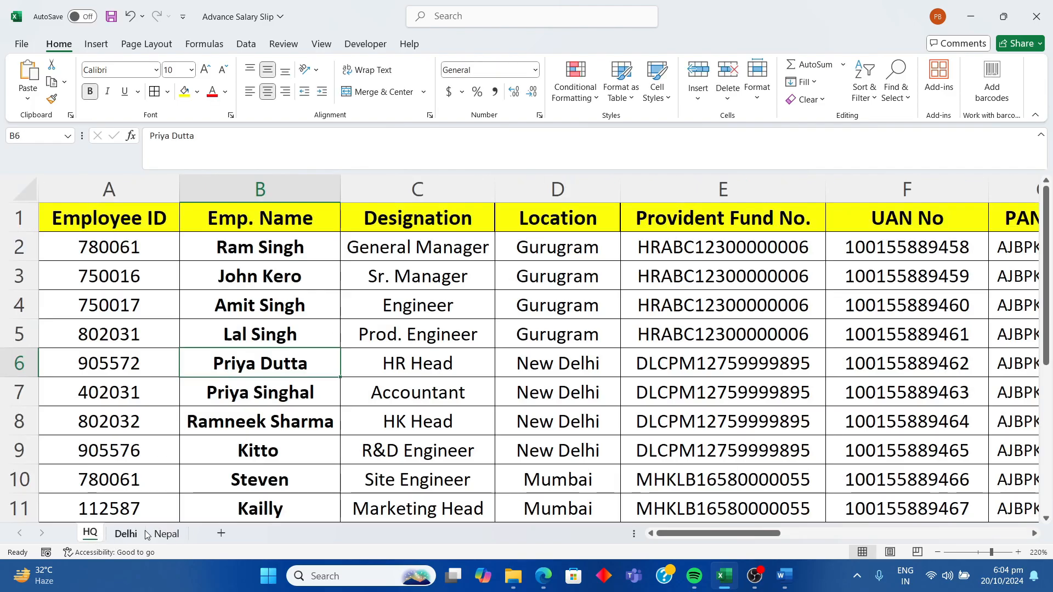
left_click(127, 534)
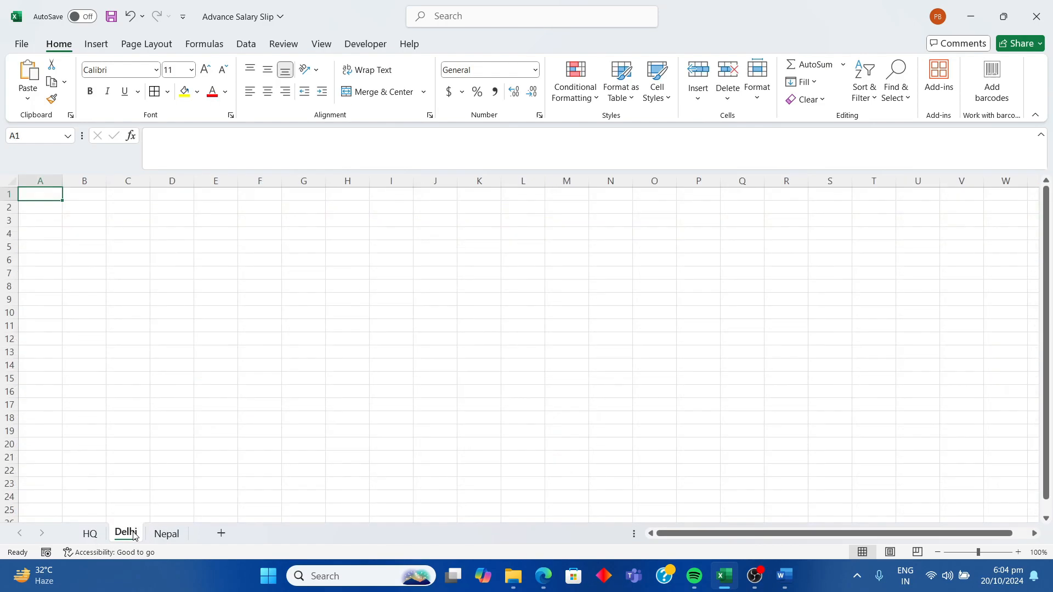
left_click(172, 533)
left_click(125, 533)
left_click(90, 533)
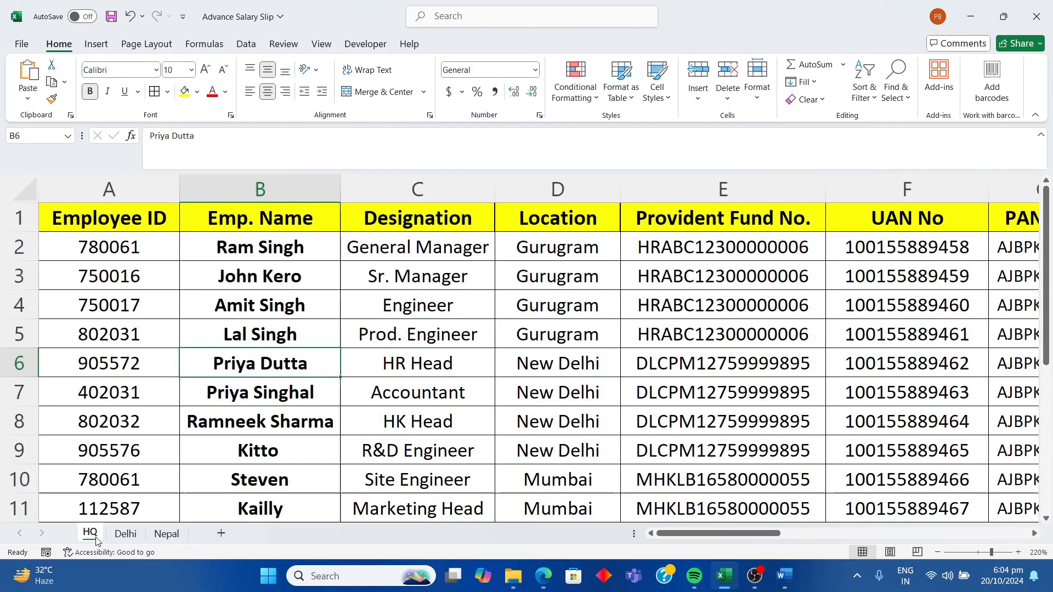
left_click(95, 373)
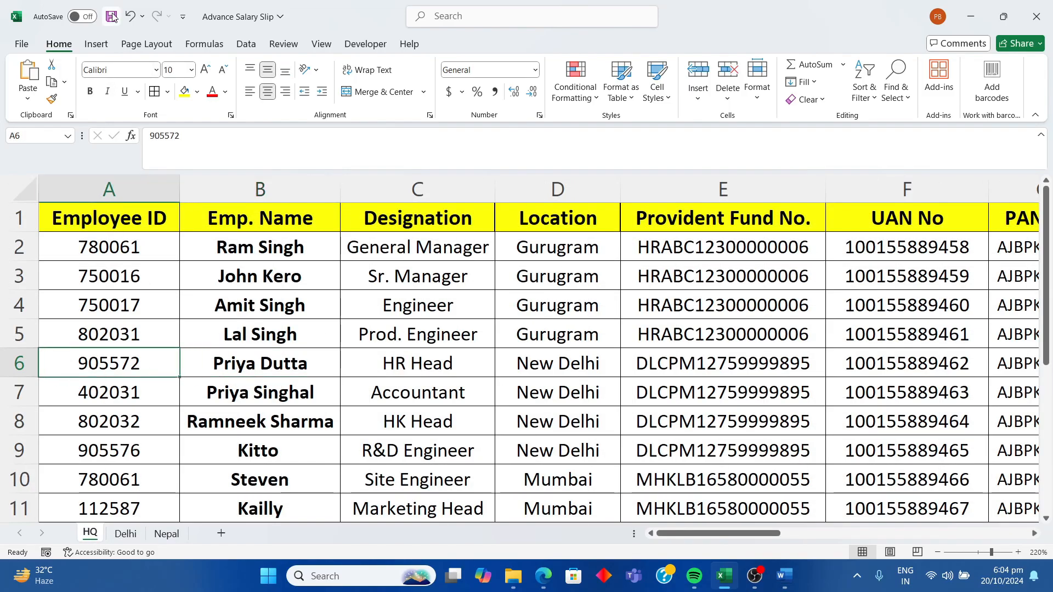
- Switch to the pay slip document in Word and place the cursor on the blank line above the logo
left_click(970, 17)
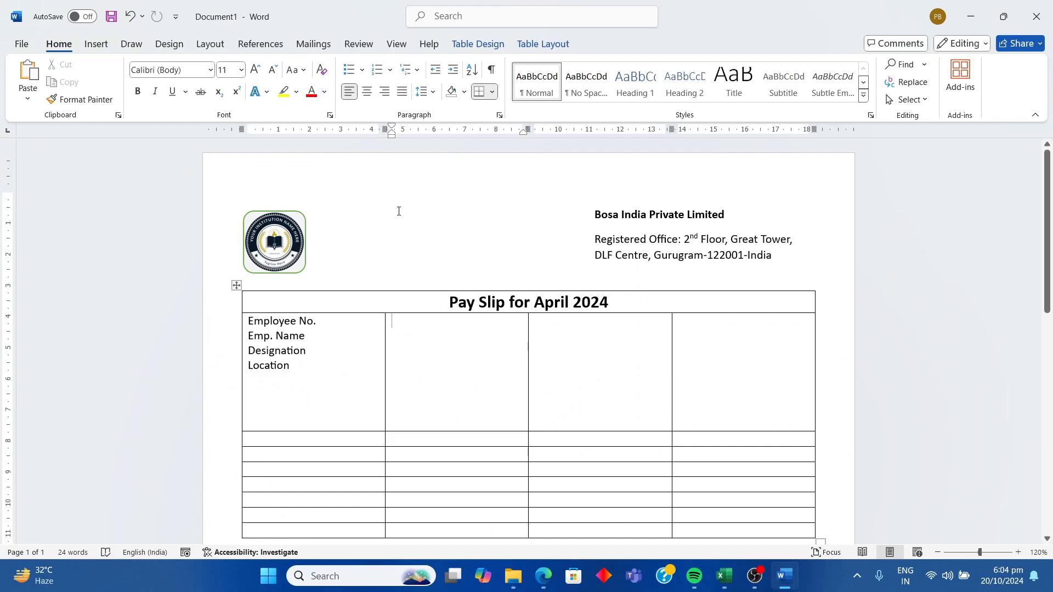
left_click(420, 211)
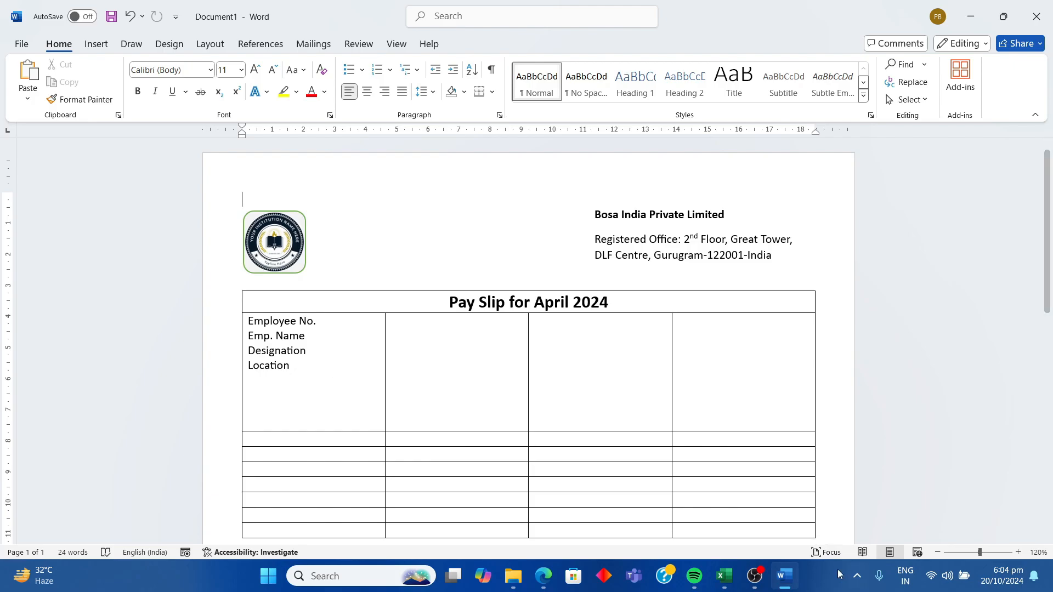
- Compare the HQ sheet's column headings in Excel with the employee labels in the pay slip, ending in Word
left_click(723, 576)
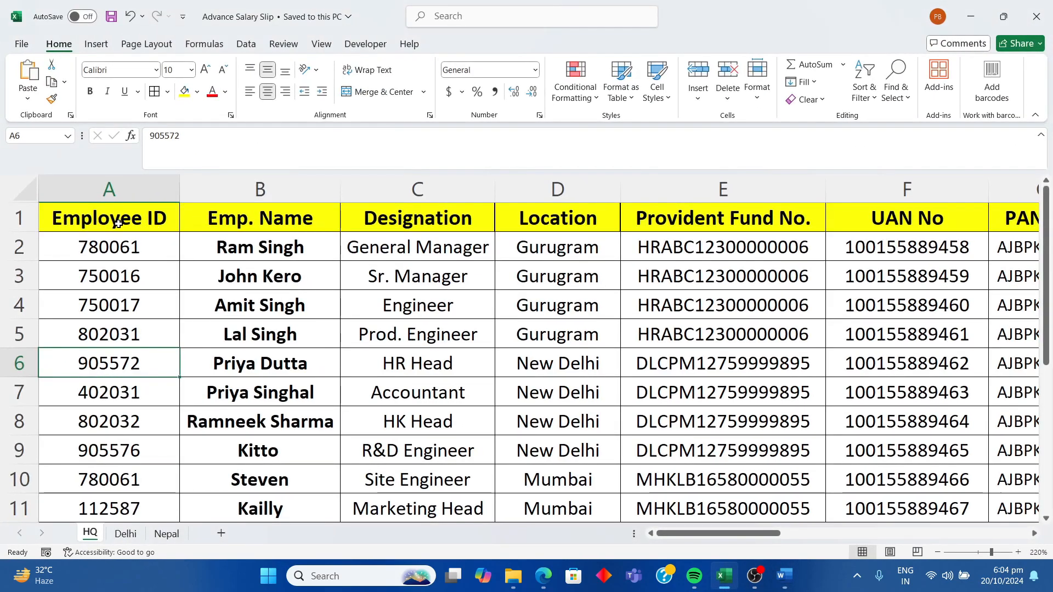
left_click(784, 576)
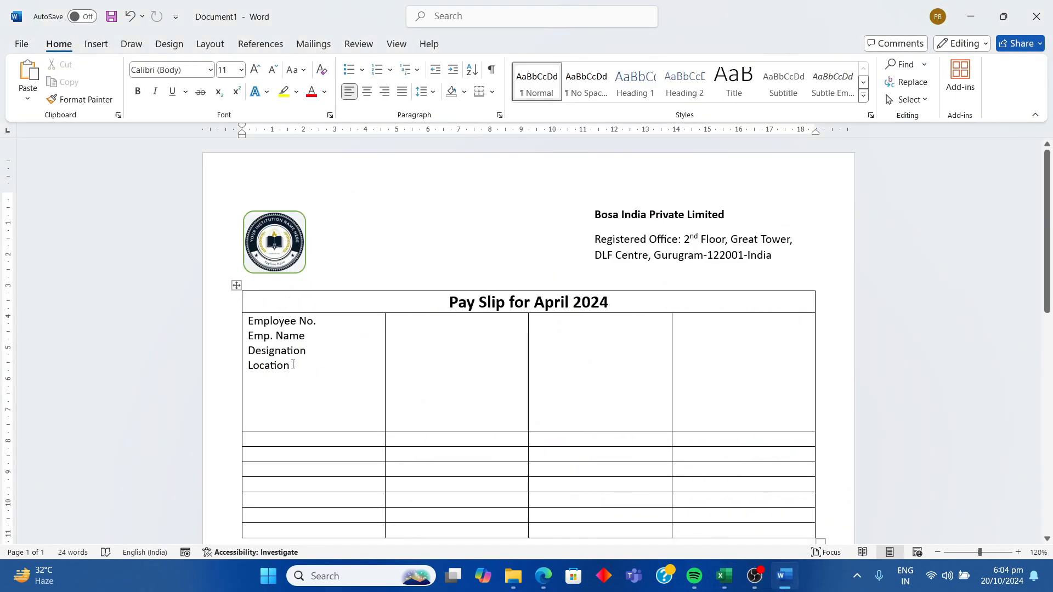
left_click(724, 576)
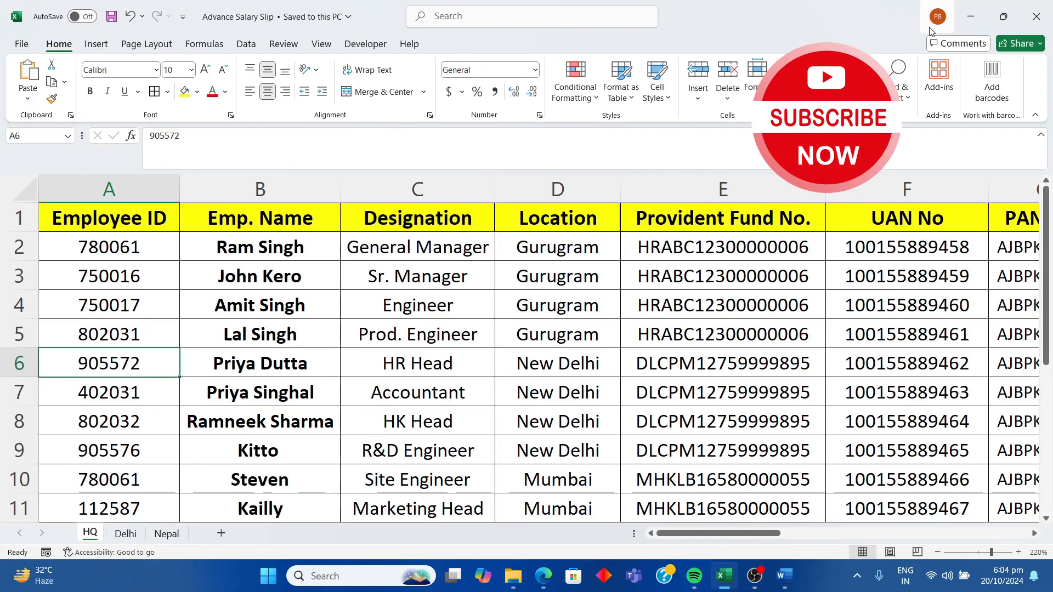
key("alt+Tab")
- List Provident Fund No., UAN No., PAN No. and Date of Joining on separate lines in the third cell of the employee details row
left_click(541, 321)
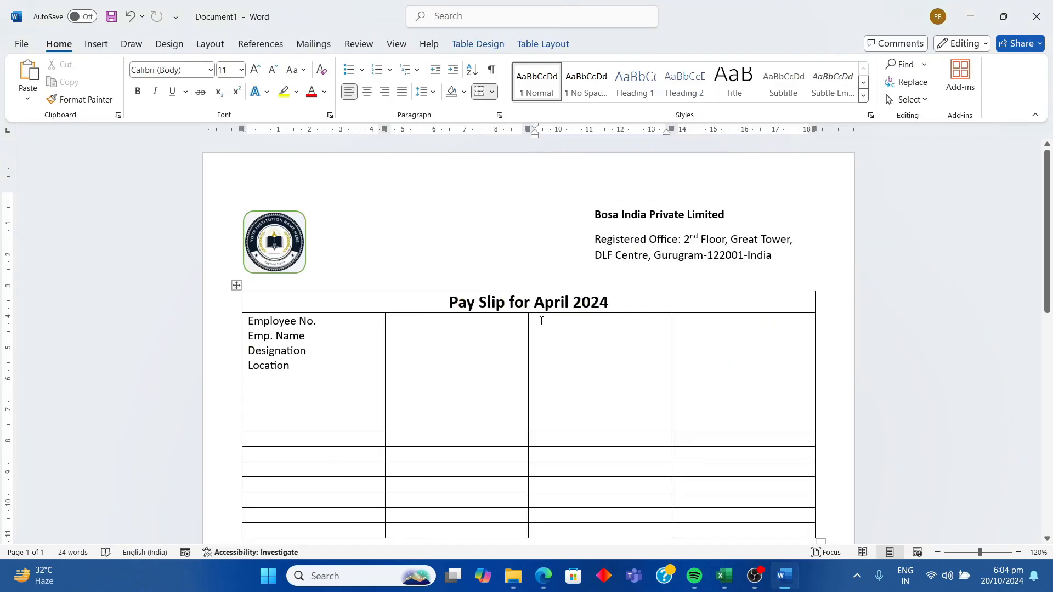
type("Pro")
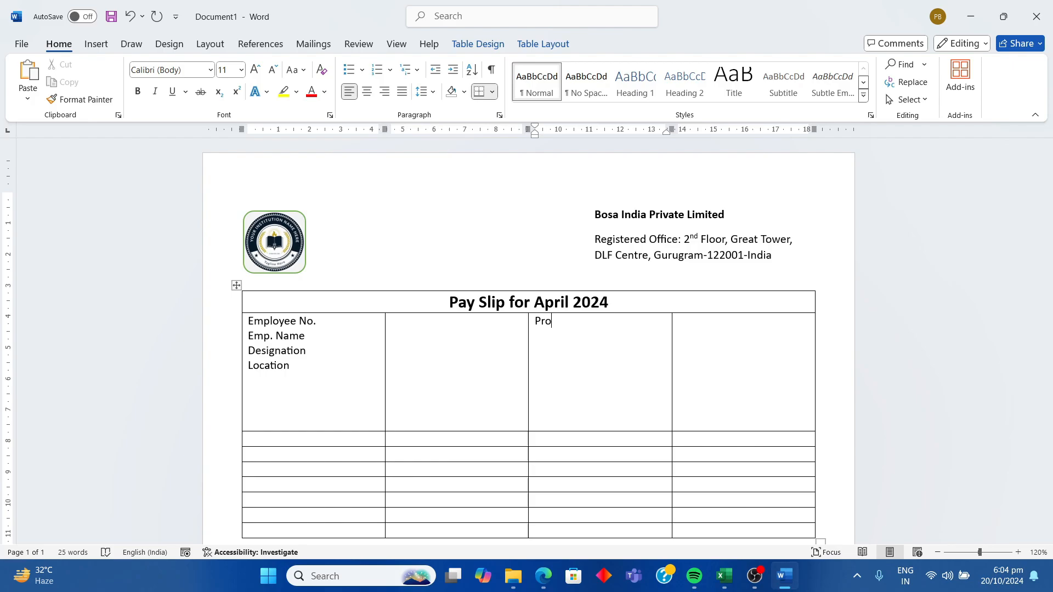
type("vident Fund No.")
key("Return")
type("UAN No.")
key("Return")
type("PAN")
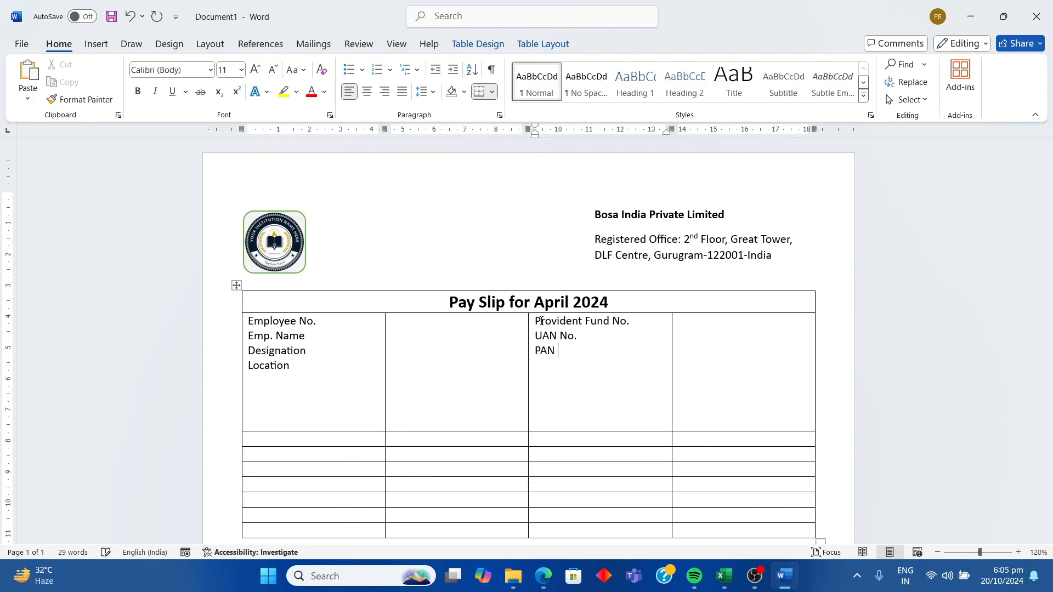
type(" No.")
key("Return")
type("Date of Joining")
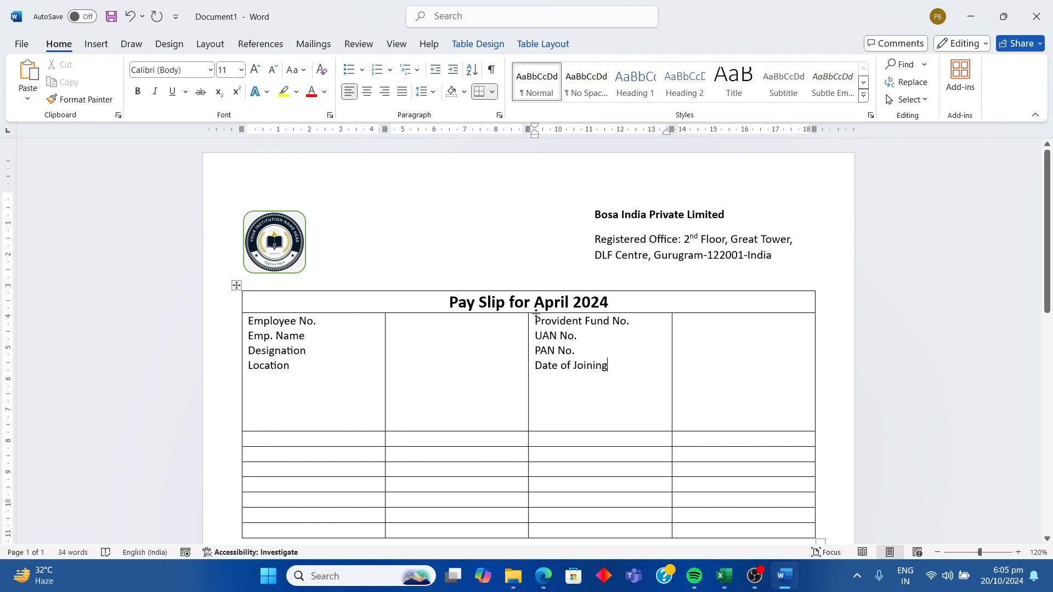
- Enter the label Leave Balances in the first cell of the row below the employee details
left_click(475, 357)
scroll(644, 331, "down", 3)
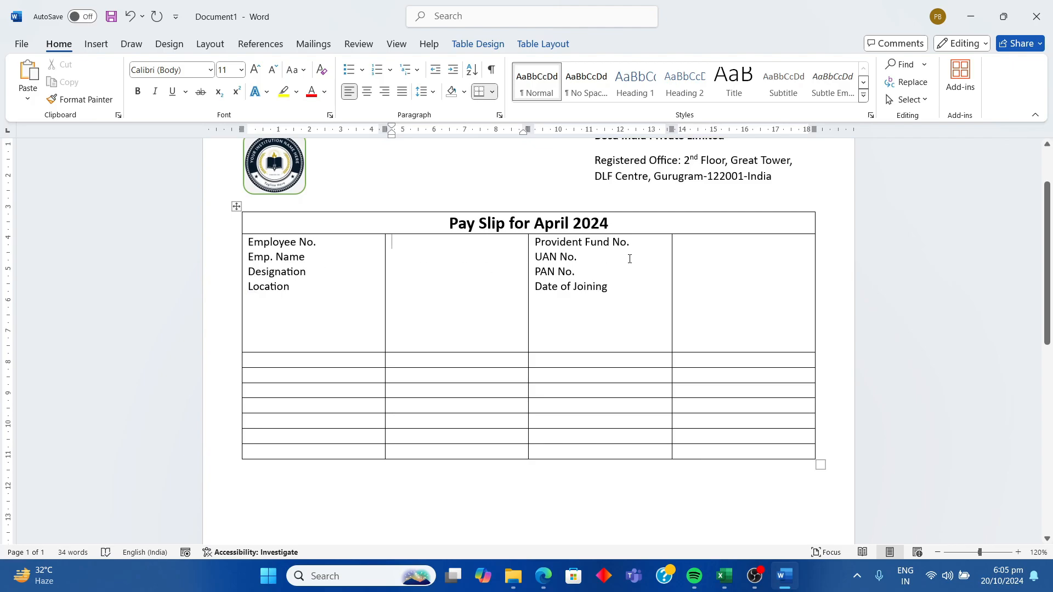
scroll(629, 259, "up", 3)
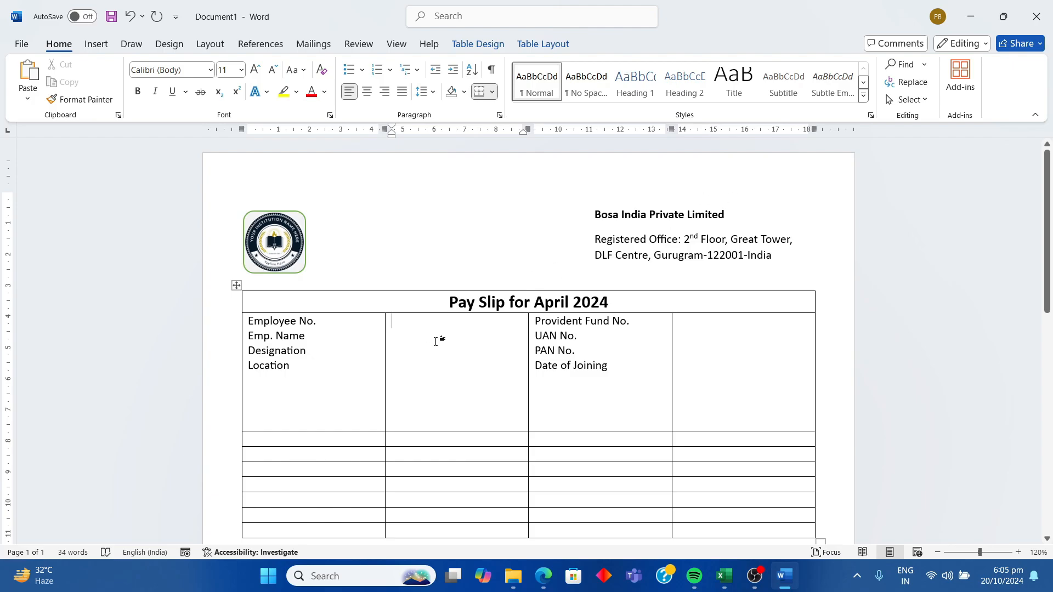
scroll(438, 340, "down", 1)
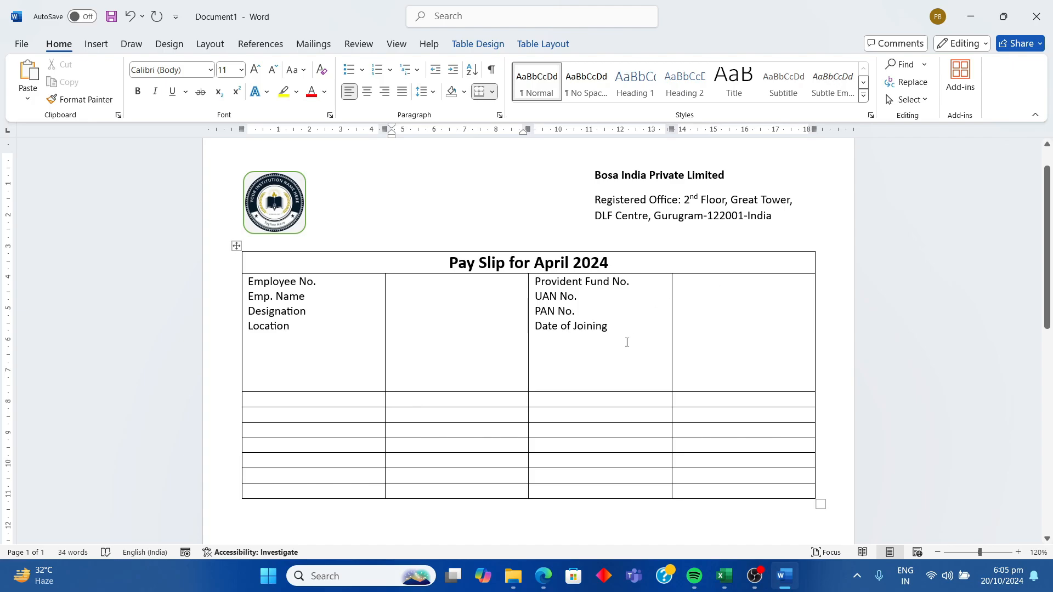
left_click(307, 402)
type("Lea")
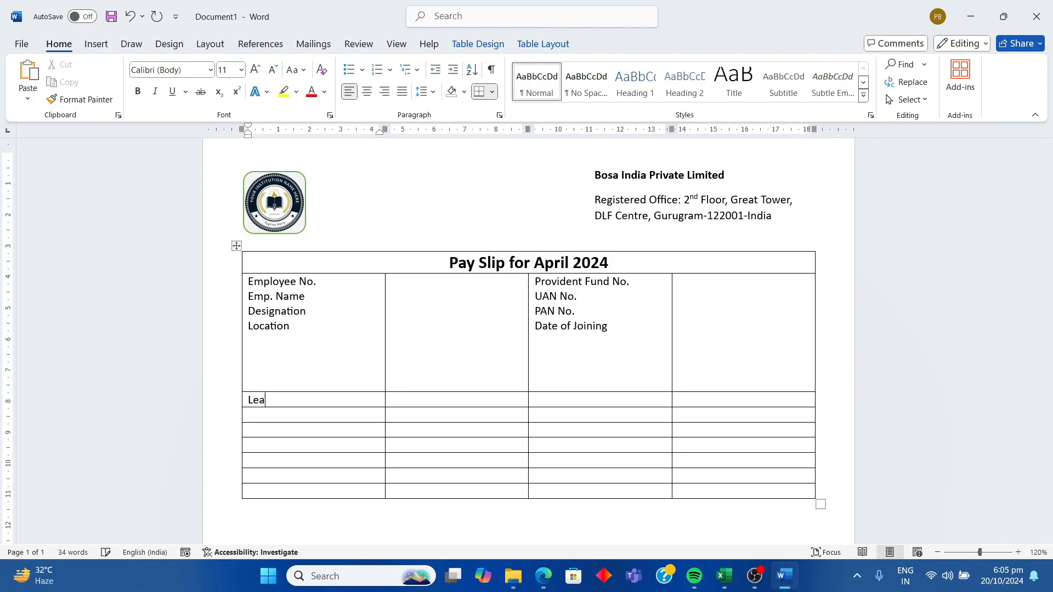
type("ve Balances")
- Merge the three empty cells beside Leave Balances into one cell
left_click_drag(392, 399, 731, 393)
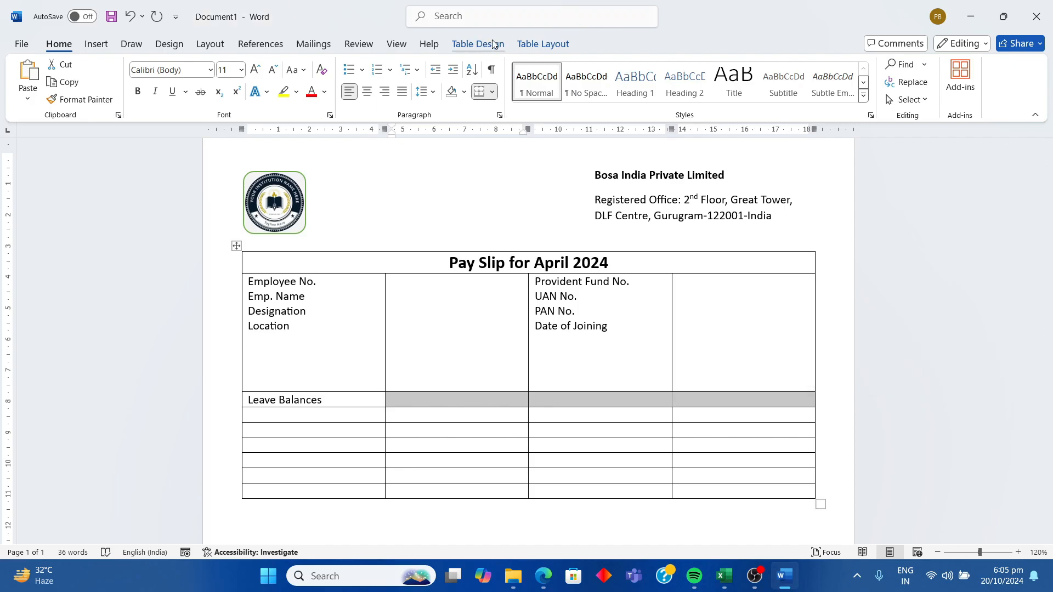
left_click(540, 42)
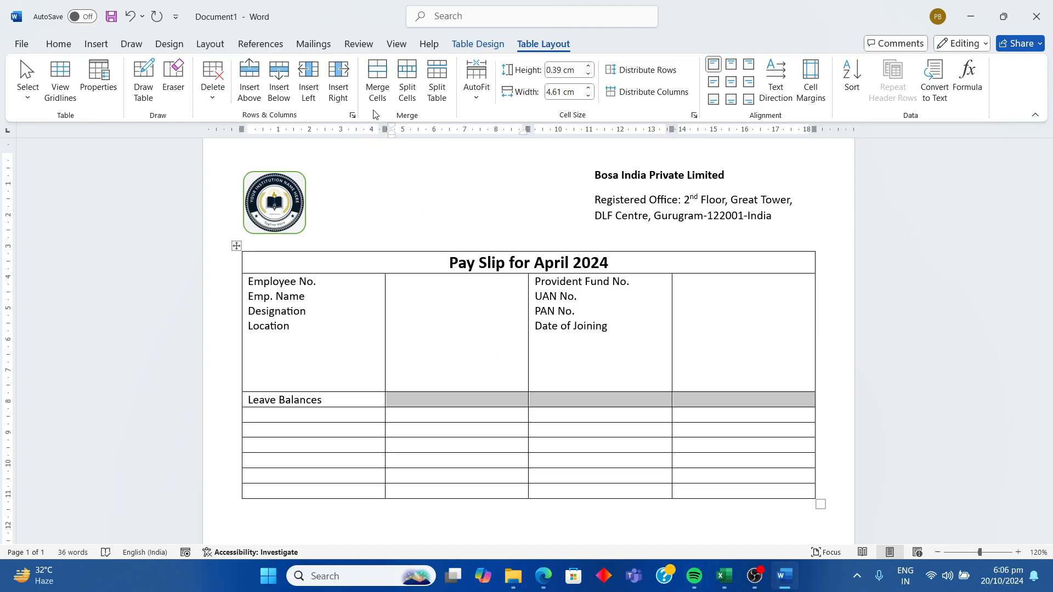
left_click(377, 79)
left_click(496, 422)
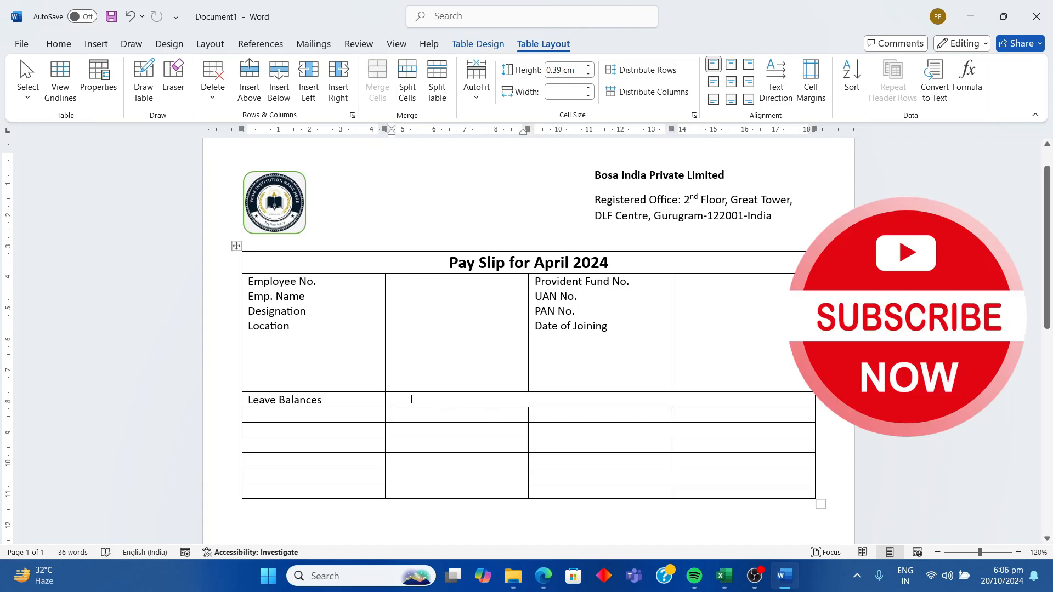
- Check the leave columns on the HQ sheet in Excel and enter CL:, PL:, SL: and Availed spaced across Word's merged Leave Balances cell
left_click(395, 396)
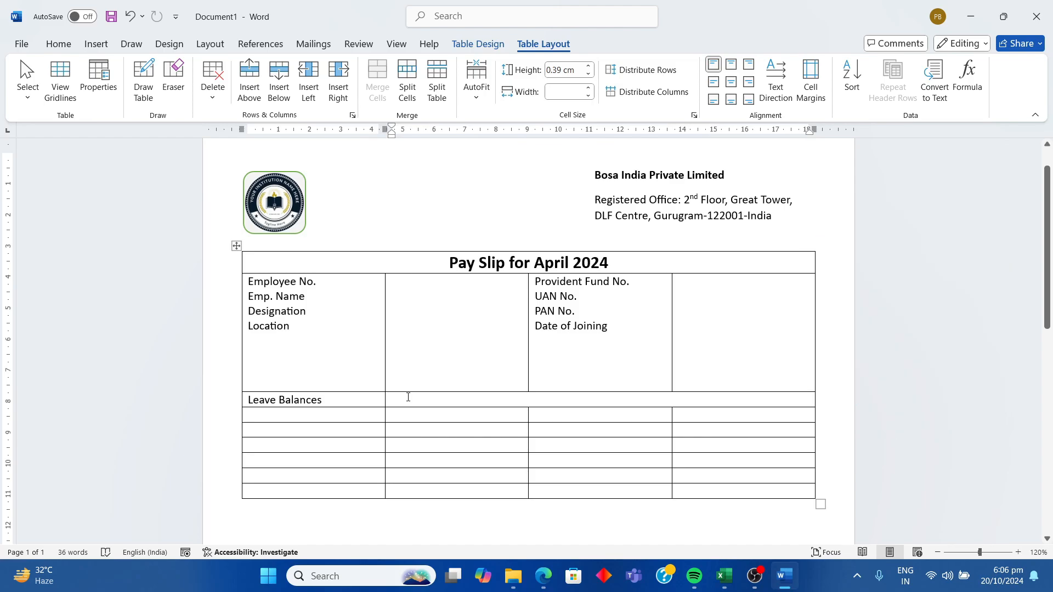
left_click(724, 576)
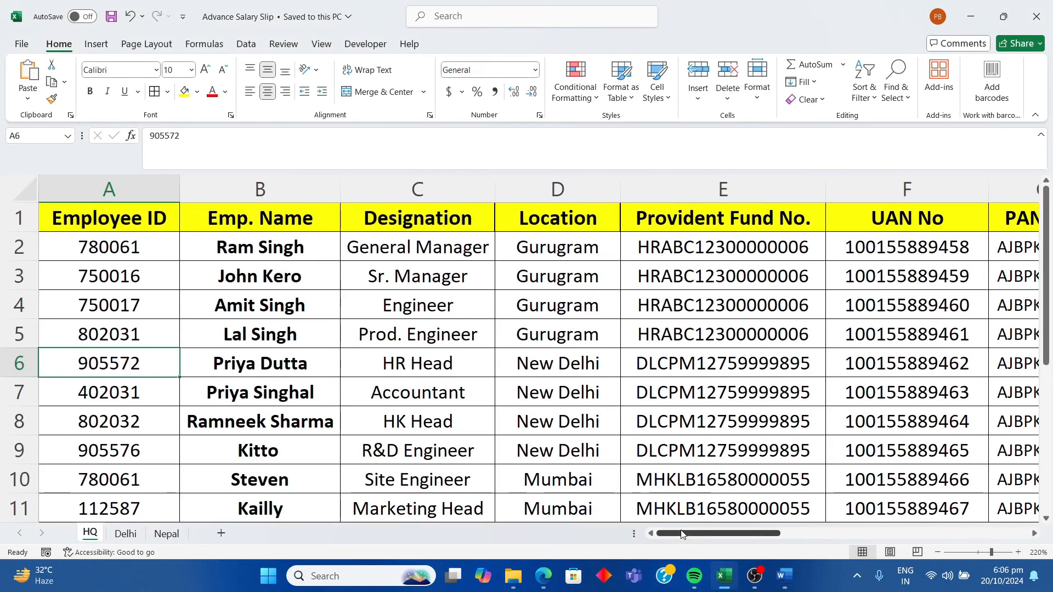
left_click_drag(682, 535, 746, 517)
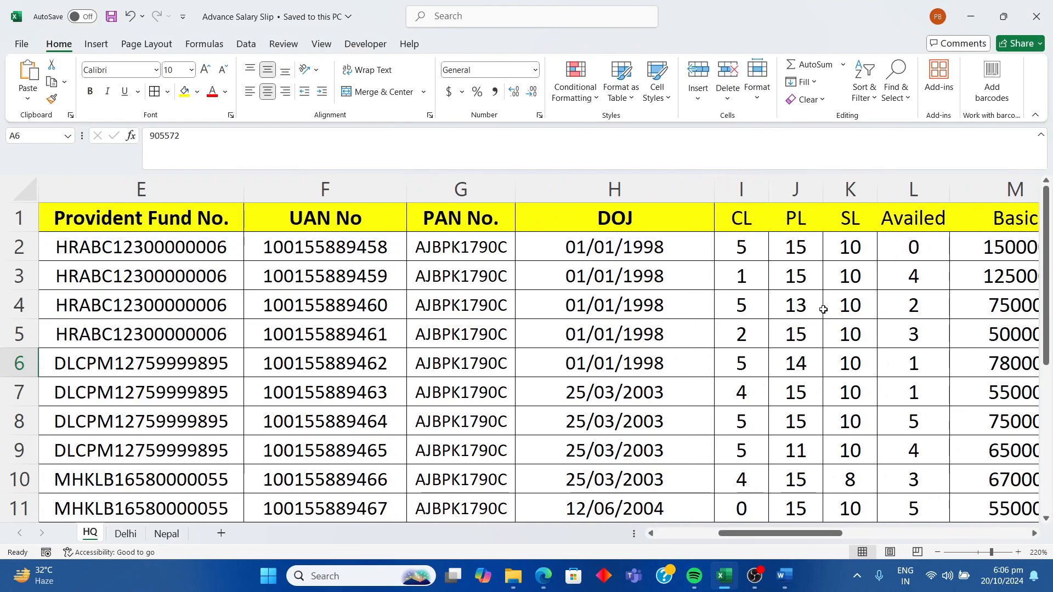
key("alt+Tab")
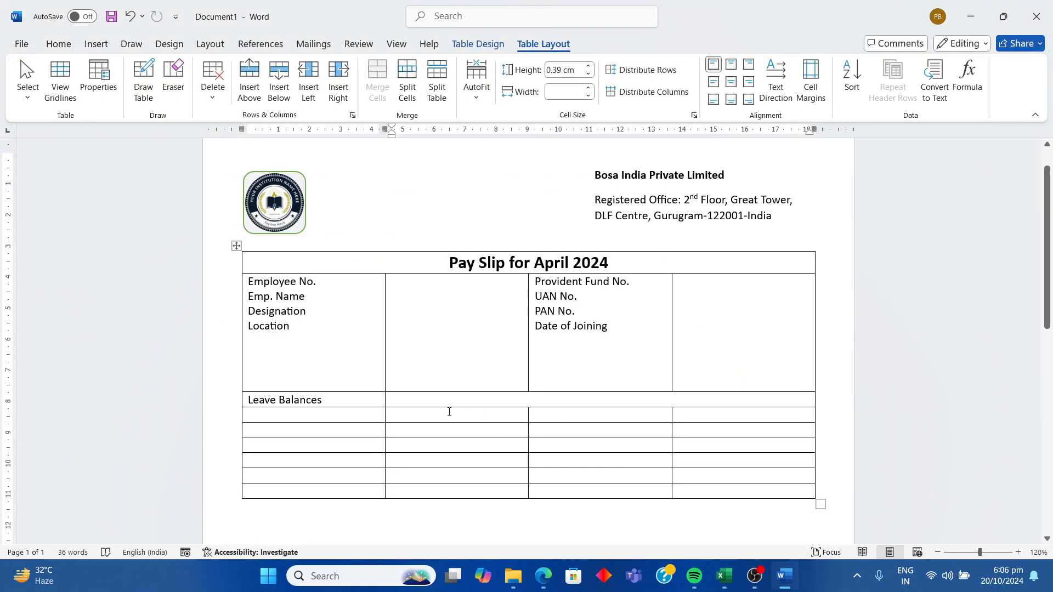
type("CL:")
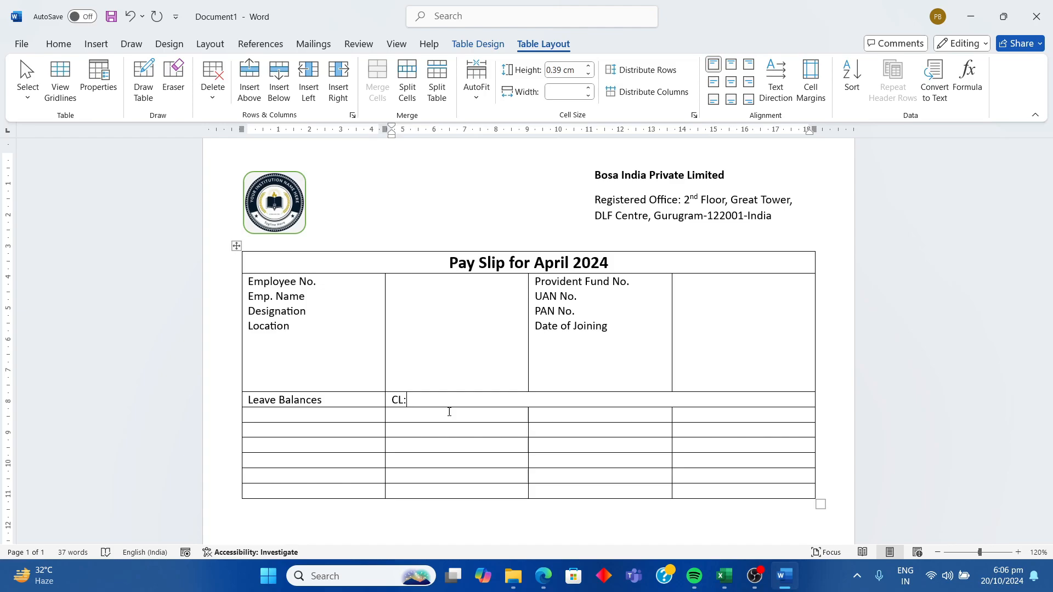
key("Tab")
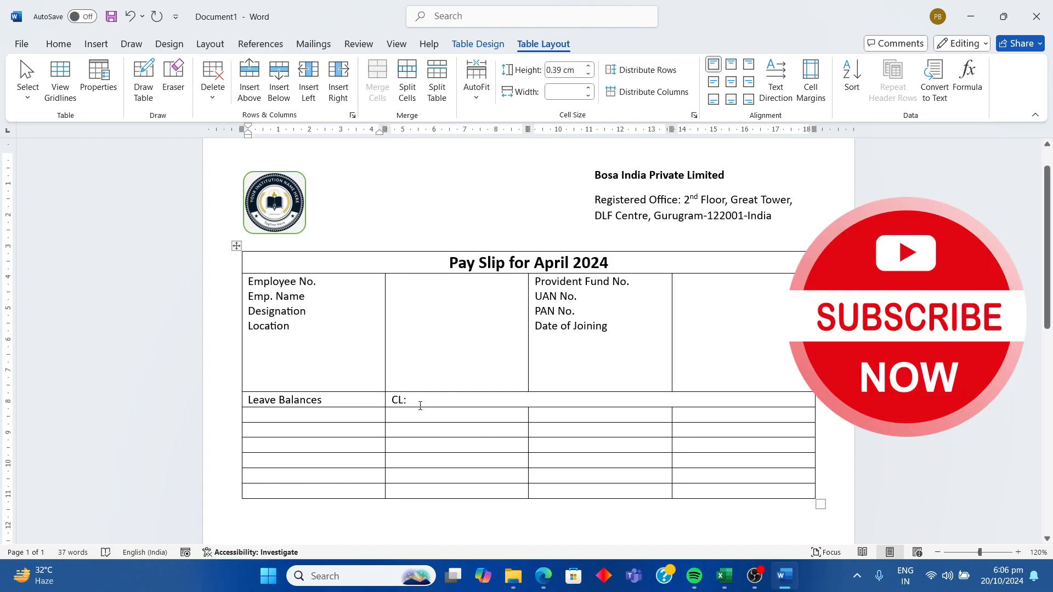
left_click(446, 401)
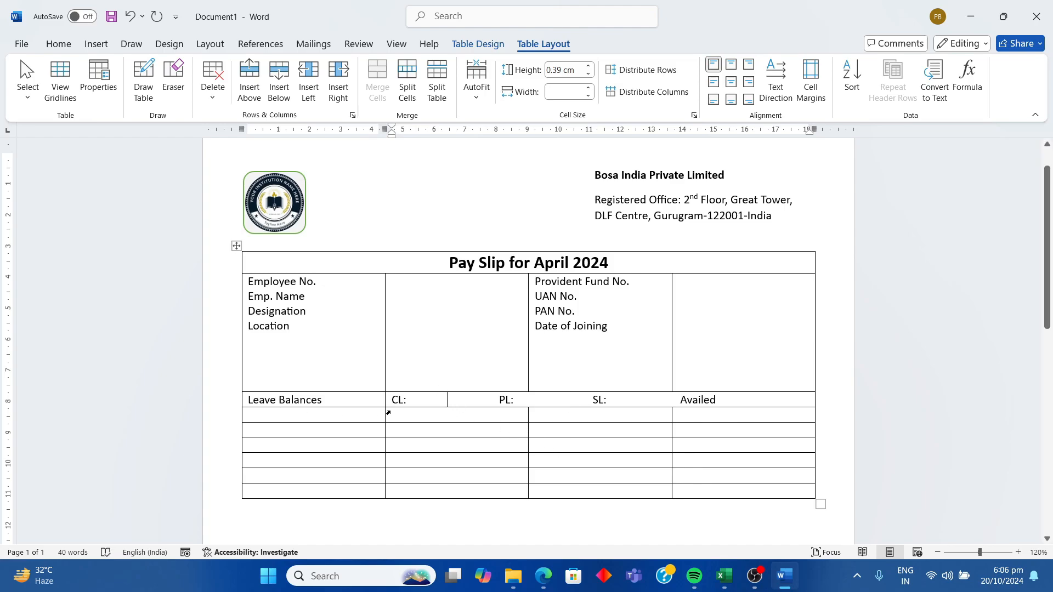
- Fill the row below Leave Balances with Attendance, Worked Day: and Paid Days: in its first three cells
left_click(326, 418)
type("Attendance")
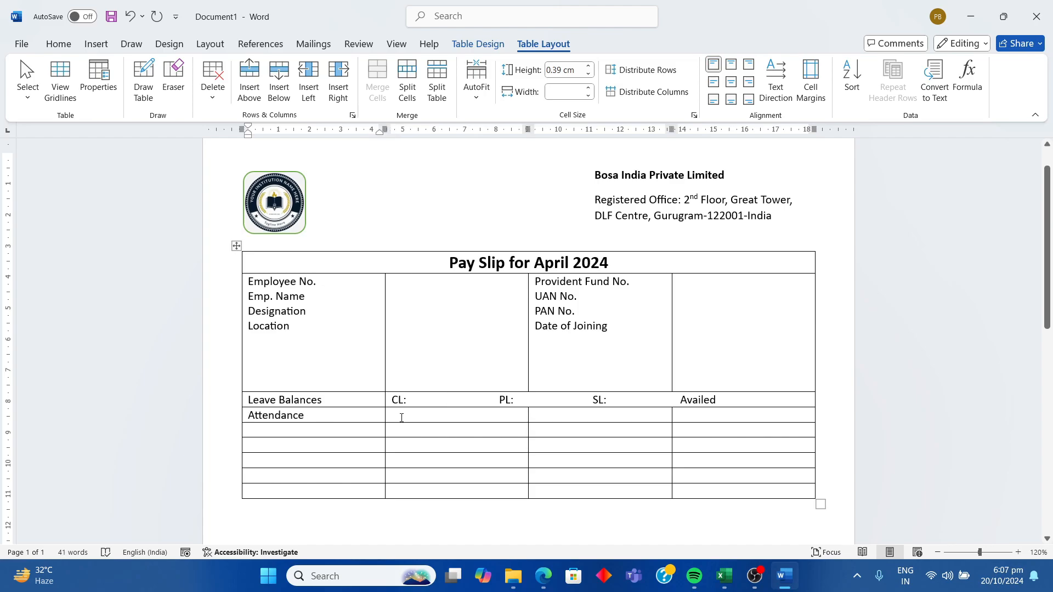
left_click(415, 418)
type("Worked Day:")
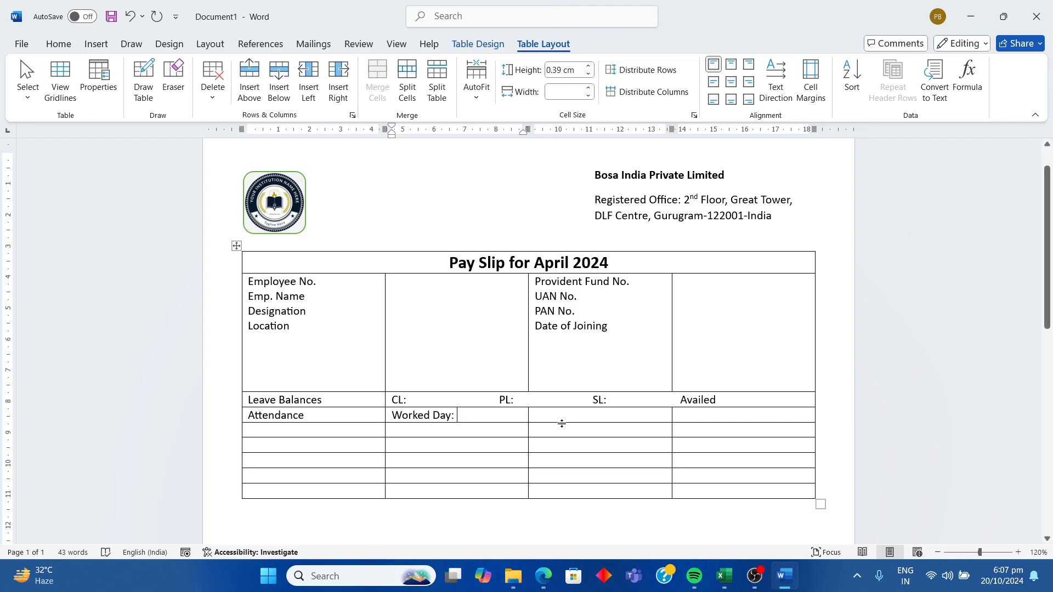
left_click(548, 418)
type("Paid Days :")
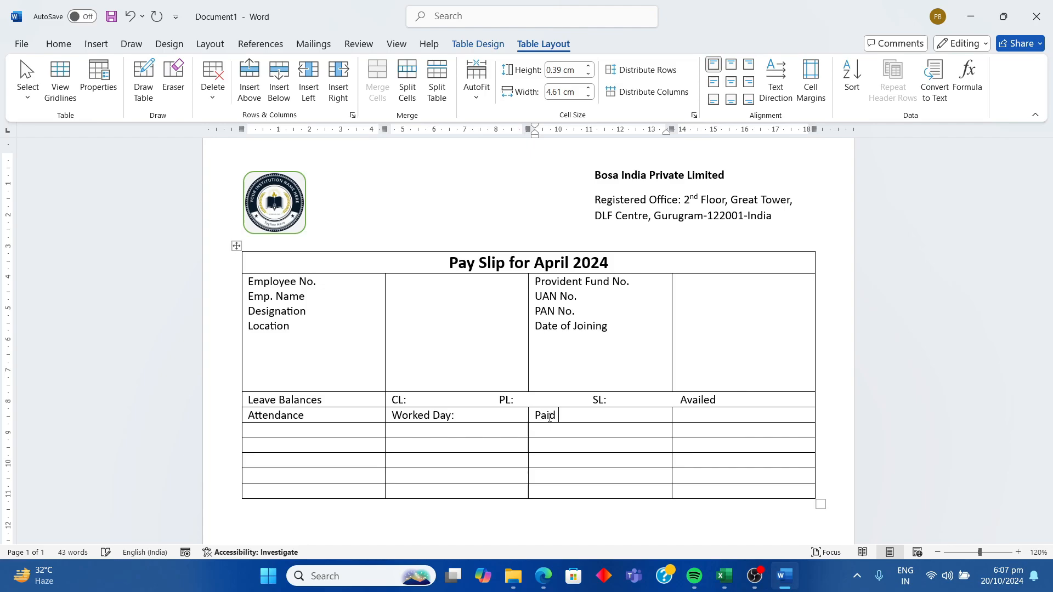
left_click(471, 420)
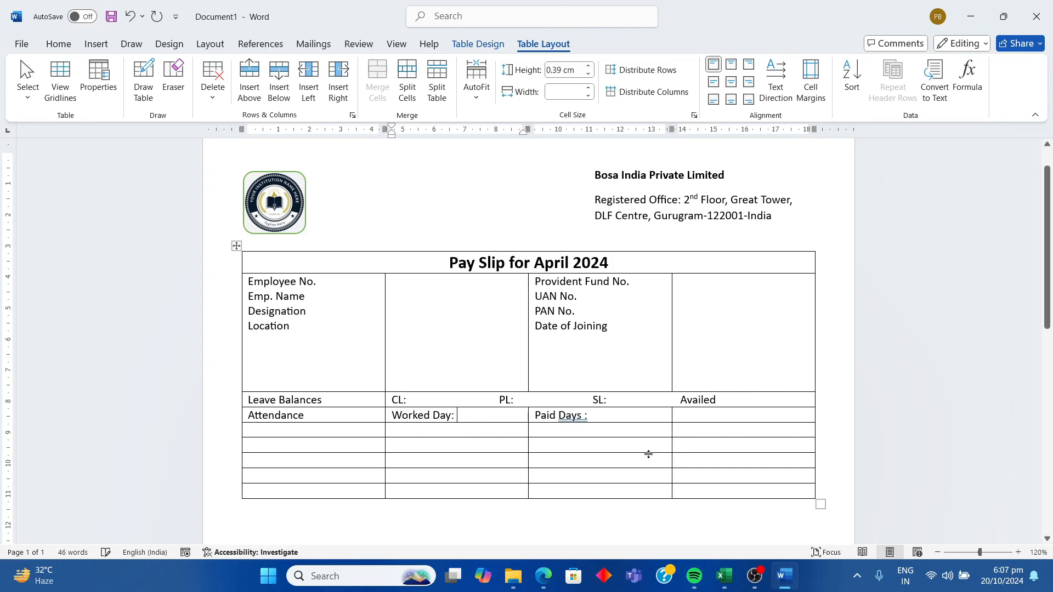
right_click(578, 422)
key("Escape")
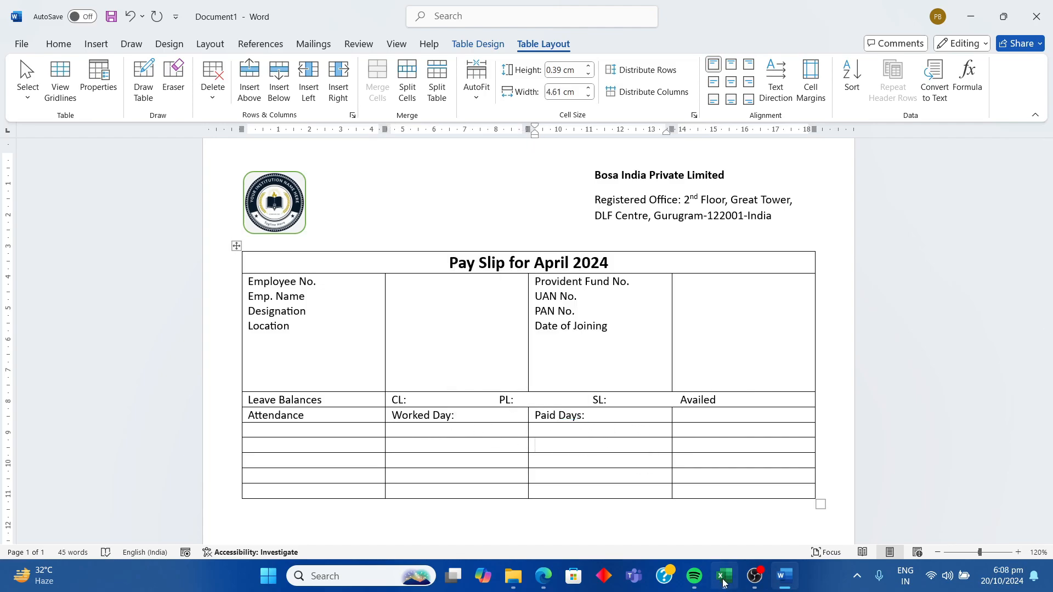
- Switch to the HQ sheet in Excel and add columns headed Worked Days and Paid Days between Availed and Basic
left_click(724, 576)
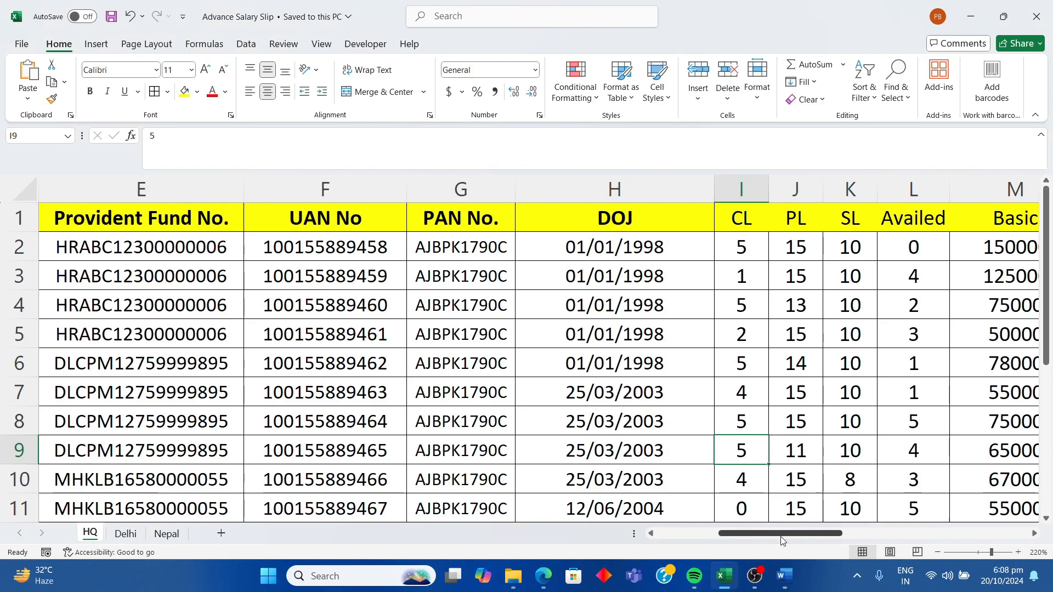
left_click_drag(786, 534, 798, 535)
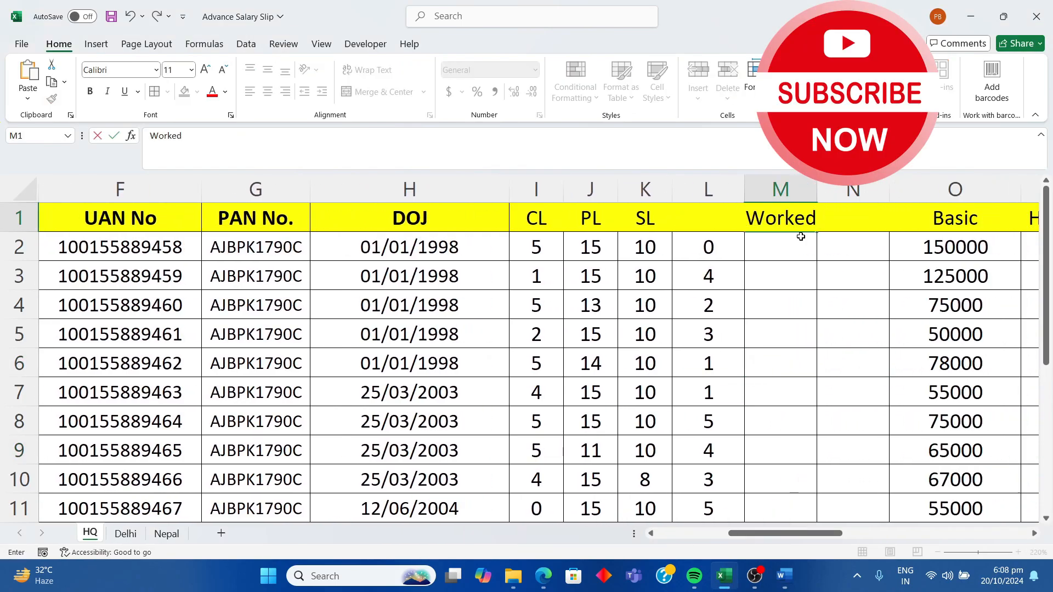
type("Days")
key("Tab")
type("Paid Days")
left_click(781, 305)
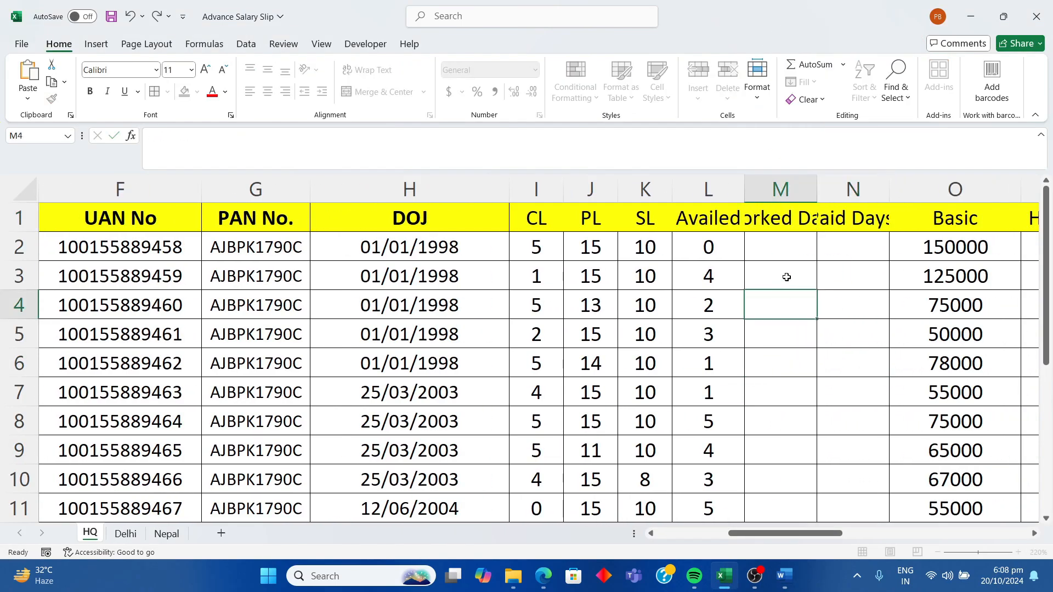
- Widen columns M and N so the Worked Days and Paid Days headings fit
left_click_drag(815, 189, 872, 188)
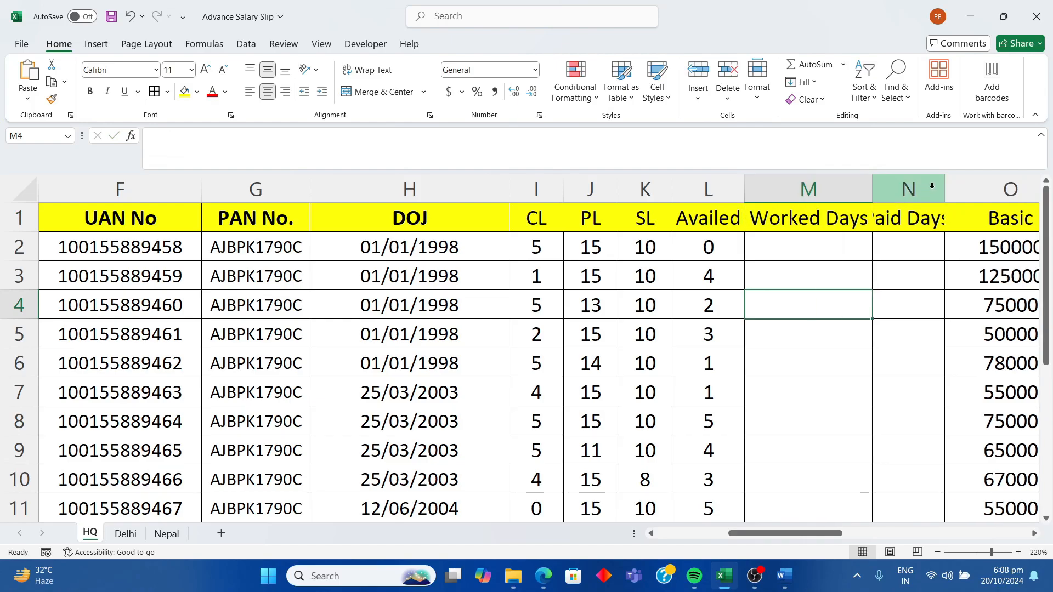
double_click(944, 176)
left_click(920, 296)
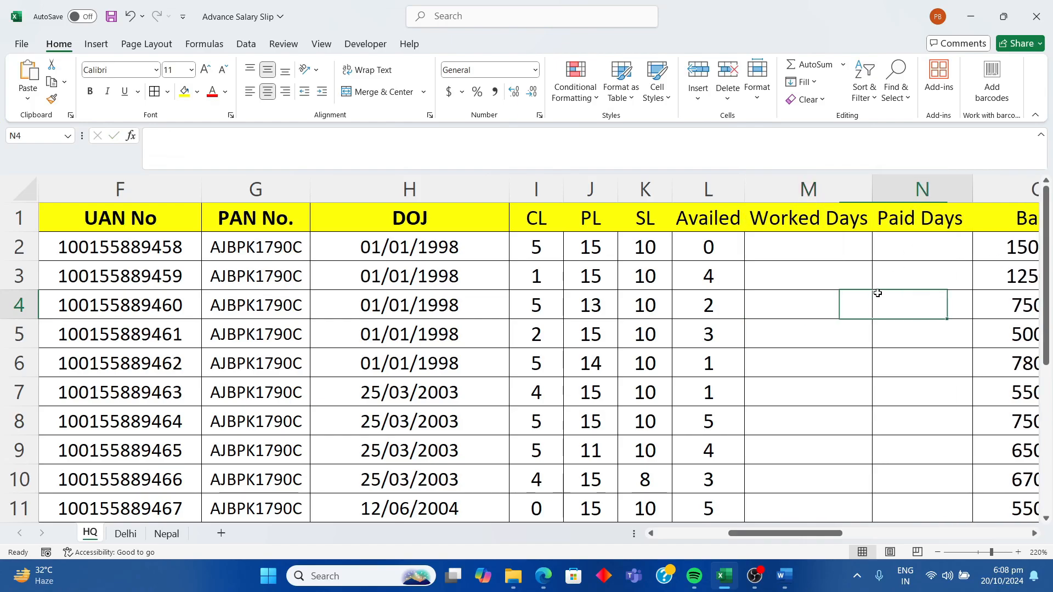
- Calculate the first employee's Worked Days in cell M2 with the formula =30-L2
left_click(815, 246)
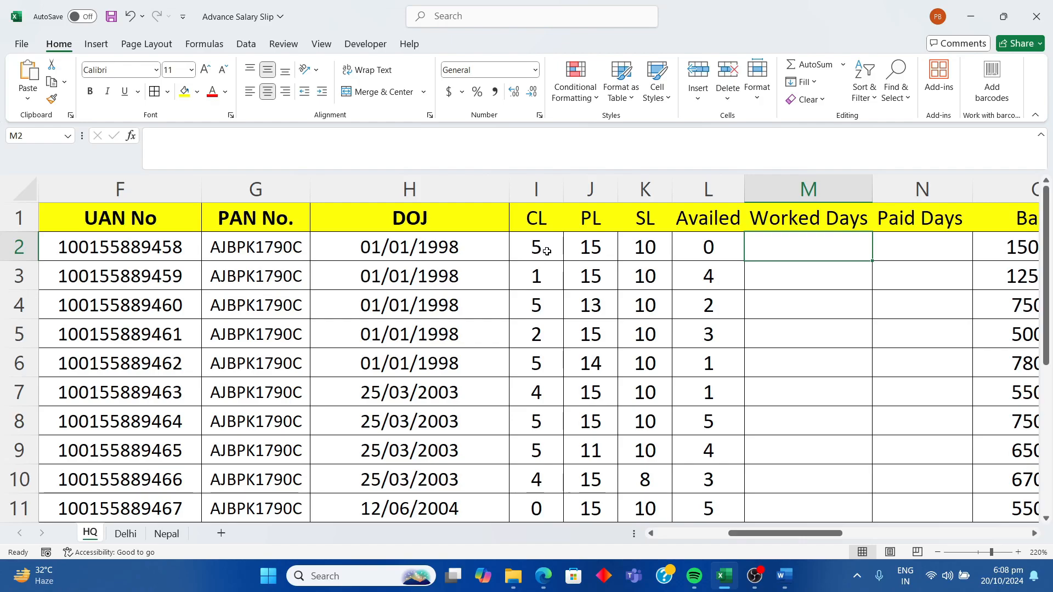
left_click(805, 310)
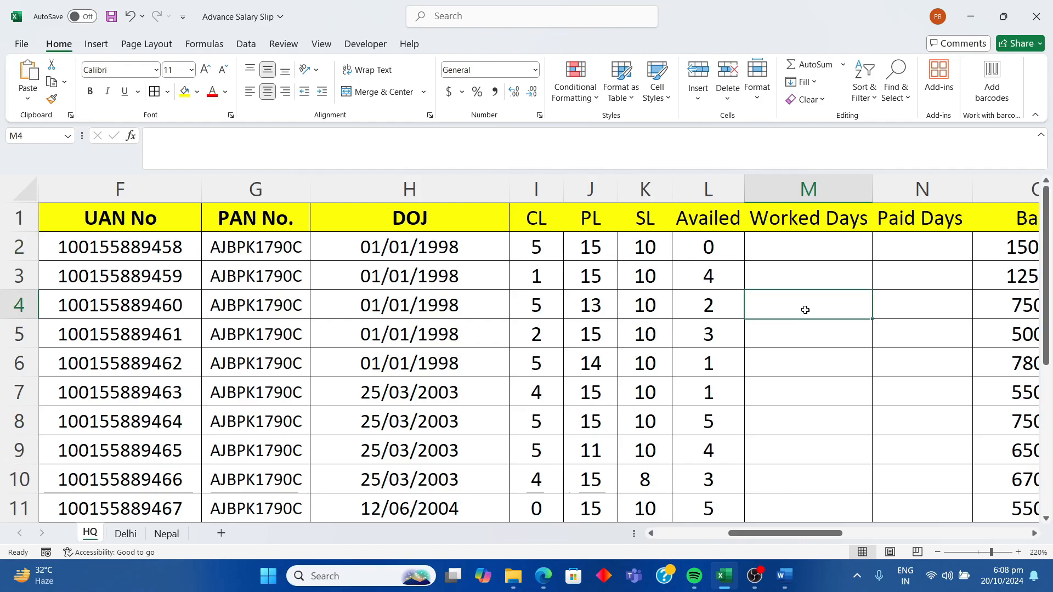
left_click(800, 248)
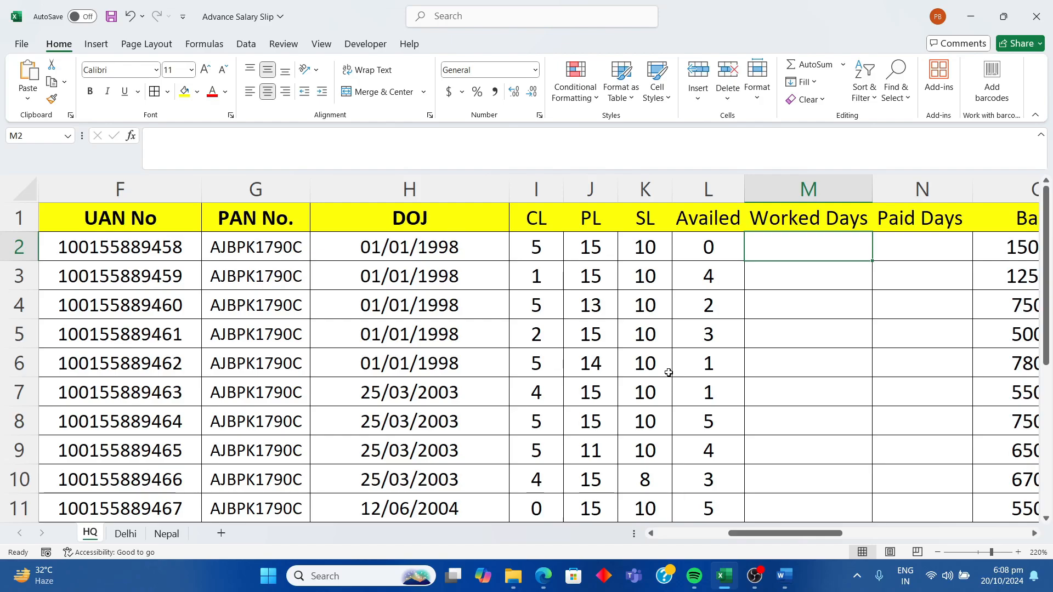
type("=")
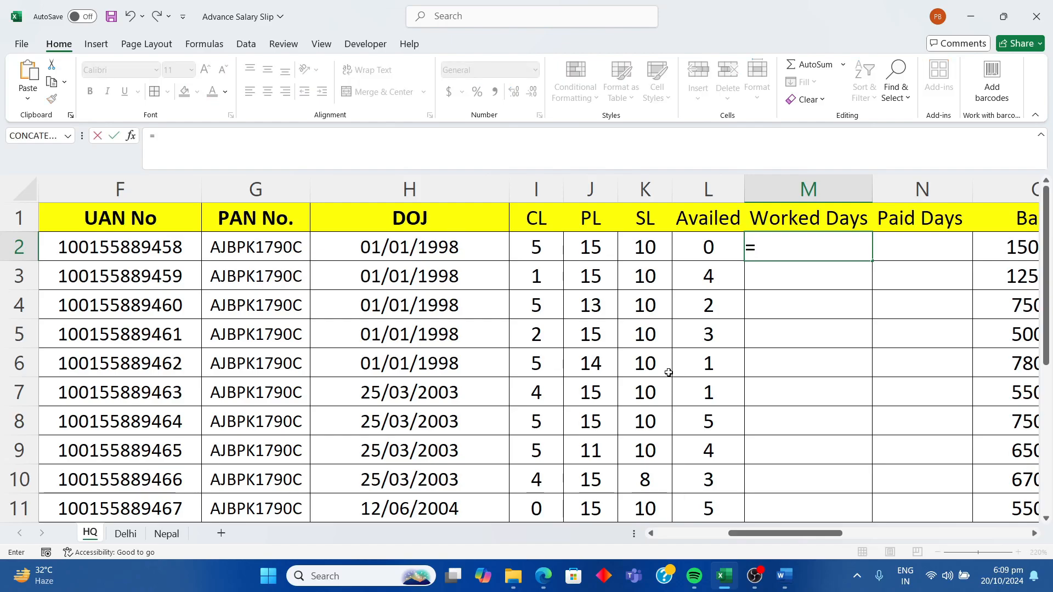
type("30-")
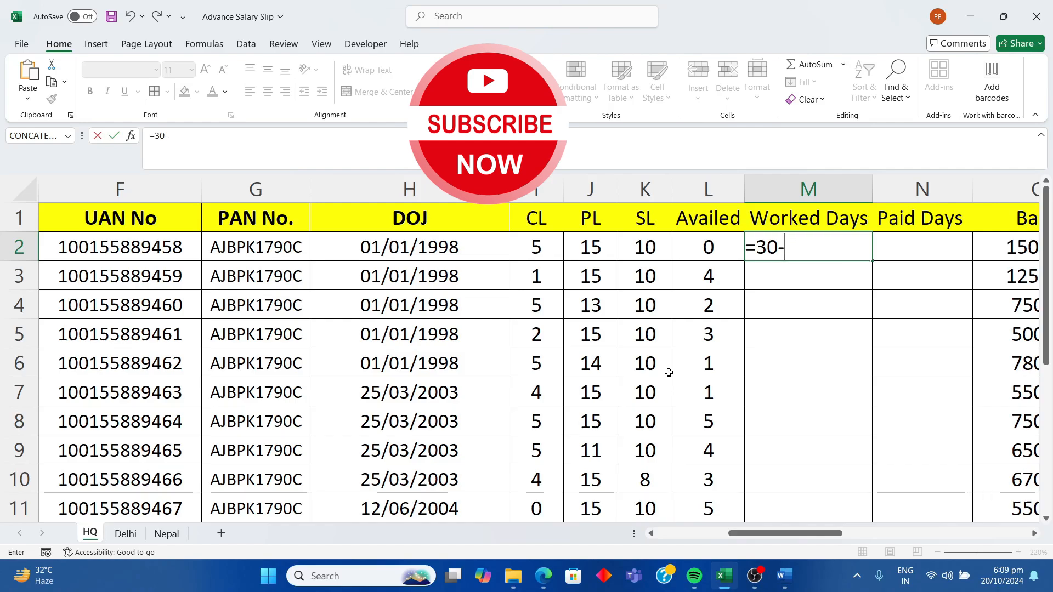
left_click(716, 248)
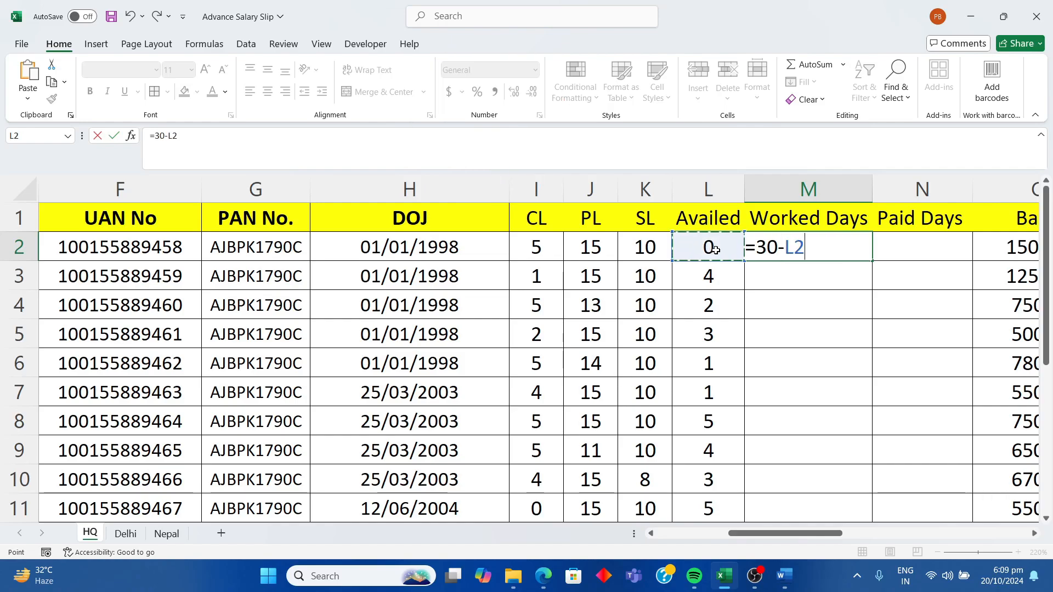
key("Return")
- Fill the Worked Days formula from M2 down to row 12 and check the column
left_click(831, 245)
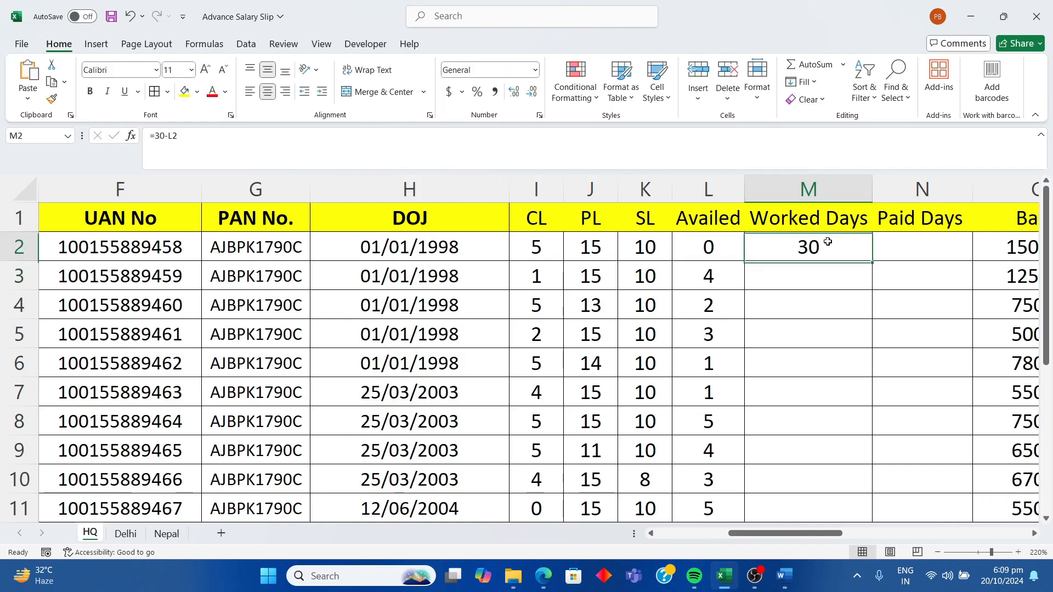
double_click(872, 258)
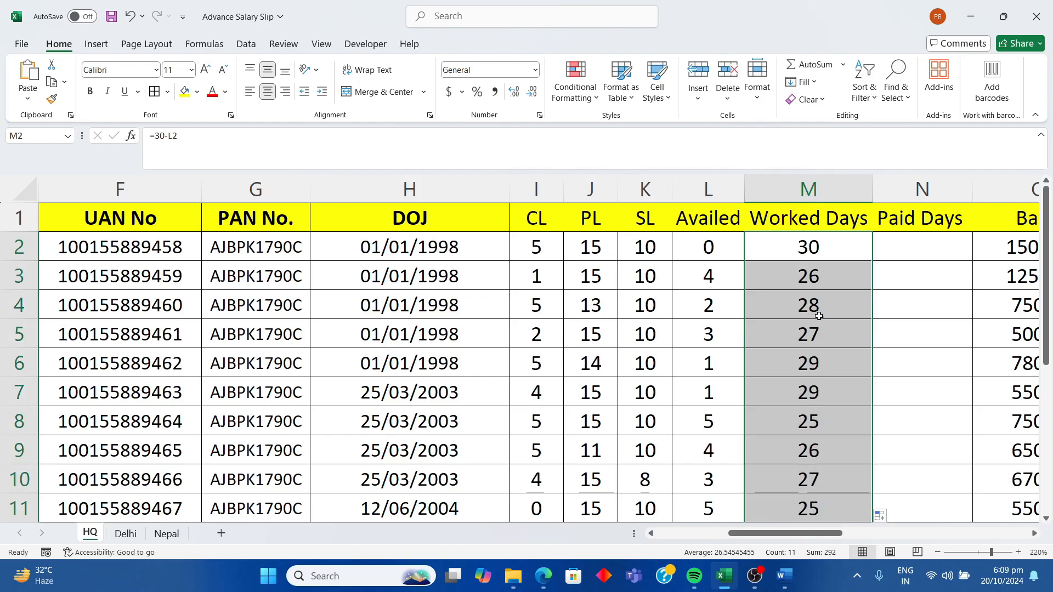
scroll(815, 321, "down", 1)
scroll(811, 324, "down", 2)
scroll(812, 323, "up", 2)
left_click(811, 307)
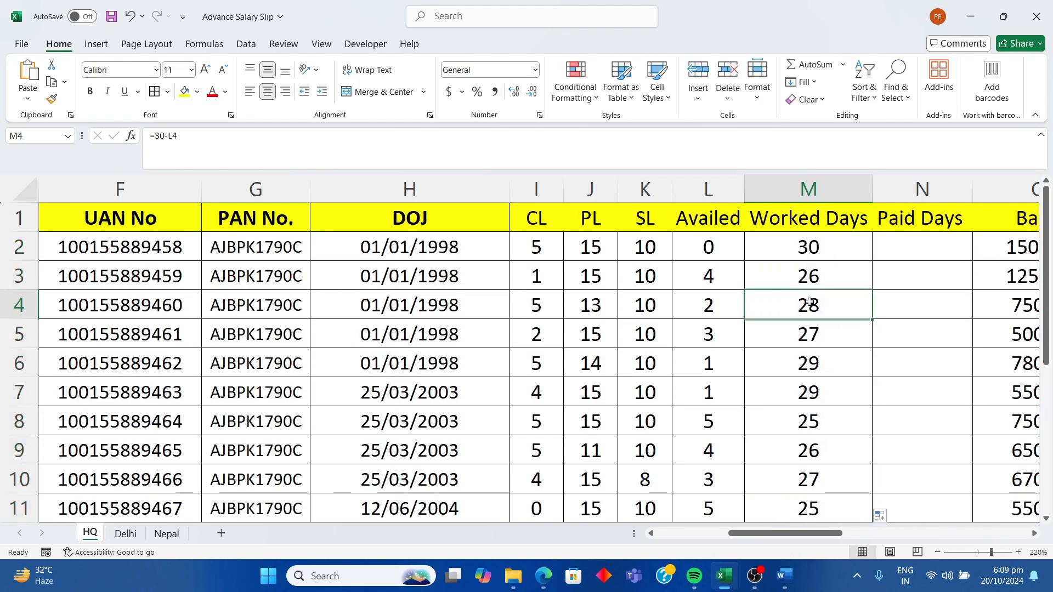
- Enter 30 as Paid Days in cell N2 and fill it down the column to row 12
left_click(904, 239)
type("30")
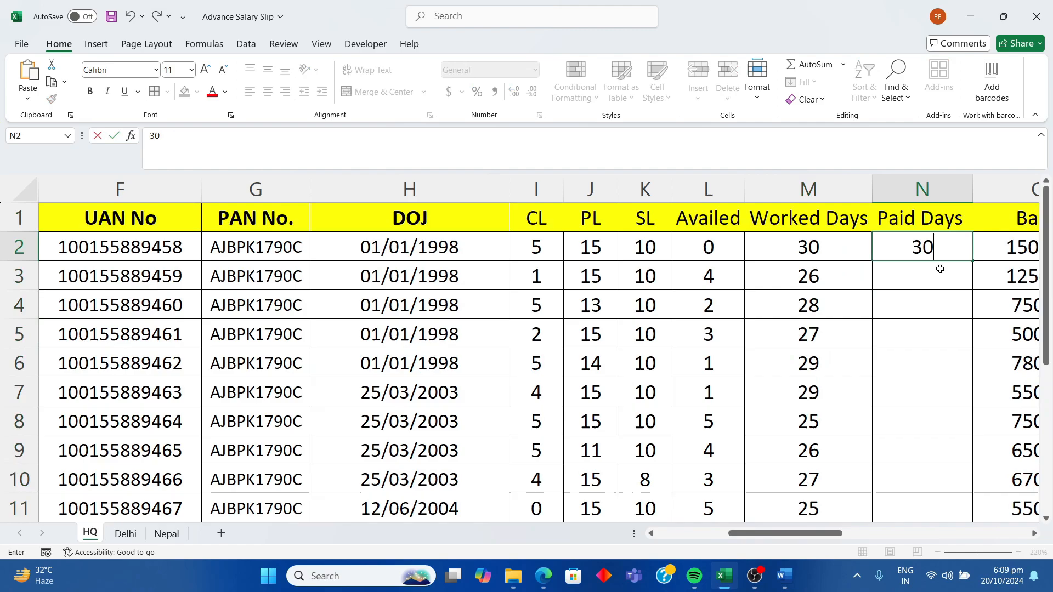
key("Return")
left_click(937, 246)
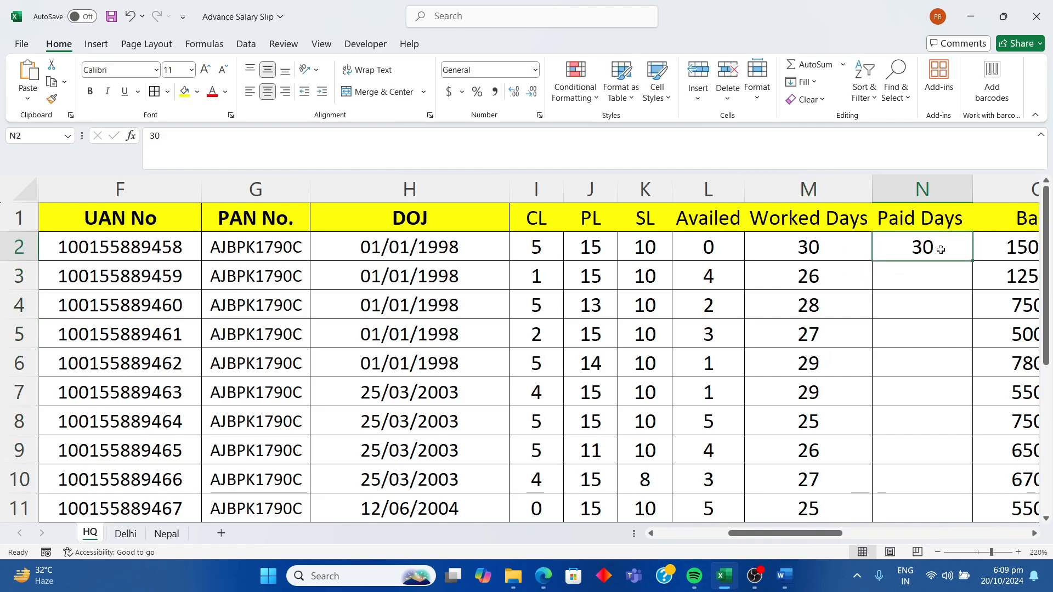
double_click(971, 261)
scroll(923, 314, "down", 2)
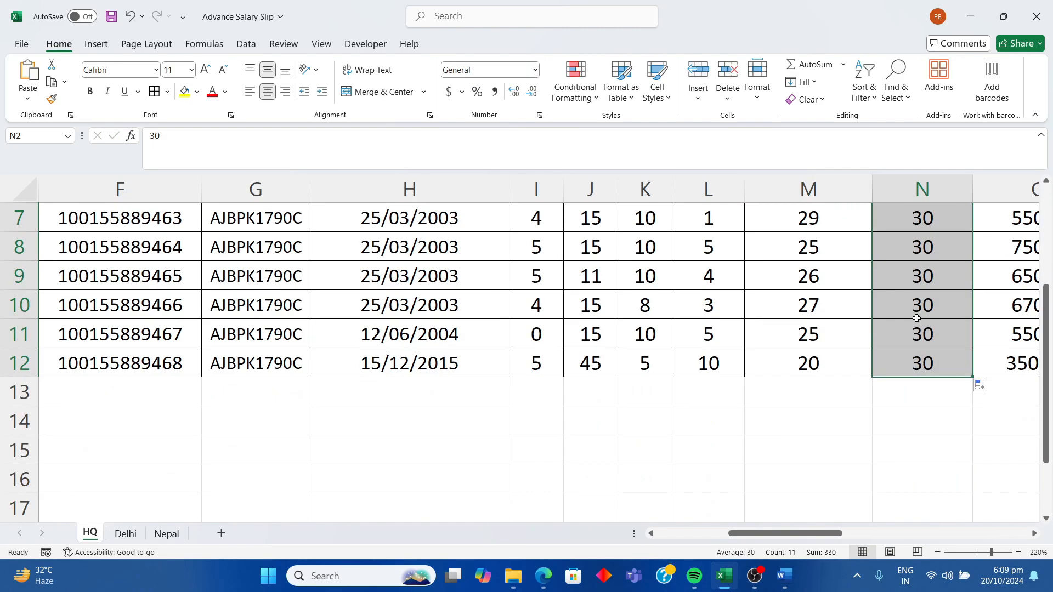
left_click(841, 380)
scroll(843, 382, "up", 2)
left_click(834, 365)
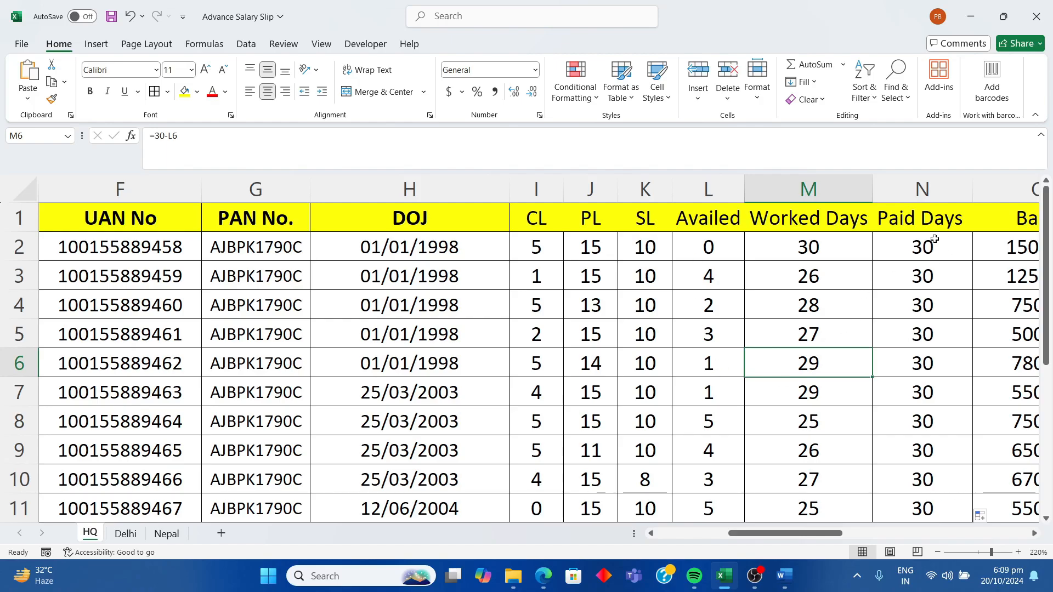
scroll(928, 250, "down", 2)
scroll(928, 249, "up", 2)
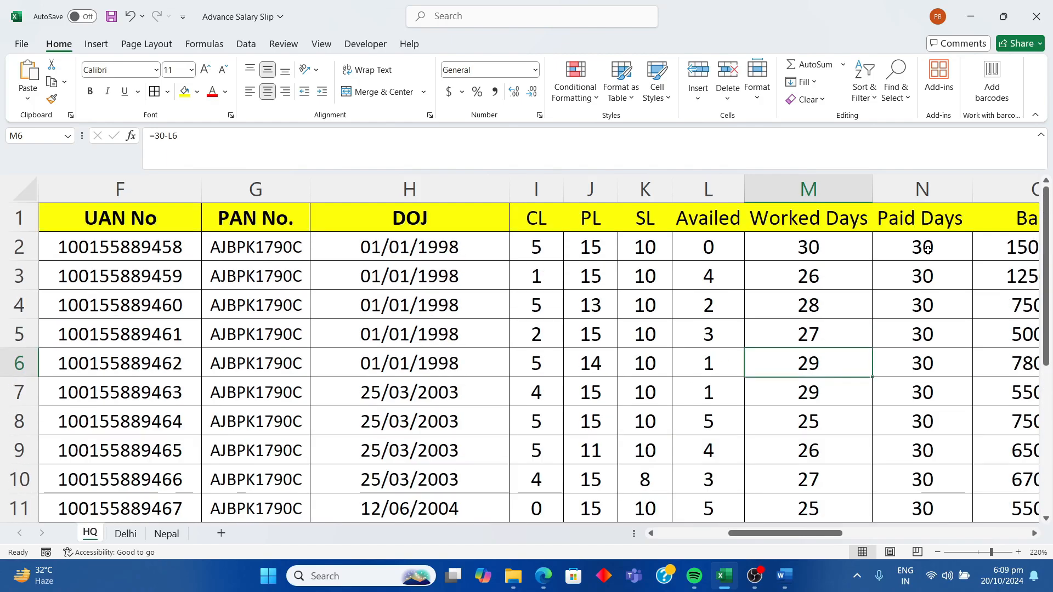
- Switch to the pay slip in Word and delete the last four empty rows of the table
key("alt+Tab")
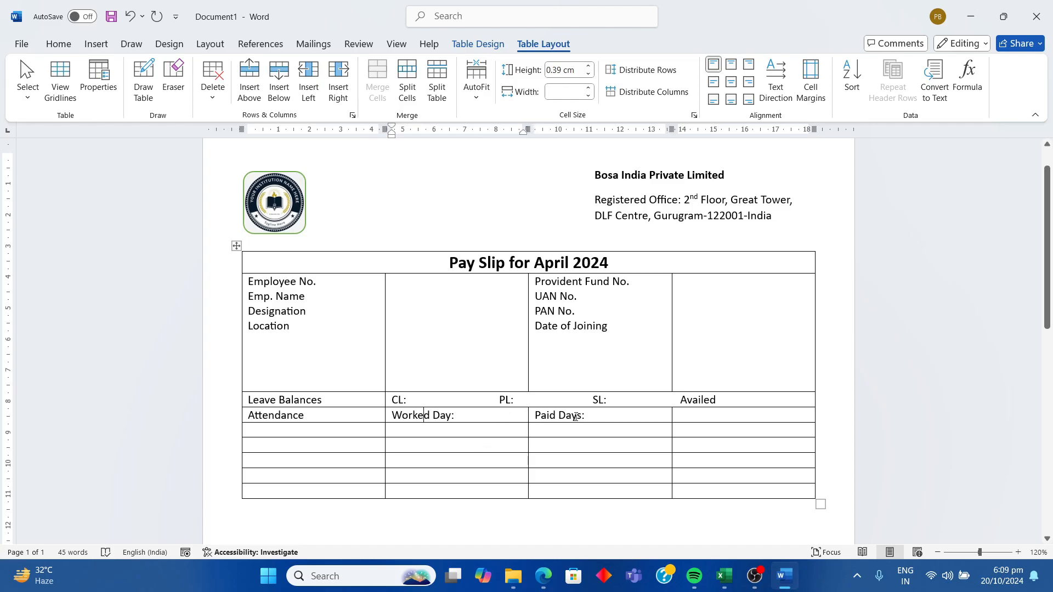
left_click(575, 417)
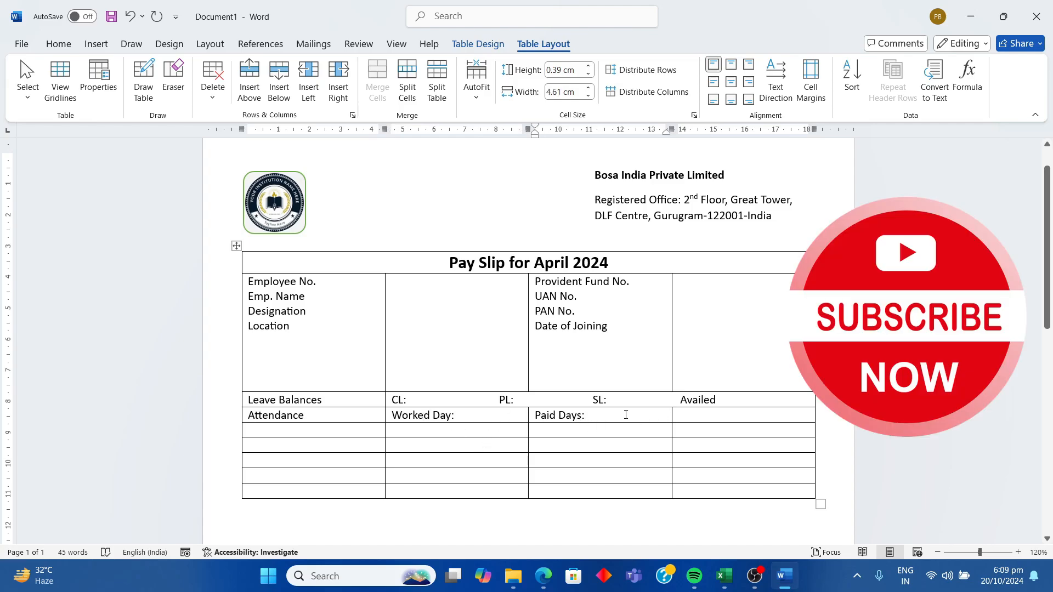
left_click(303, 427)
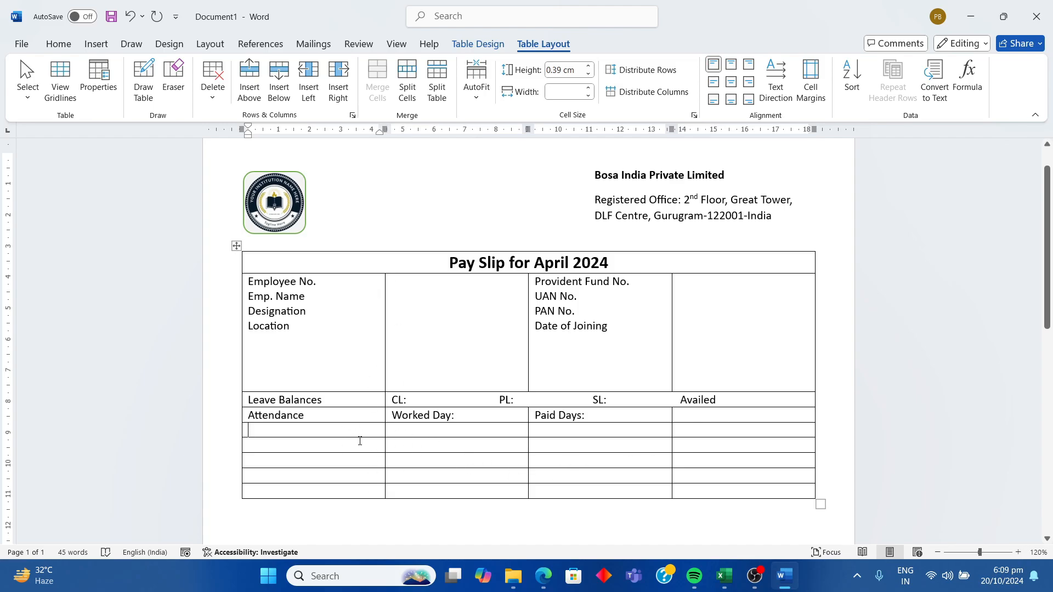
left_click(299, 445)
left_click_drag(282, 445, 812, 494)
key("BackSpace")
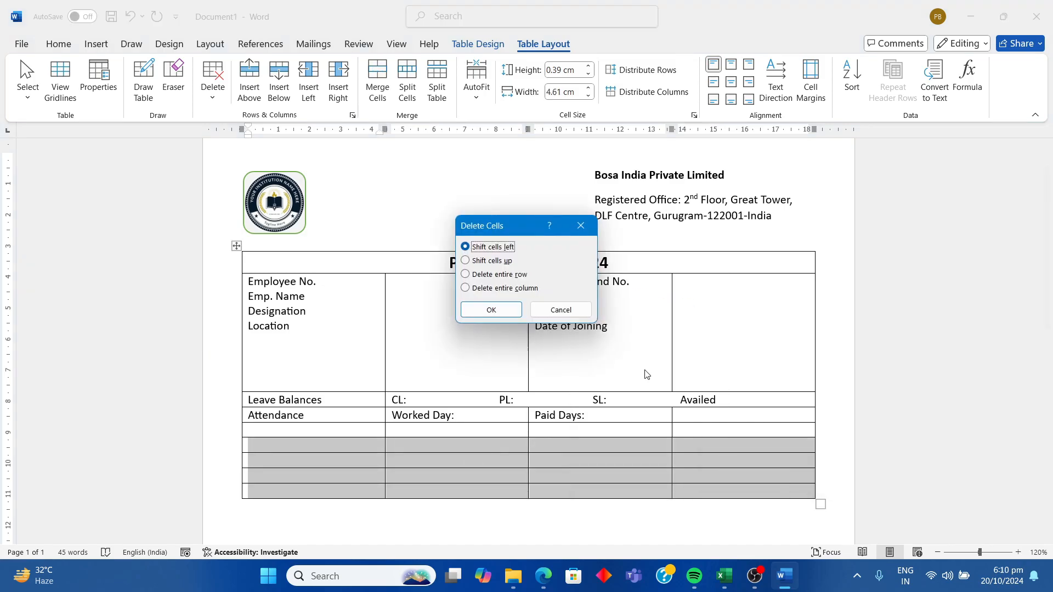
left_click(504, 312)
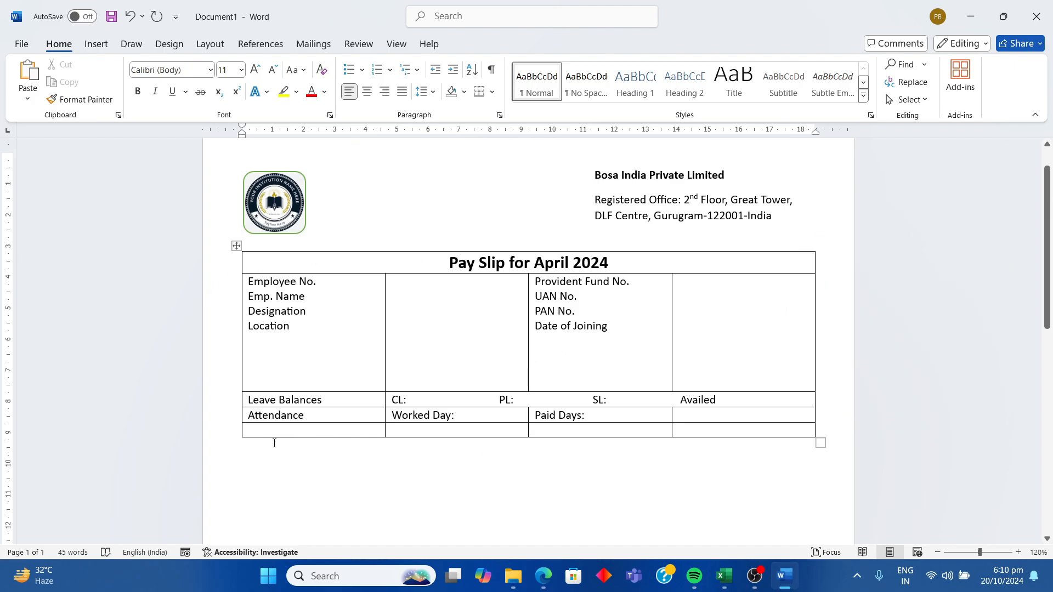
- Insert a table with 4 columns and 6 rows below the pay slip table and widen its first column
scroll(473, 347, "down", 2)
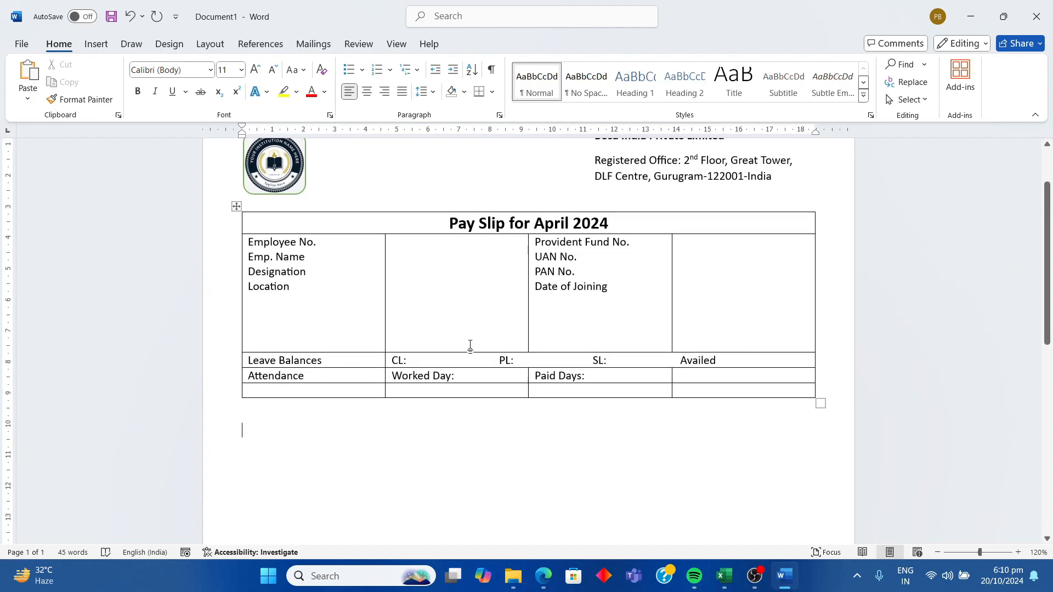
left_click(94, 45)
left_click(127, 98)
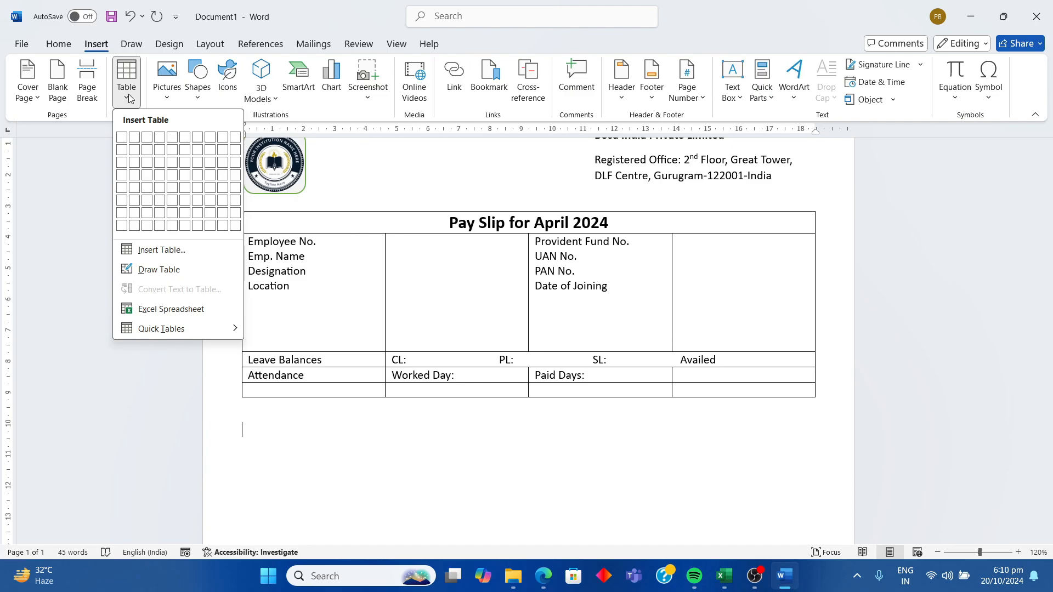
left_click(159, 250)
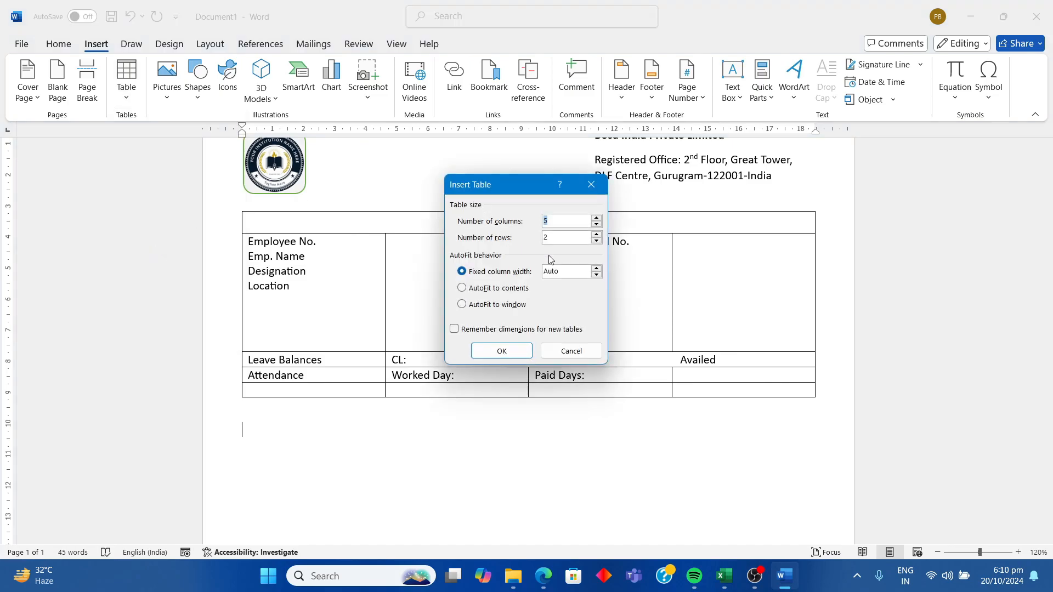
left_click(596, 234)
left_click(596, 234)
left_click(595, 234)
left_click(596, 234)
left_click(499, 351)
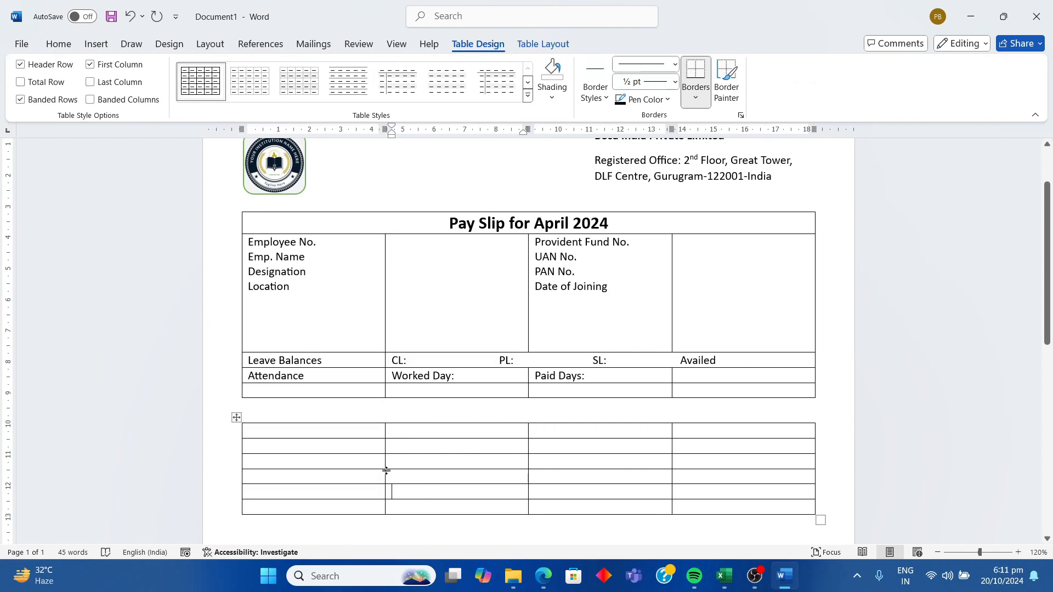
left_click_drag(386, 469, 417, 474)
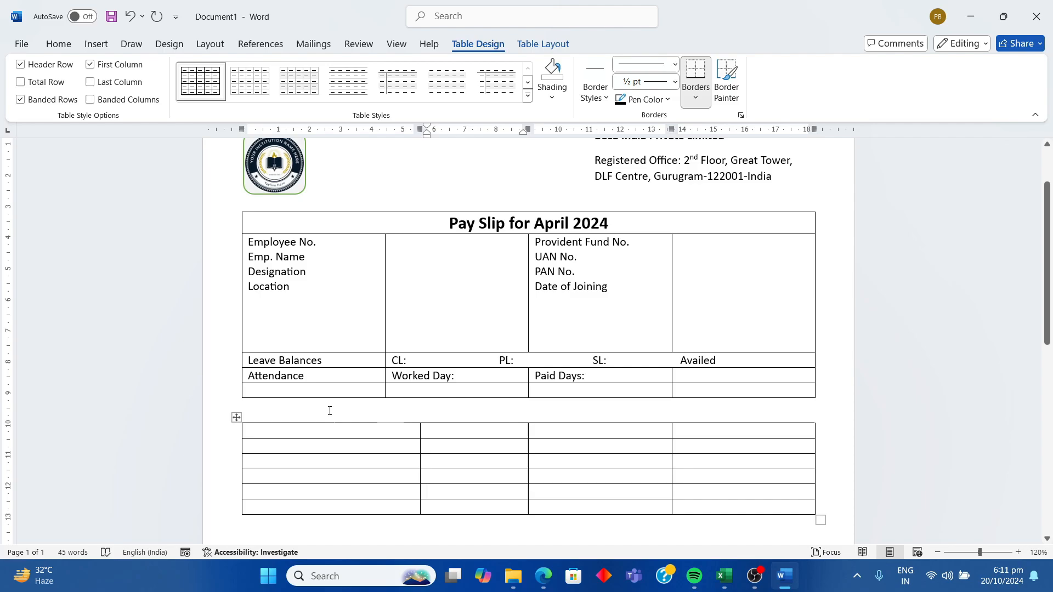
- Enter the headings Earnings, Current Month and Deductions in the first three cells of the new table's top row
left_click(330, 410)
left_click(351, 431)
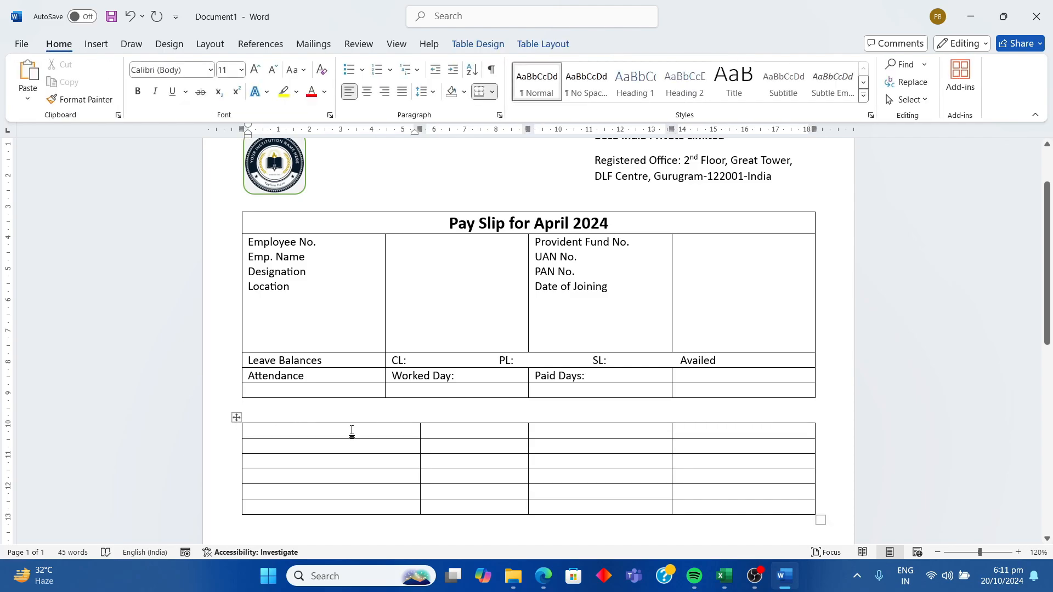
type("E")
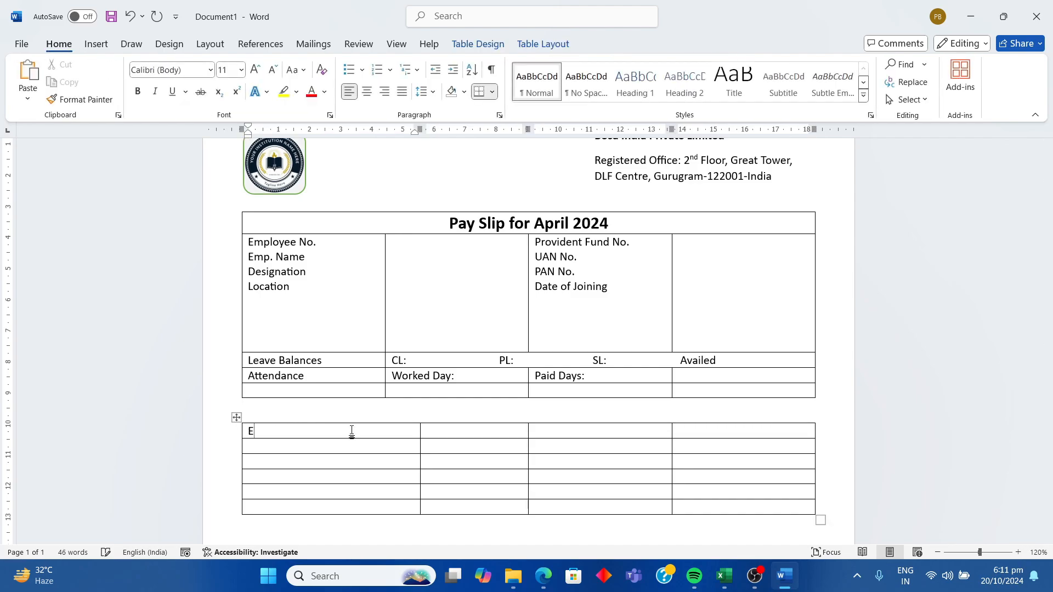
type("arnings")
key("Tab")
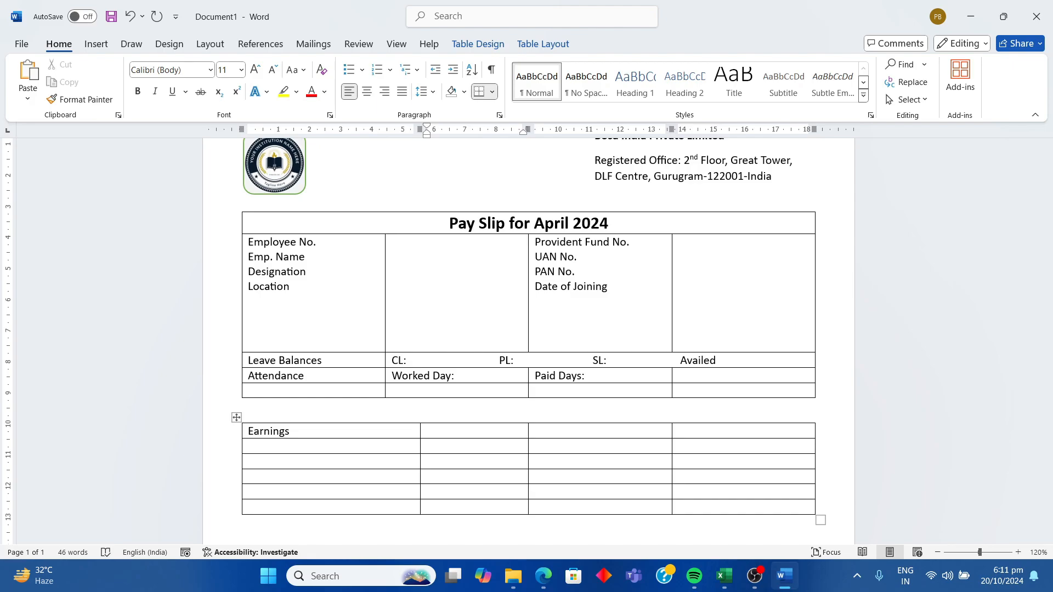
type("Cureent Month")
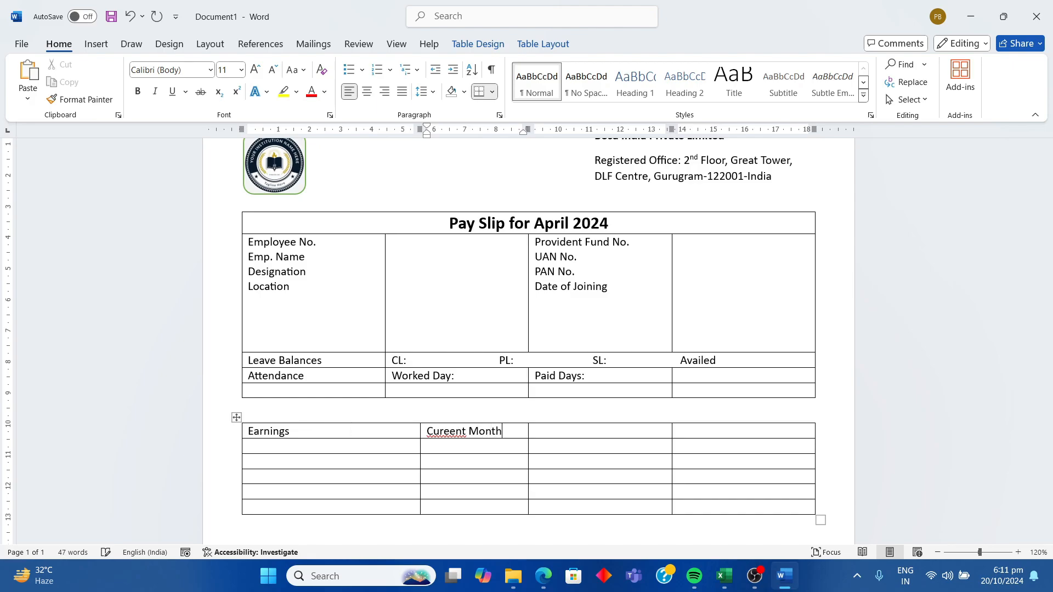
left_click(596, 430)
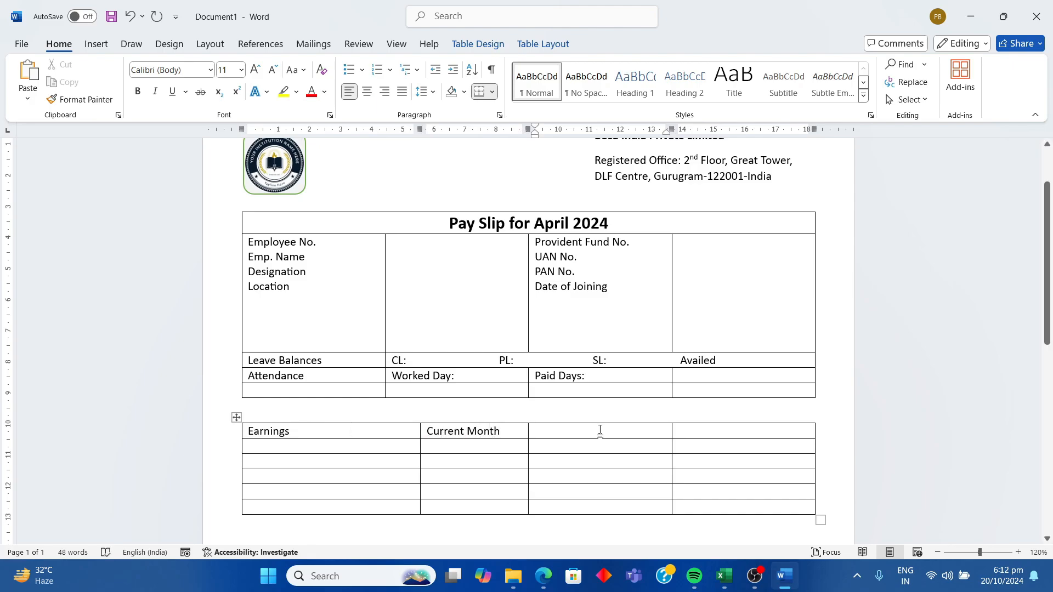
type("Deductions")
- Copy the Current Month heading into the fourth cell of the top row, beside Deductions
left_click(709, 431)
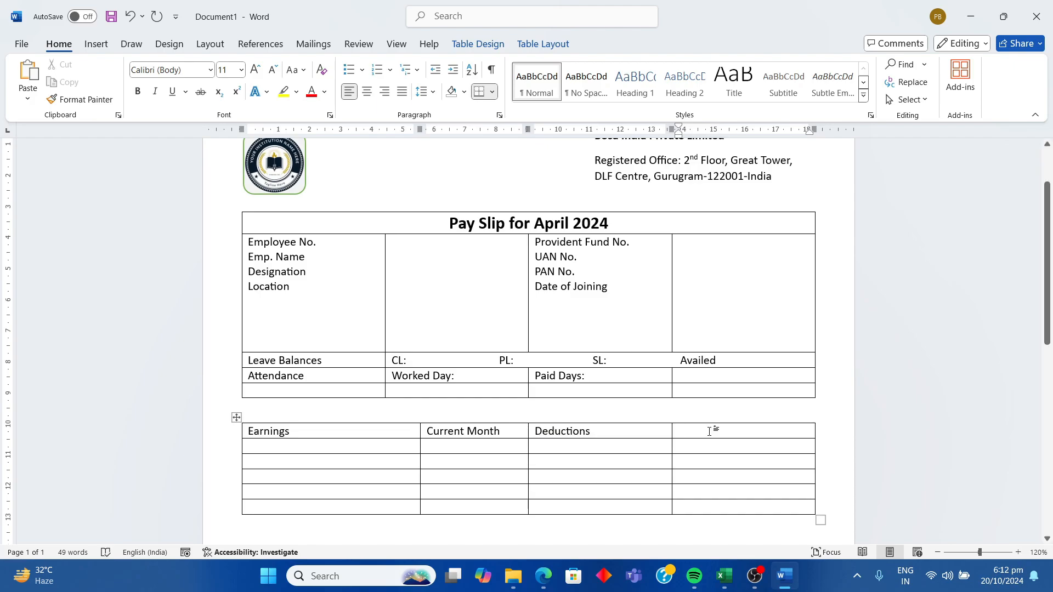
left_click_drag(500, 430, 433, 427)
key("ctrl+c")
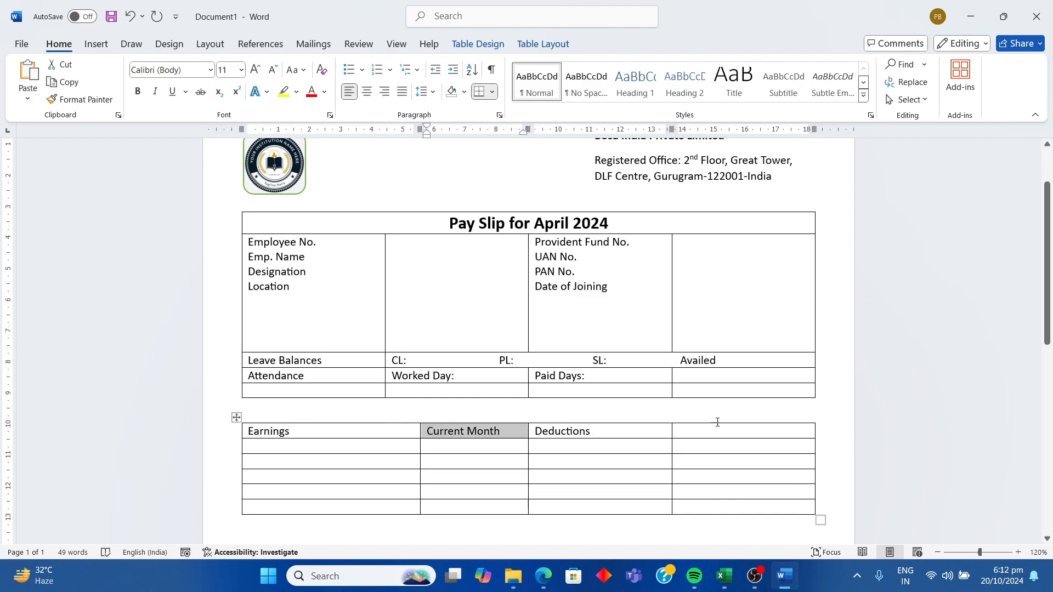
left_click(711, 431)
key("ctrl+v")
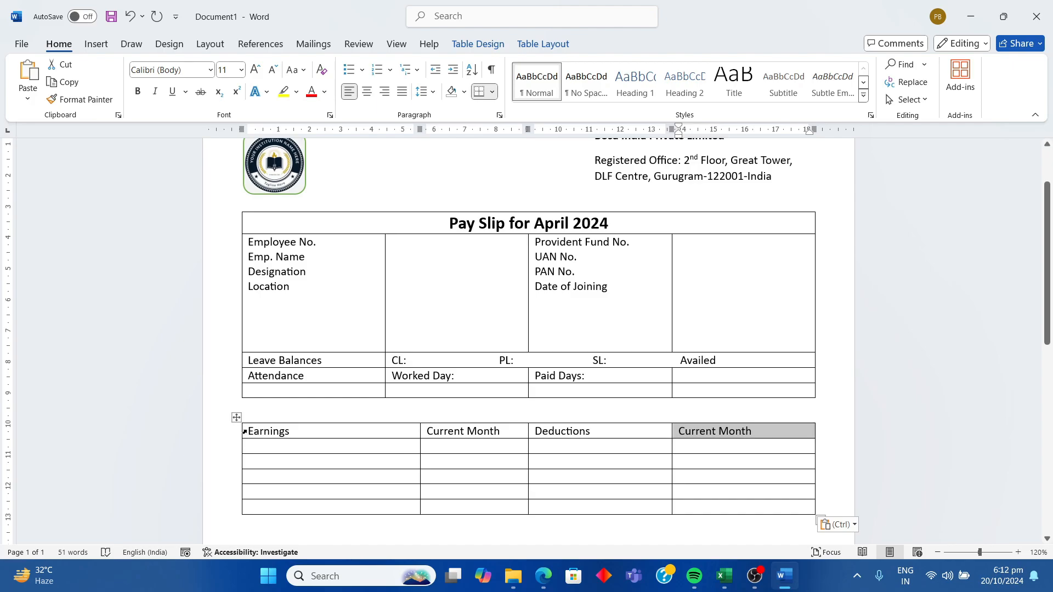
- Centre the Earnings and Deductions table's heading row and make it bold
left_click(245, 430)
left_click_drag(757, 431, 374, 429)
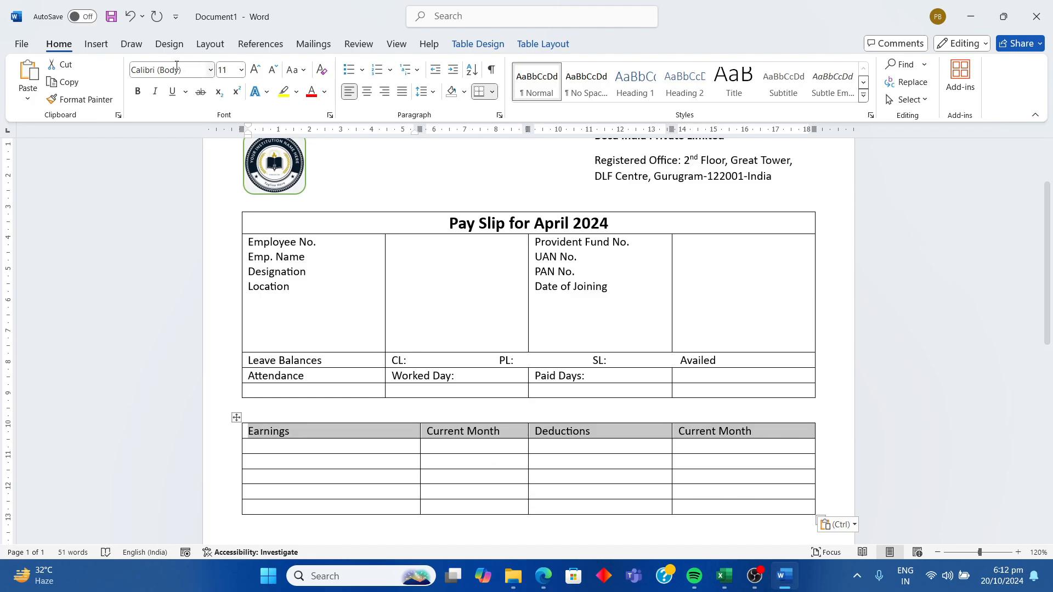
left_click(367, 91)
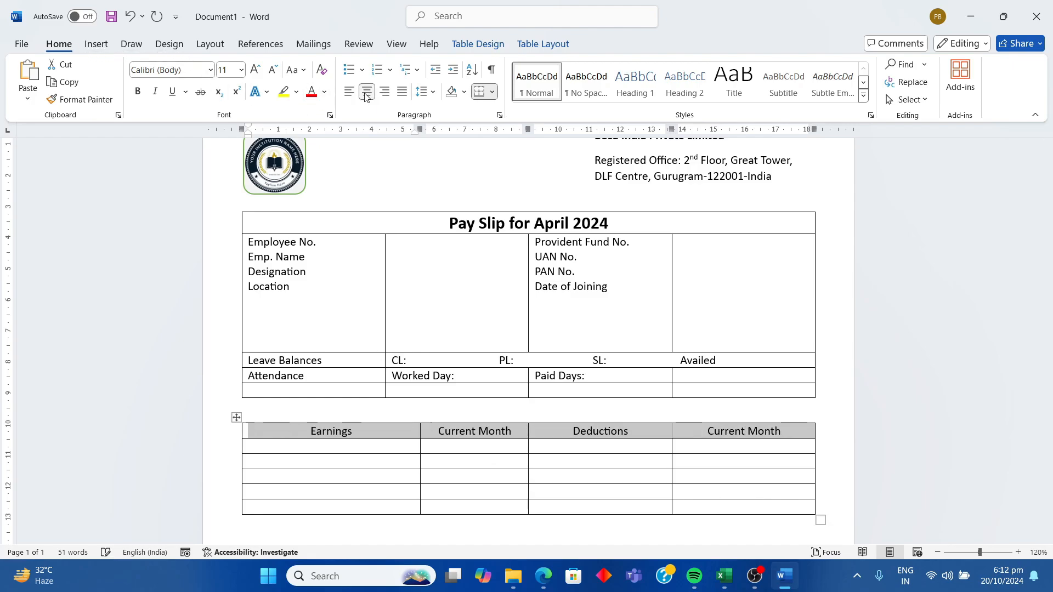
left_click(138, 91)
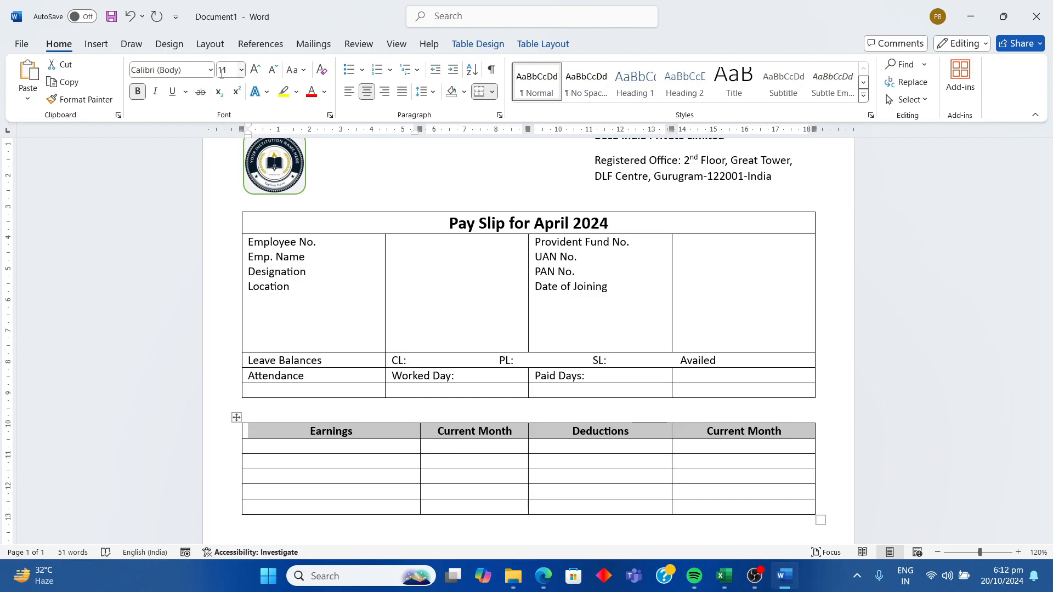
left_click(210, 70)
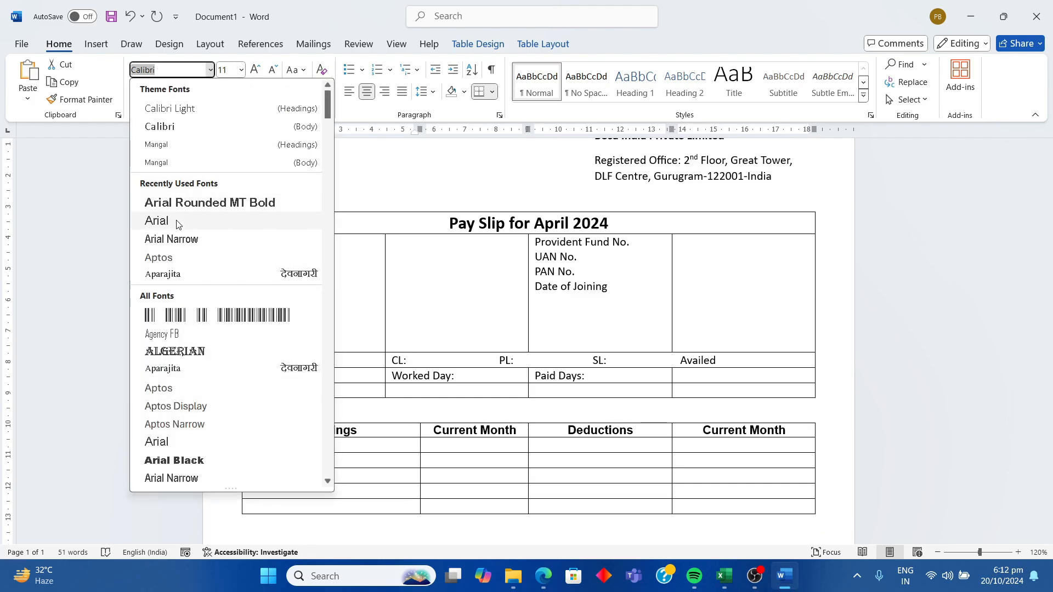
left_click(545, 478)
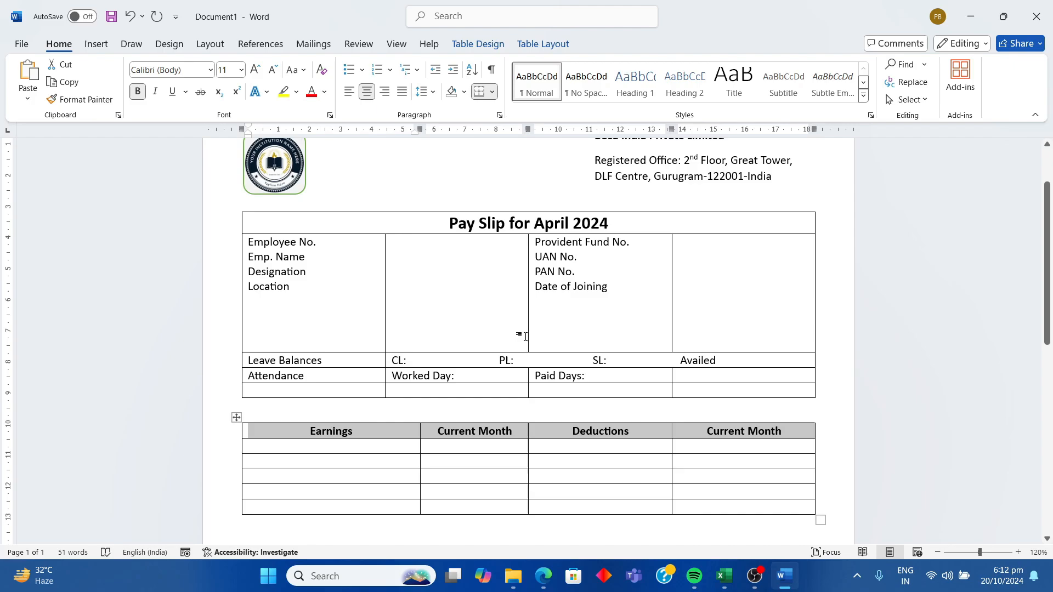
- Consult the salary headings in the Excel HQ sheet and enter Basic as the first item under Earnings in Word
scroll(524, 335, "down", 1)
left_click(400, 424)
left_click(331, 404)
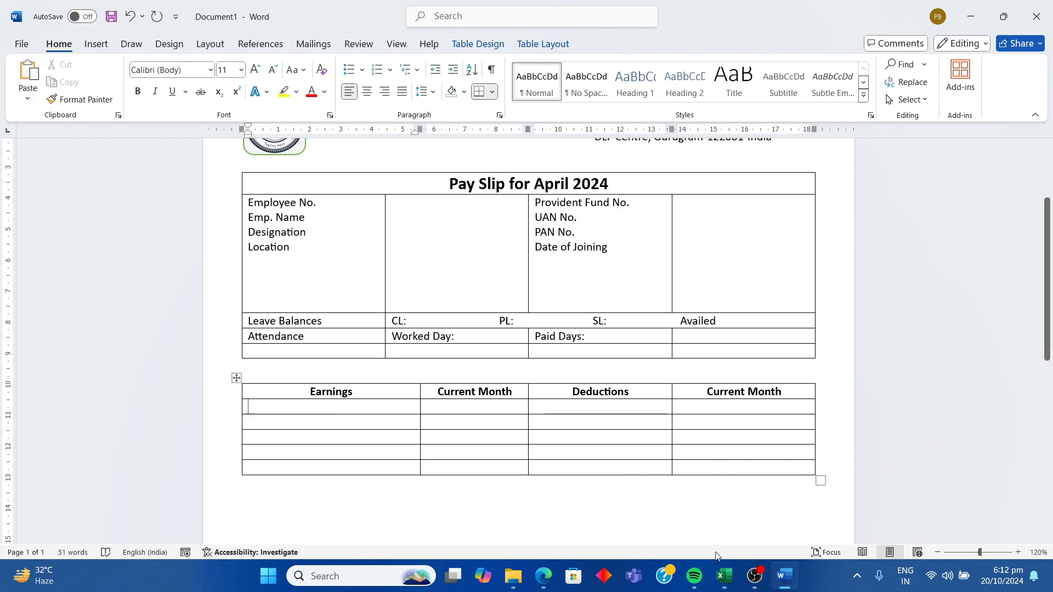
left_click(721, 571)
scroll(681, 434, "right", 2)
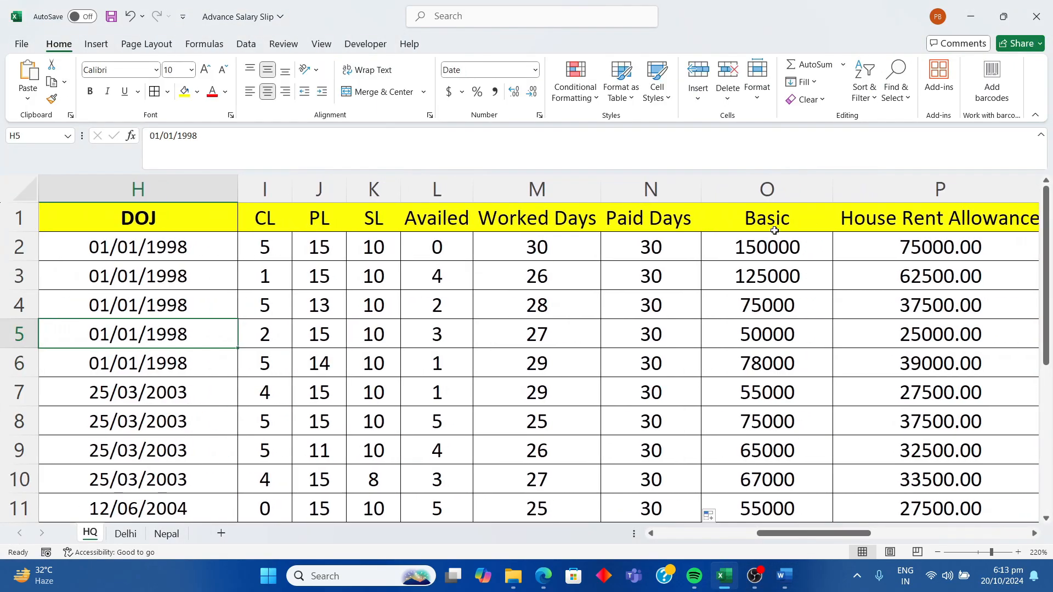
left_click(769, 219)
key("alt+Tab")
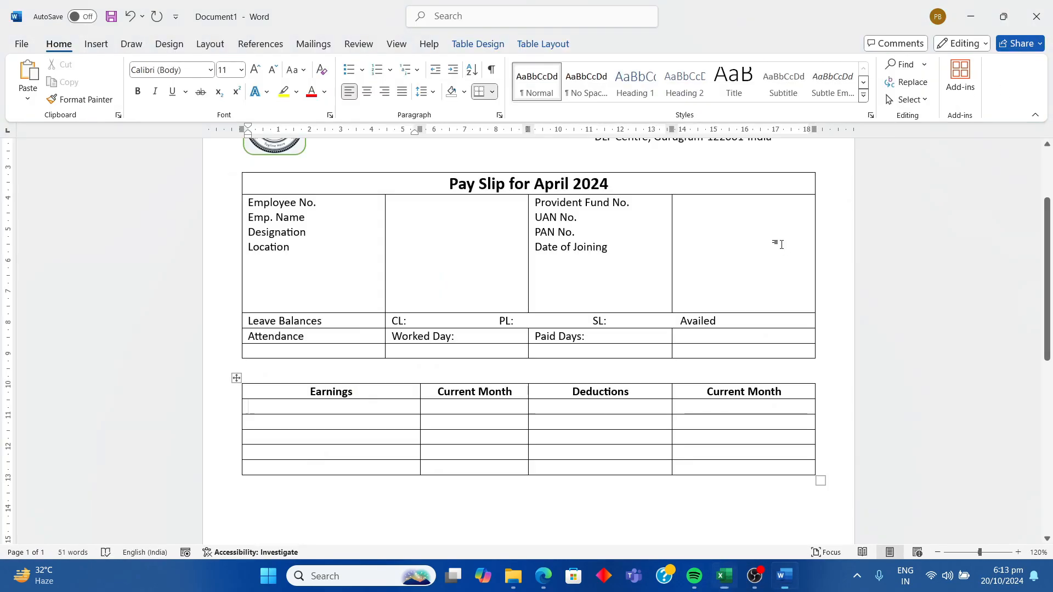
left_click(341, 412)
type("Ba")
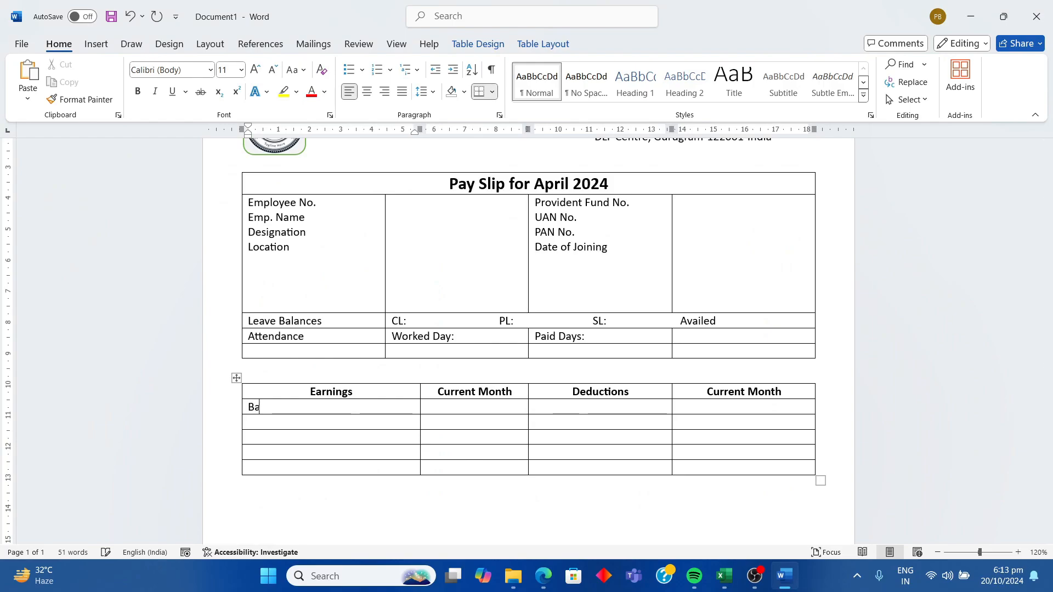
type("sic")
key("Return")
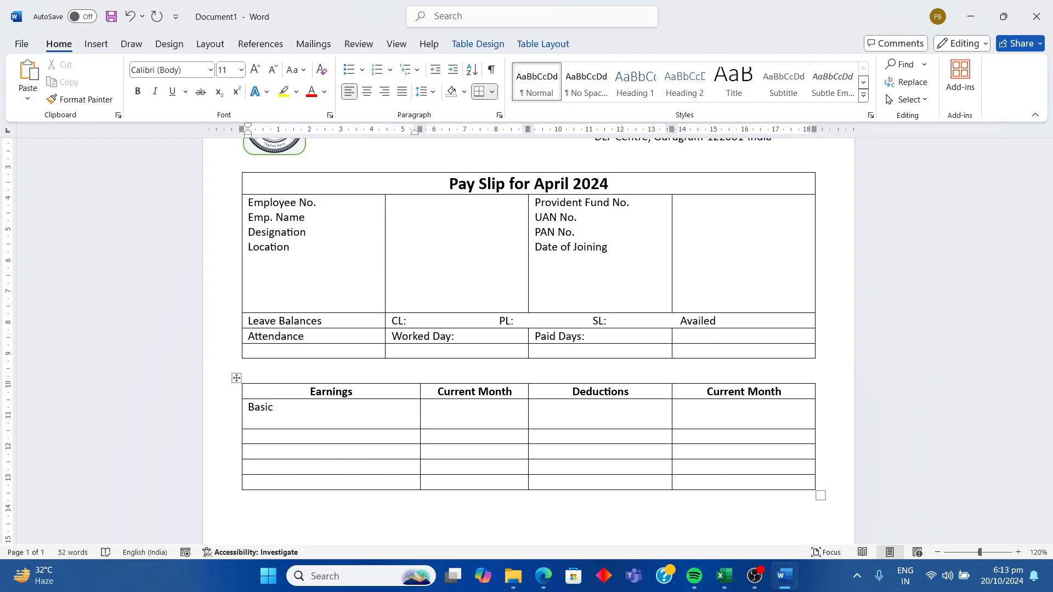
- Check the next heading in Excel and add House Rent Allowance on the line below Basic in the Word table
key("alt+Tab")
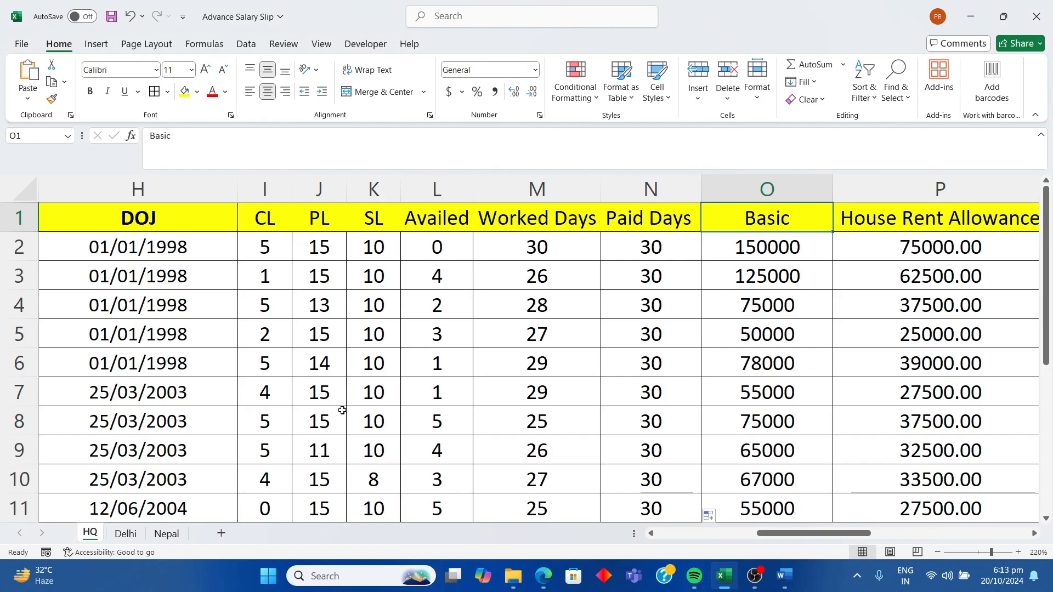
key("alt+Tab")
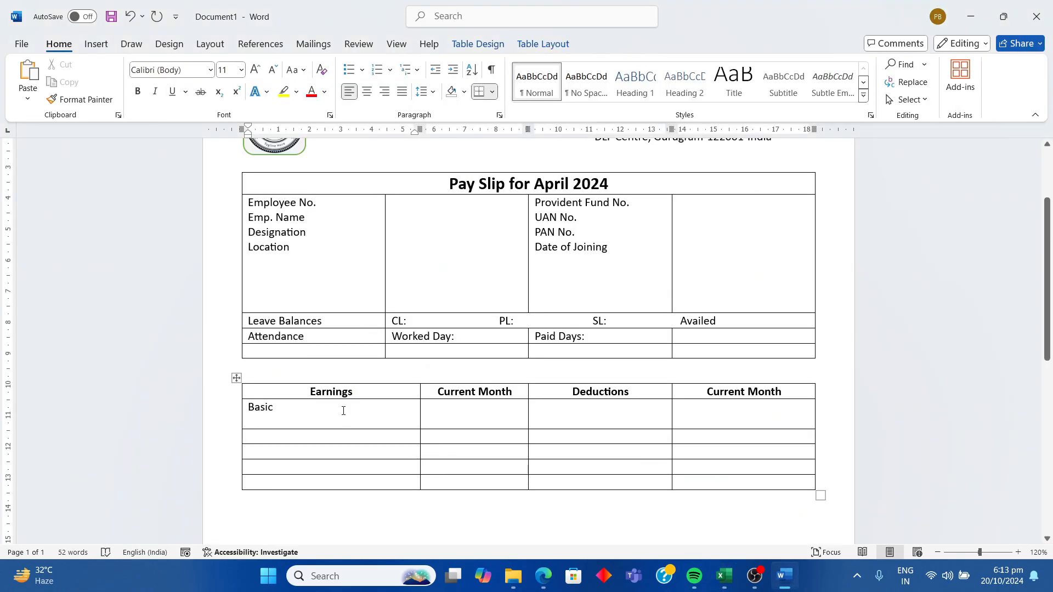
type("House Rent Allowance")
key("Return")
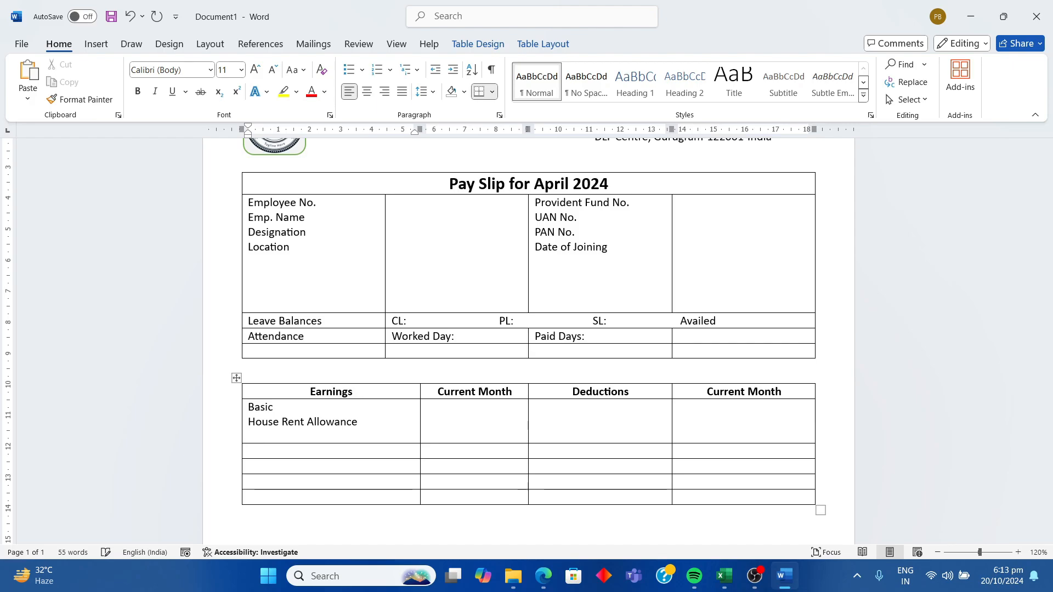
- Copy the Taxable Allowance heading from the Excel HQ sheet into the Word Earnings cell, below House Rent Allowance
key("alt+Tab")
key("Right")
key("Right")
key("Right")
key("Right")
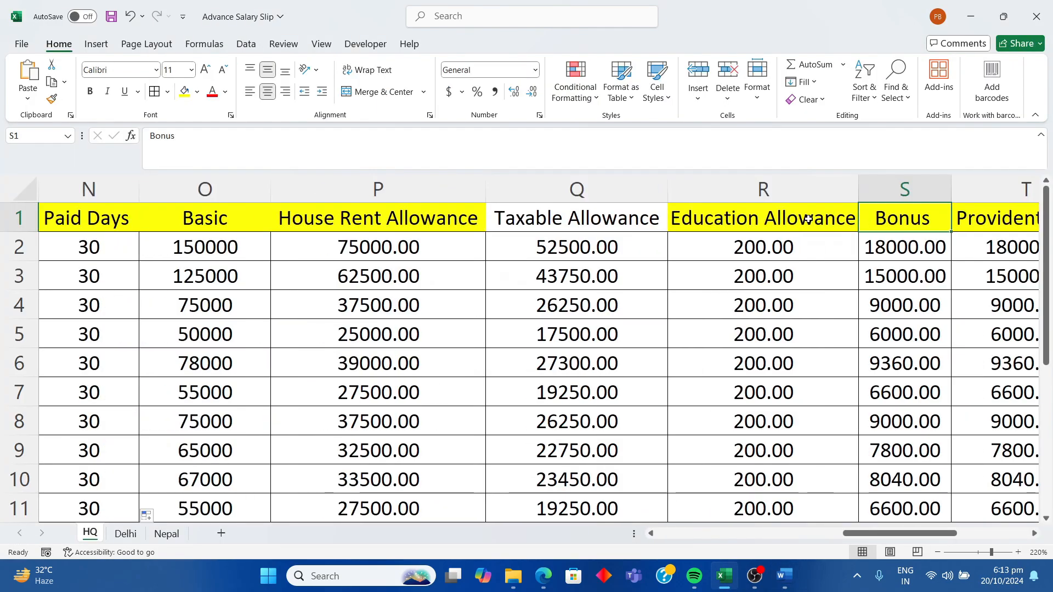
left_click(647, 220)
key("ctrl+c")
key("alt+Tab")
key("ctrl+v")
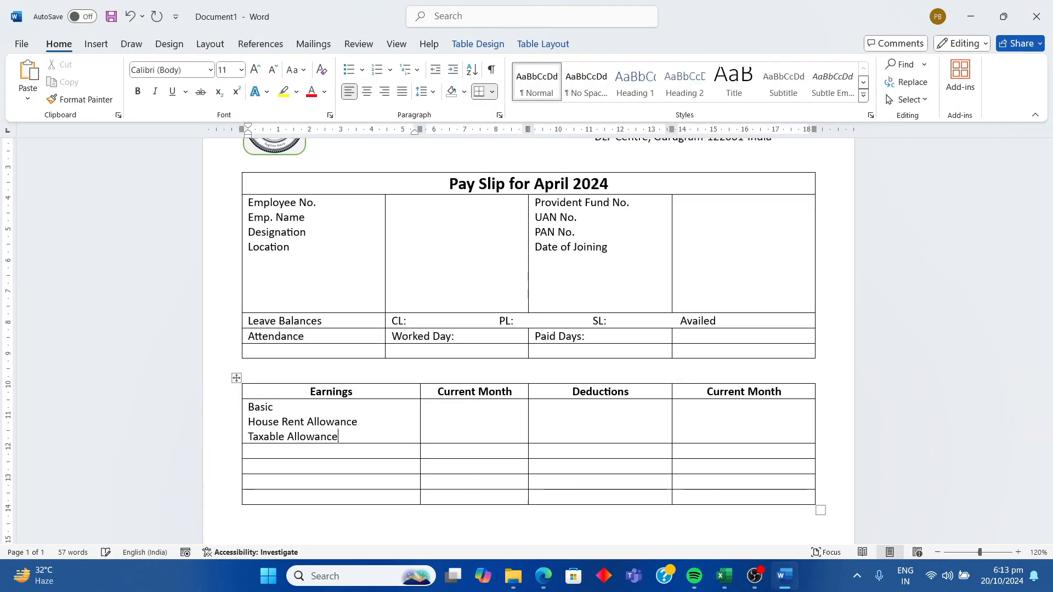
- Add Education Allowance on a new line below Taxable Allowance, followed by a line break
key("Return")
type("Education Allowance")
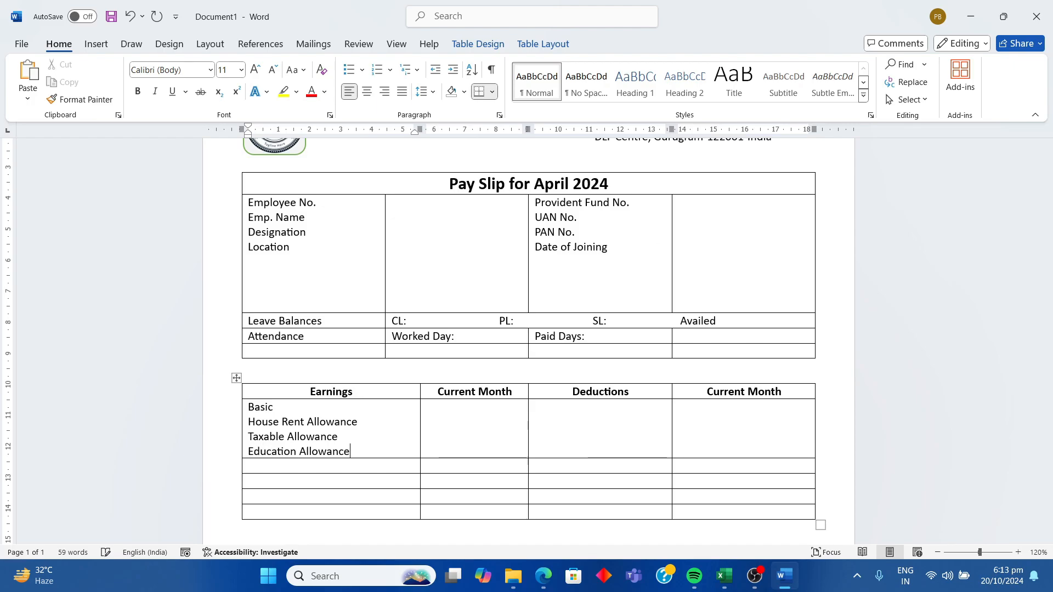
key("Return")
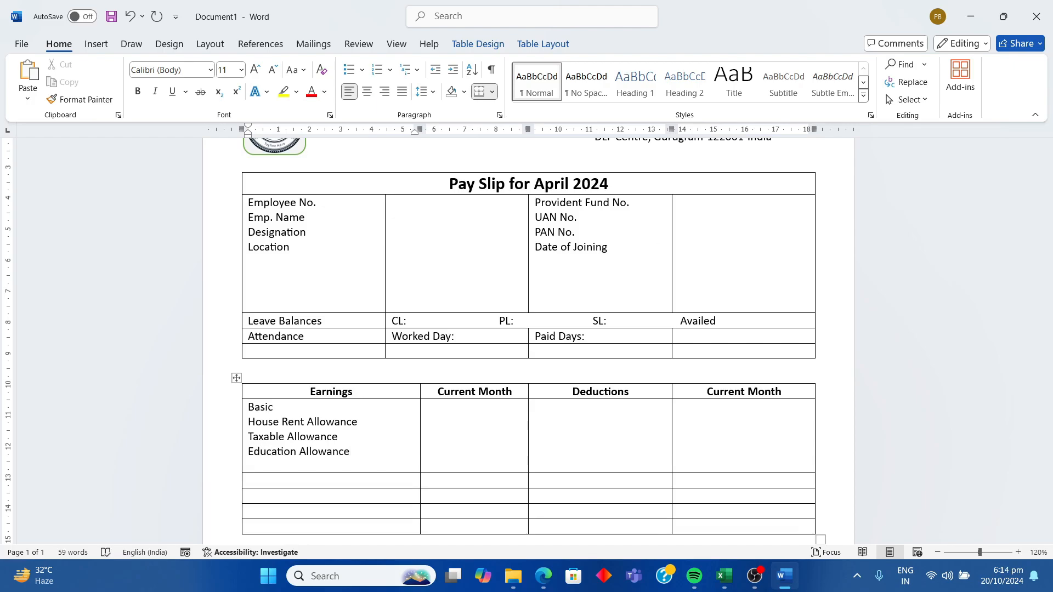
- Check the next heading in Excel and add Bonus and Leave Travel Allowance to the Earnings list in Word
key("alt+Tab")
key("Right")
key("Right")
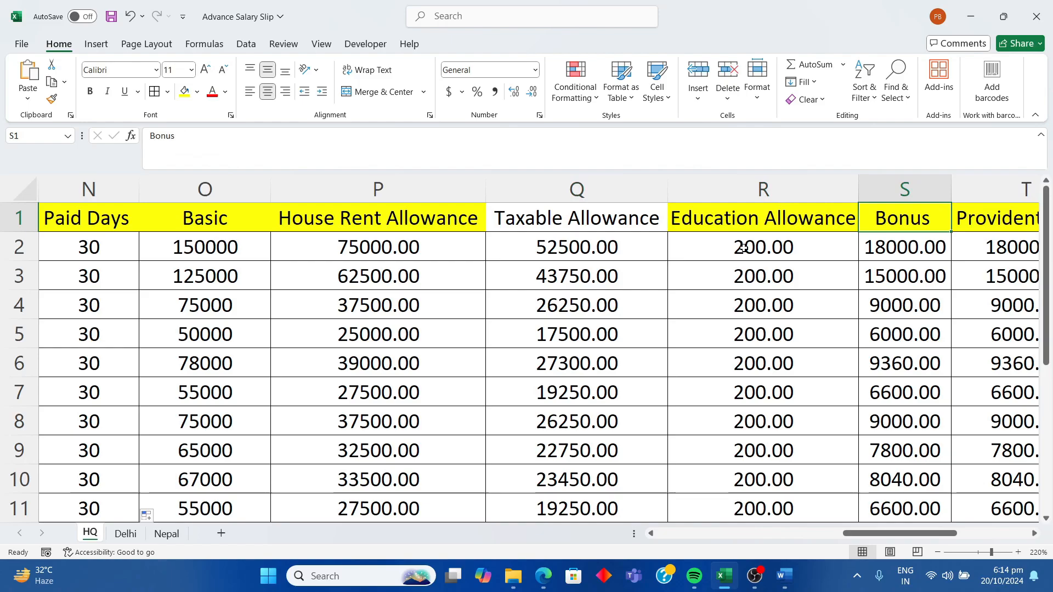
key("alt+Tab")
type("Bonus")
key("Return")
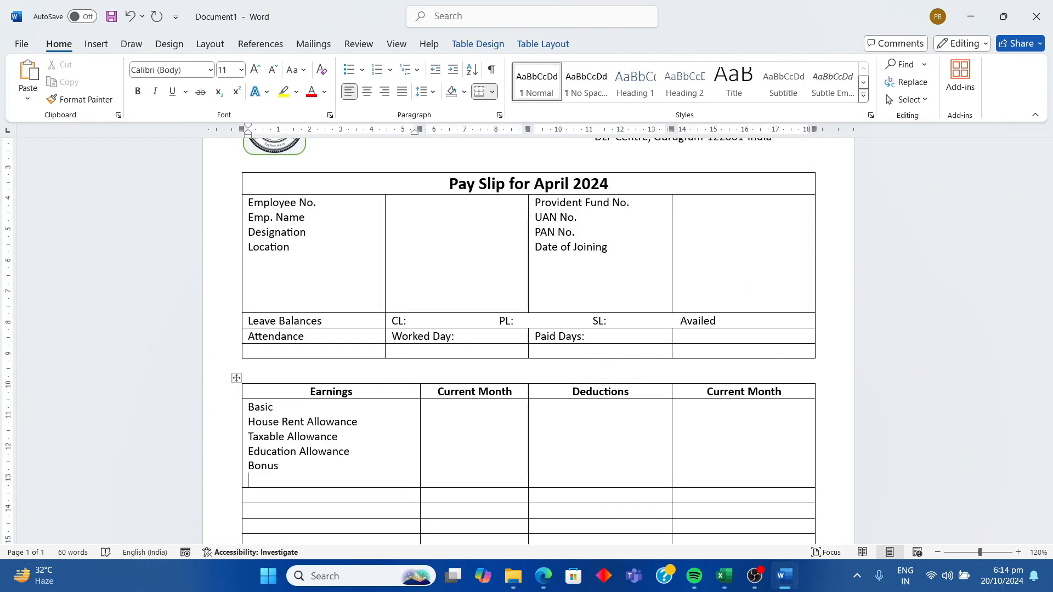
type("Leave Travel Al")
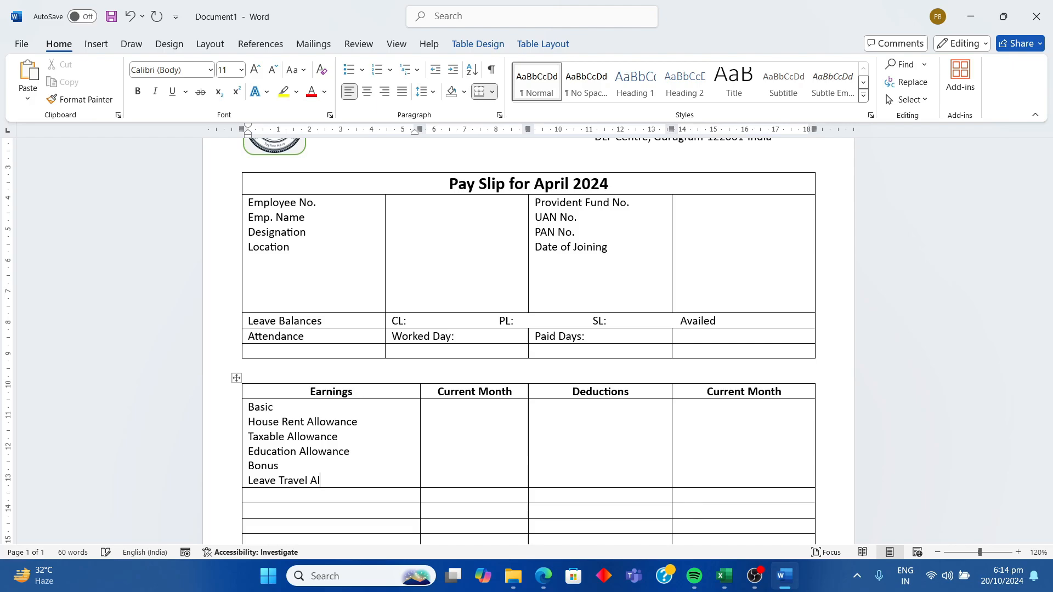
type("lowance")
- Switch to Excel and examine the HQ headings from Provident Fund to Total Earning, ending on the LTA heading
key("alt+Tab")
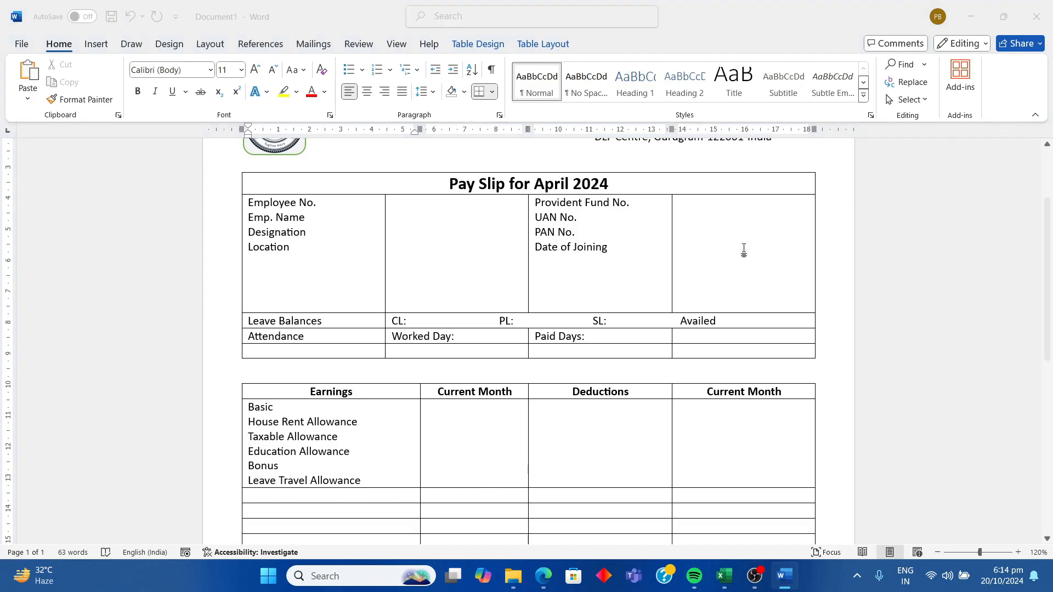
key("Right")
key("Right")
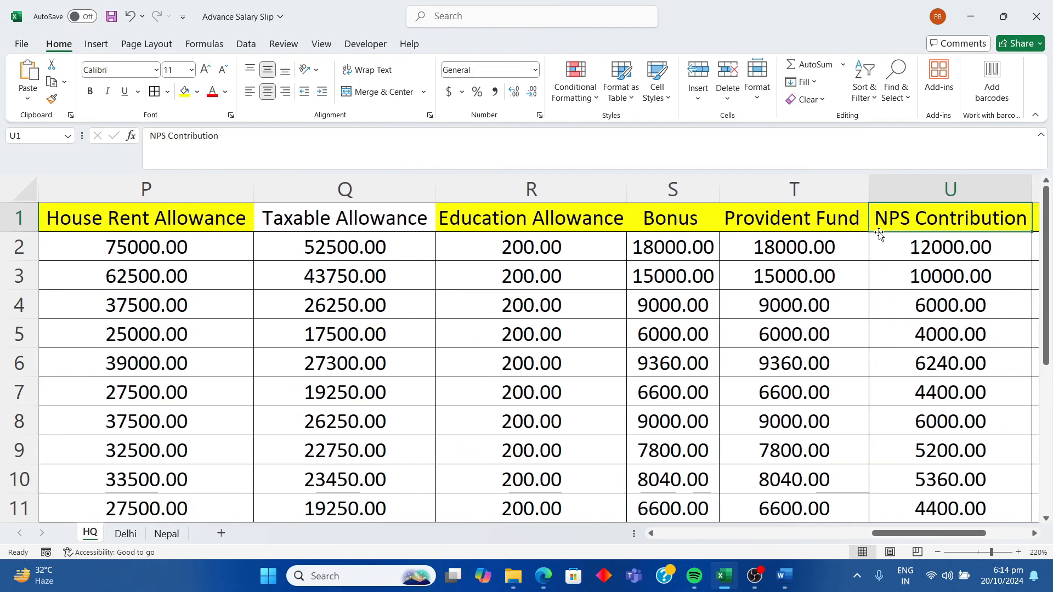
key("Right")
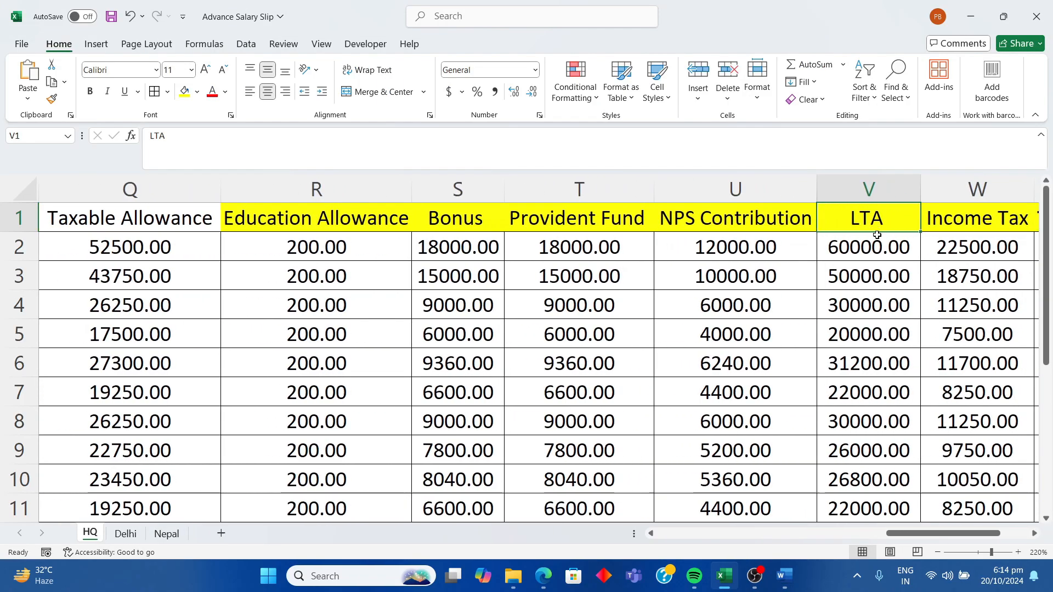
key("Right")
key("Right")
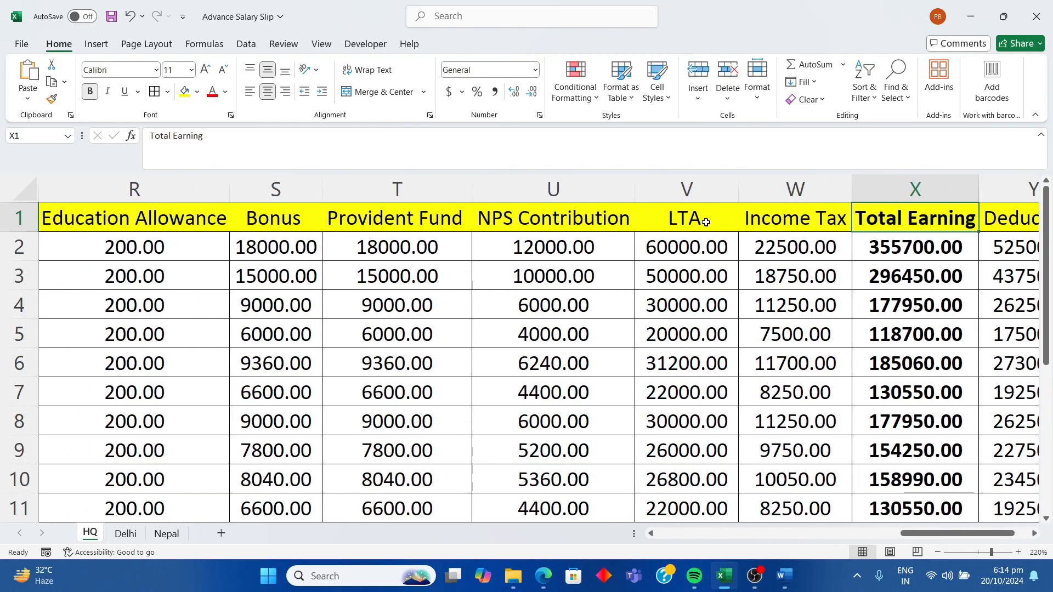
left_click(699, 221)
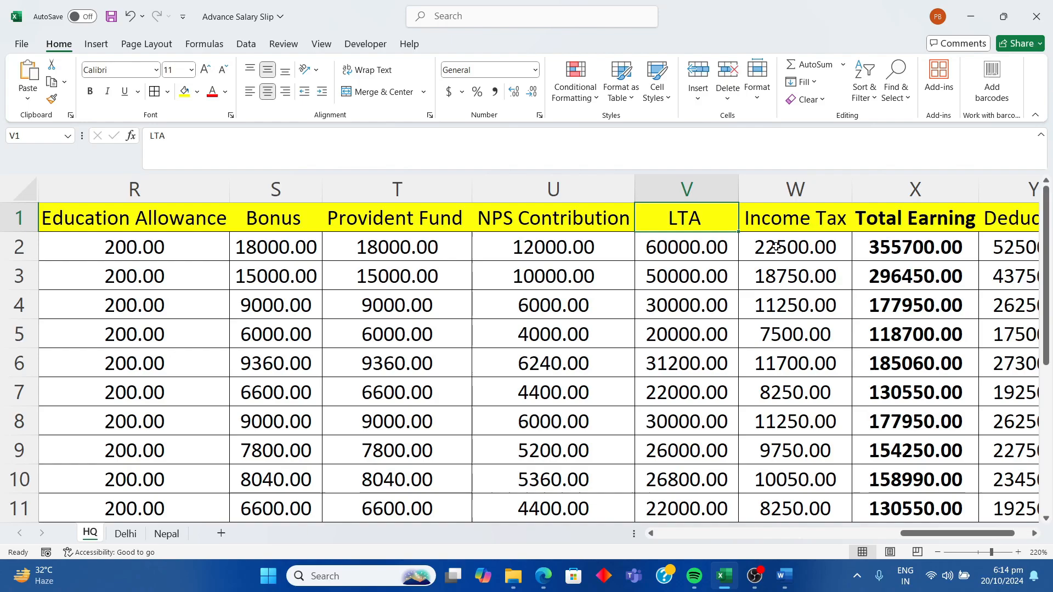
- Switch to the pay slip in Word and list Provident Fund and NPS Contribution under Deductions, matching the Excel headings
key("alt+Tab")
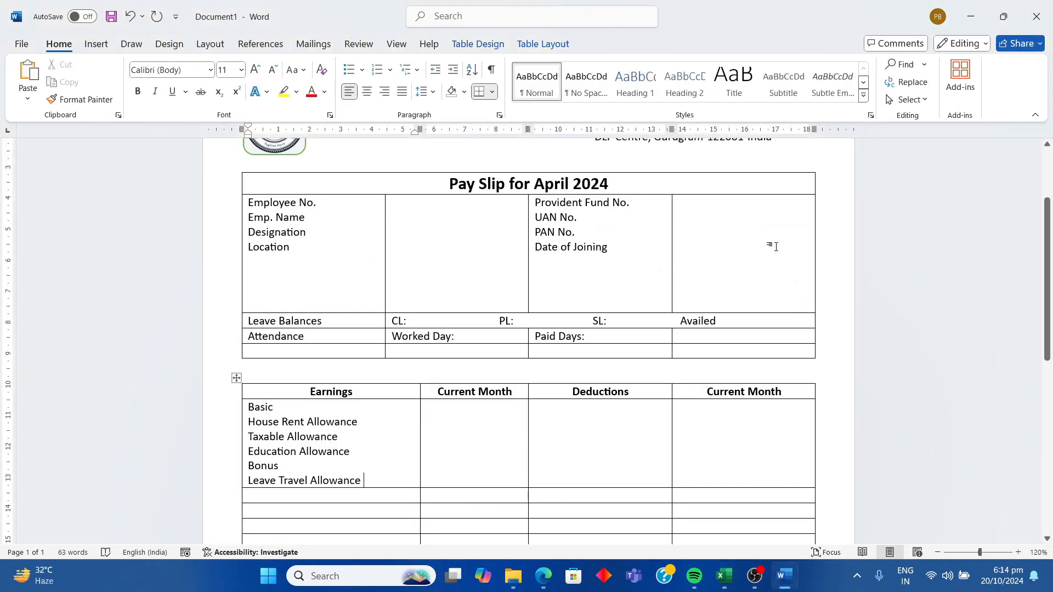
left_click(587, 417)
type("Provident Fund")
key("Return")
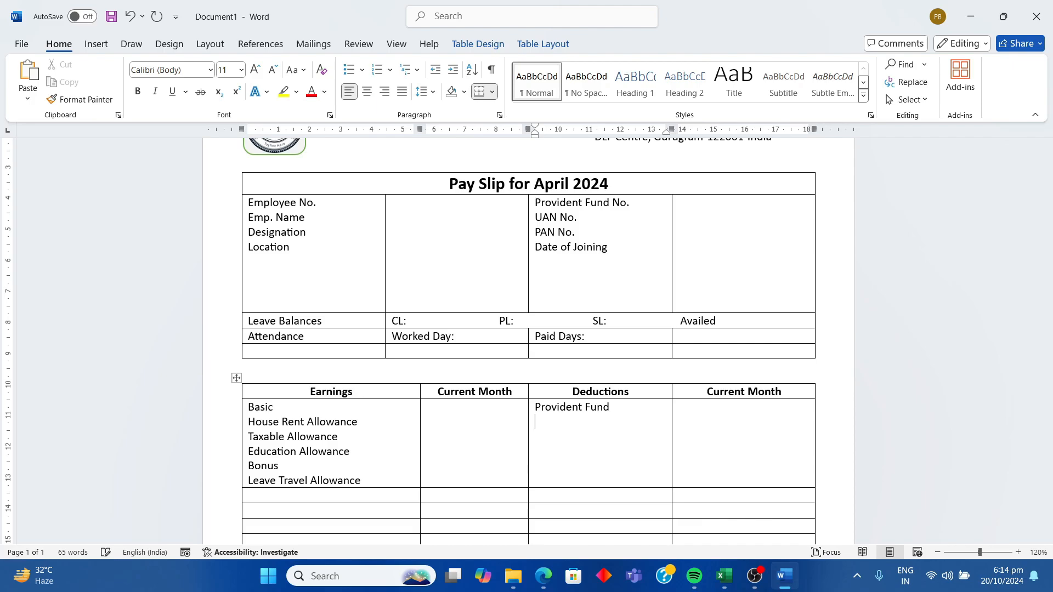
key("alt+Tab")
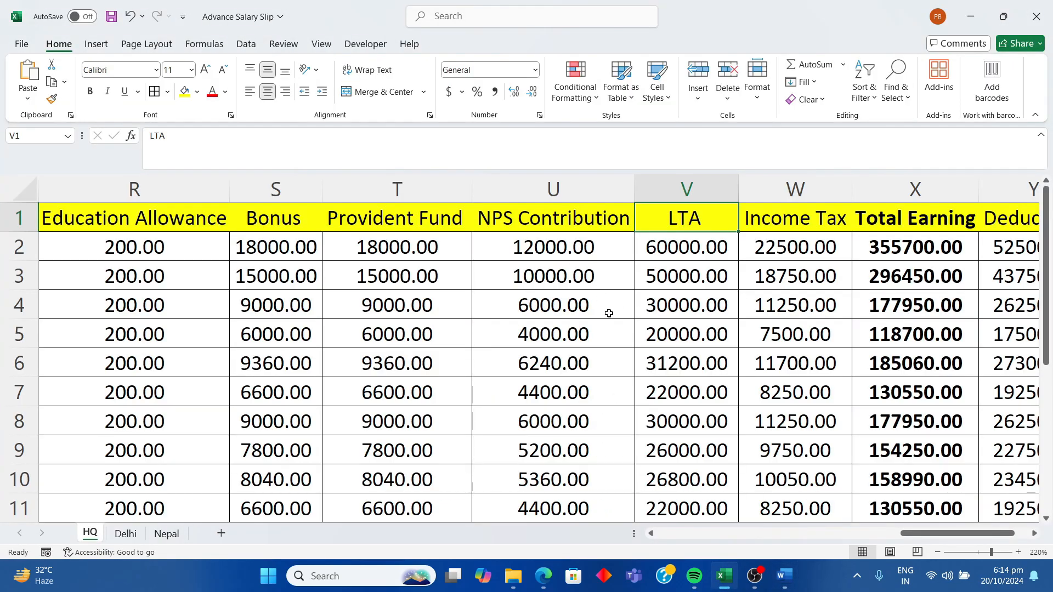
key("alt+Tab")
type("NPS")
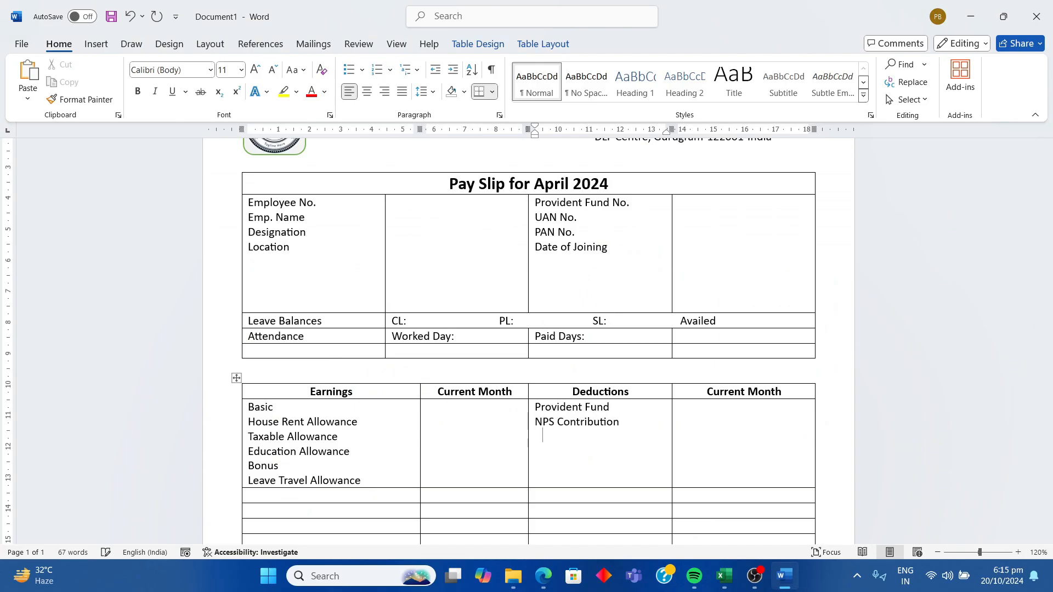
- Check the Excel salary sheet's headings and add Income Tax as the third entry under Deductions in the Word pay slip
key("alt+Tab")
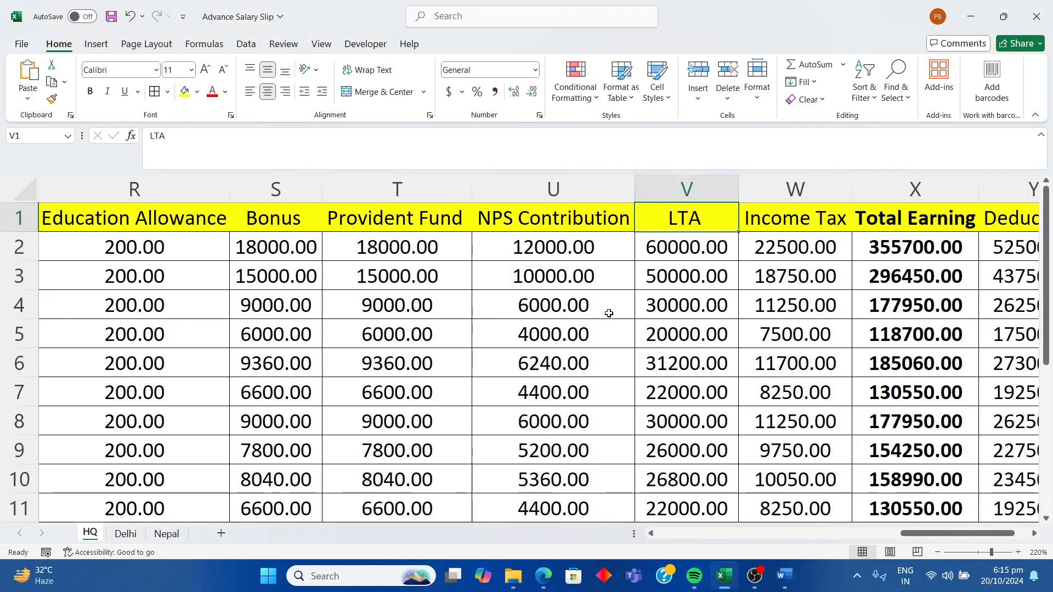
key("alt+Tab")
type("I")
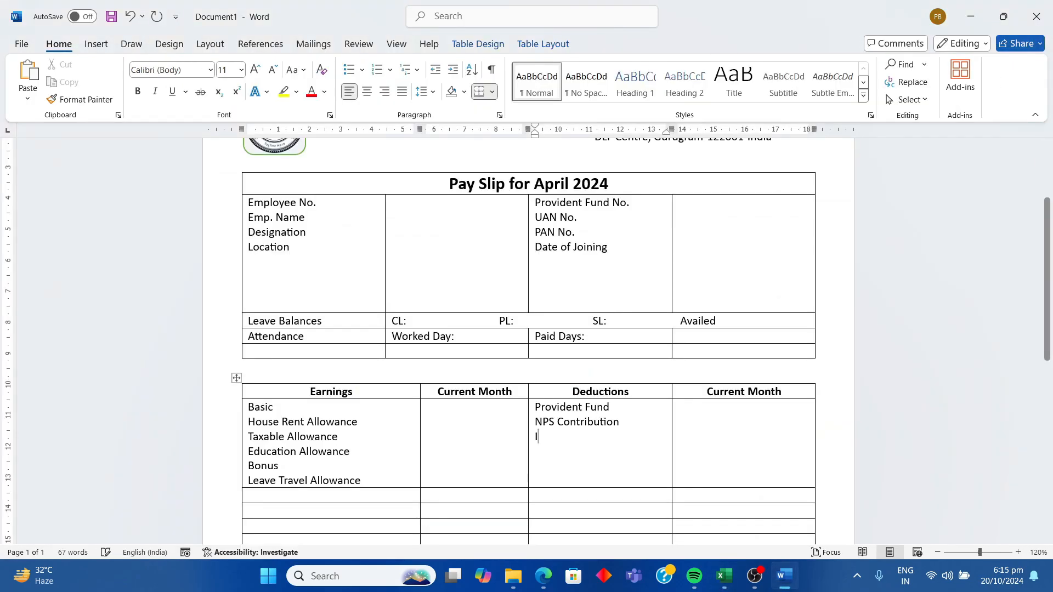
type("ncome ")
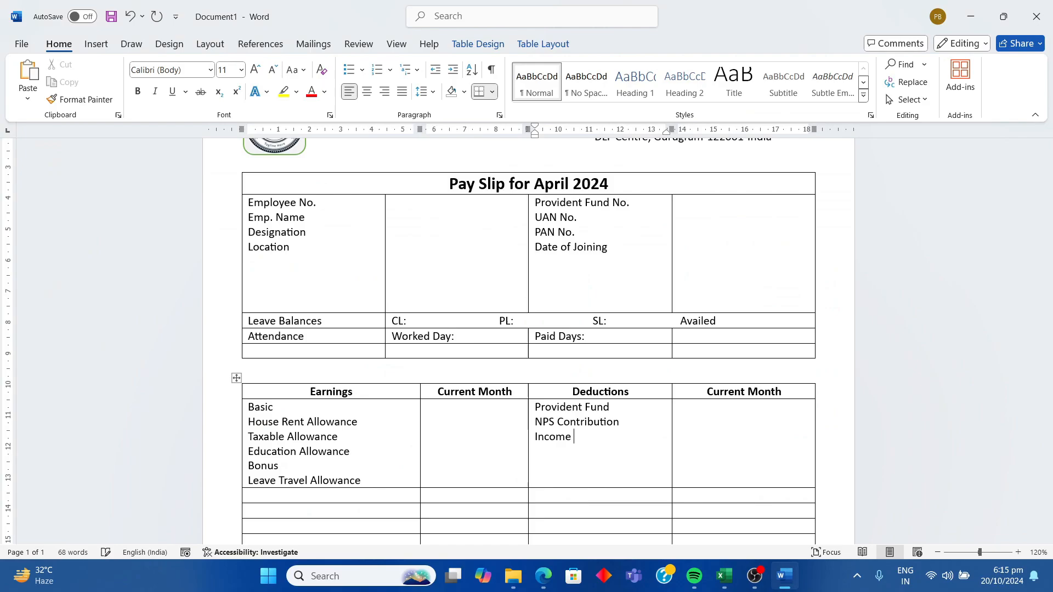
type("Tax")
- Switch to the Excel salary sheet and examine the column headings from Provident Fund through Net Pay
key("alt+Tab")
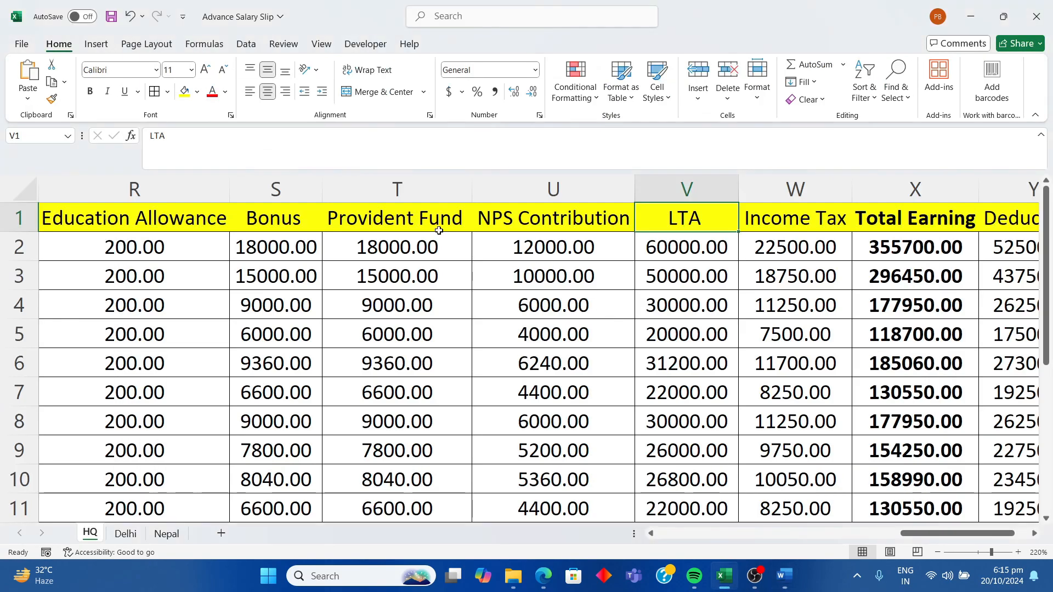
left_click(417, 222)
key("Right")
key("Right")
key("Right")
key("Right")
key("Right")
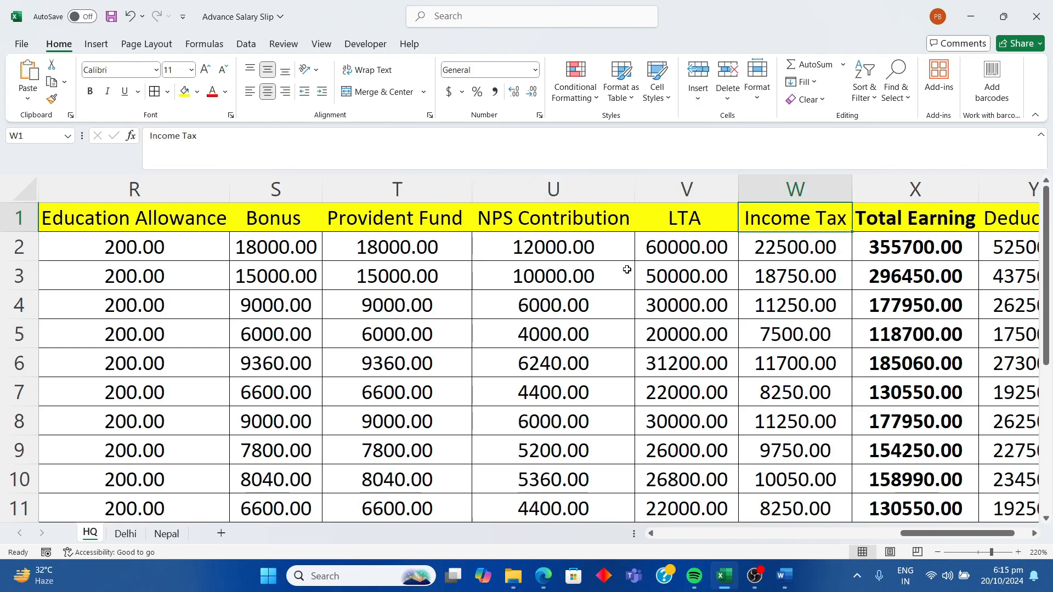
scroll(627, 270, "right", 1)
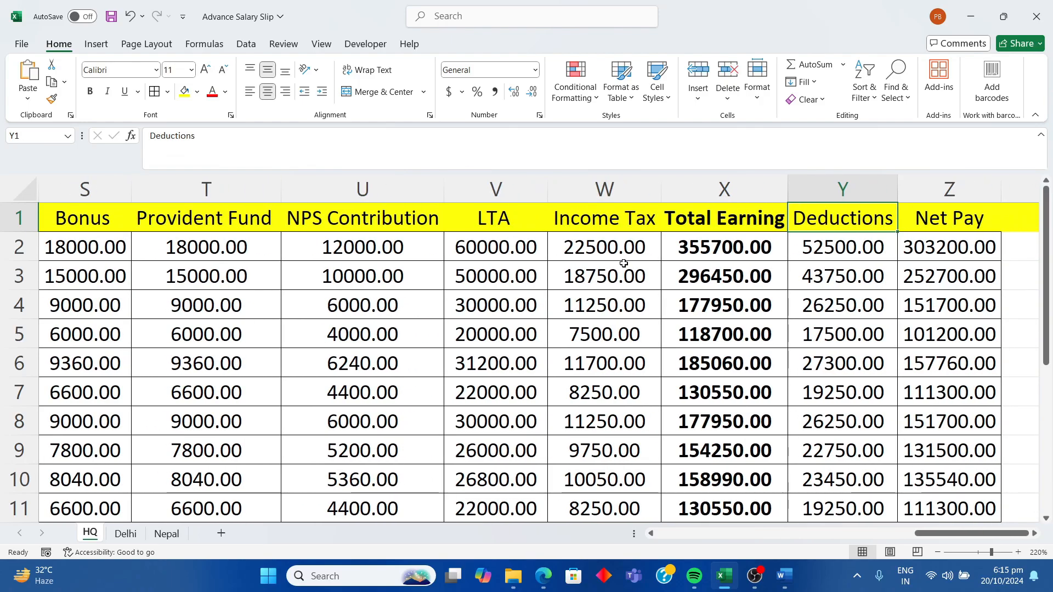
left_click(693, 224)
- Switch back to Word and label the row below the earnings and deductions lists with Total in both columns, in bold
key("alt+Tab")
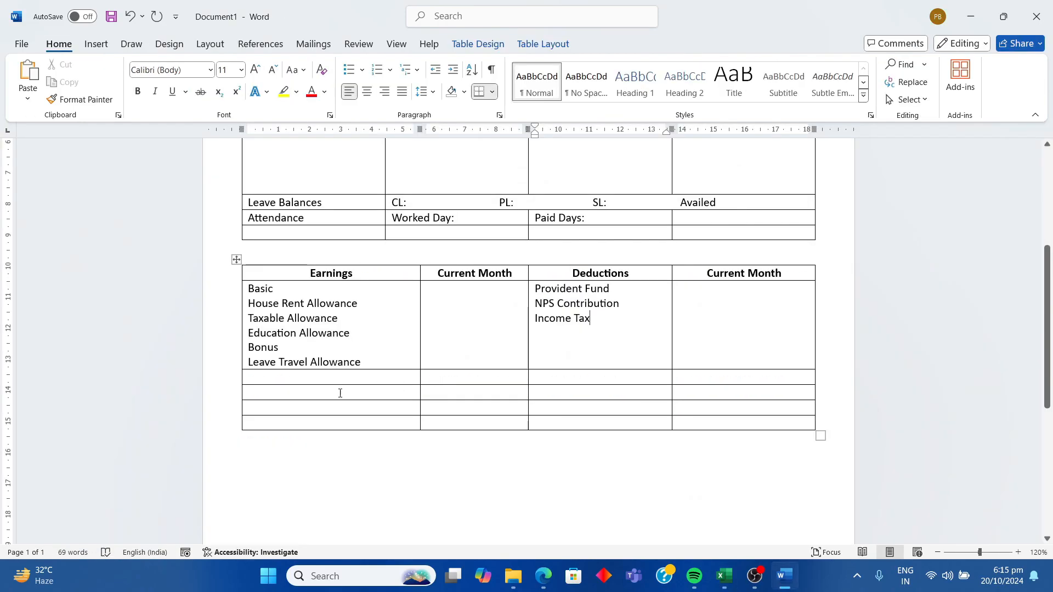
left_click(361, 378)
type("Total")
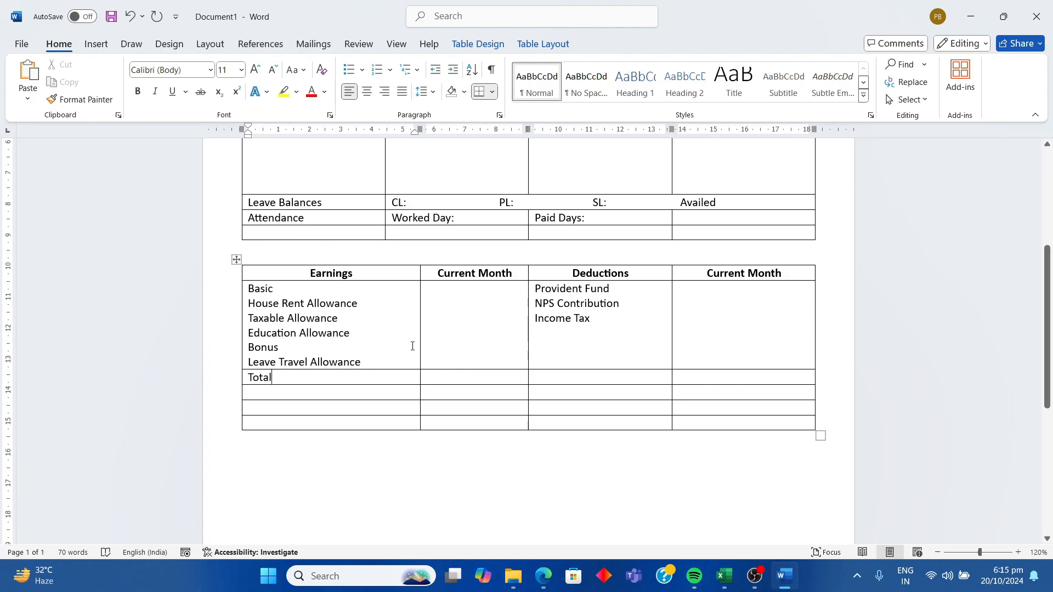
left_click(454, 377)
key("Tab")
type("D")
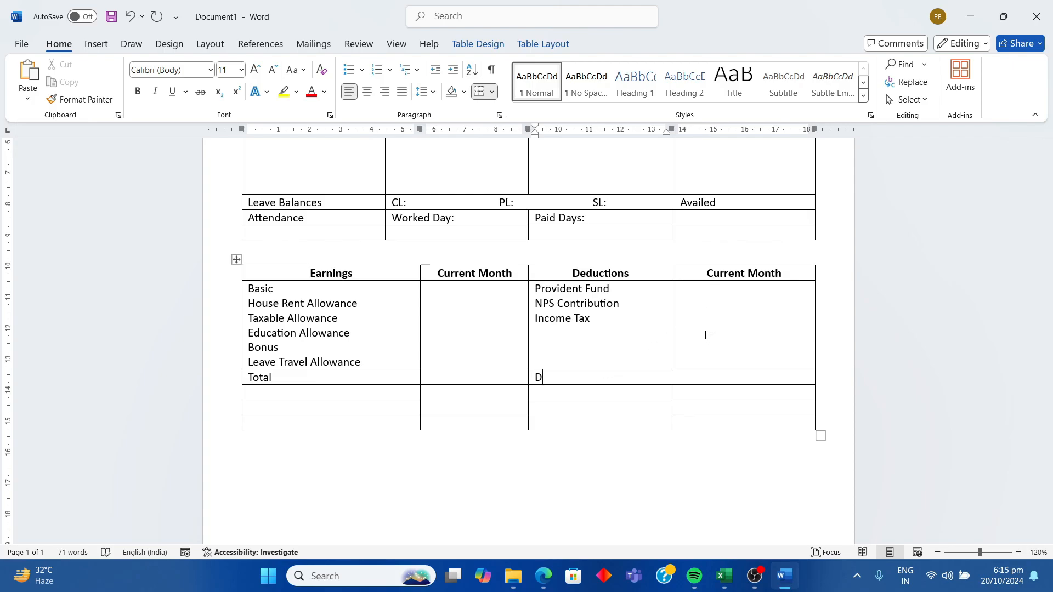
key("BackSpace")
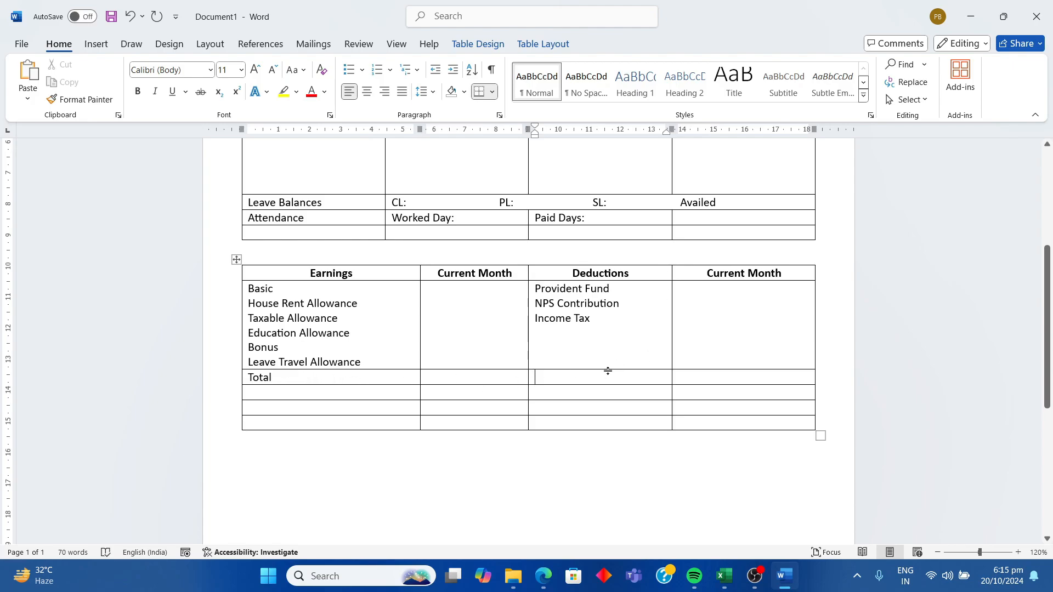
type("Total")
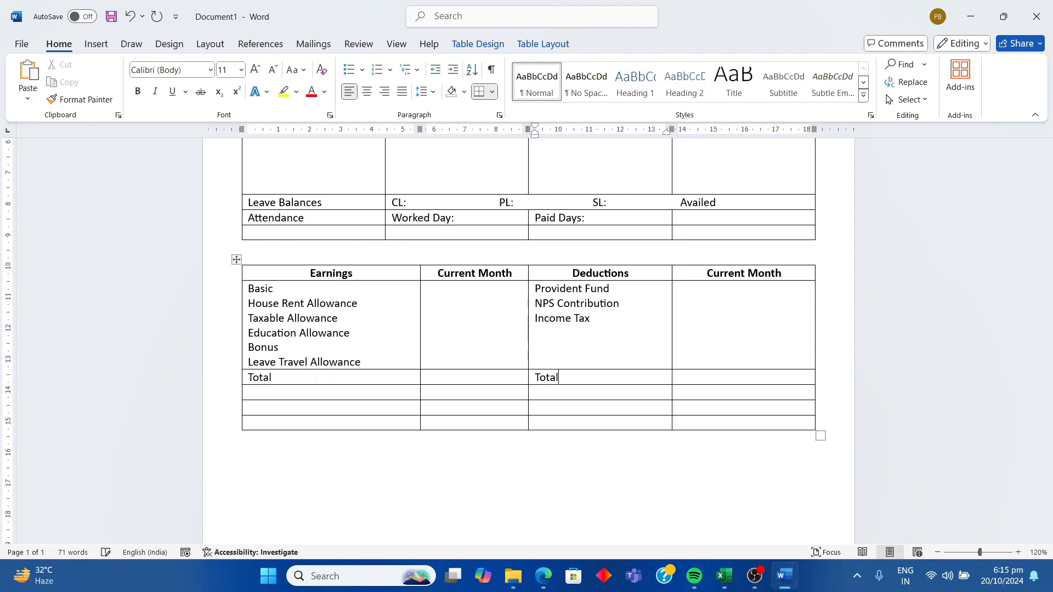
left_click(274, 381)
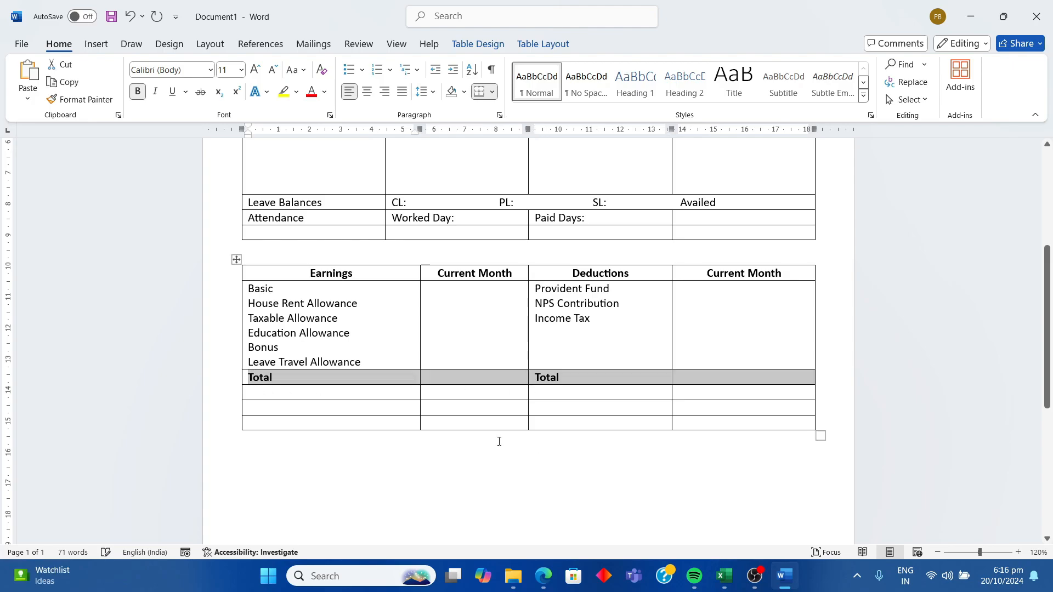
left_click(501, 448)
- Merge all four cells of the empty row directly below the Total row into one cell
left_click(332, 394)
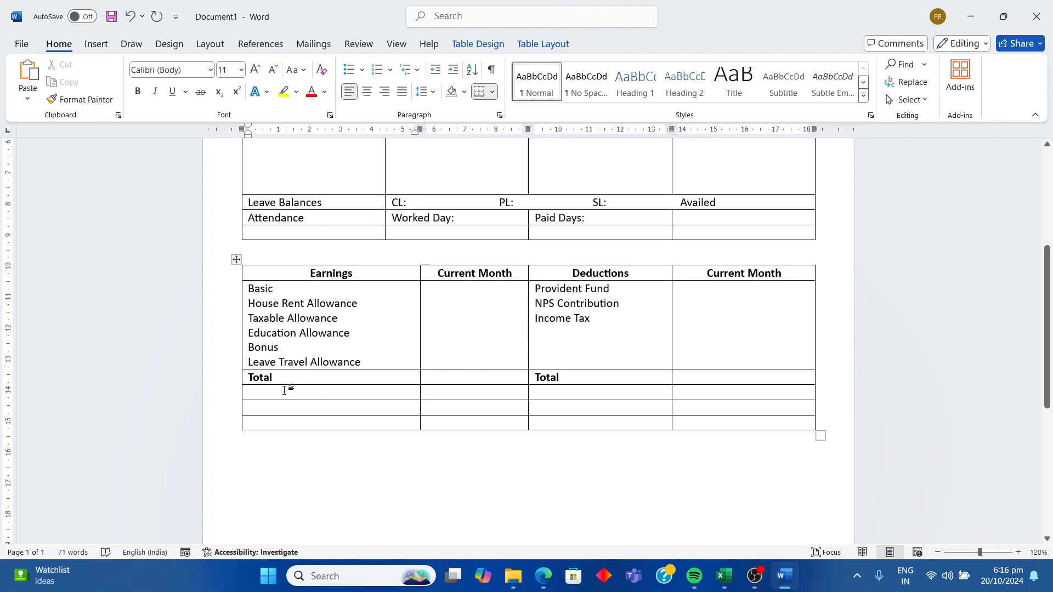
left_click_drag(291, 390, 726, 390)
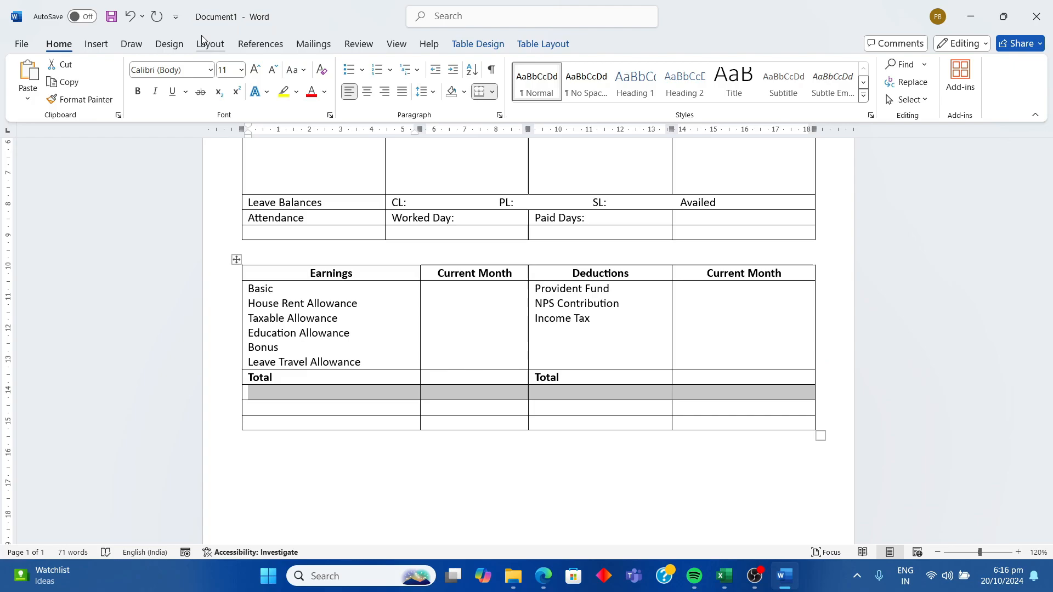
left_click(550, 49)
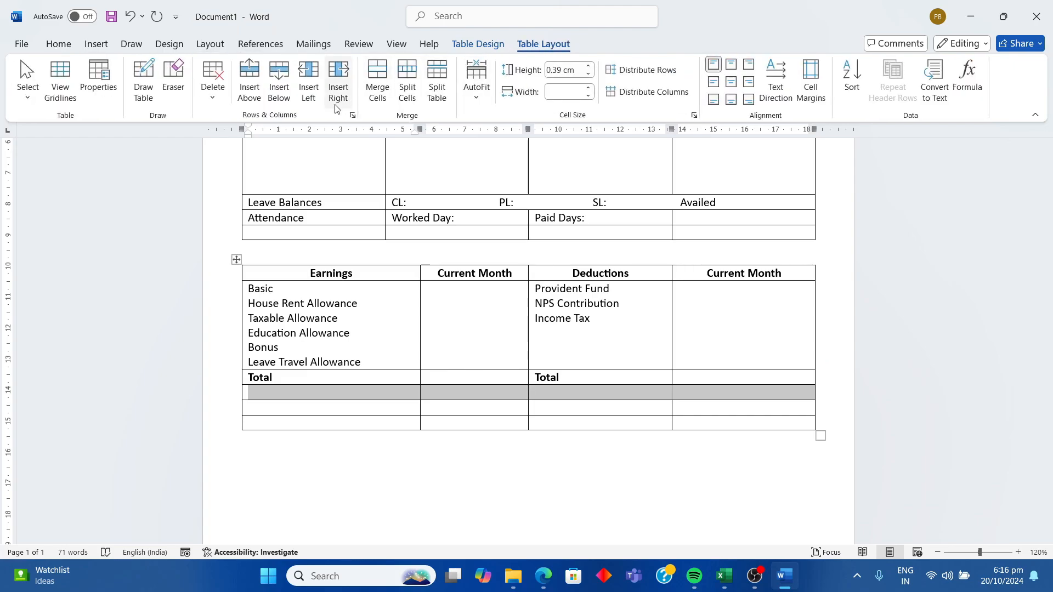
left_click(377, 78)
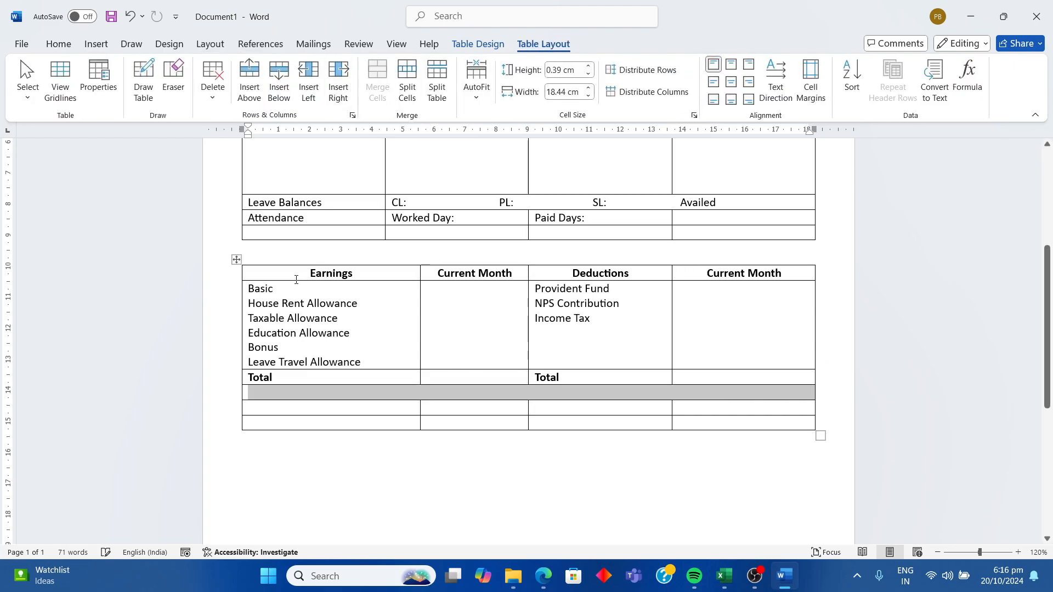
- Enter "Net Pay:" in the merged row below Total and make it bold
left_click(260, 395)
type("Net Pay :")
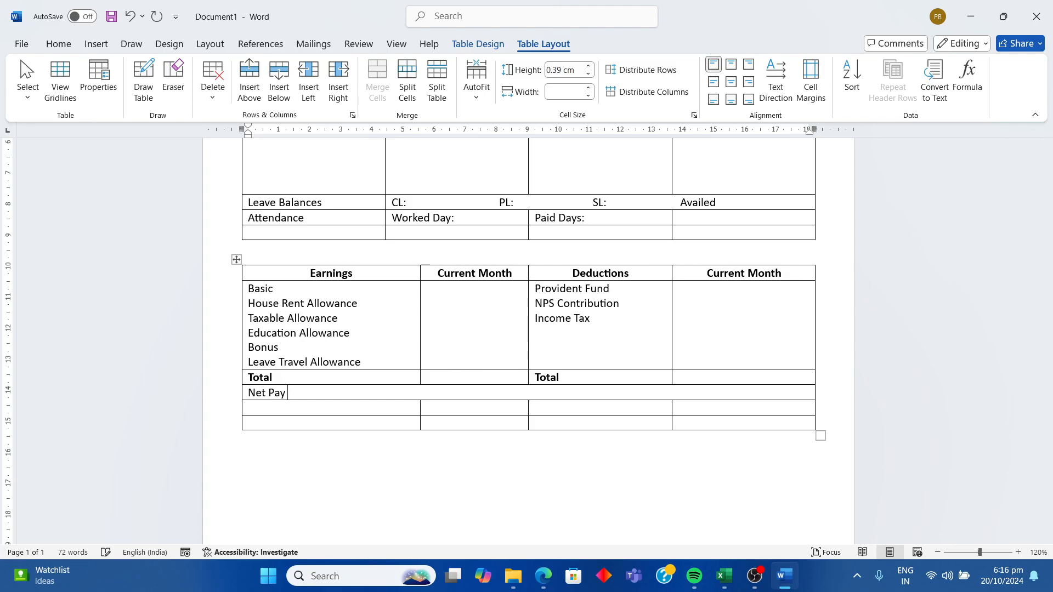
left_click(317, 449)
left_click(290, 393)
key("BackSpace")
triple_click(285, 393)
left_click(256, 367)
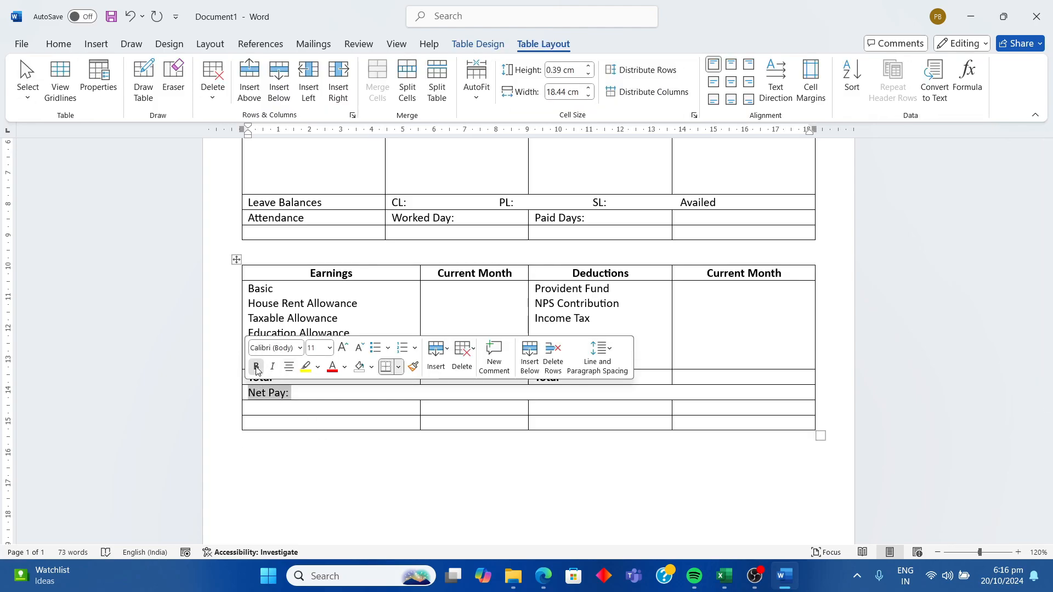
left_click(352, 445)
left_click(327, 395)
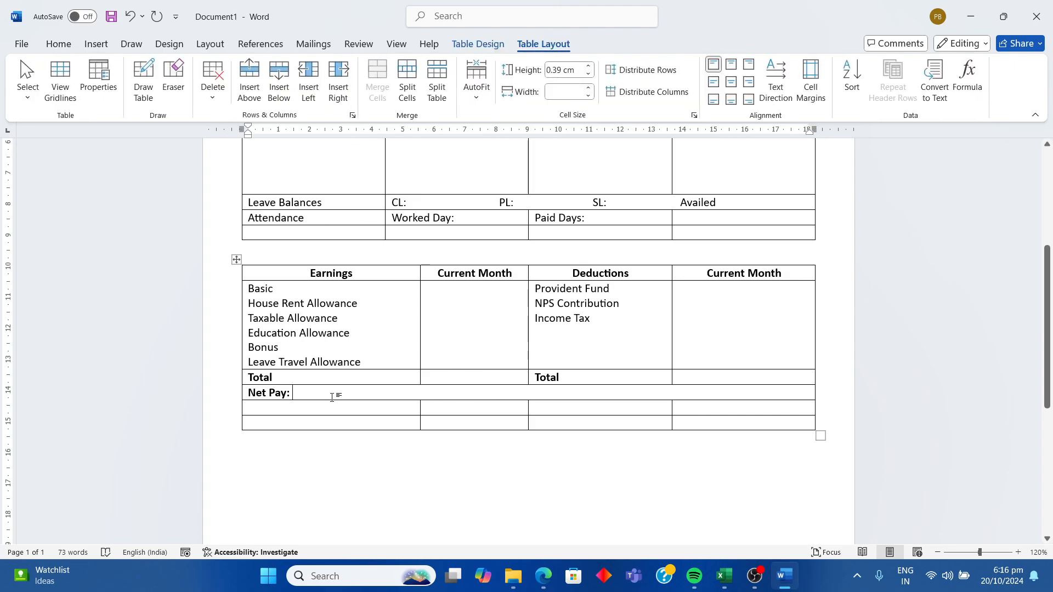
- Merge the cells below Net Pay and enter "PL: Vacation Leave, SL: Sick Leave, WD: Worked Days, PD: Paid Days"
left_click_drag(270, 411, 729, 412)
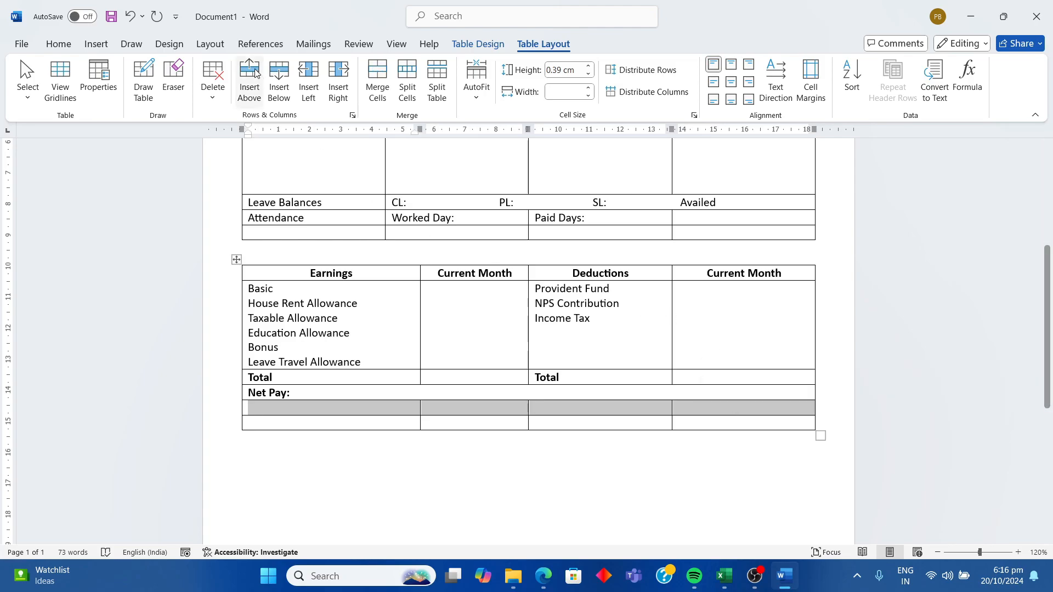
left_click(377, 77)
left_click(267, 409)
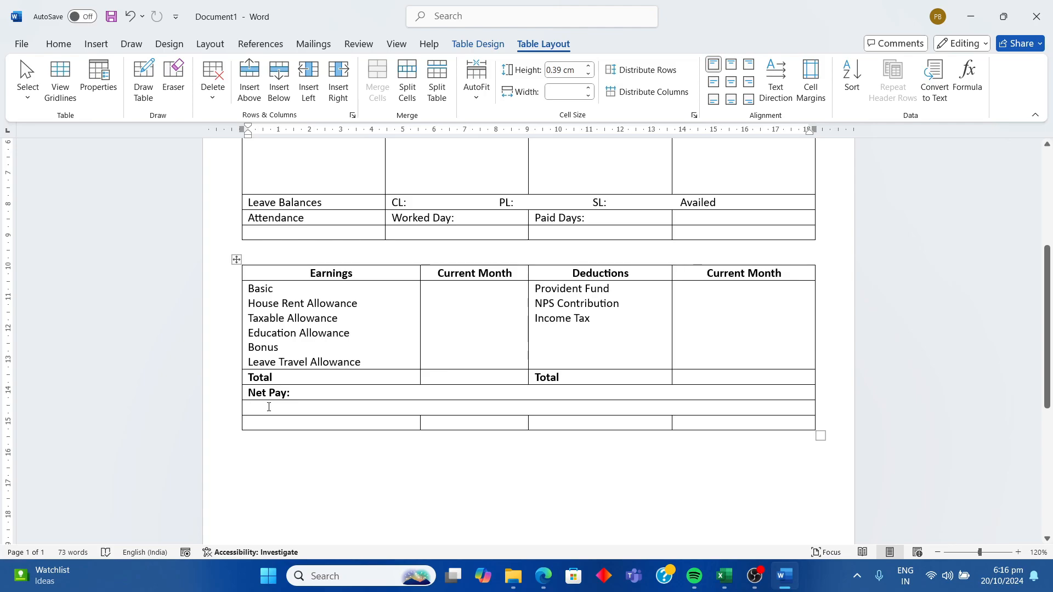
type("PL: Va")
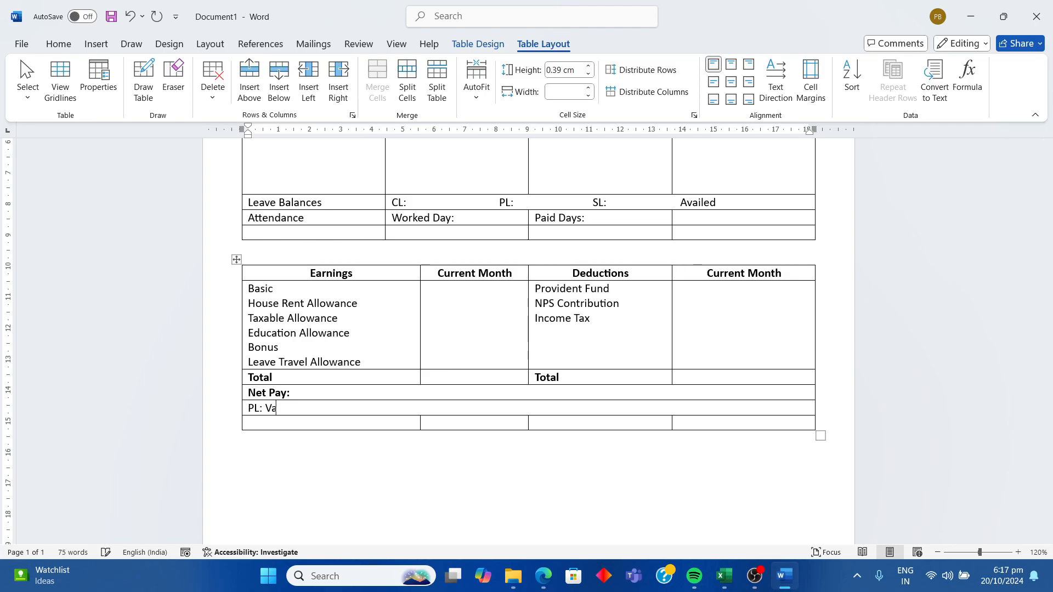
type("ccation")
type("Leave, SL : Sick Leave, WD: Worked Days, PD: Paid Days")
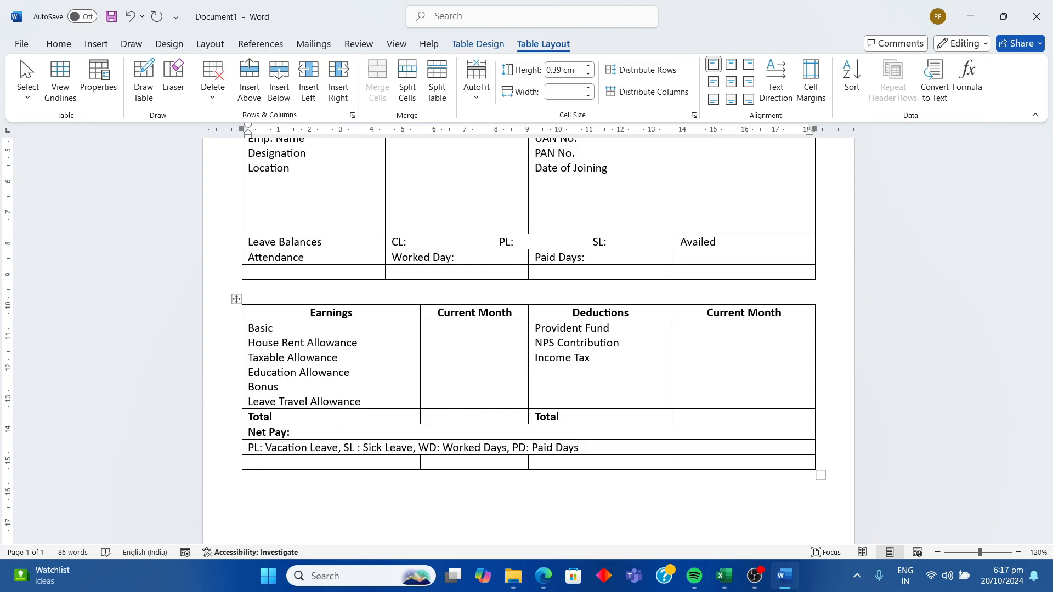
- Make the abbreviation legend line below Net Pay bold
left_click(453, 501)
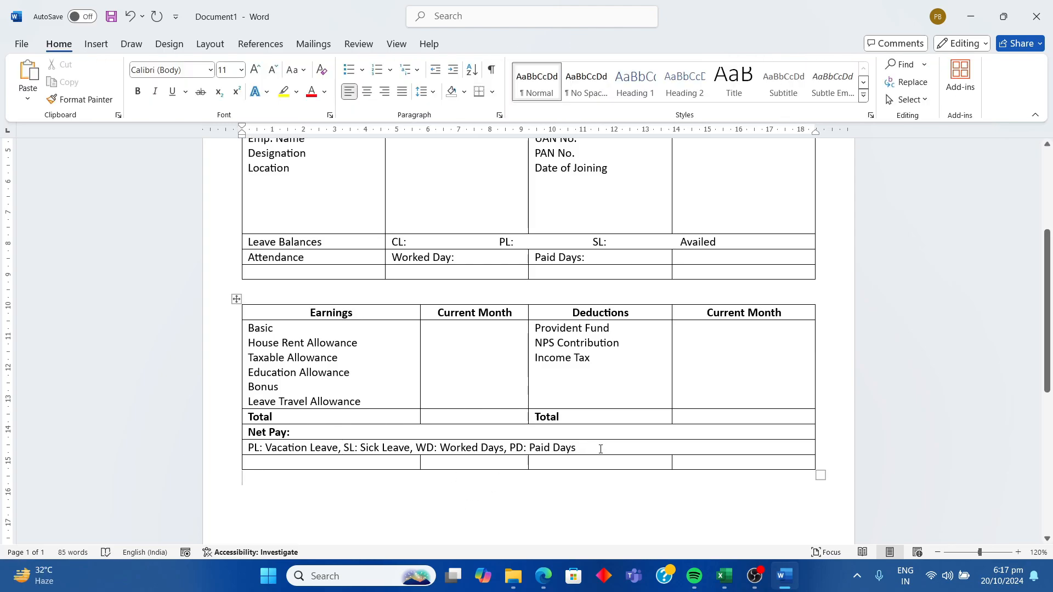
left_click_drag(590, 453, 247, 448)
key("ctrl+b")
- Save the document in the Documents folder as "Template Salary Slip" in Word Document format
key("ctrl+s")
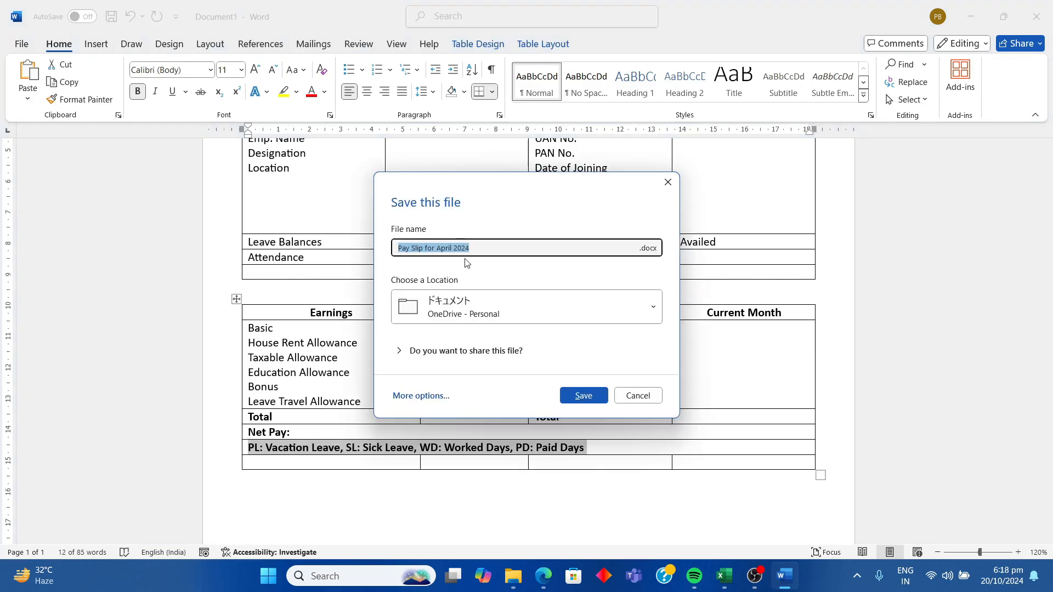
left_click(582, 396)
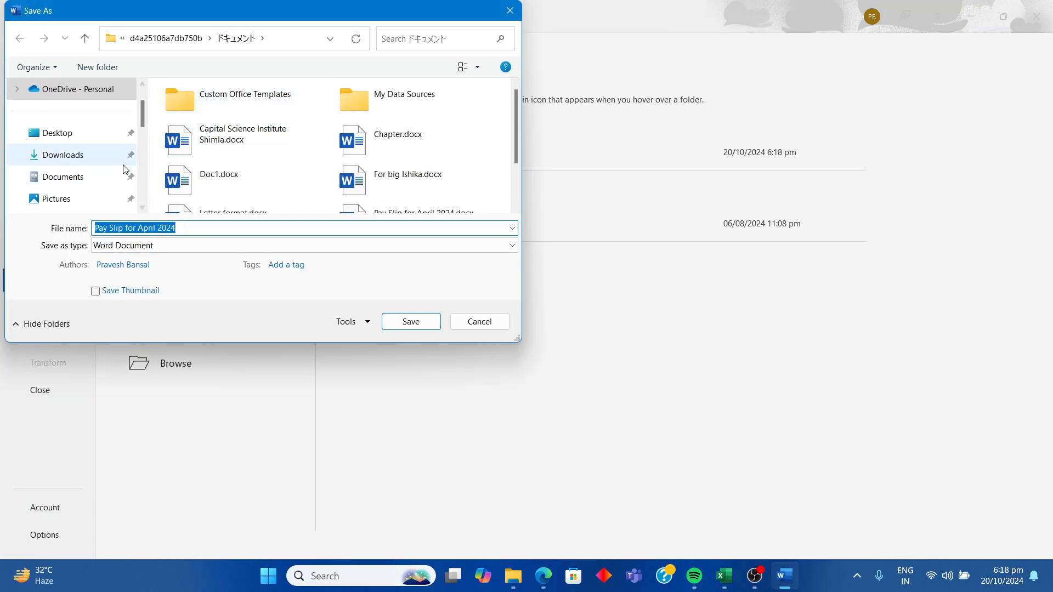
left_click(70, 181)
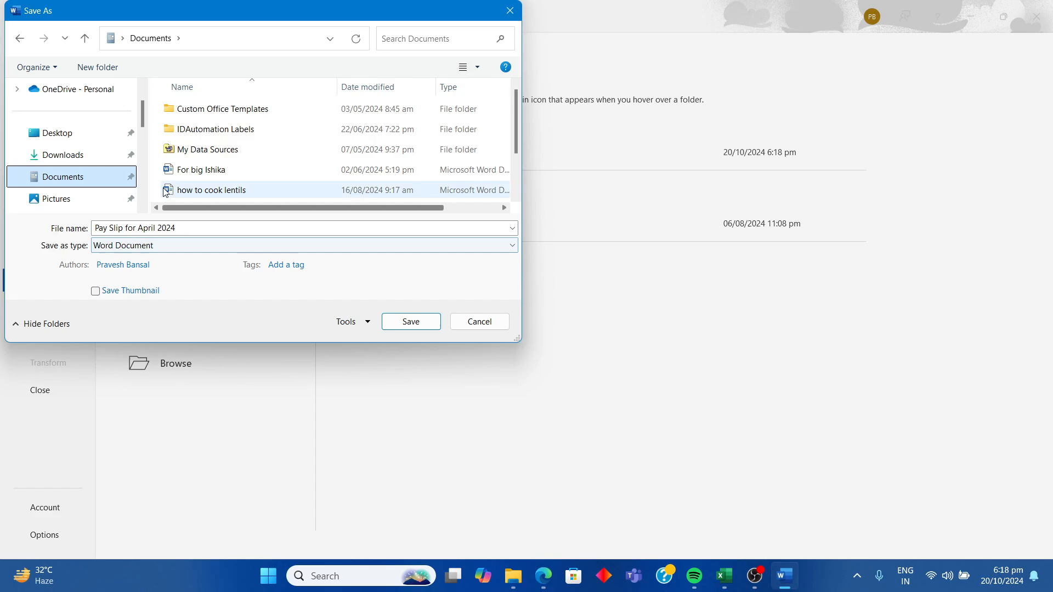
triple_click(210, 226)
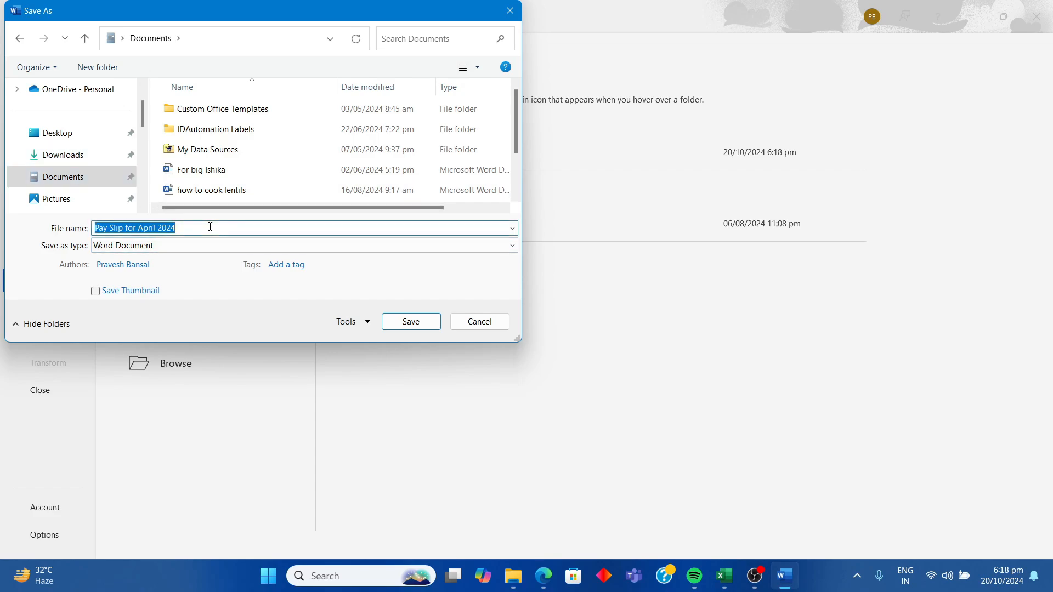
type("Template Salary Sl")
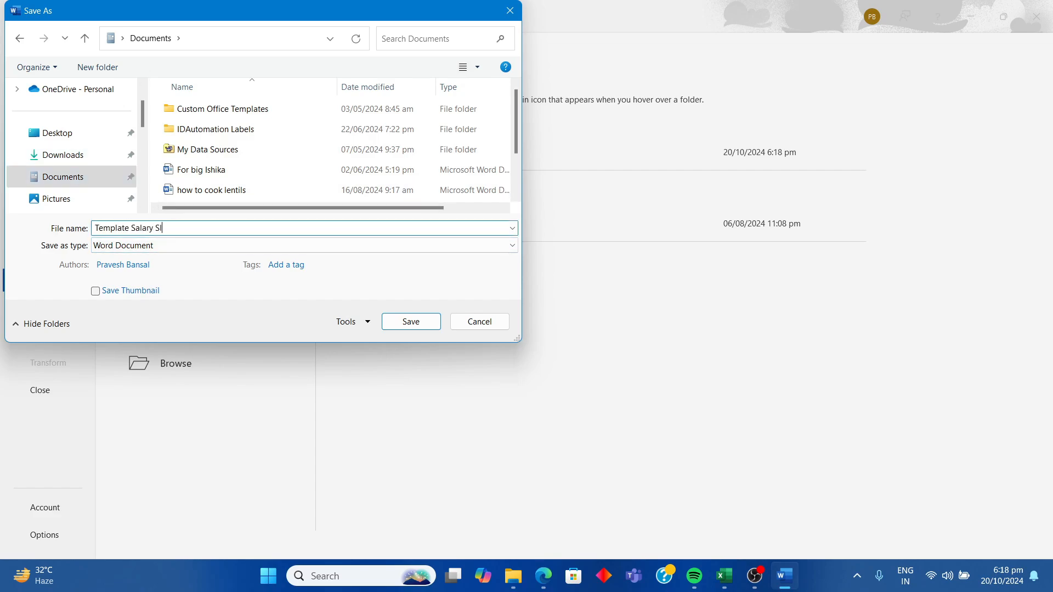
type("ip")
left_click(416, 324)
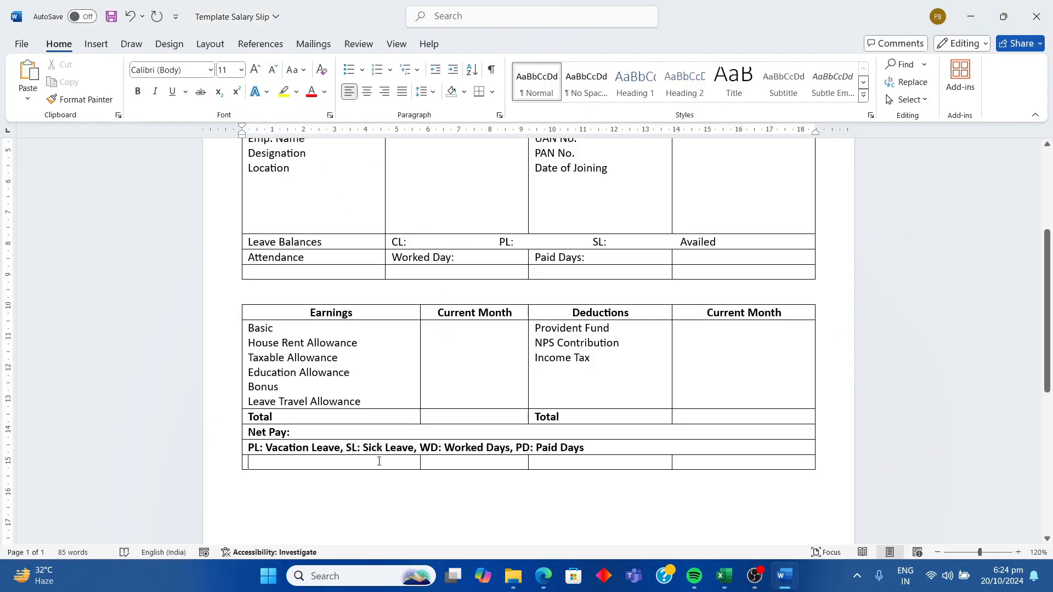
- Merge the cells of the empty row below the abbreviation legend into one cell
left_click_drag(311, 464, 717, 466)
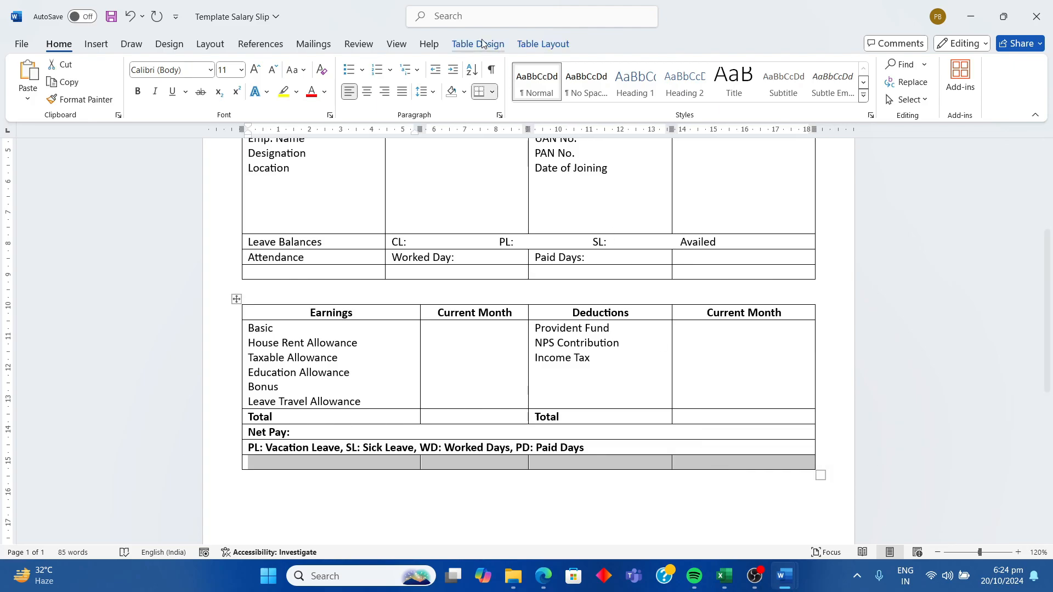
left_click(550, 46)
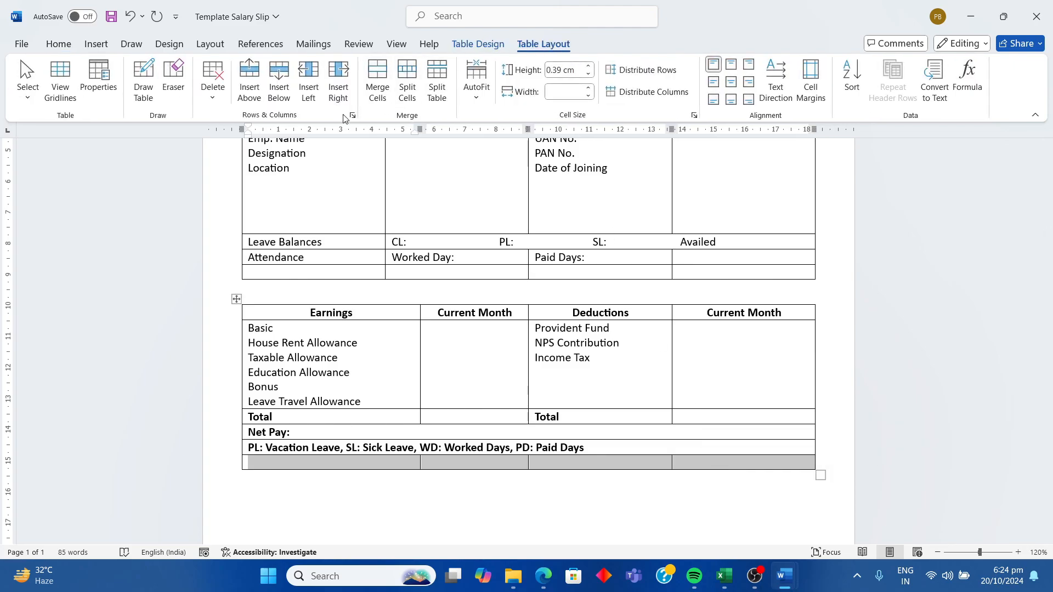
left_click(381, 78)
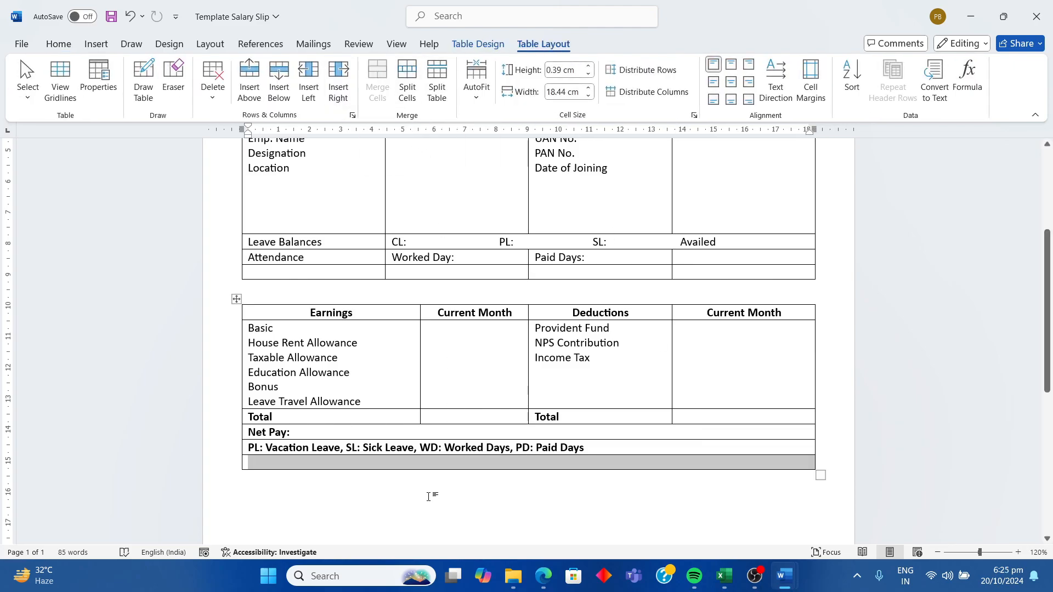
left_click(369, 464)
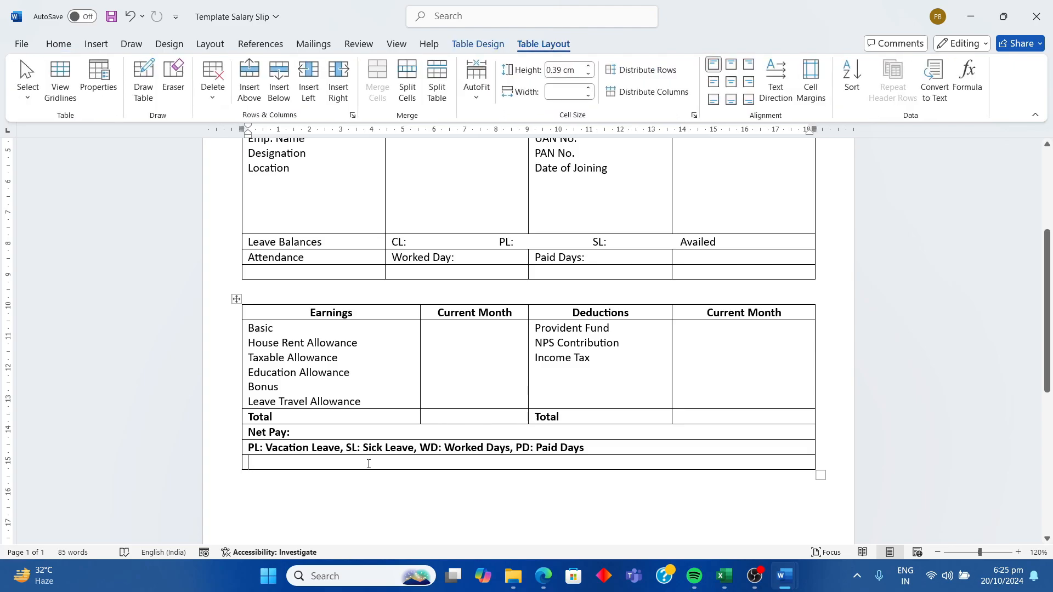
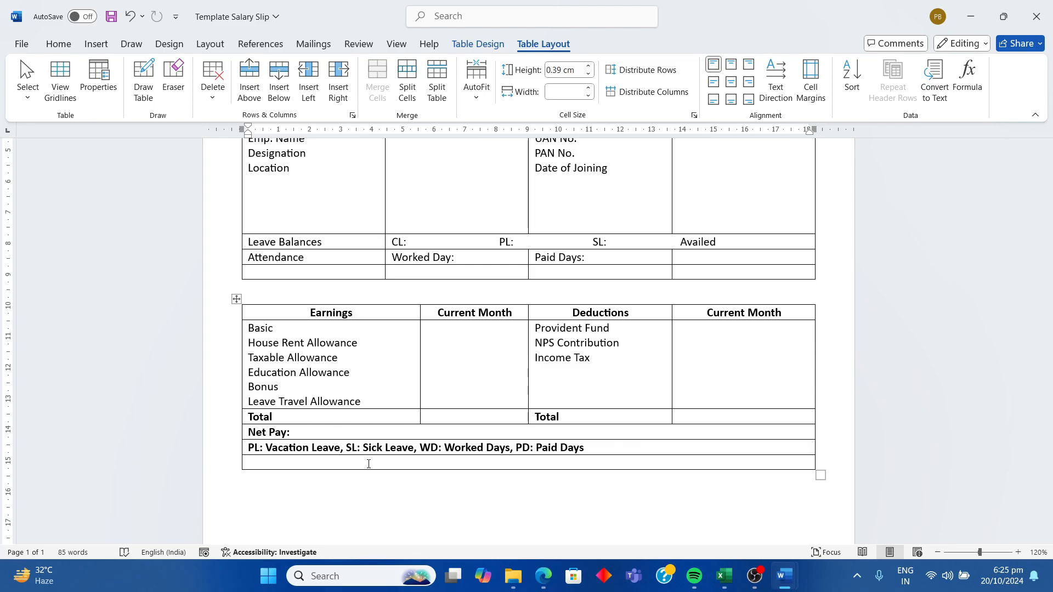
- Copy the corporate number, phone, fax and website lines from Document2 into the merged row below the abbreviation legend
key("alt+Tab")
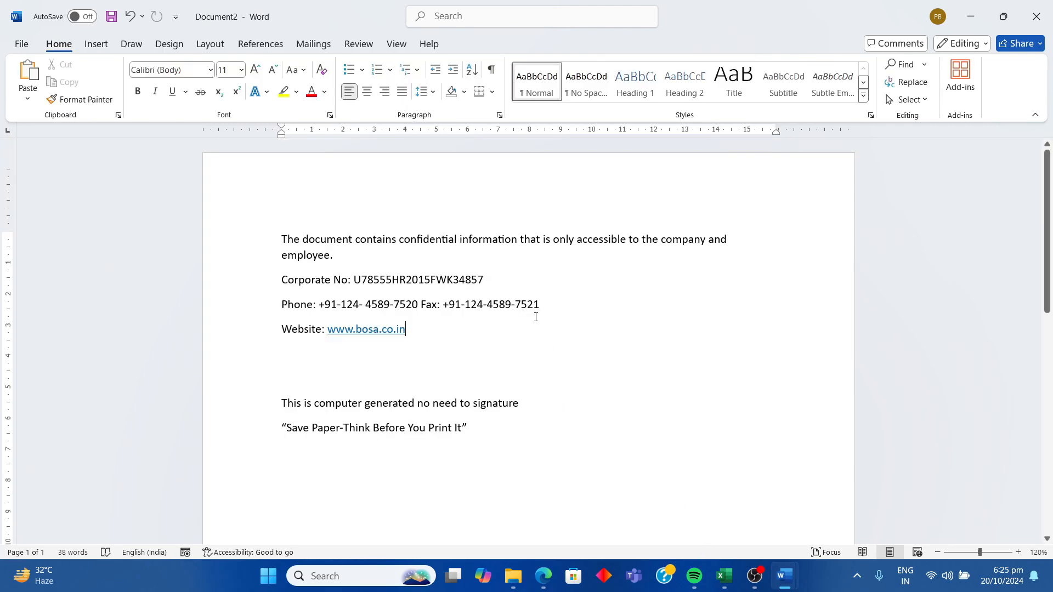
left_click(492, 334)
left_click_drag(411, 331, 280, 289)
key("ctrl+c")
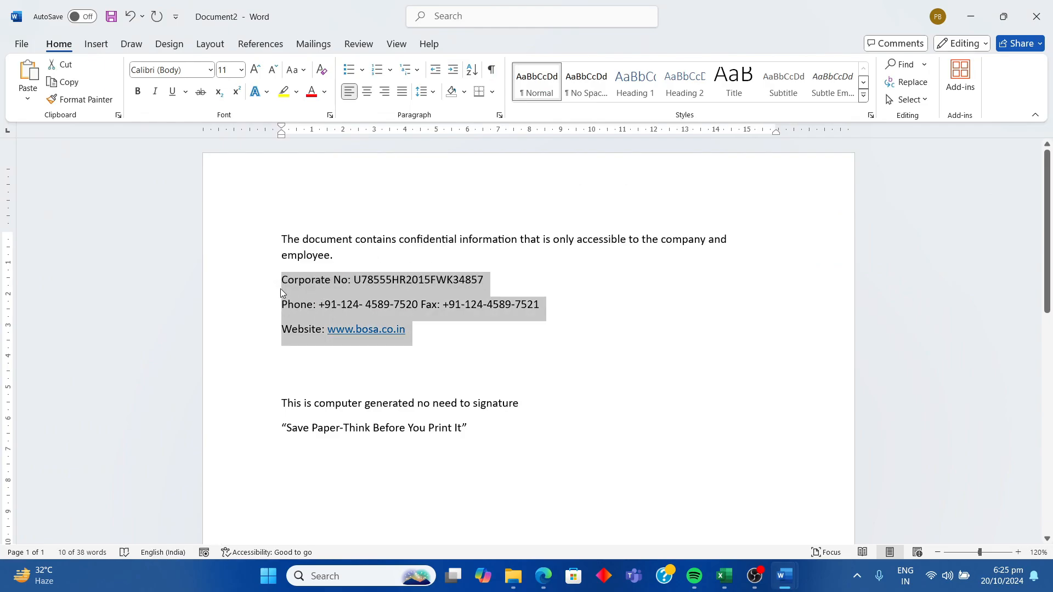
key("alt+Tab")
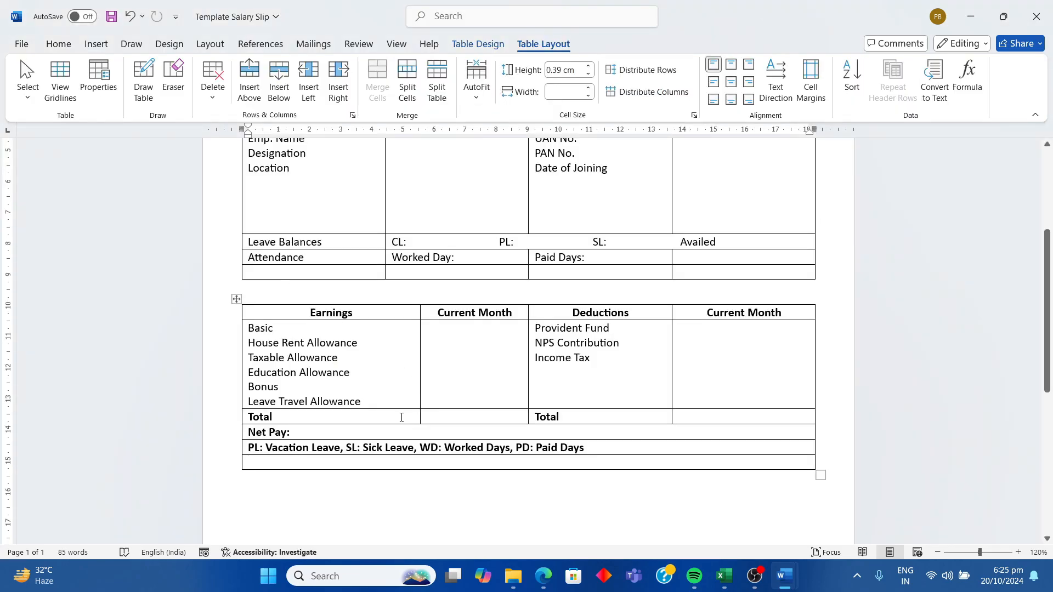
key("ctrl+v")
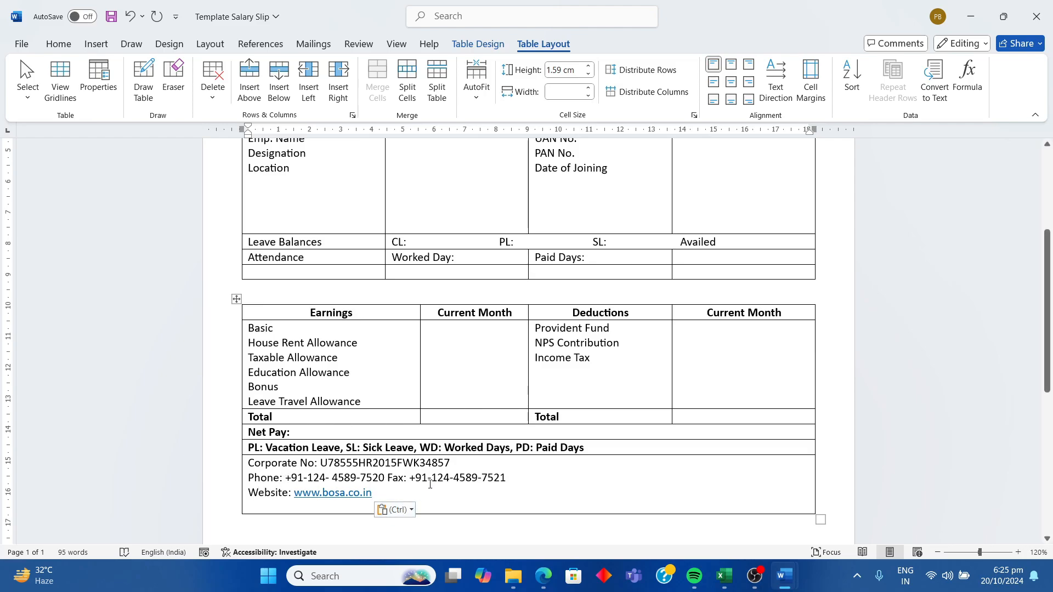
- Add the heading "DISCLAIMER:" on a new line below the website
key("Return")
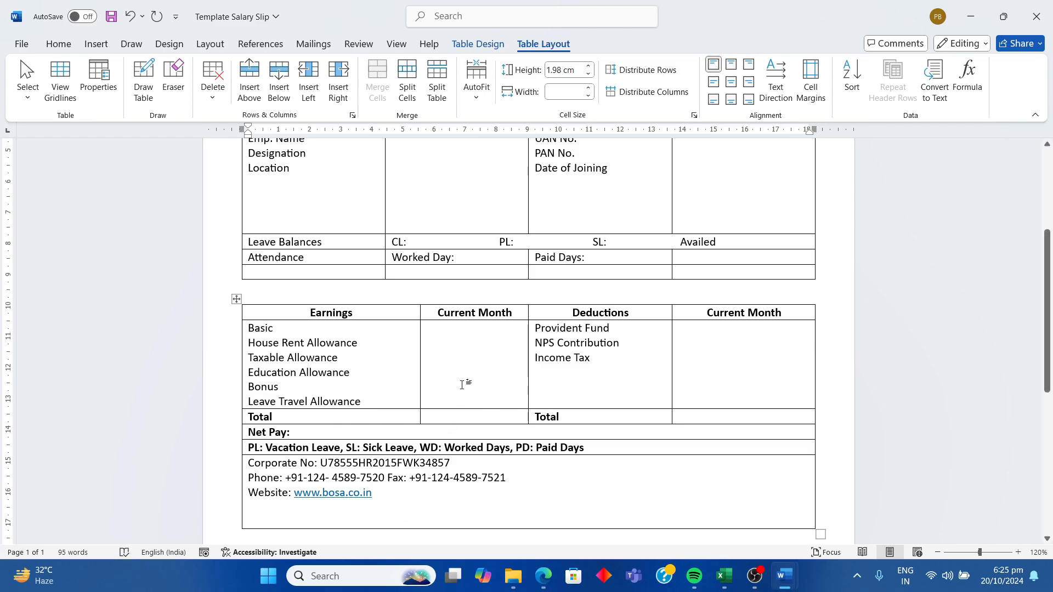
scroll(462, 384, "down", 1)
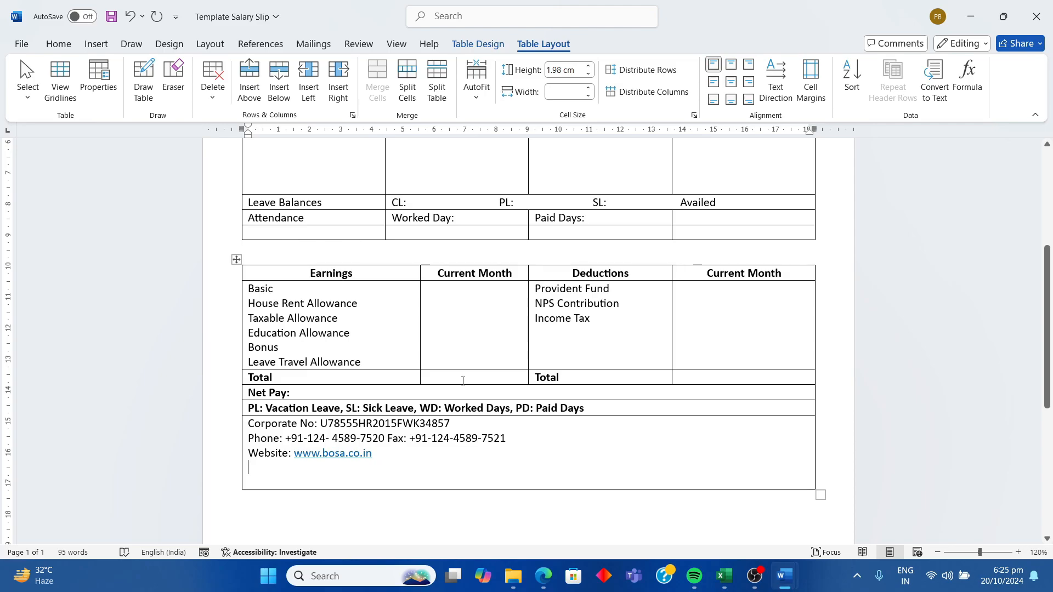
type("DISCLAIMER")
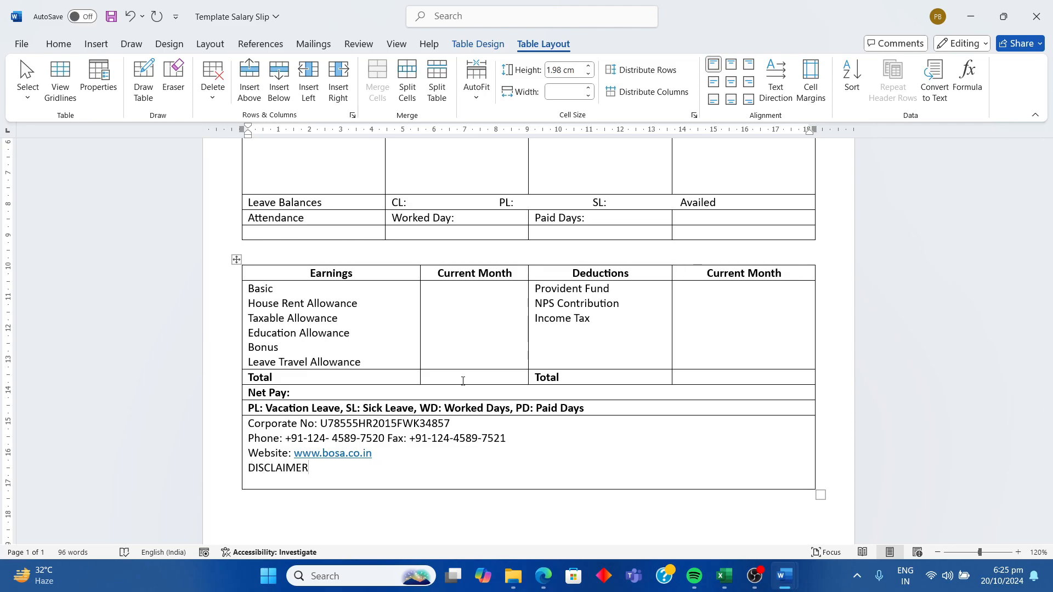
type(":")
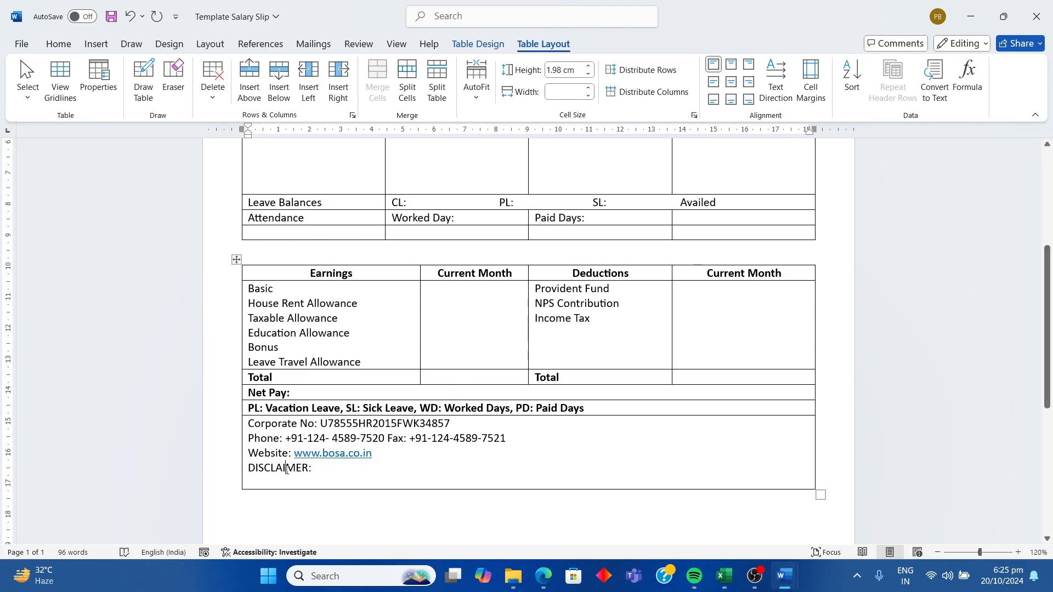
- Center the "DISCLAIMER:" heading, make it bold, and start a new line below it
left_click(58, 44)
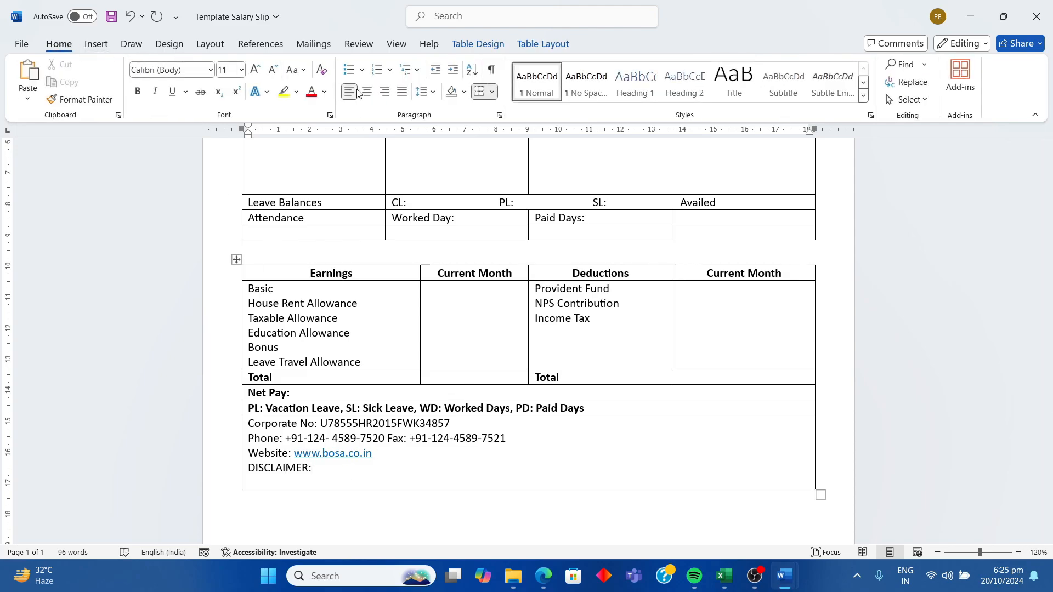
left_click(366, 92)
left_click_drag(498, 469, 496, 477)
key("ctrl+b")
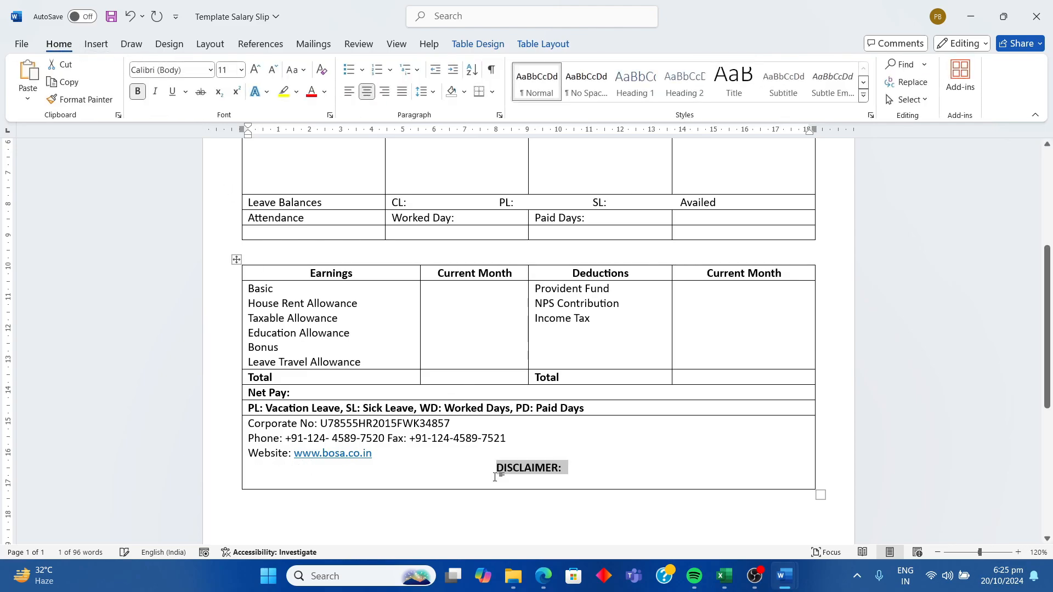
left_click(573, 470)
key("Return")
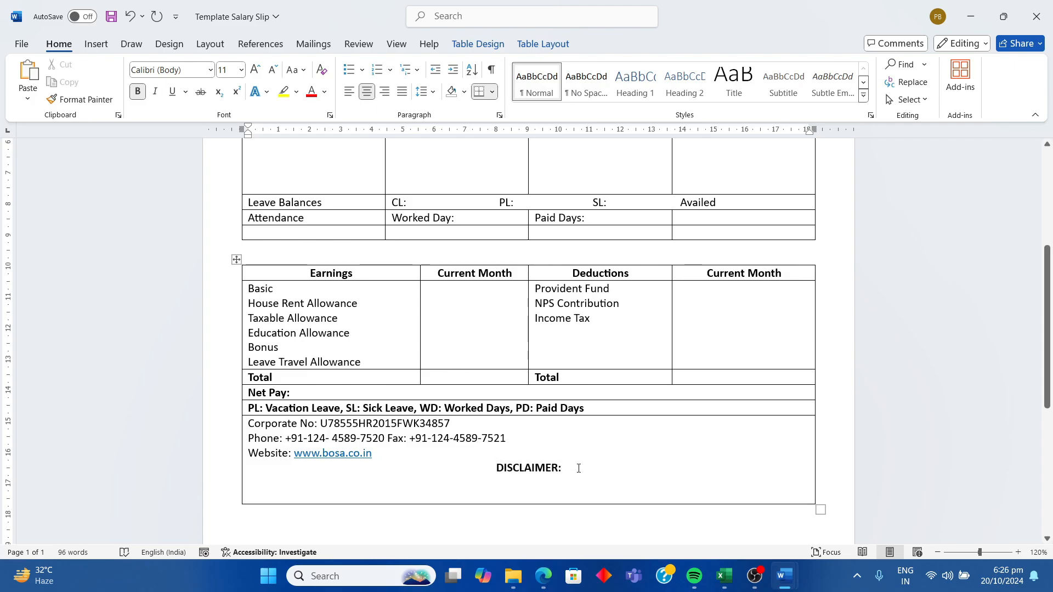
- Copy the confidentiality sentence from Document2 onto the line below the "DISCLAIMER:" heading
key("alt+Tab")
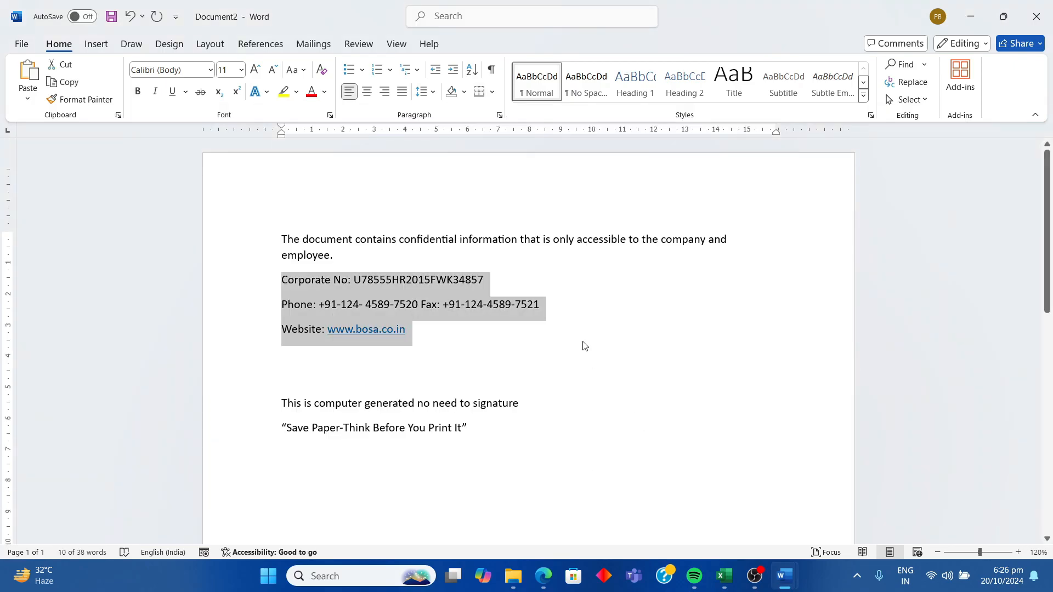
left_click_drag(341, 257, 294, 240)
key("ctrl+c")
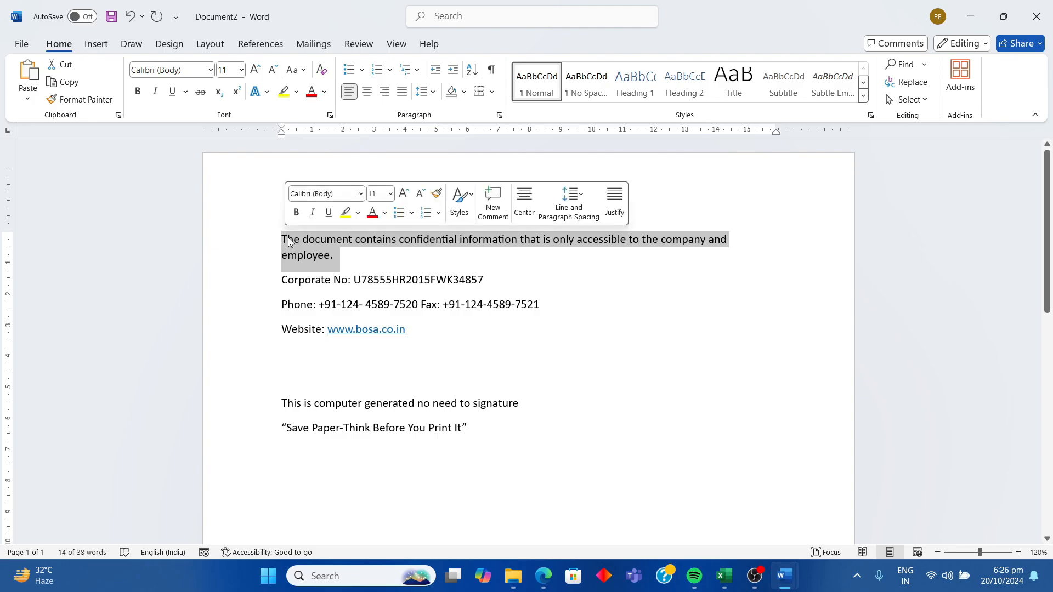
key("alt+Tab")
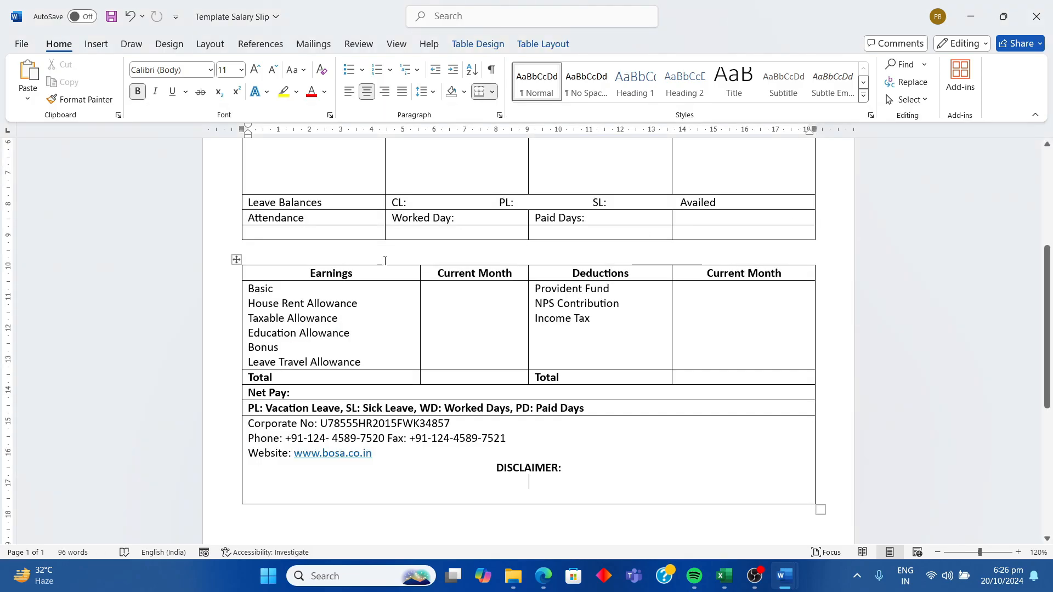
key("ctrl+v")
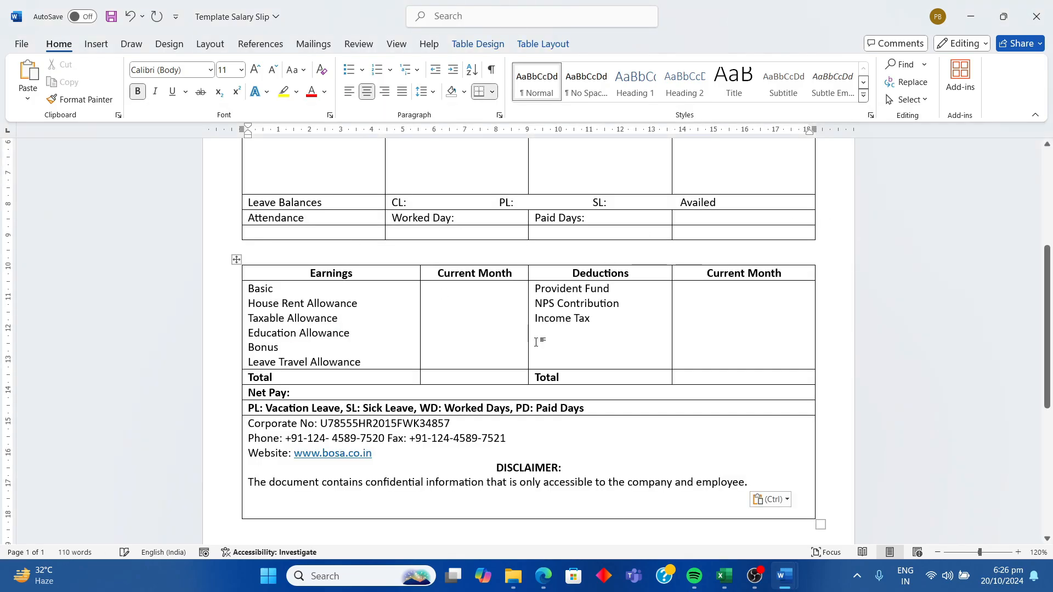
- Copy "This is computer generated no need to signature" from Document2 to the line below the table
left_click(366, 483)
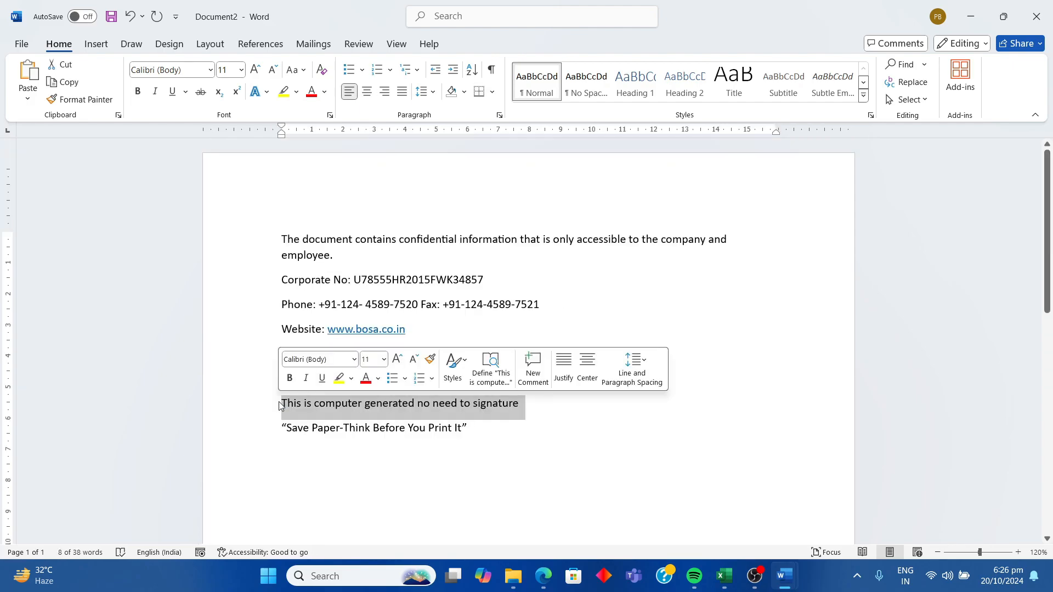
key("ctrl+c")
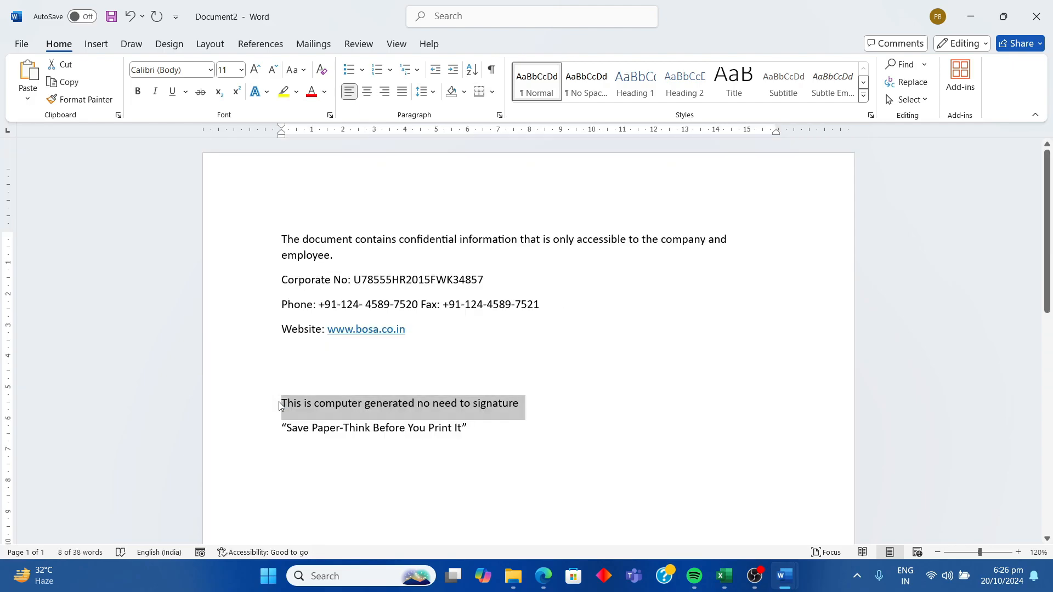
key("alt+Tab")
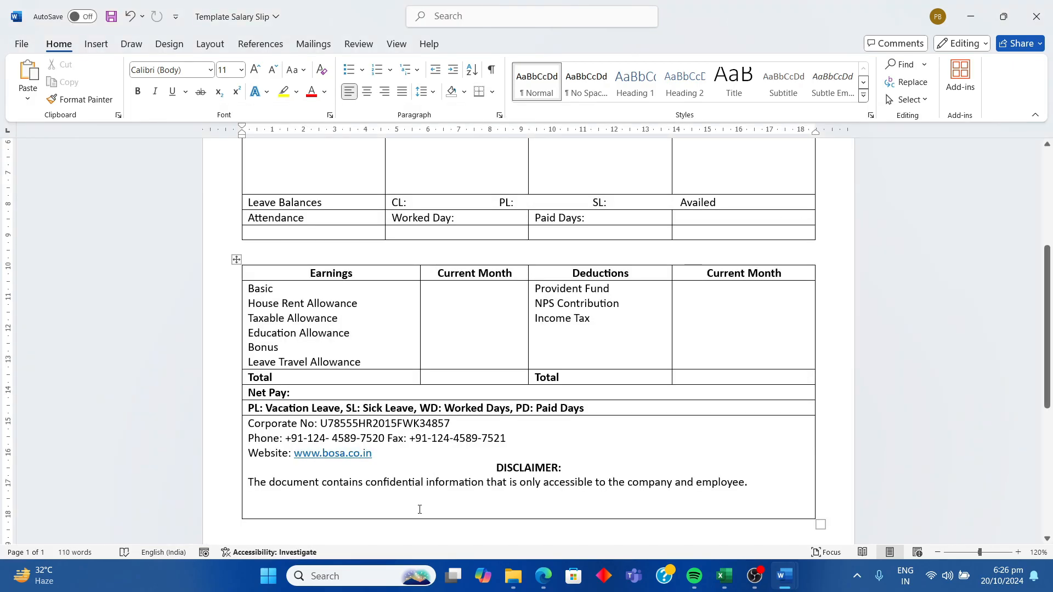
left_click(420, 526)
key("ctrl+v")
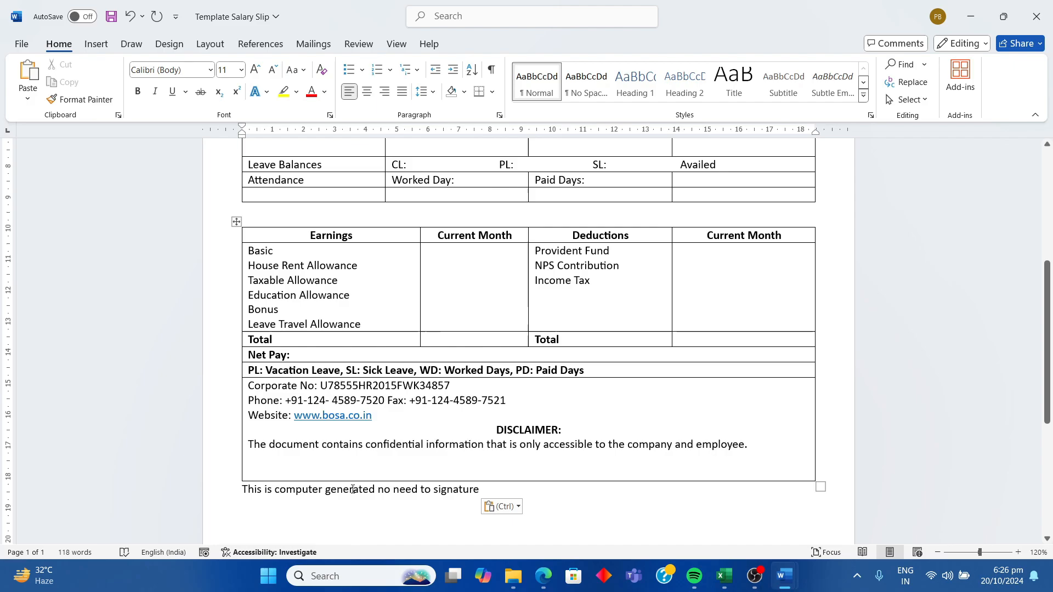
- Insert "document" after "generated" in the signature note below the table and center that line
left_click(377, 490)
type("document")
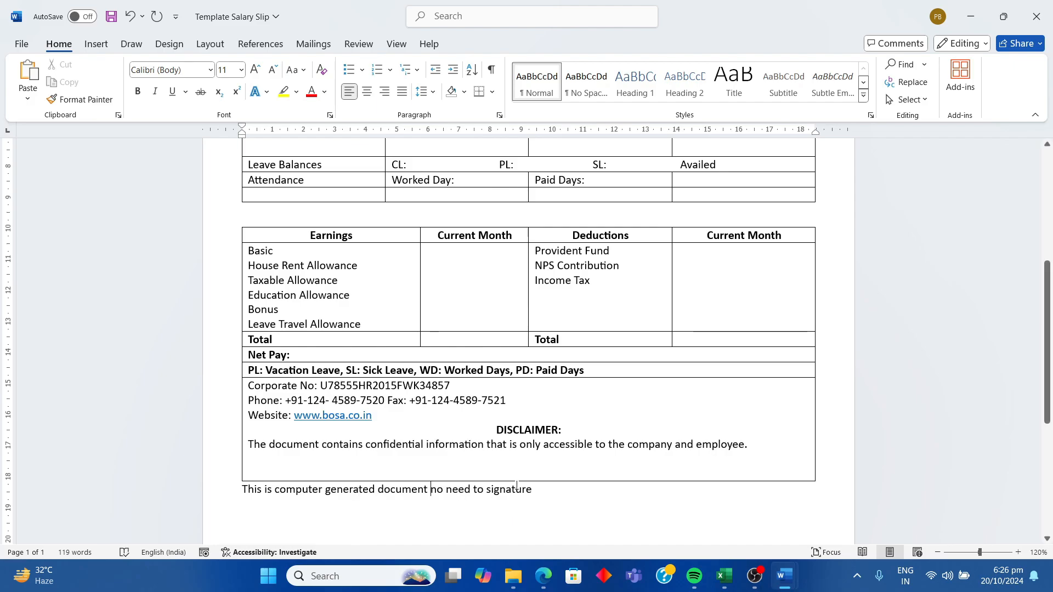
left_click_drag(550, 491, 500, 492)
left_click(449, 492)
left_click(367, 92)
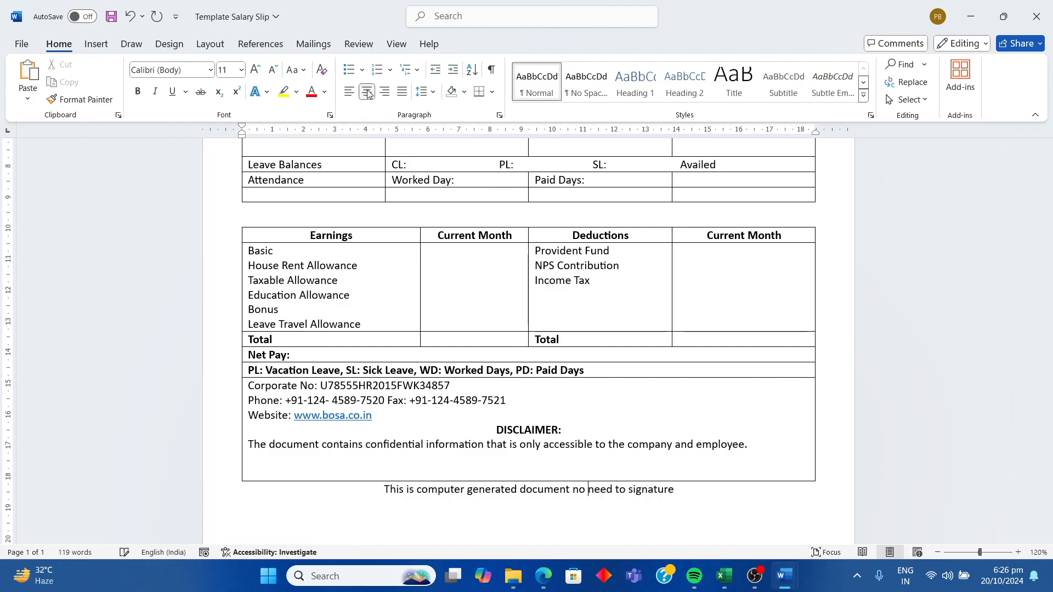
- Enclose the signature note below the table in double quotation marks
left_click(798, 503)
type("\"")
key("Home")
type("\"")
left_click(698, 490)
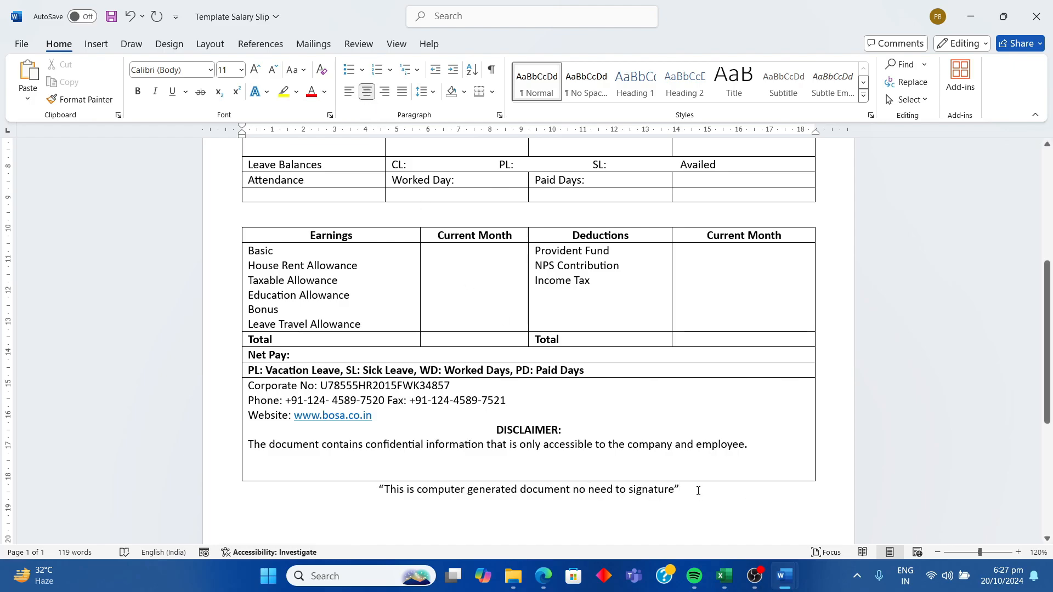
- Copy the line "Save Paper-Think Before You Print It" from Document2 onto a new line below the signature note
key("Return")
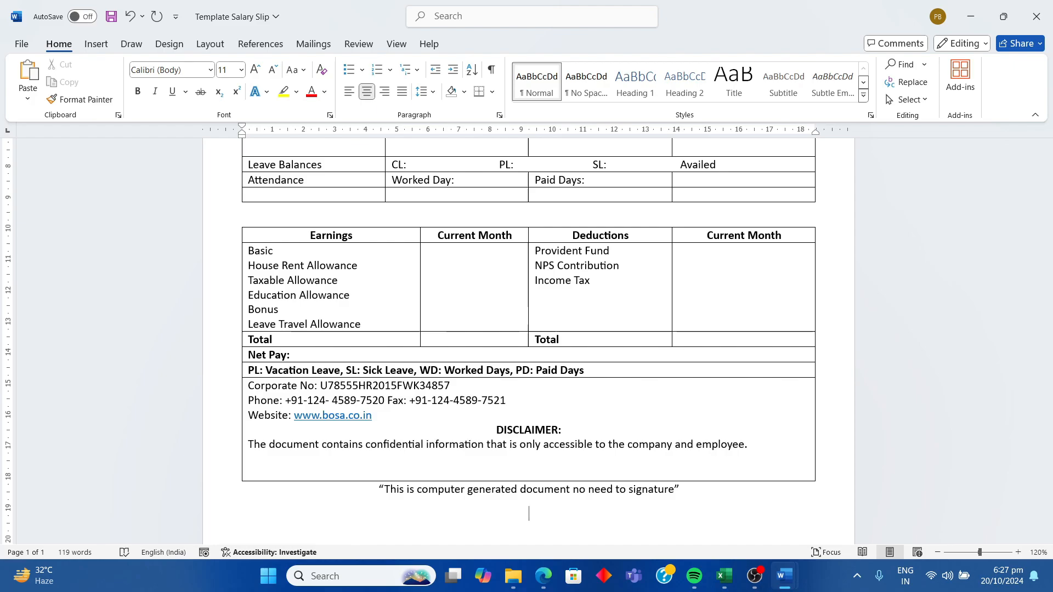
mouse_move(795, 579)
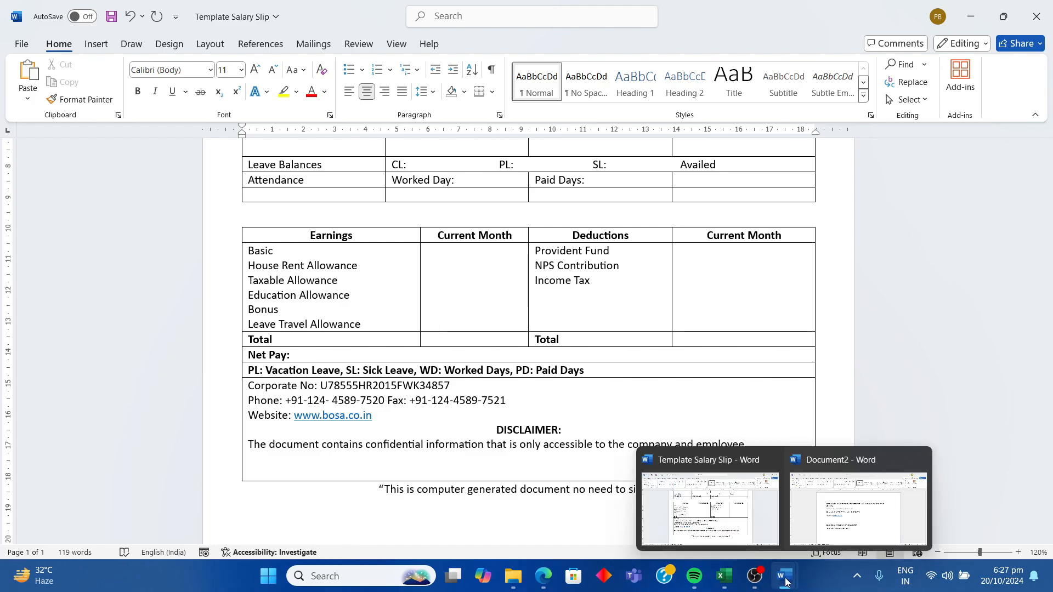
left_click(847, 521)
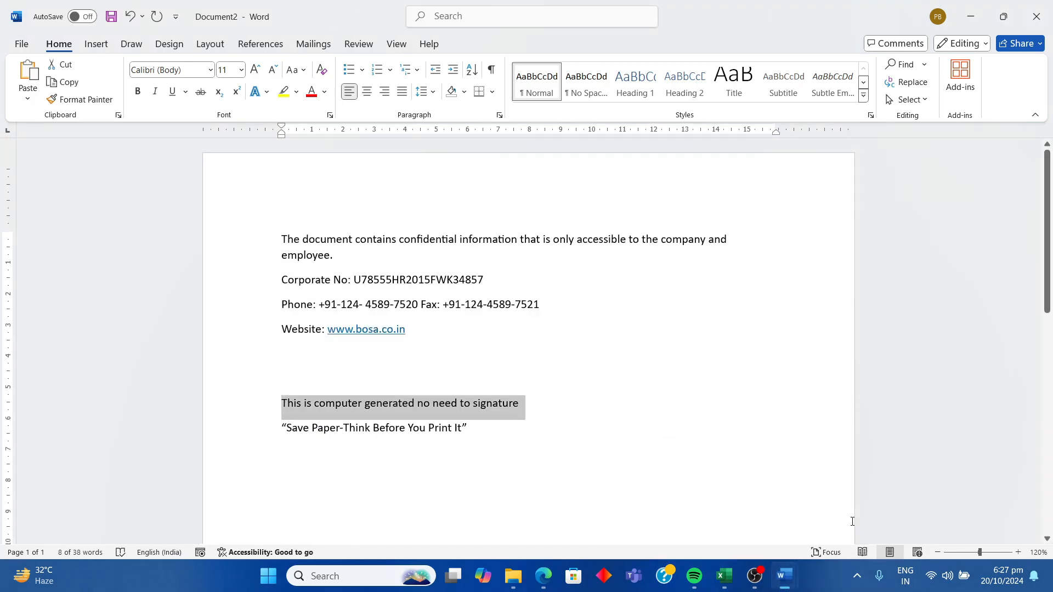
left_click_drag(469, 428, 283, 433)
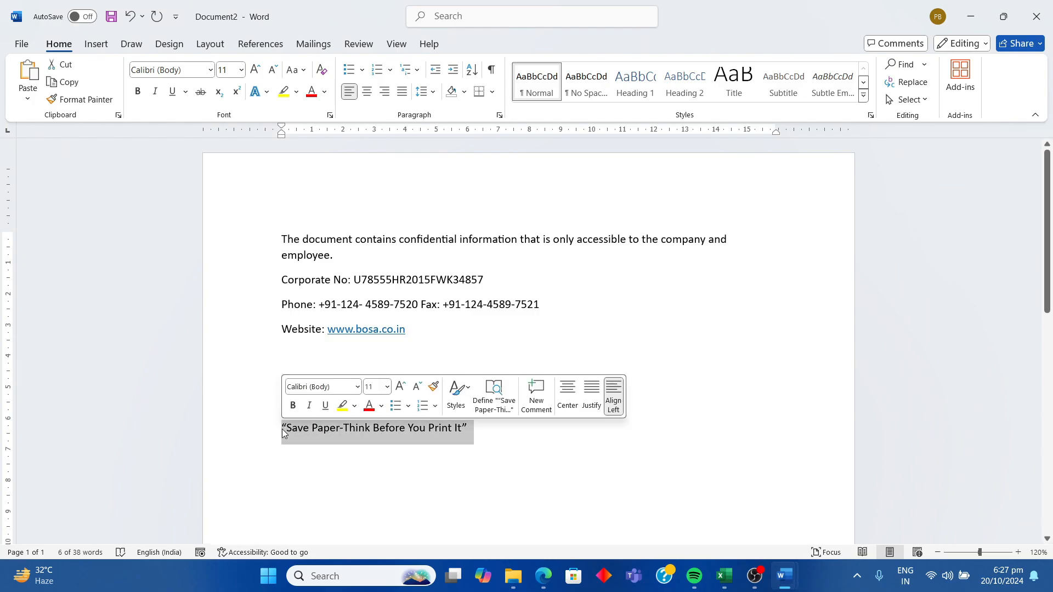
key("alt+Tab")
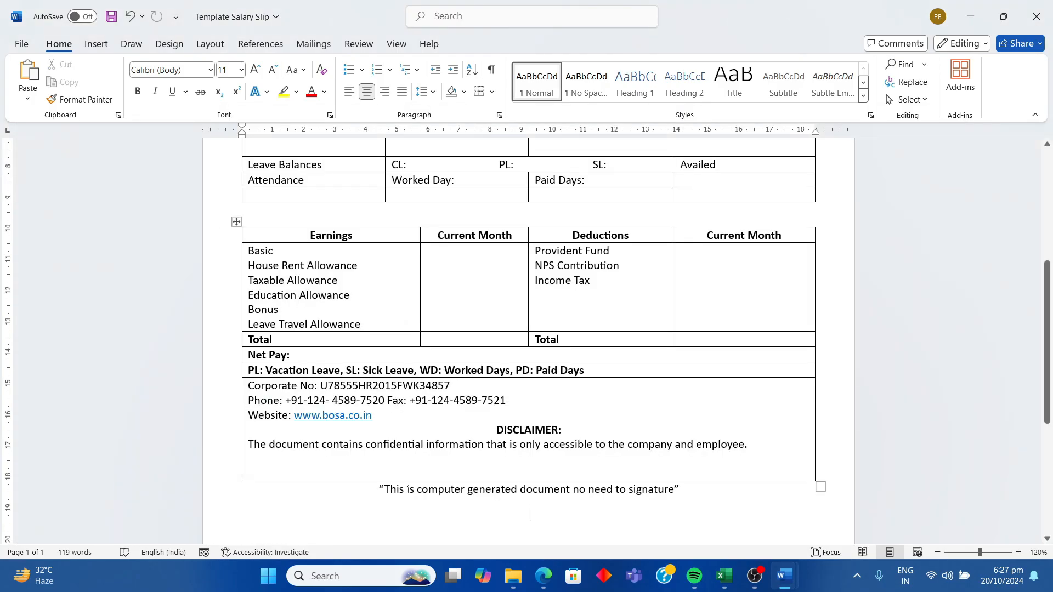
key("ctrl+v")
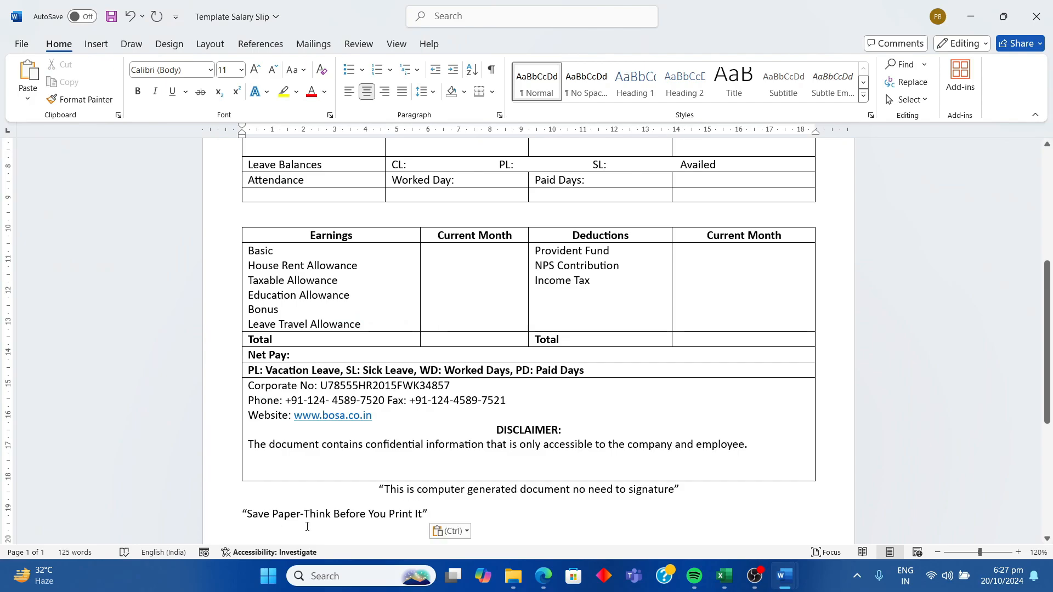
- Center the "Save Paper-Think Before You Print It" line and make it bold
left_click(307, 526)
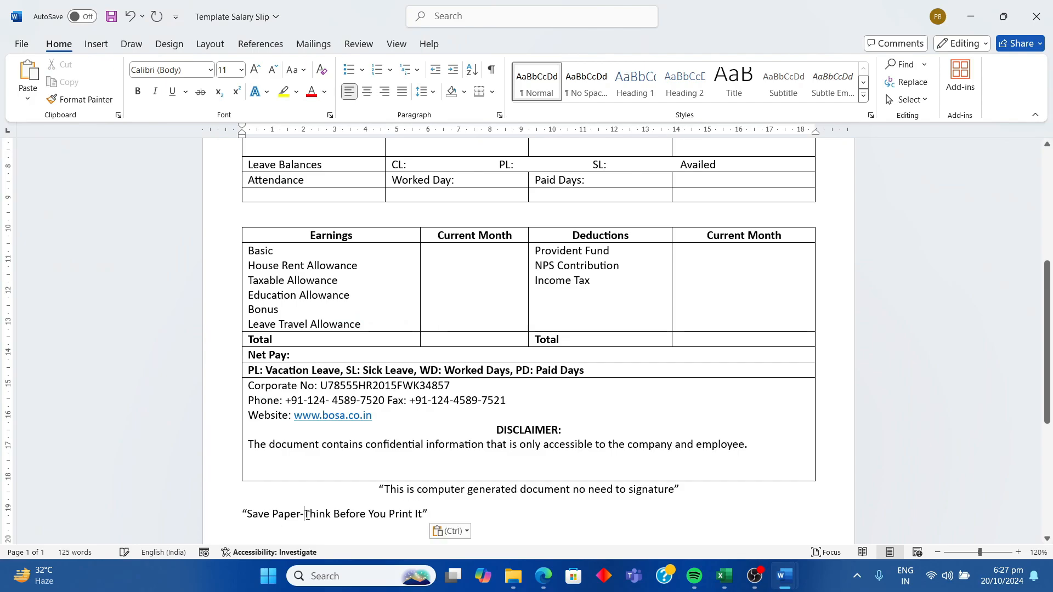
left_click(368, 92)
left_click_drag(624, 518, 433, 515)
left_click(442, 487)
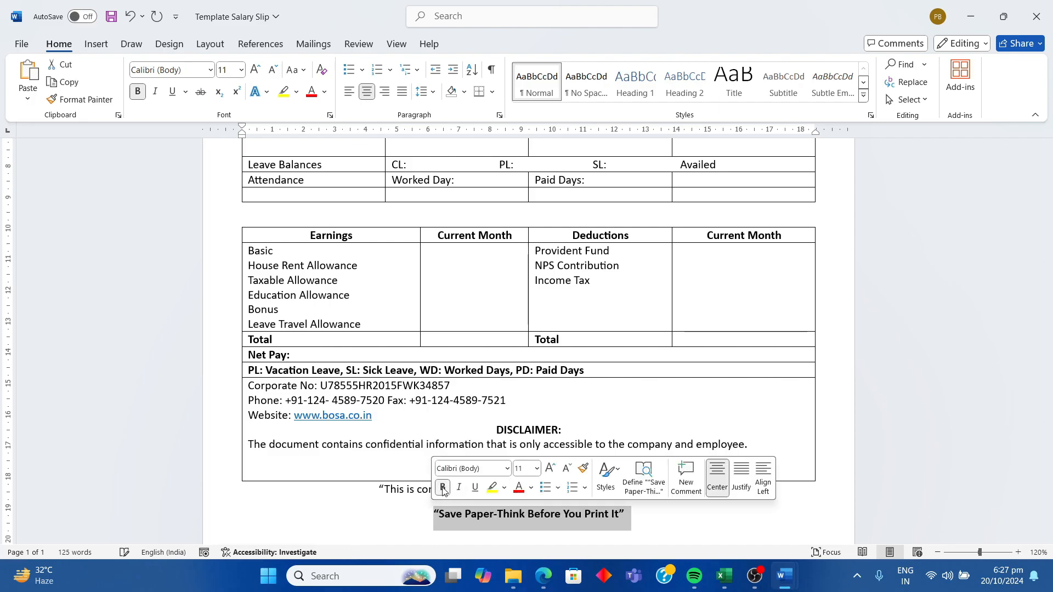
left_click(672, 512)
scroll(630, 470, "down", 5)
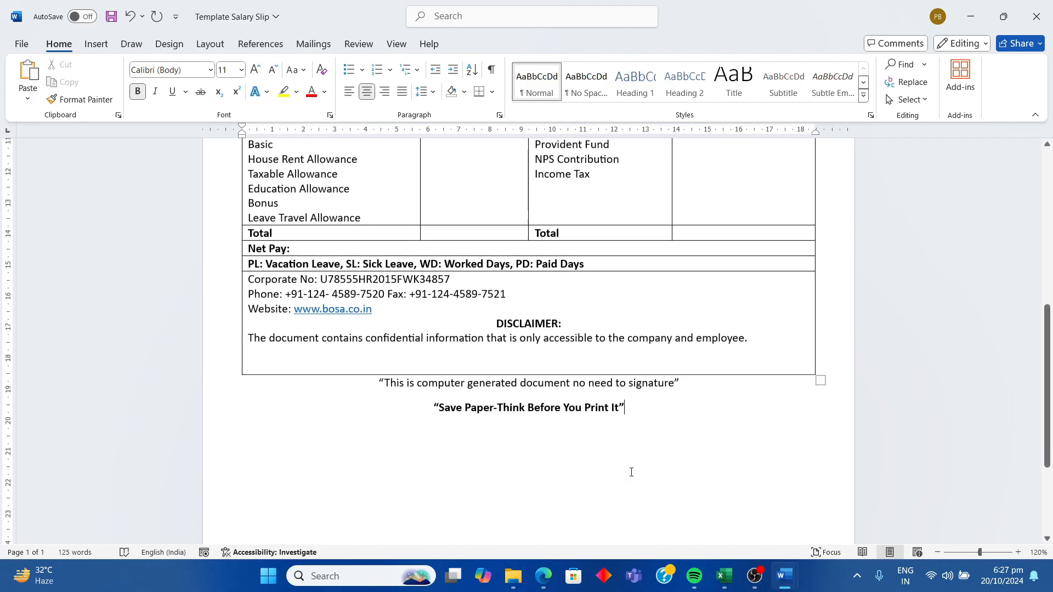
scroll(631, 441, "up", 10)
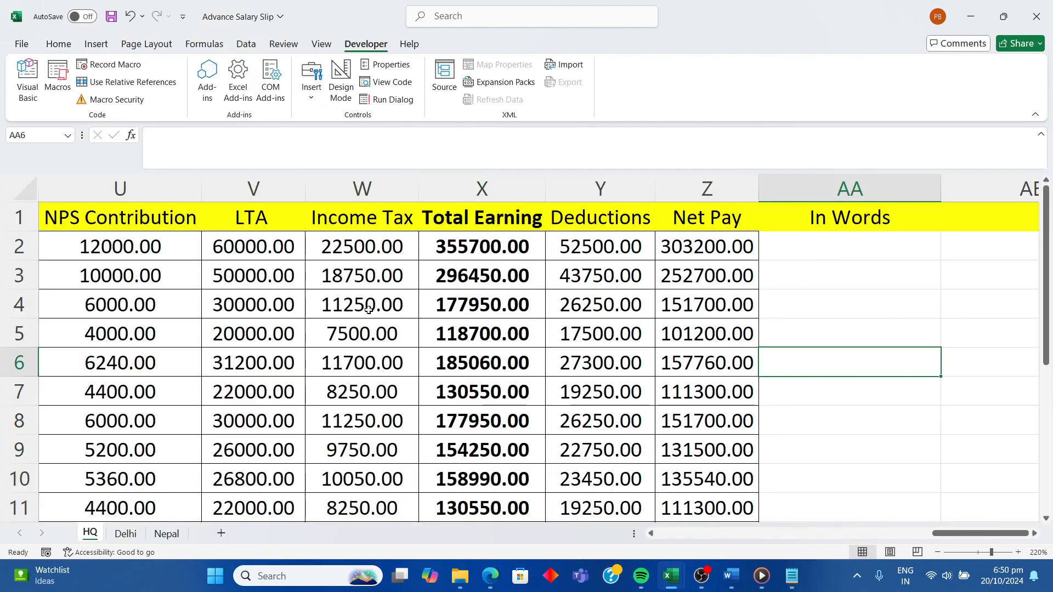
- Switch to the Excel salary workbook and examine the row 1 headers around Total Earning, Deductions, Net Pay and In Words
left_click(503, 224)
key("Left")
key("Left")
key("Left")
key("Left")
key("Left")
key("Left")
key("Left")
key("Left")
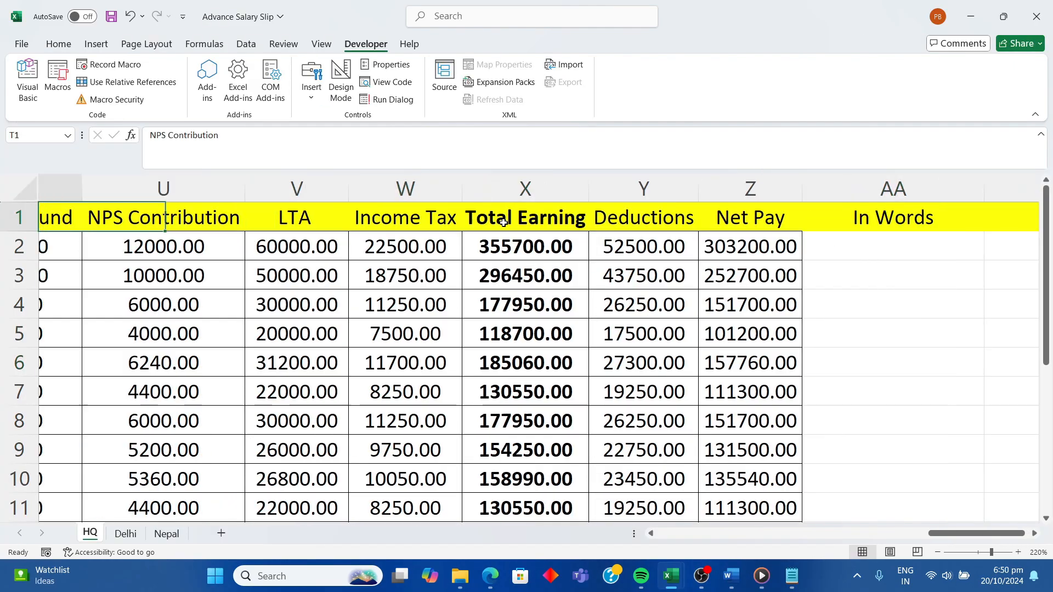
key("Right")
key("Right")
key("Right")
key("Right")
key("Right")
key("Right")
key("Right")
key("Right")
key("Right")
key("Right")
key("Right")
key("Right")
key("Right")
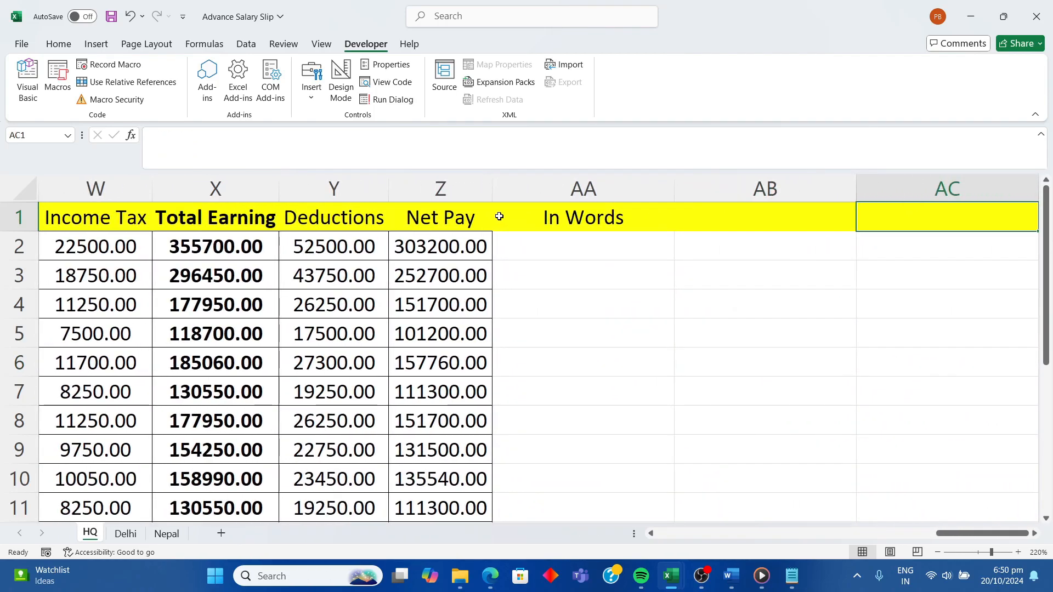
- Enter the formula =spellnumber(Z2) in cell AA2 to write the first employee's net pay in words
left_click(476, 218)
left_click(527, 249)
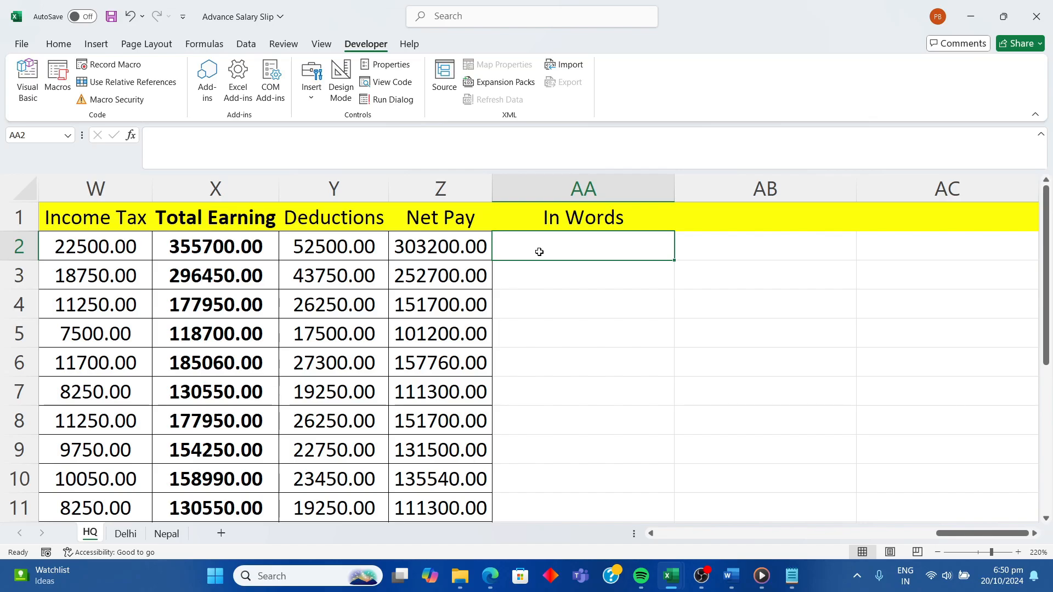
left_click(562, 220)
left_click(587, 245)
type("=")
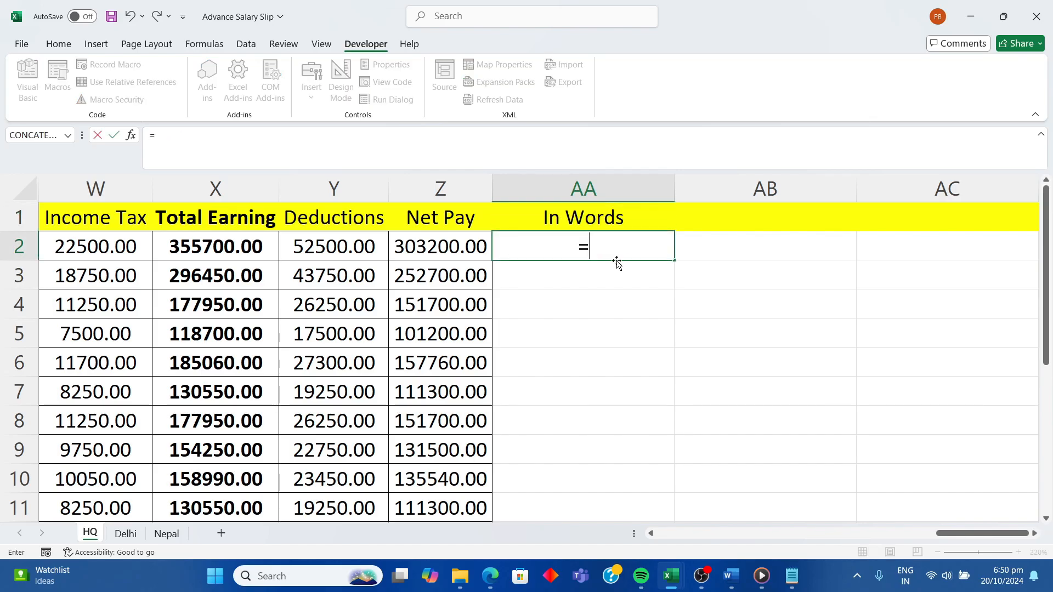
type("spell")
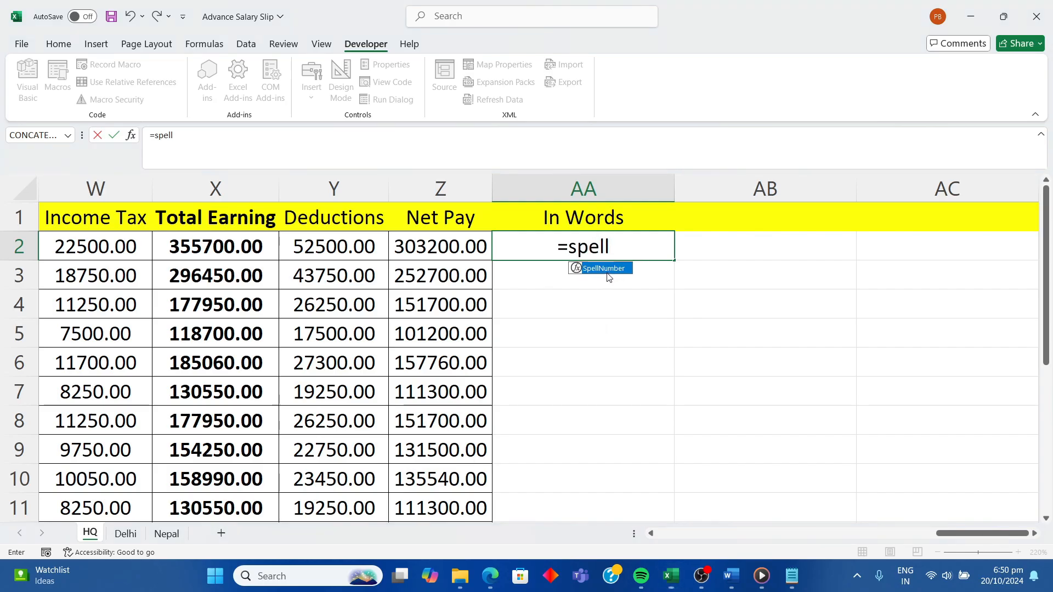
type("nu")
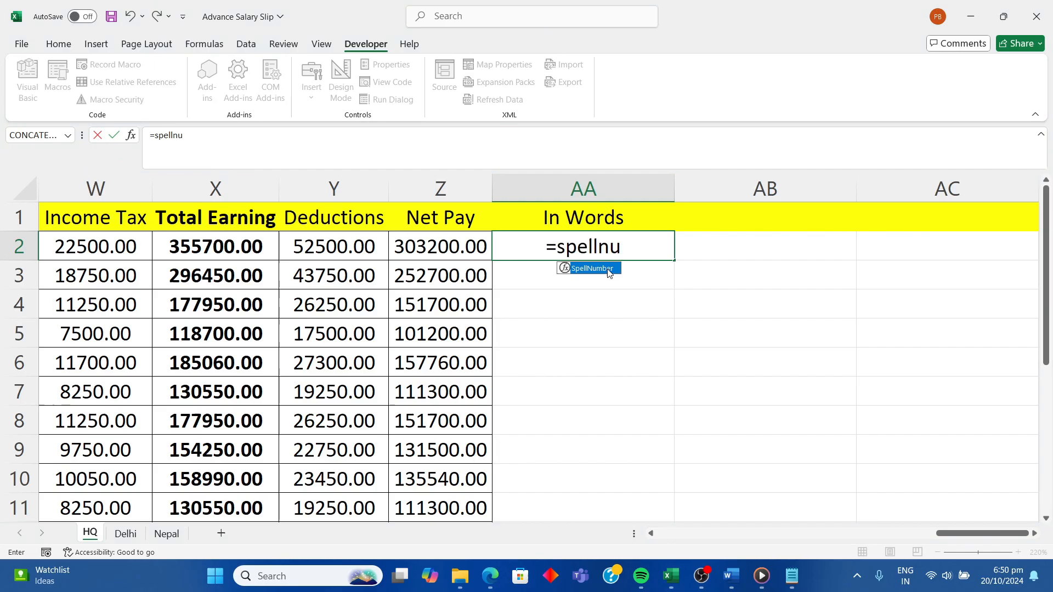
type("mber(")
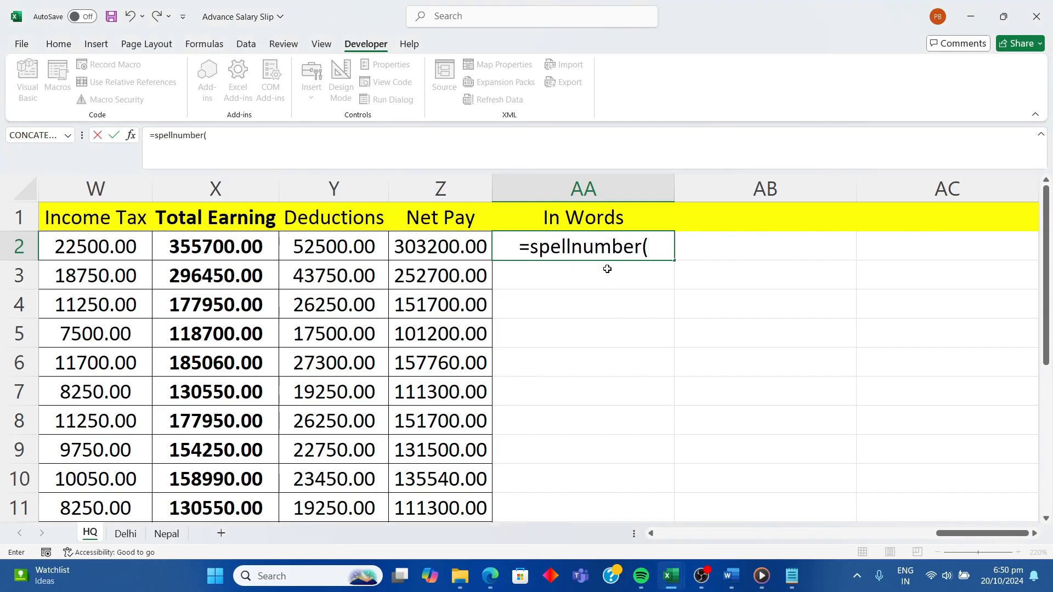
left_click(432, 247)
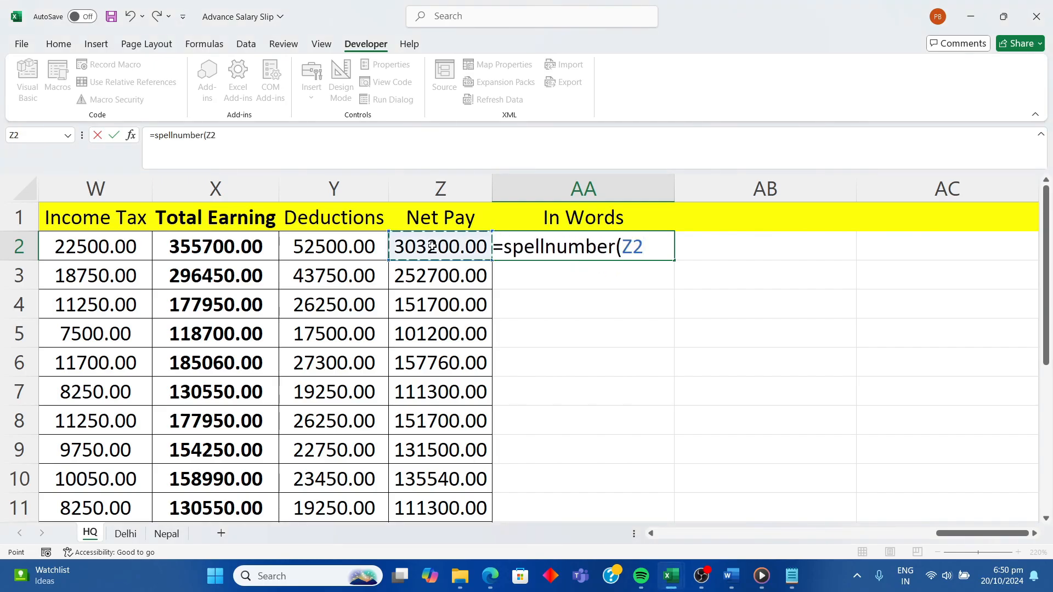
type(")")
key("Return")
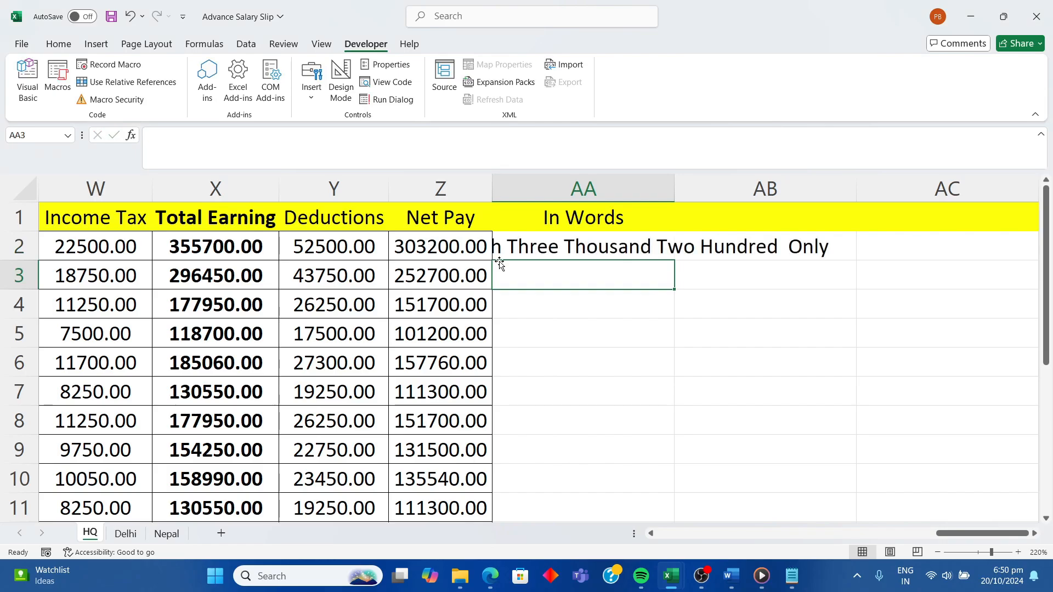
- Fill the SpellNumber formula from AA2 down the In Words column and autofit the column to its longest entry
left_click(563, 250)
double_click(678, 189)
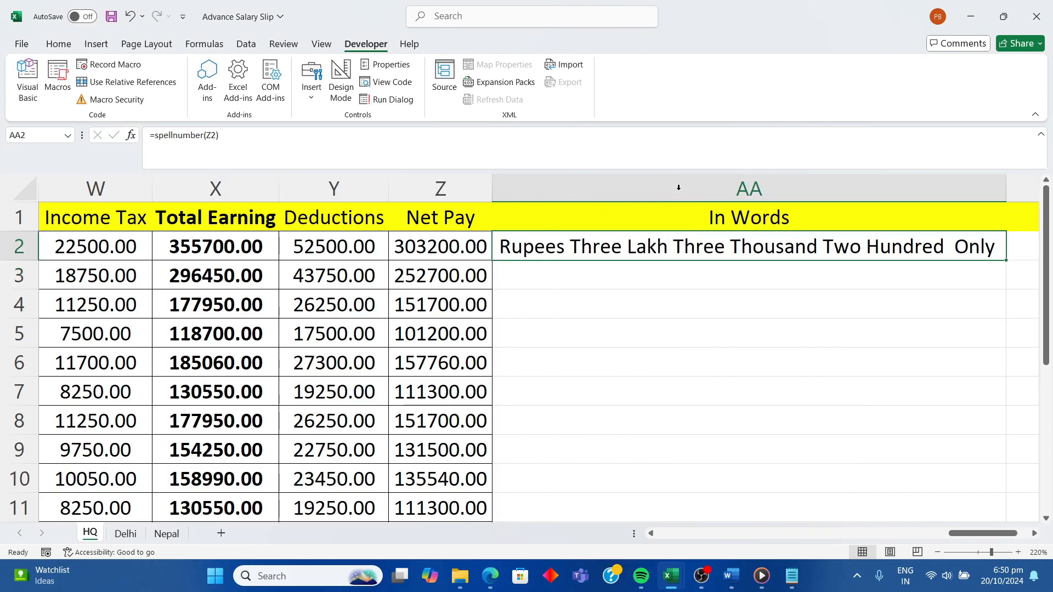
left_click(757, 375)
left_click(660, 249)
double_click(1005, 261)
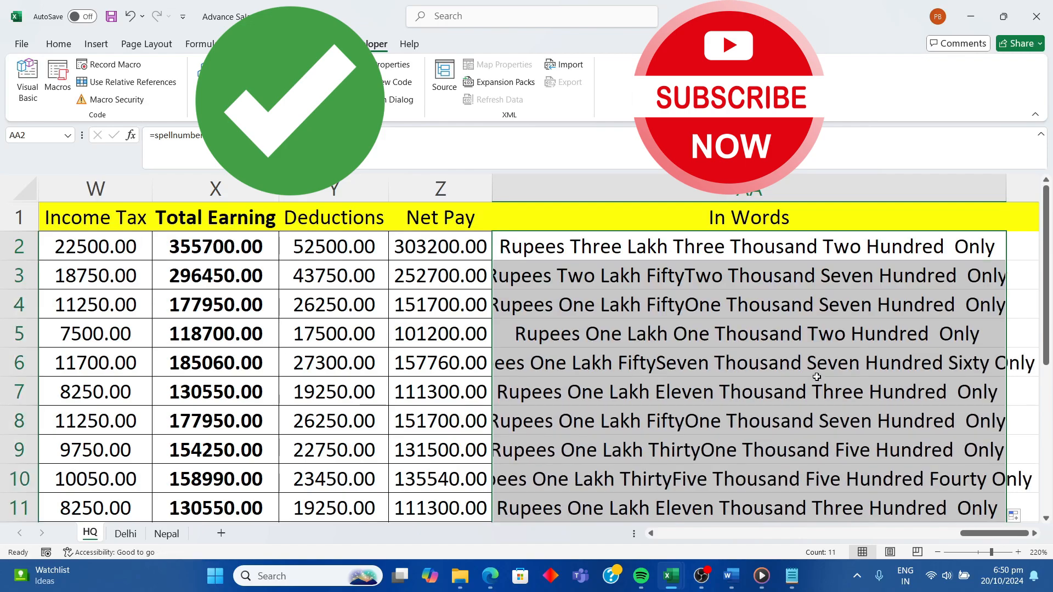
double_click(1009, 196)
left_click(871, 390)
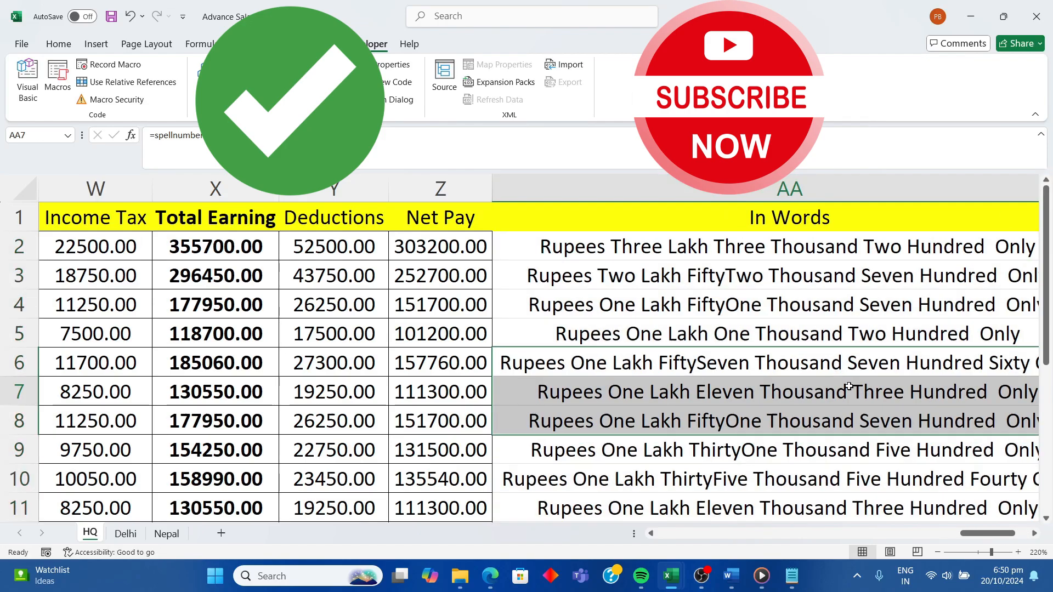
left_click(1034, 533)
left_click(1034, 534)
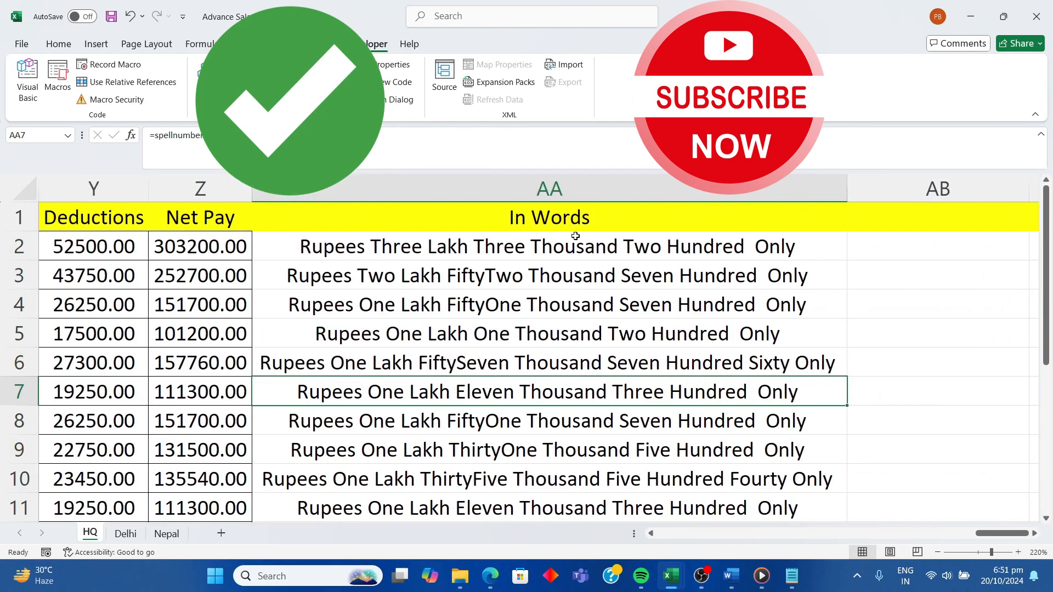
- Check the amounts in words in column AA against the Net Pay figures for all rows
left_click(585, 256)
scroll(586, 262, "down", 4)
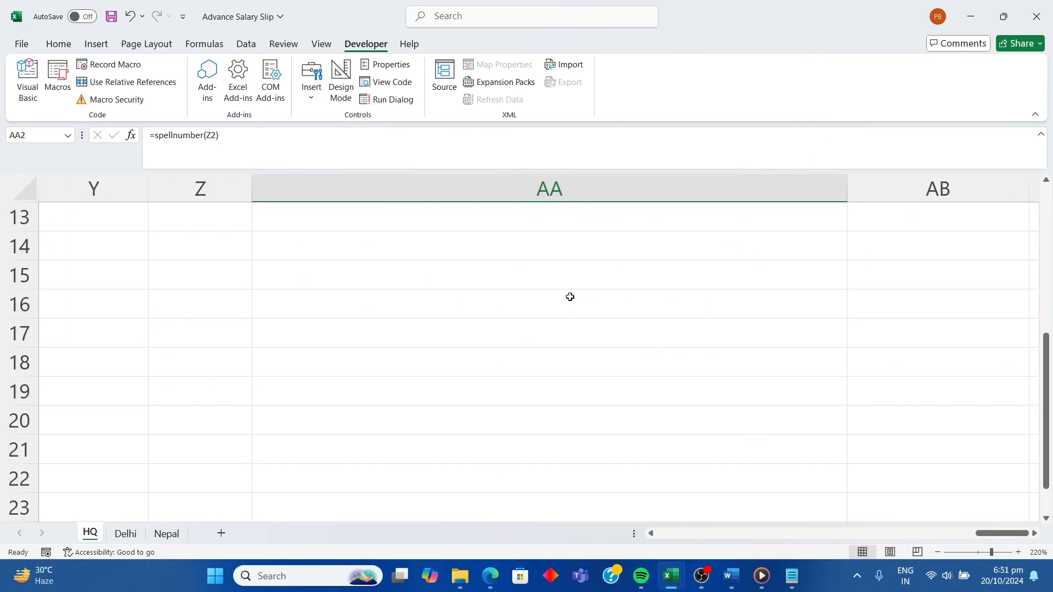
scroll(568, 296, "up", 3)
left_click(493, 428)
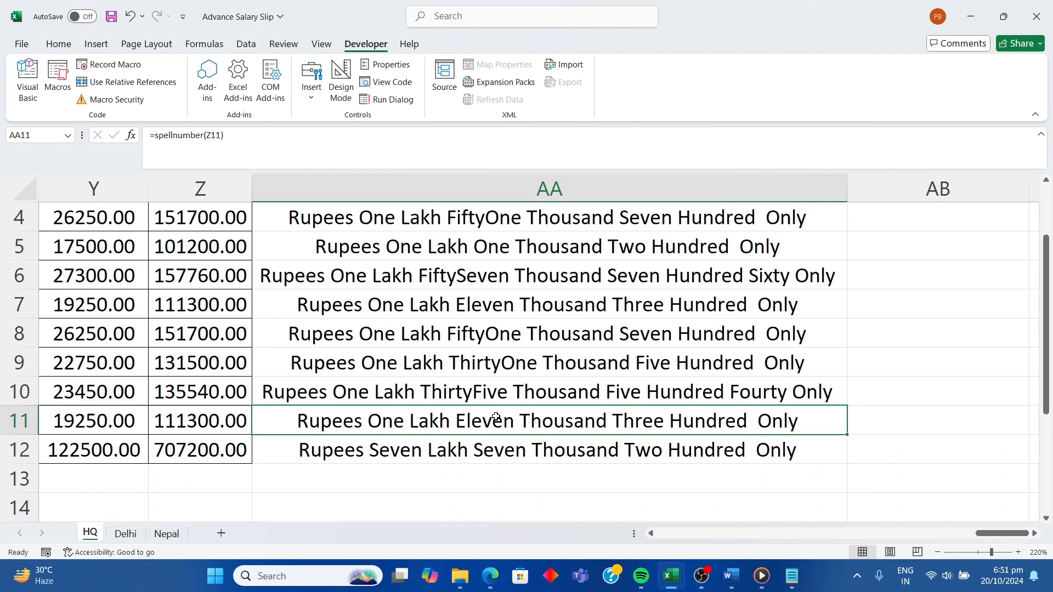
scroll(493, 428, "up", 1)
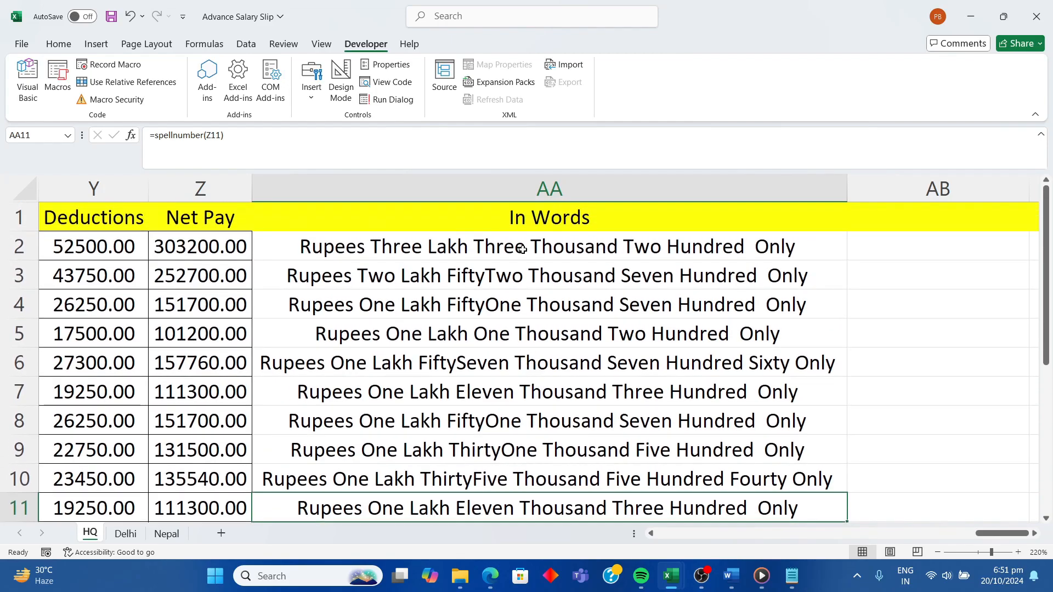
left_click(518, 248)
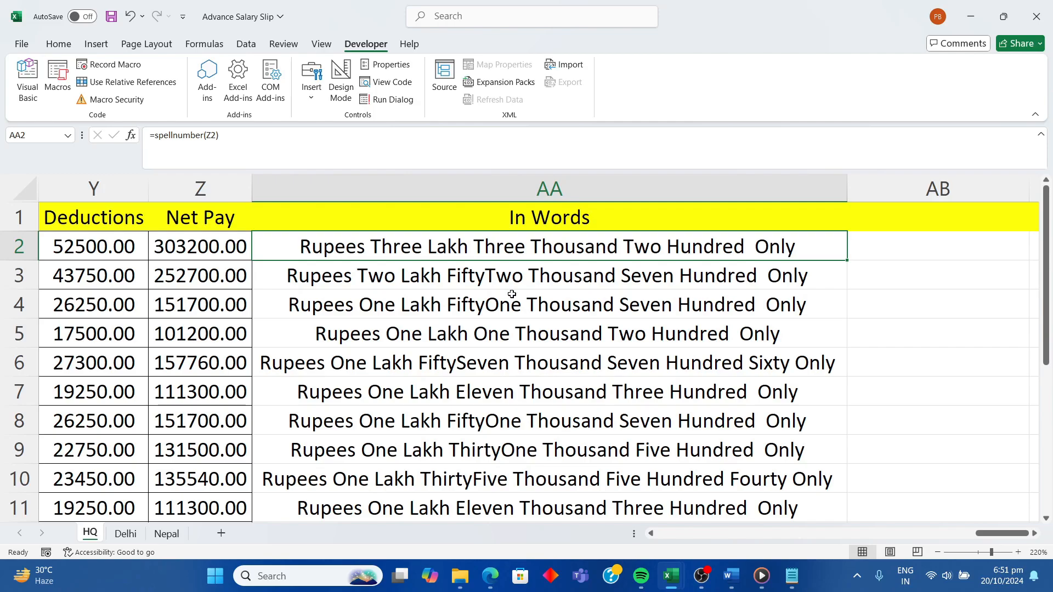
left_click(512, 349)
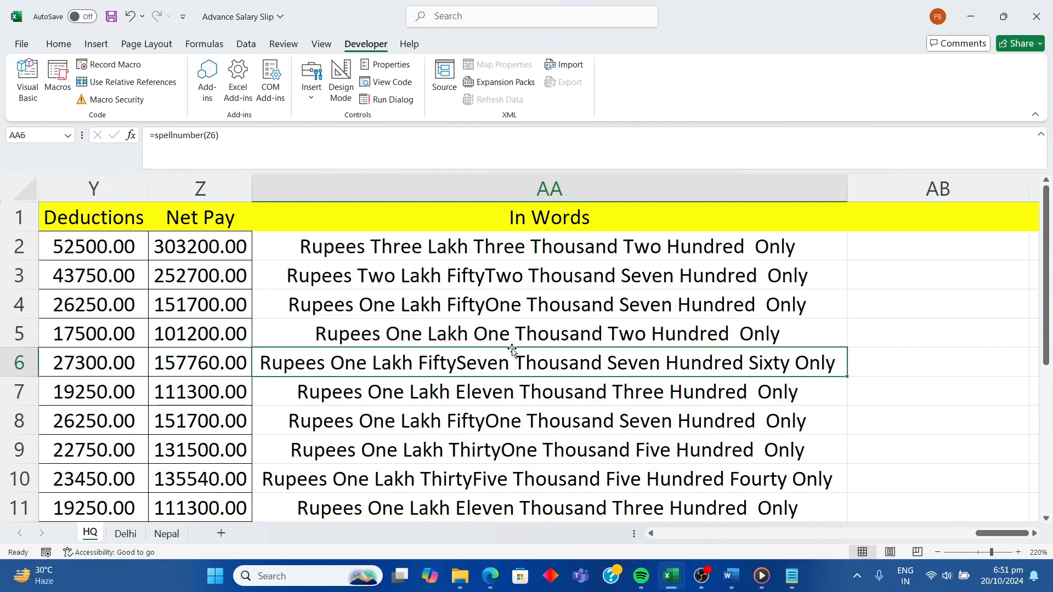
left_click(473, 247)
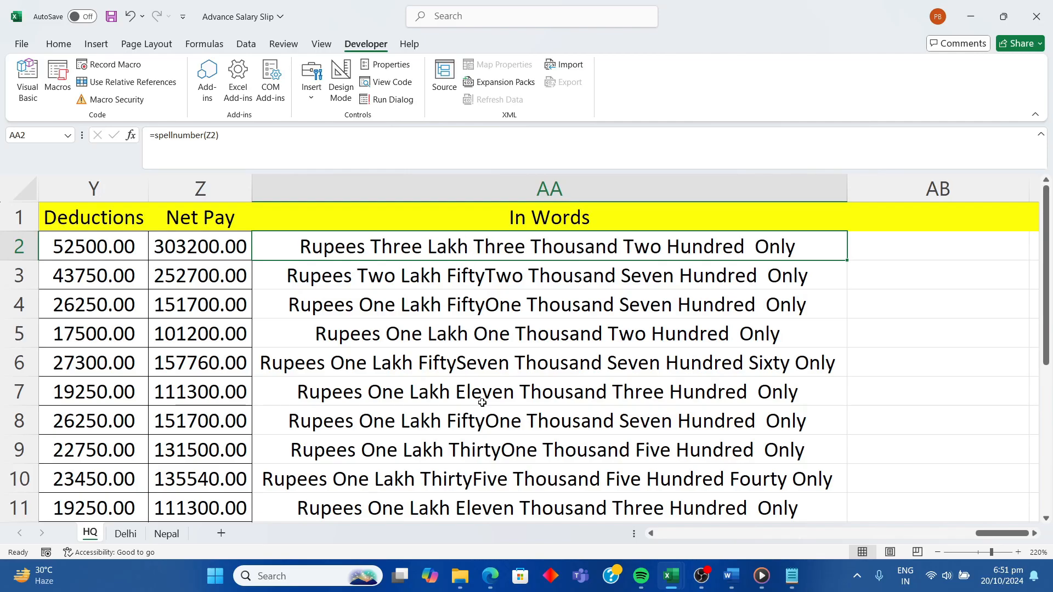
left_click(458, 383)
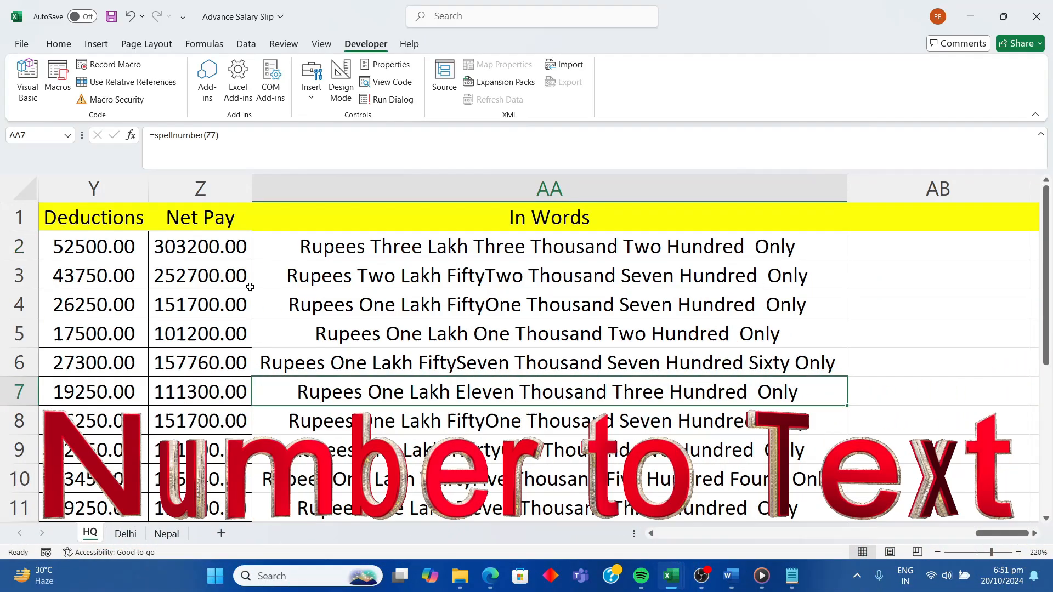
left_click(430, 247)
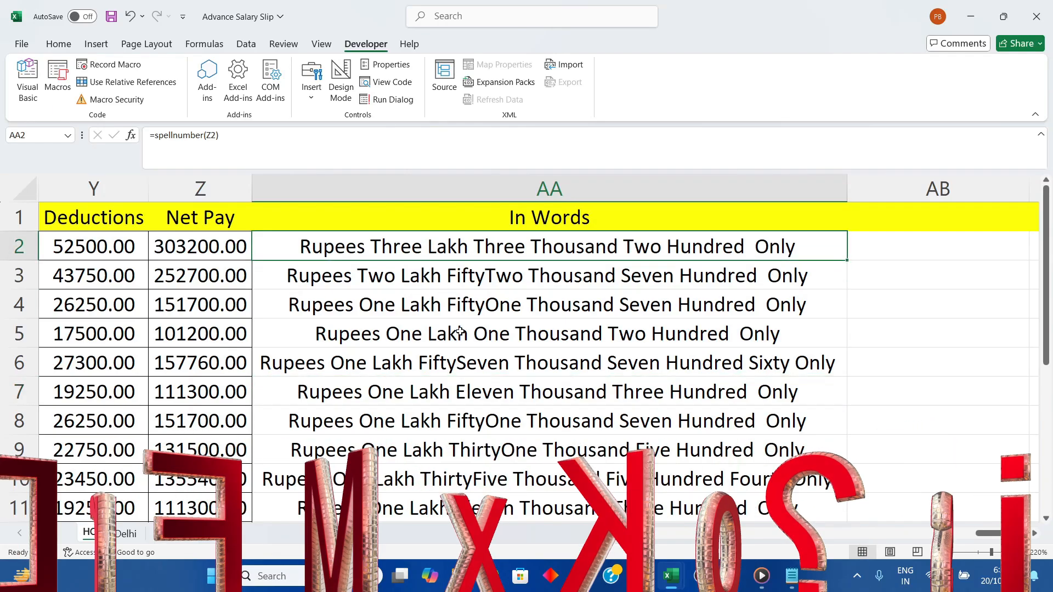
scroll(467, 309, "down", 1)
scroll(467, 314, "up", 1)
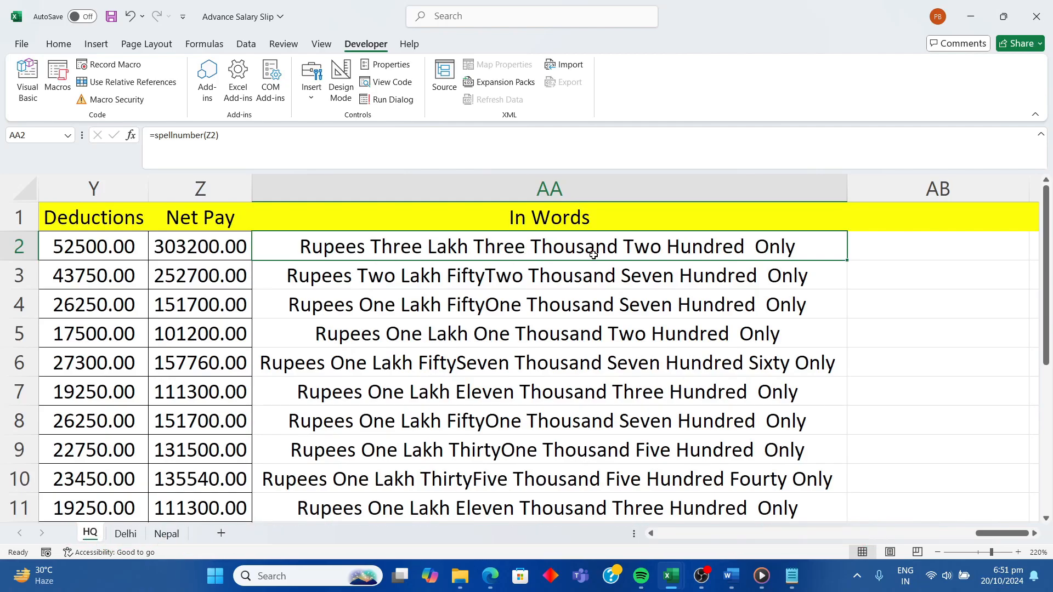
left_click(184, 251)
left_click(462, 244)
scroll(472, 285, "down", 2)
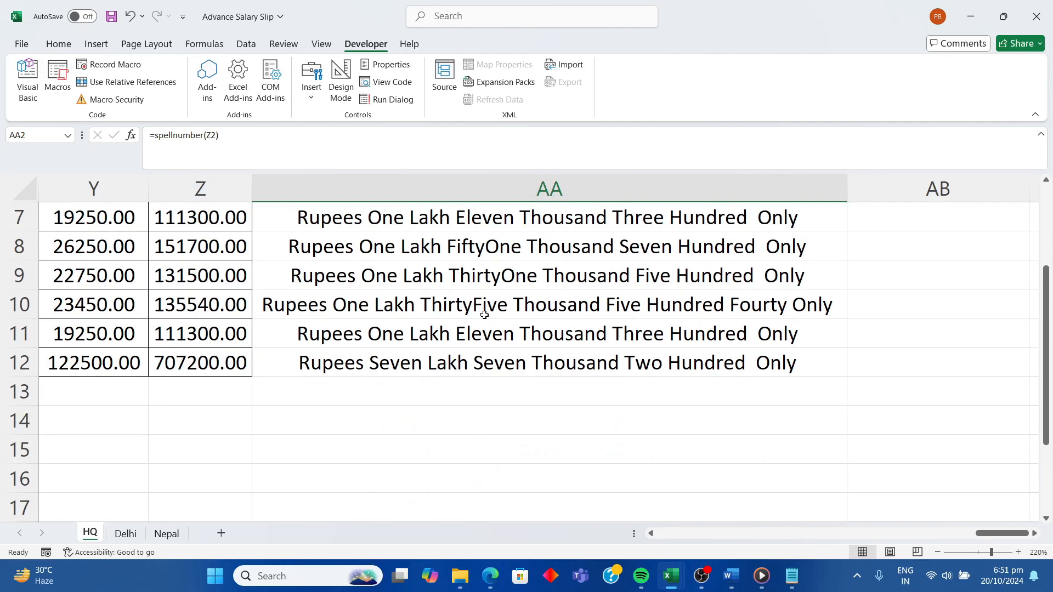
scroll(483, 316, "up", 2)
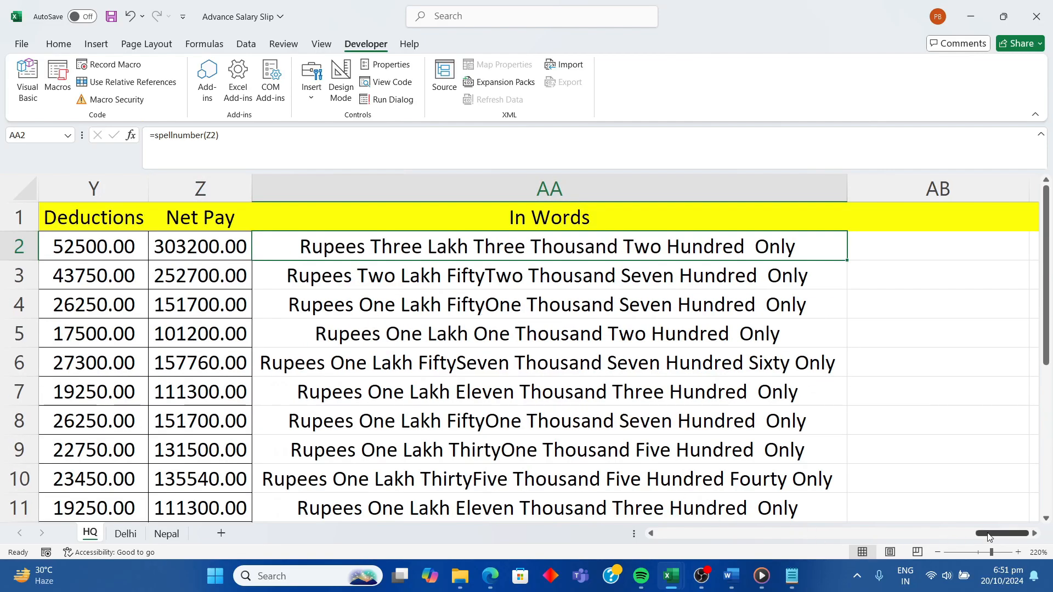
- Return to the first columns of the HQ sheet and save the workbook
left_click_drag(990, 534, 657, 540)
left_click(416, 363)
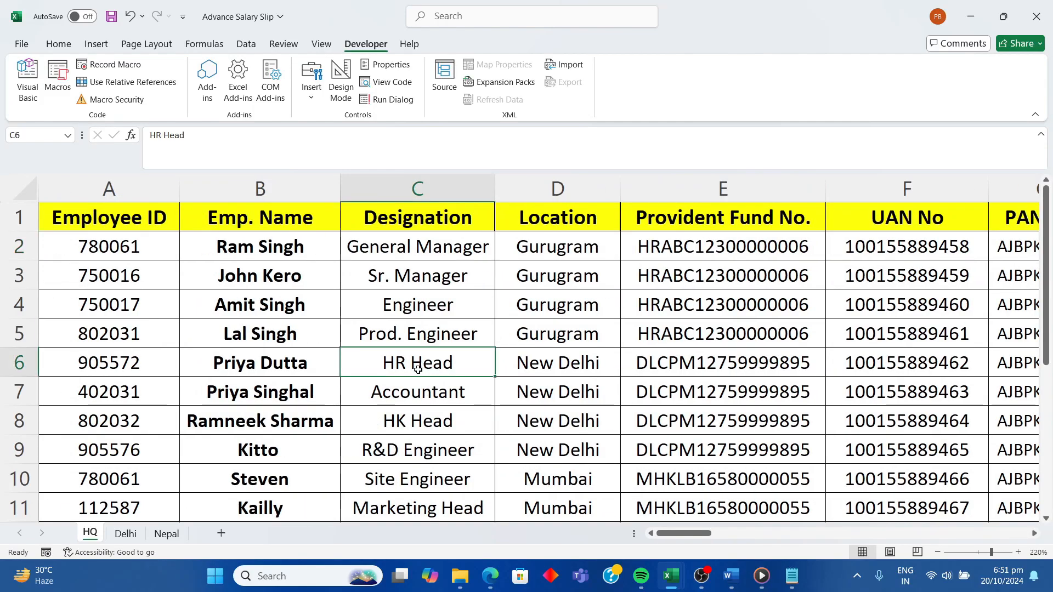
left_click(111, 17)
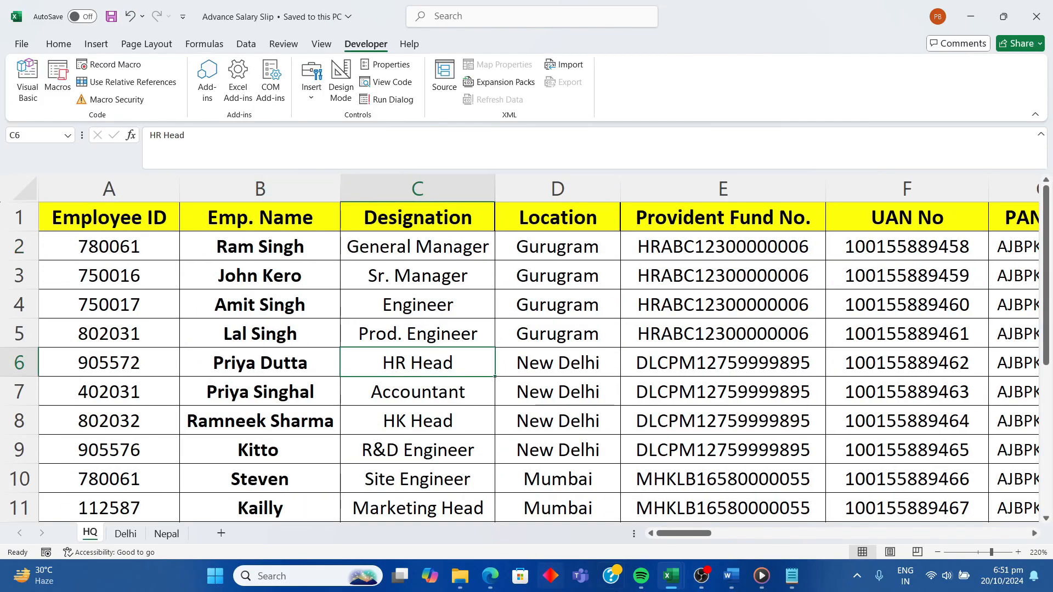
- Switch to the Template Salary Slip document in Word and insert an empty table row below the Total row
mouse_move(730, 576)
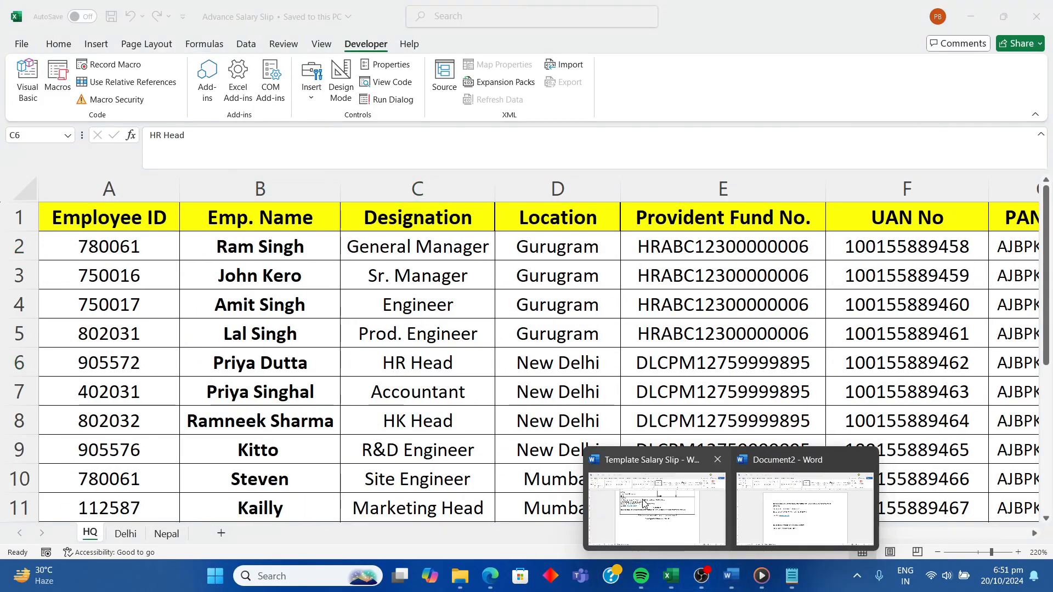
left_click(676, 518)
left_click(510, 409)
scroll(415, 309, "up", 10)
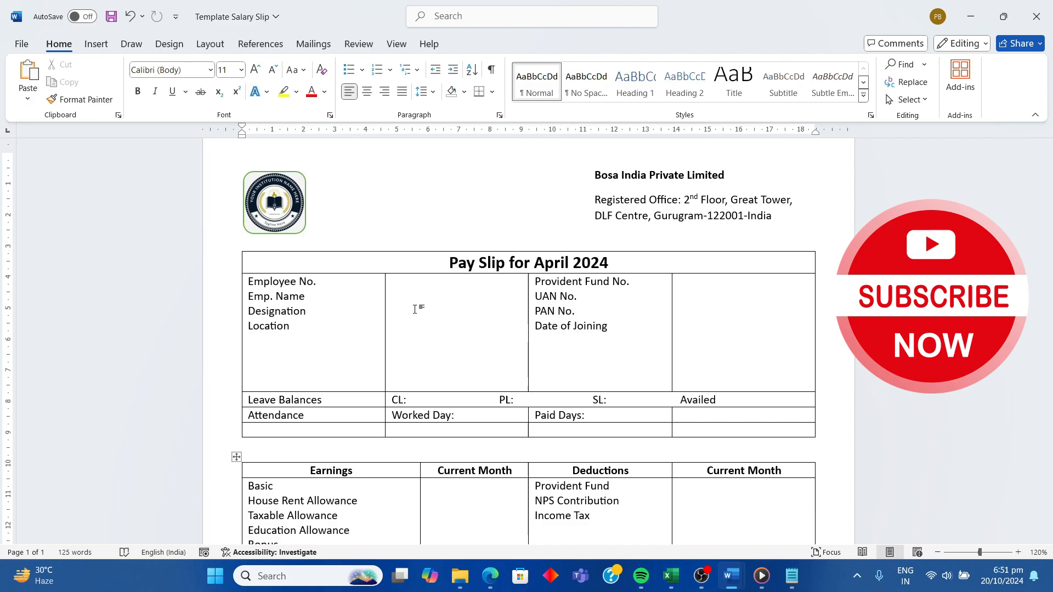
scroll(496, 287, "down", 5)
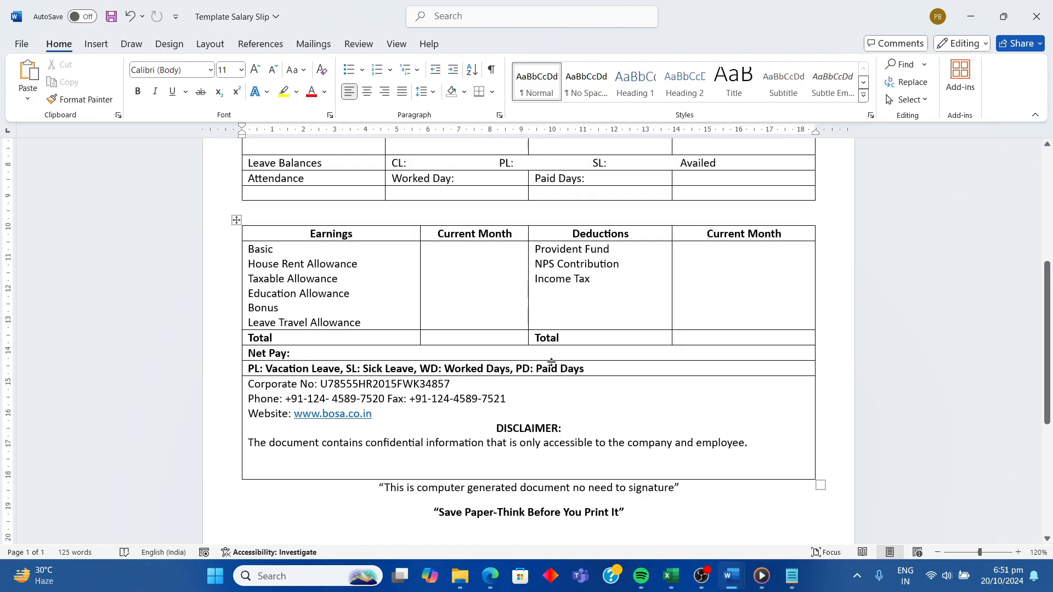
scroll(551, 362, "down", 1)
left_click(588, 291)
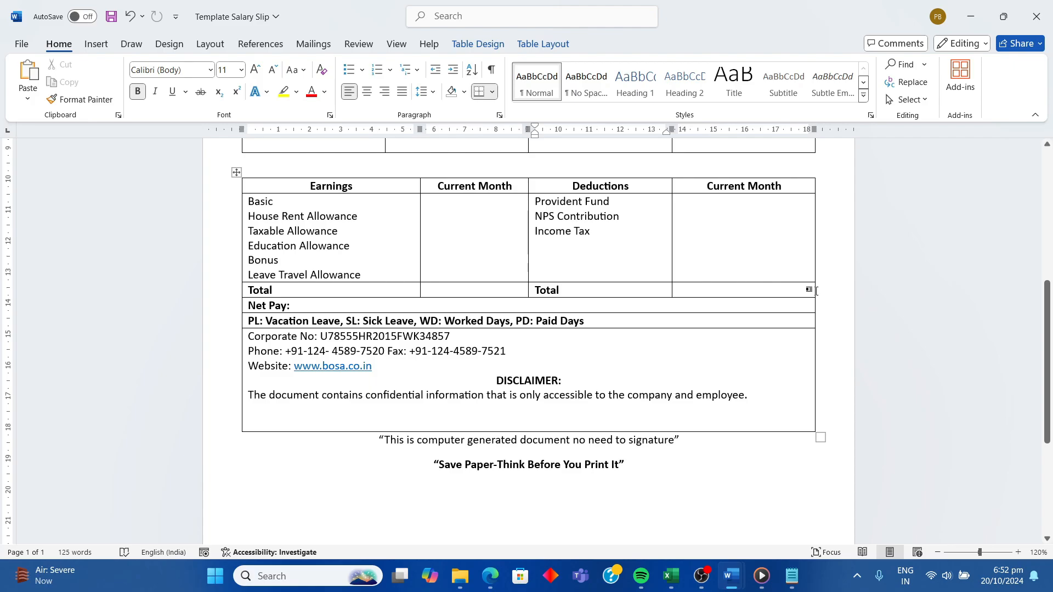
left_click(839, 290)
key("Return")
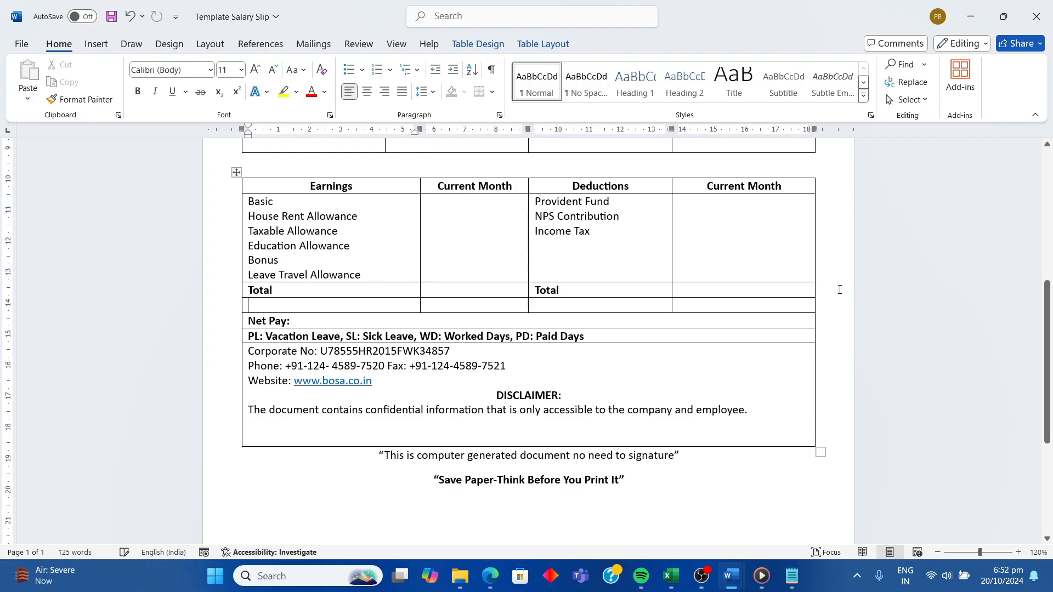
- Merge all cells of the empty row below the Total row into a single cell
left_click(601, 348)
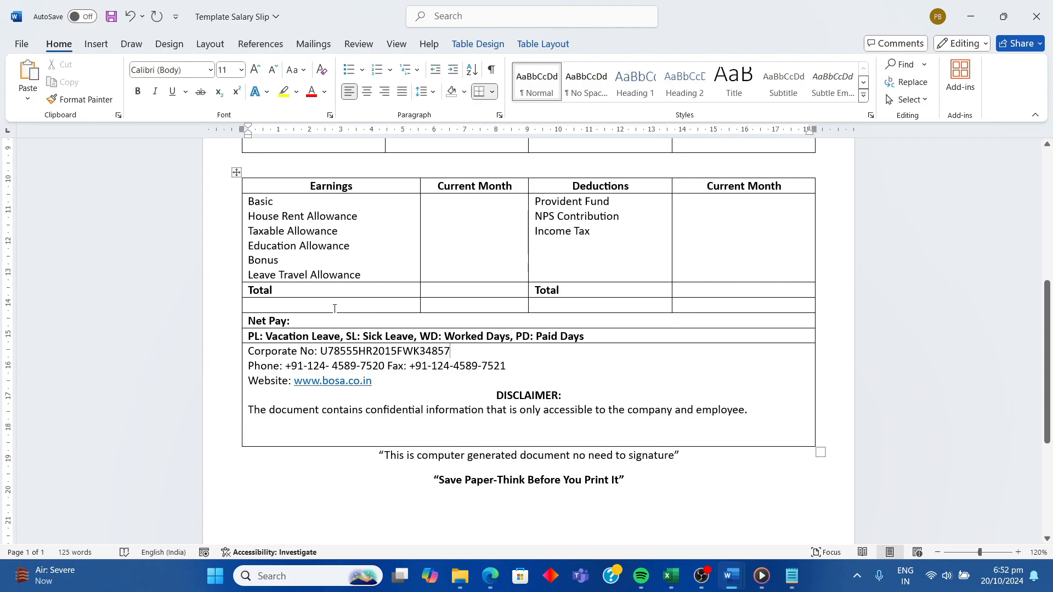
left_click_drag(335, 308, 736, 299)
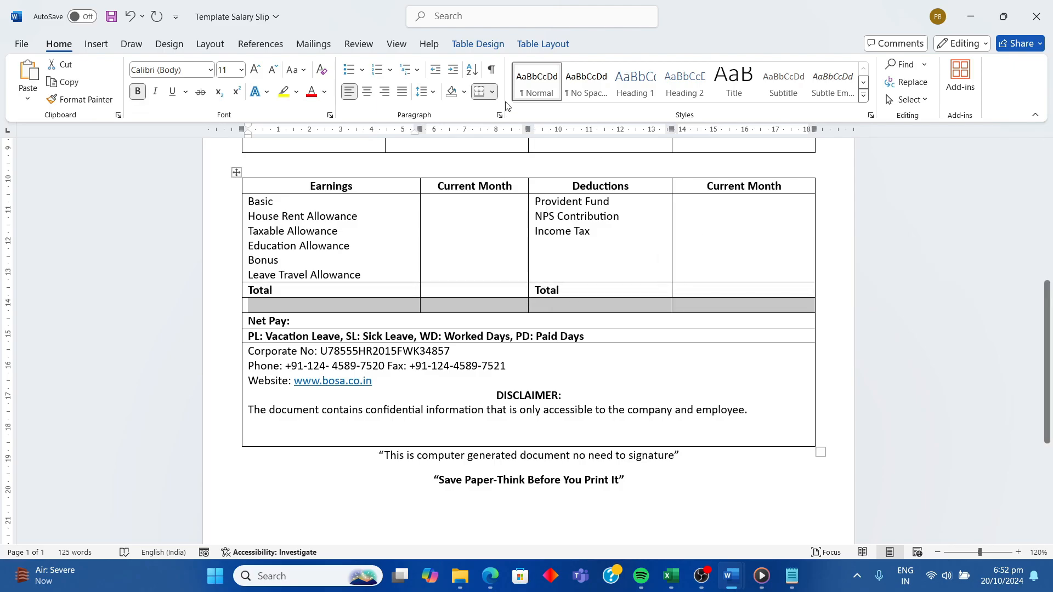
left_click(542, 43)
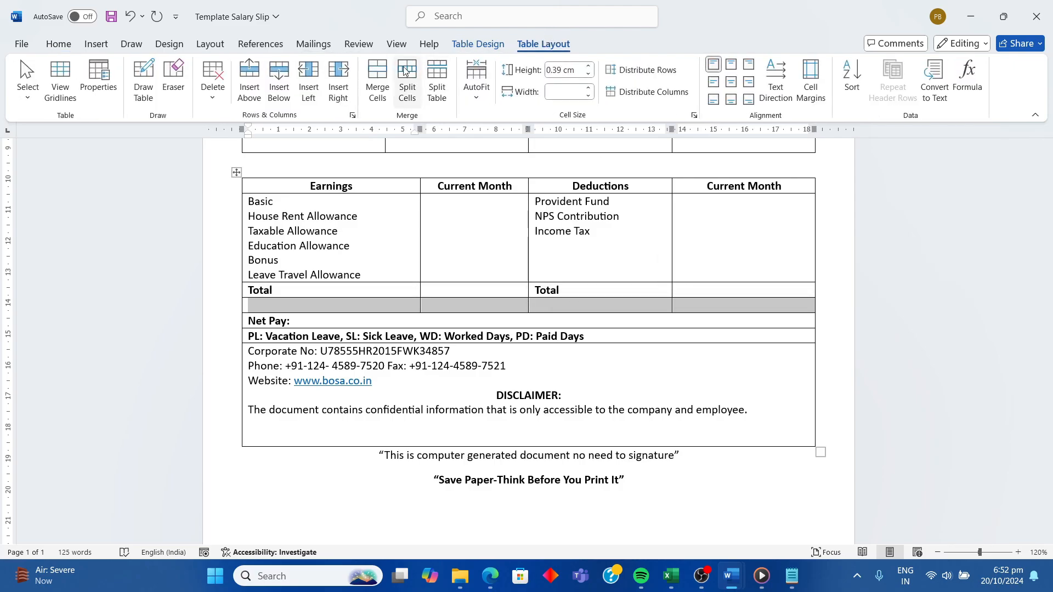
left_click(377, 82)
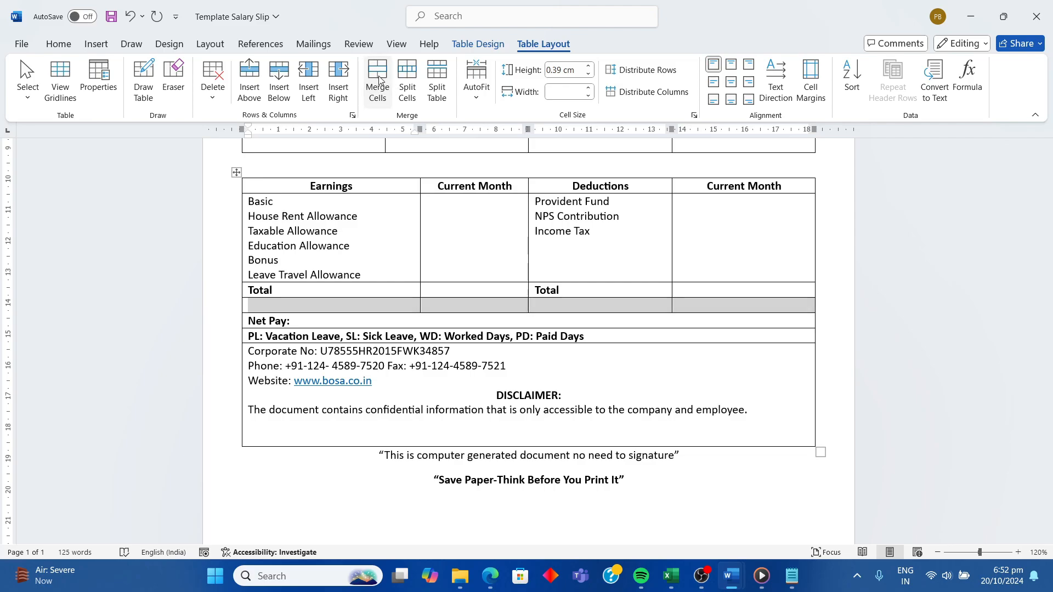
- Label the merged row "In Words:" and add a blank line beneath the label
left_click(310, 305)
type("In Words")
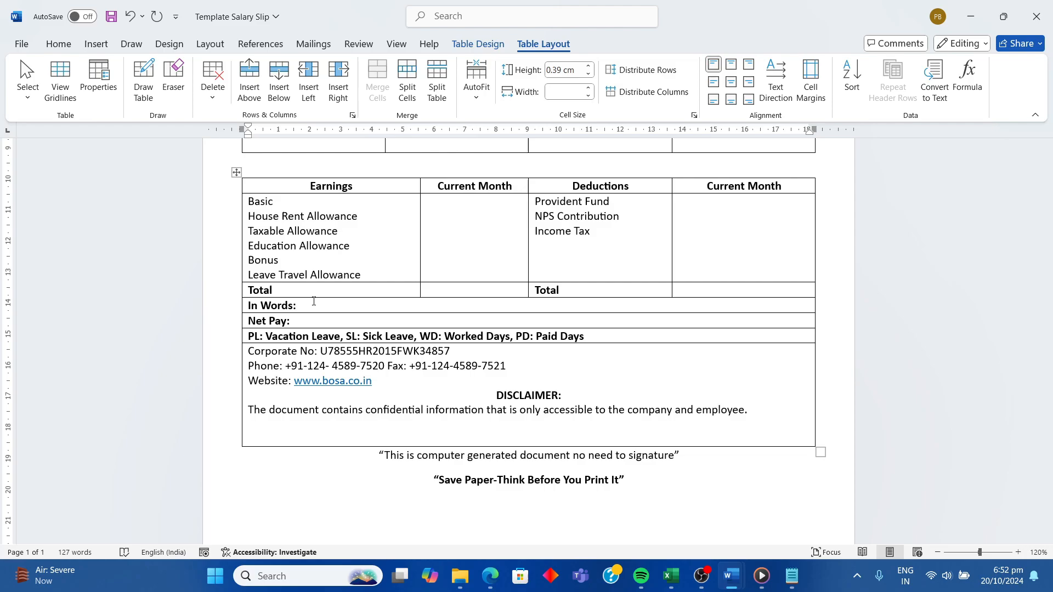
type(":")
key("Return")
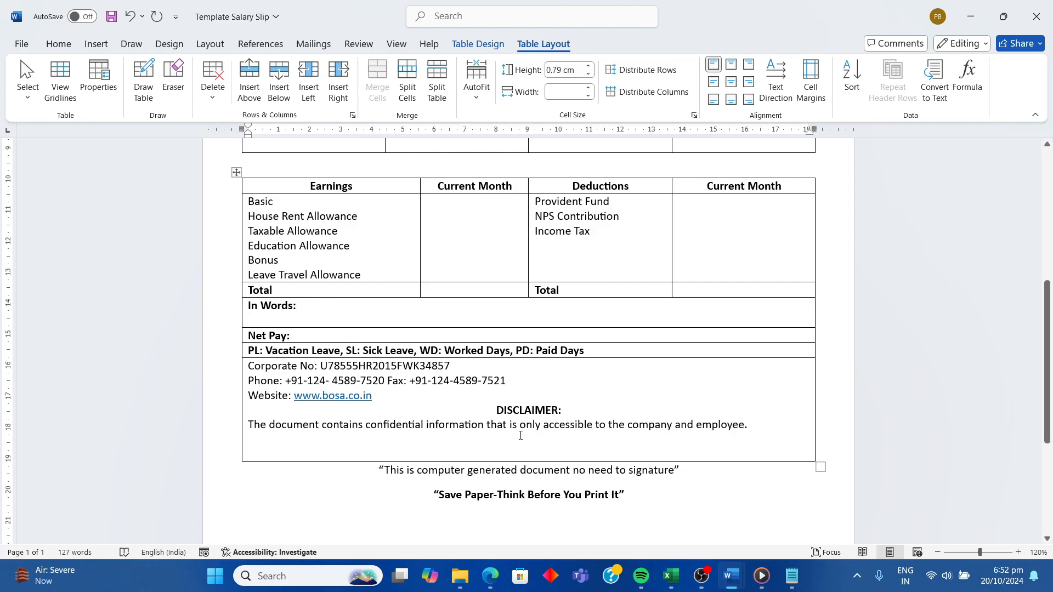
- Space out the Earnings and Deductions items by adding a blank line after each entry, such as Basic and House Rent Allowance
left_click(525, 425)
scroll(456, 323, "down", 4)
scroll(454, 327, "up", 6)
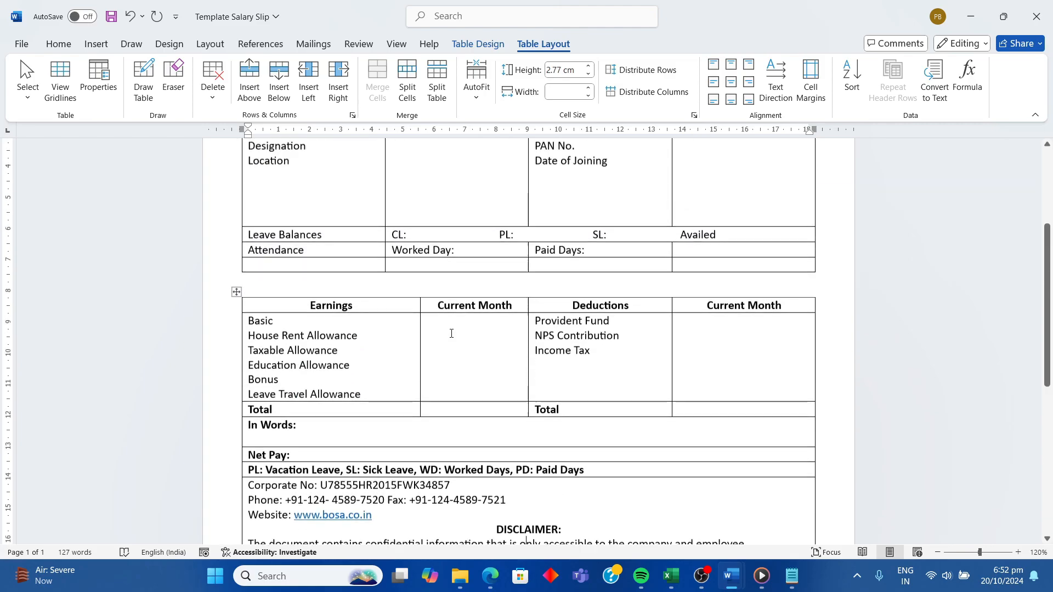
scroll(451, 334, "up", 3)
scroll(450, 334, "down", 4)
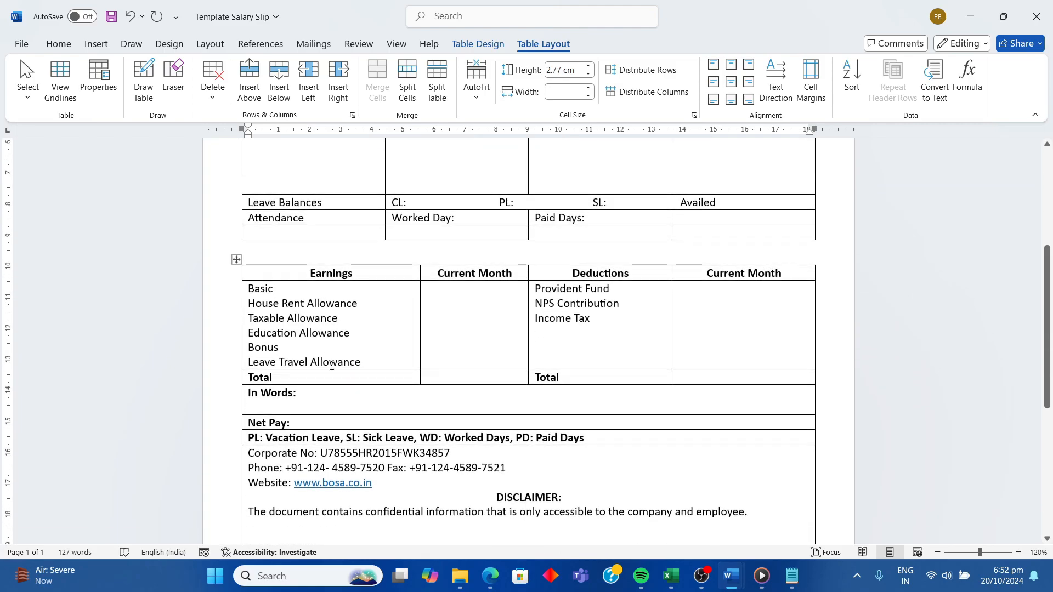
left_click(297, 293)
key("Return")
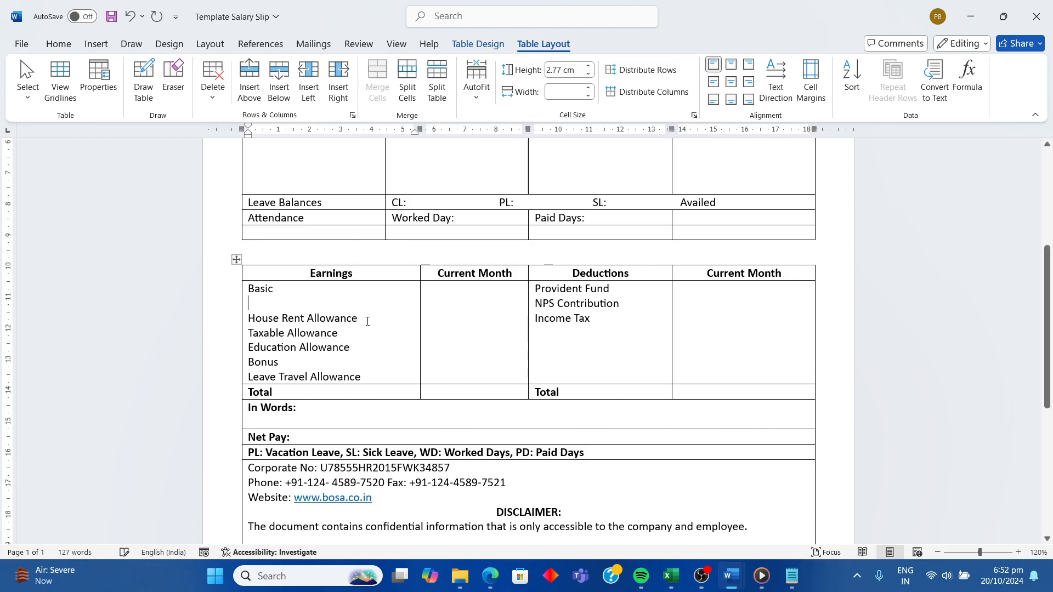
left_click(367, 322)
key("Return")
left_click(359, 354)
key("Return")
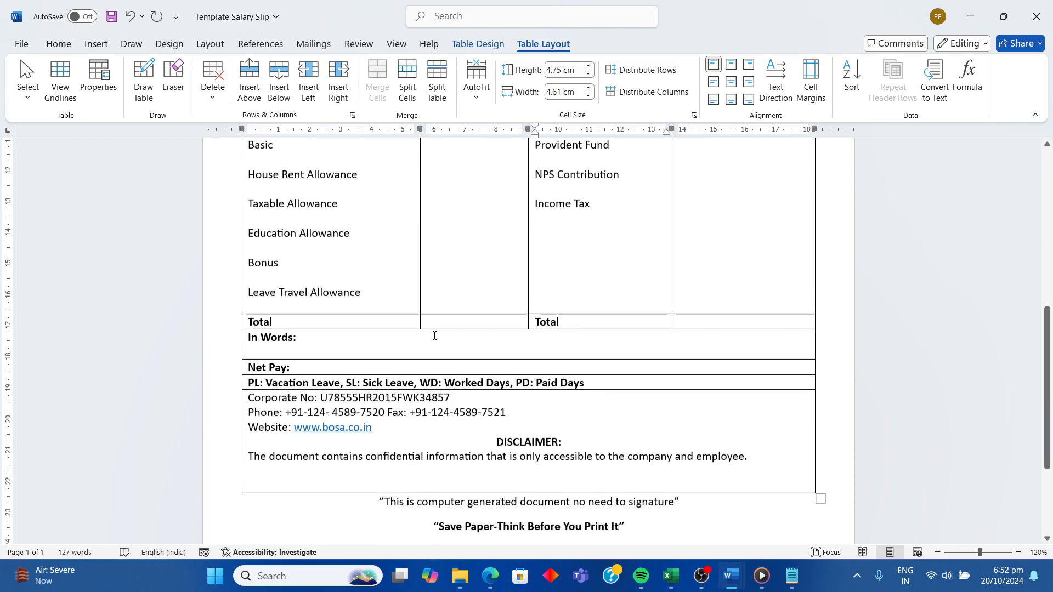
- Save the salary slip template with the In Words row and the spaced-out items
scroll(432, 312, "down", 1)
scroll(385, 291, "up", 4)
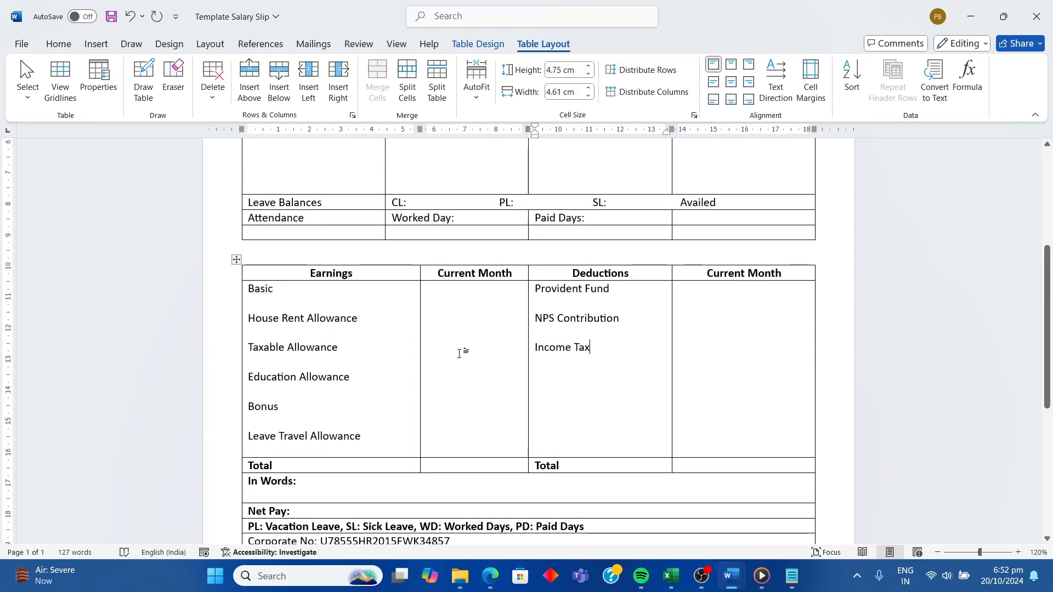
scroll(459, 353, "up", 4)
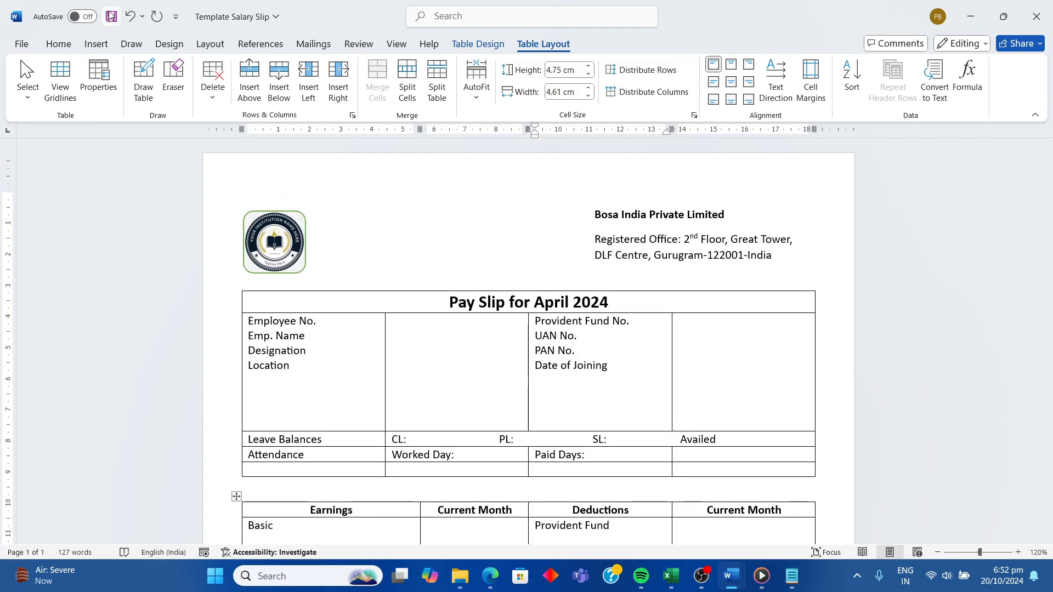
left_click(110, 16)
left_click(393, 323)
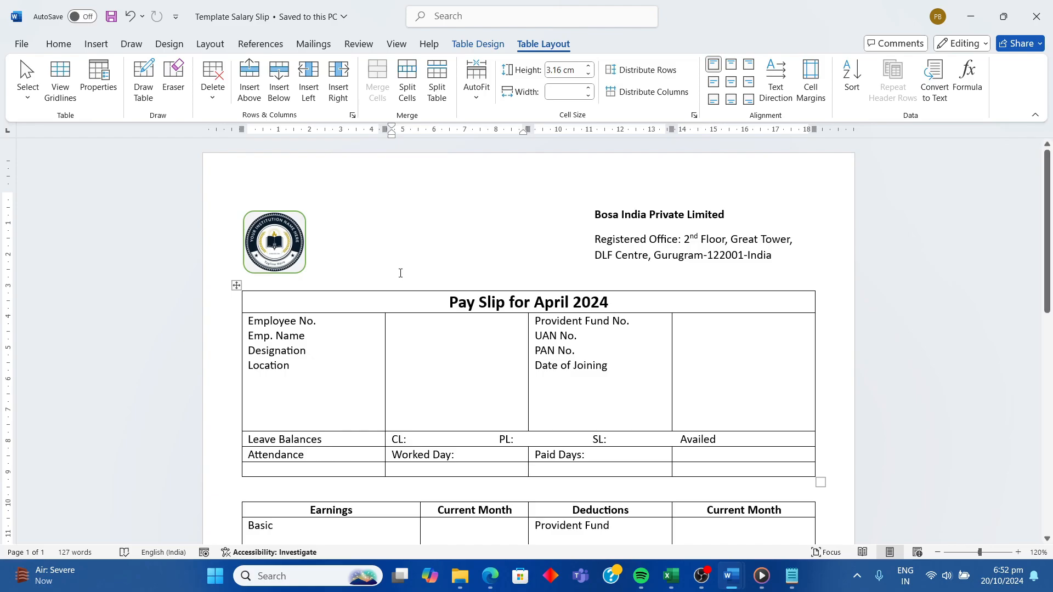
left_click(331, 361)
- Enlarge the company name "Bosa India Private Limited" in the header text box to 13 pt
scroll(523, 375, "down", 3)
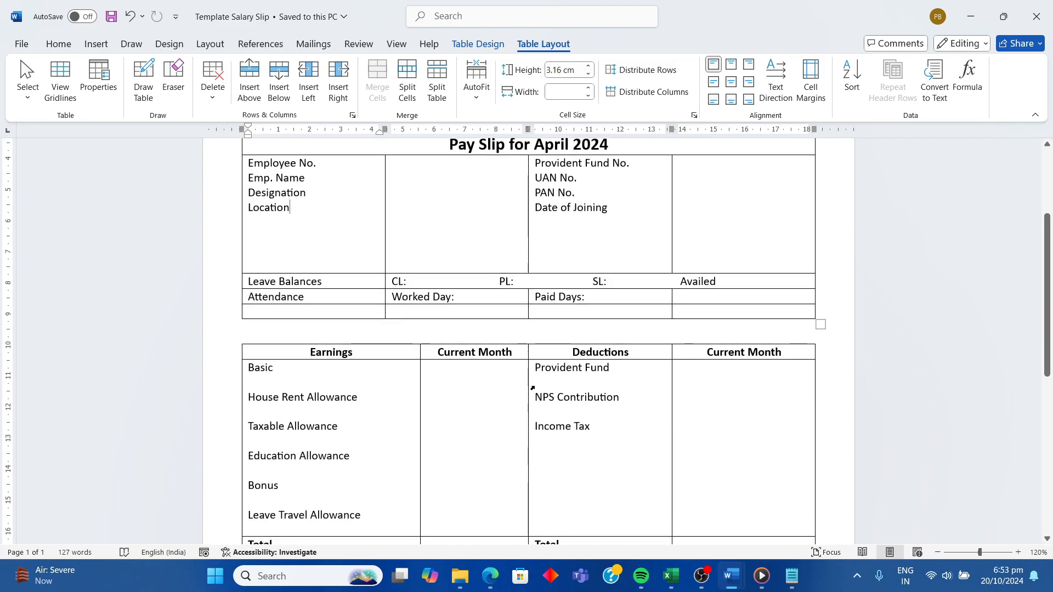
scroll(532, 387, "up", 3)
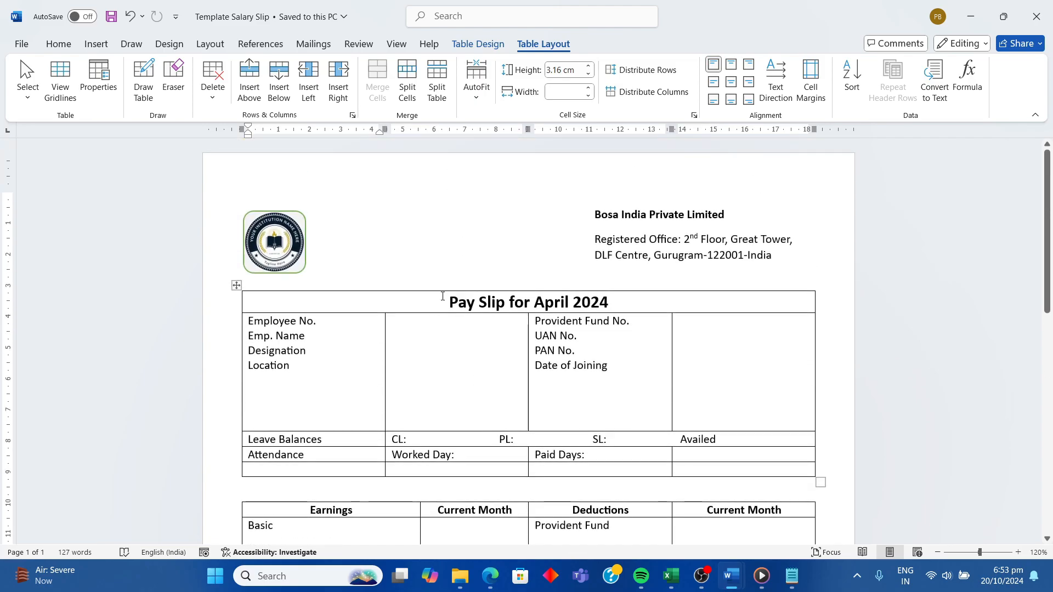
scroll(440, 336, "down", 8)
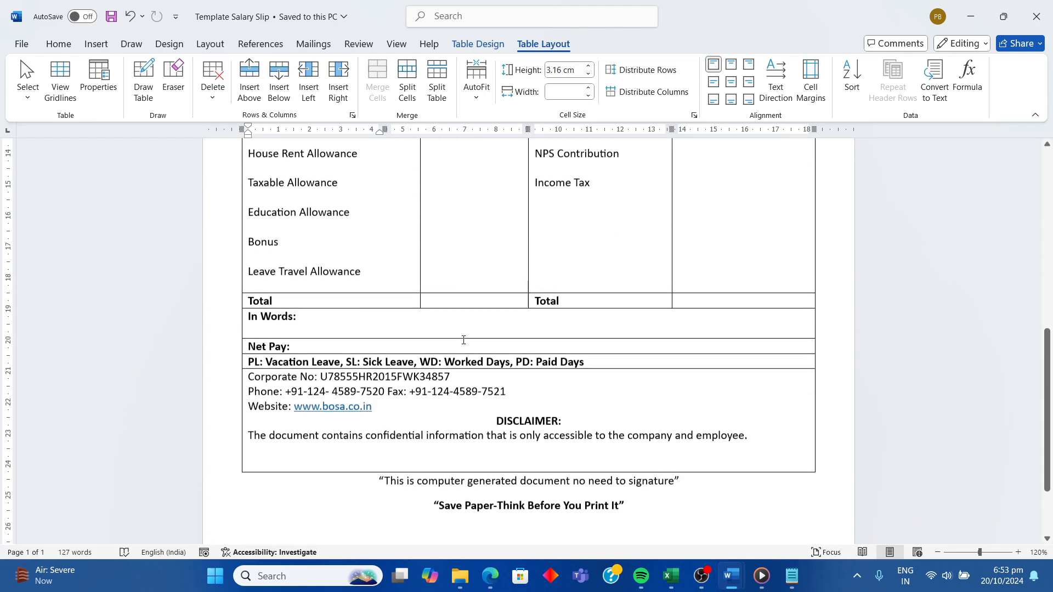
scroll(464, 340, "up", 8)
left_click(740, 214)
left_click_drag(733, 214, 588, 220)
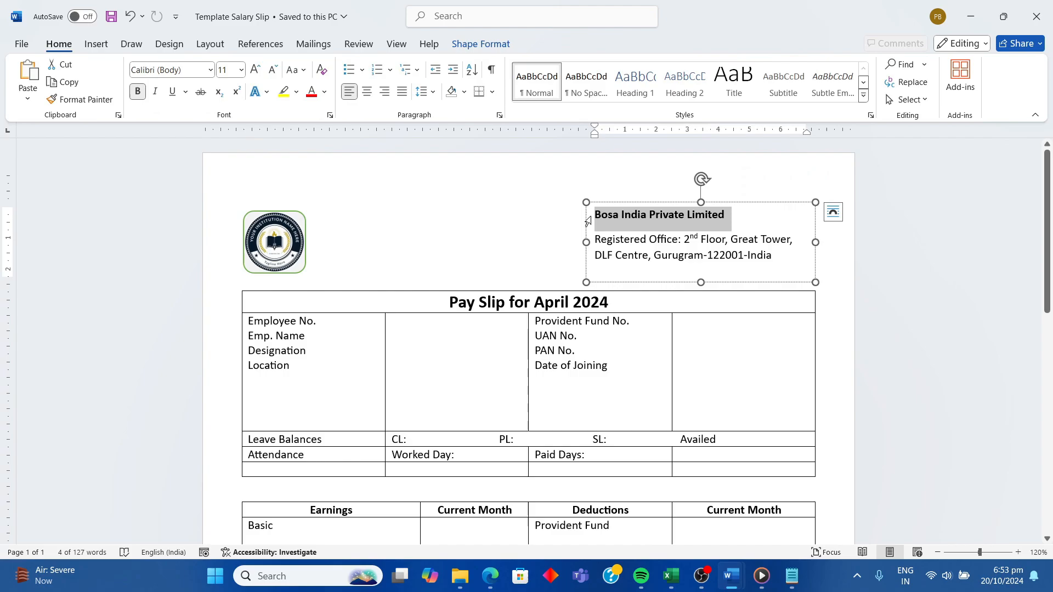
key("ctrl+bracketright")
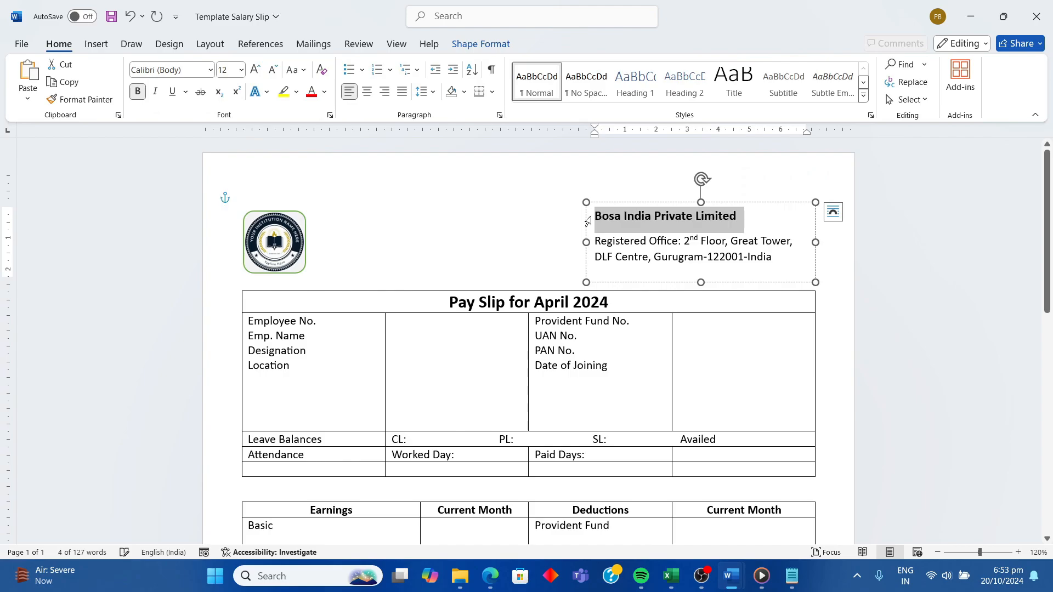
key("ctrl+bracketright")
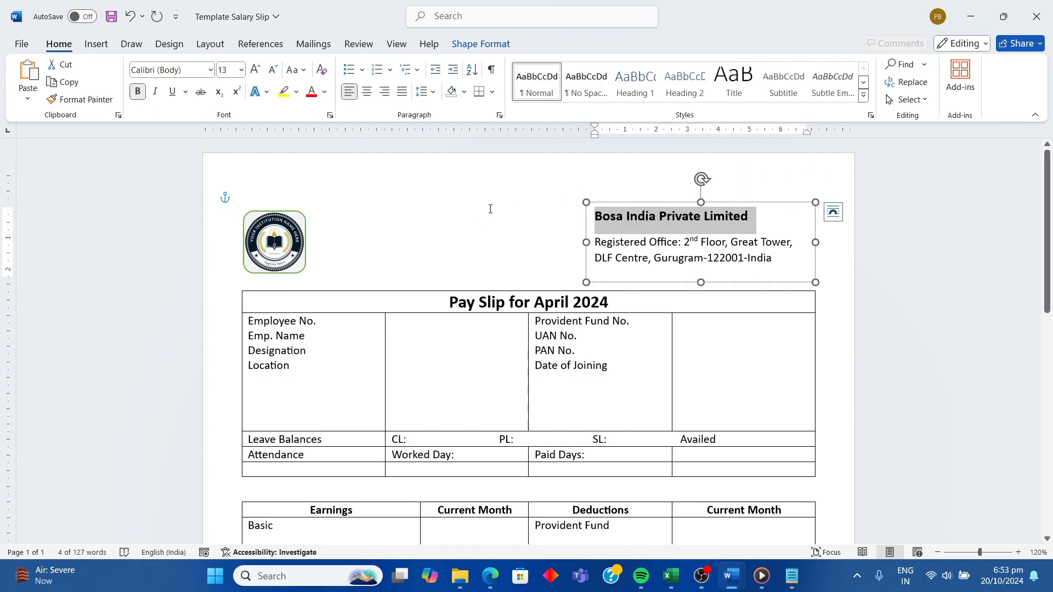
left_click(498, 203)
- Look over the whole pay slip and save the template with the enlarged company name
scroll(494, 191, "down", 7)
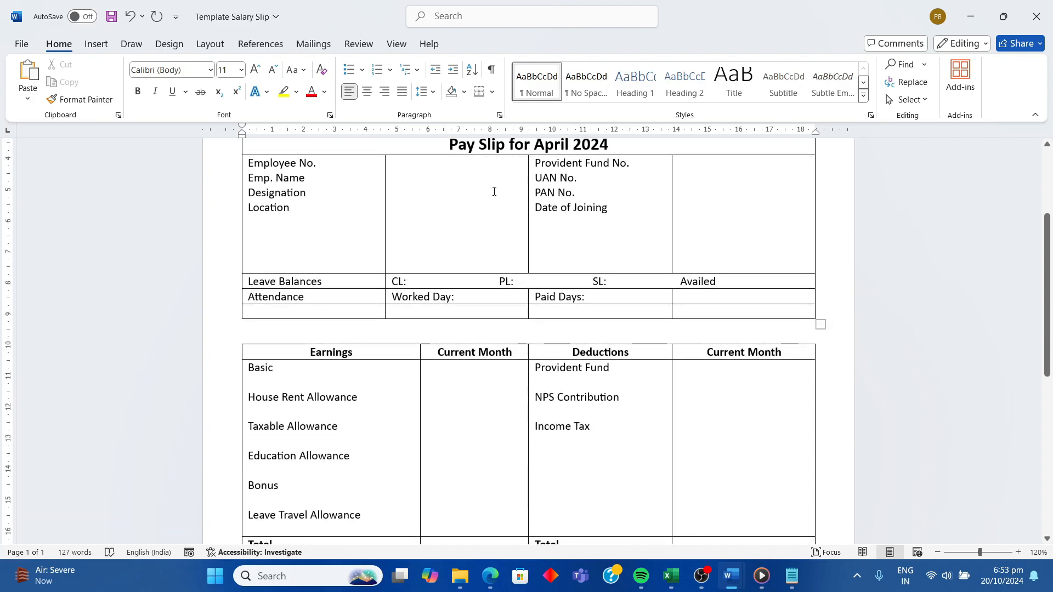
scroll(528, 289, "down", 3)
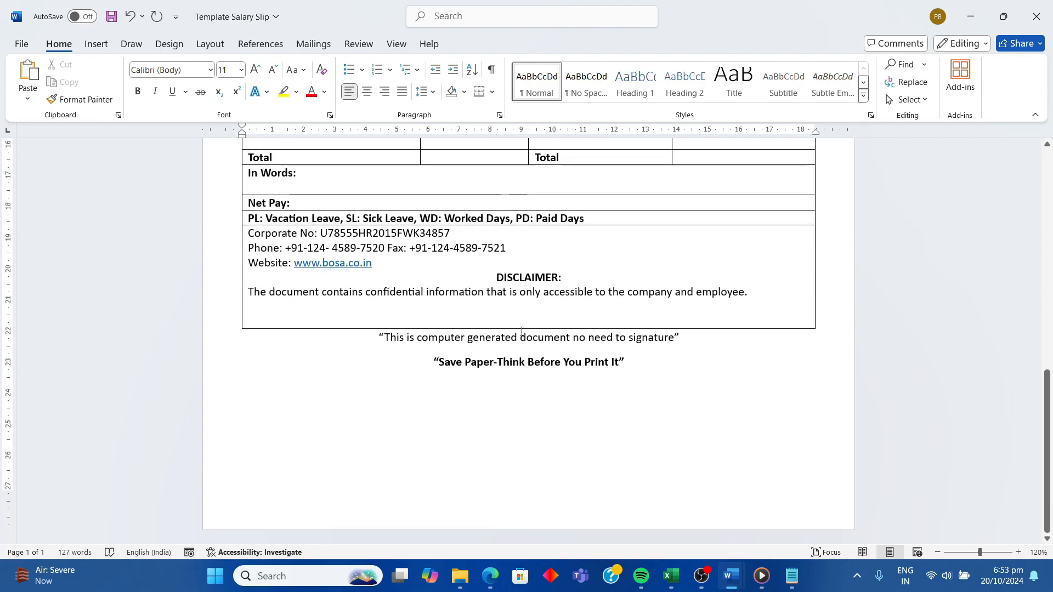
scroll(521, 331, "up", 3)
scroll(521, 331, "up", 3)
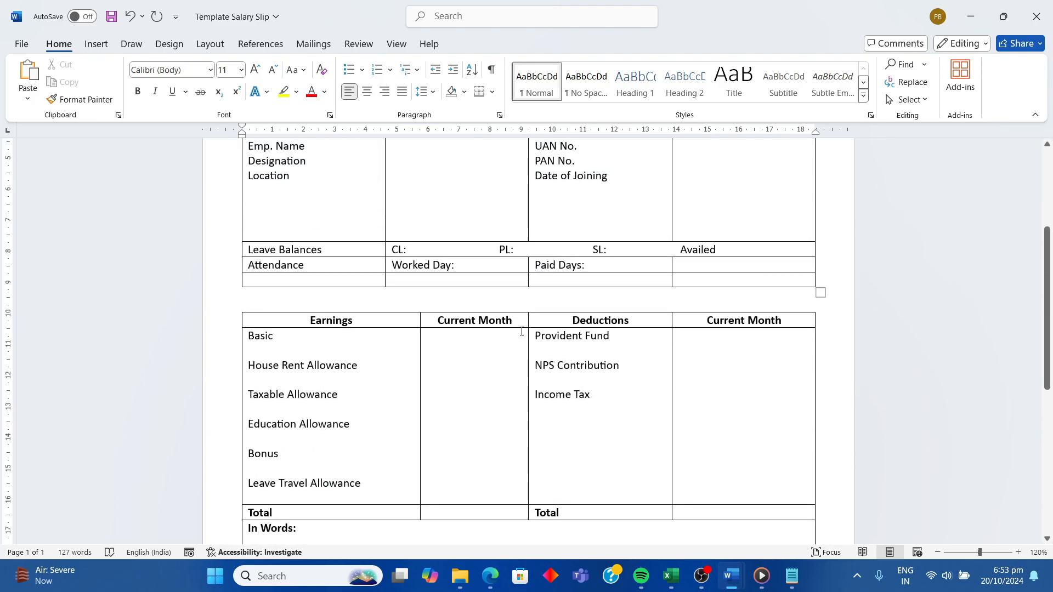
scroll(521, 331, "up", 3)
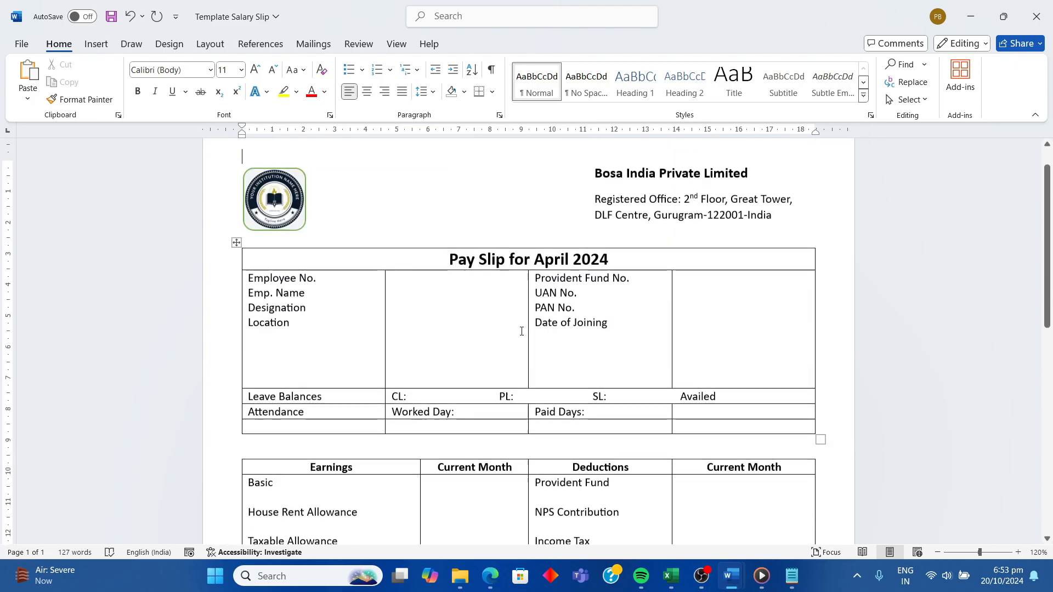
left_click(111, 17)
left_click(489, 357)
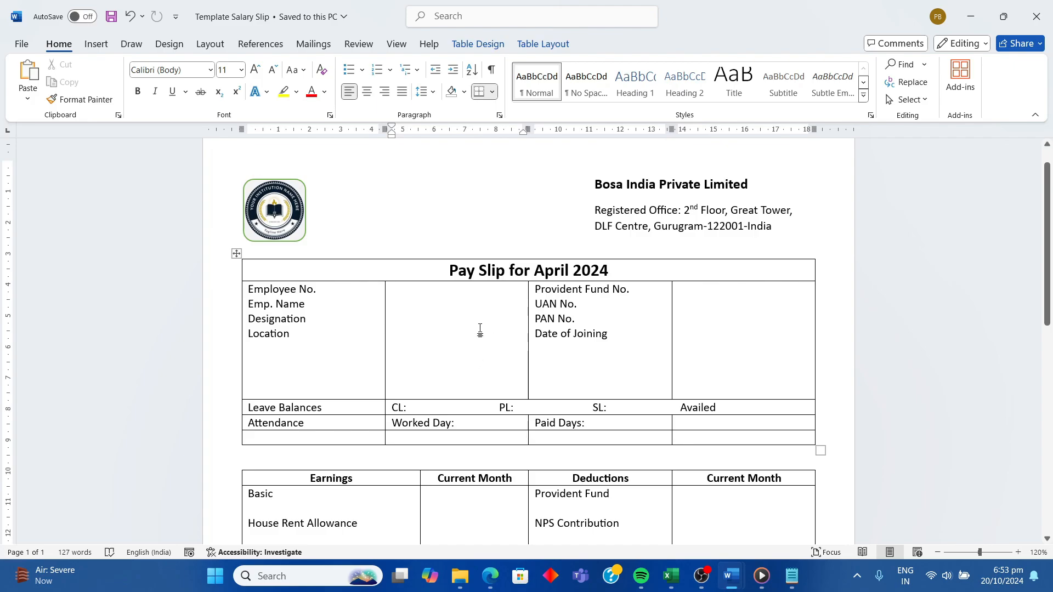
- Attach the existing Advance Salary Slip workbook as the recipient list for the mail merge
left_click(593, 458)
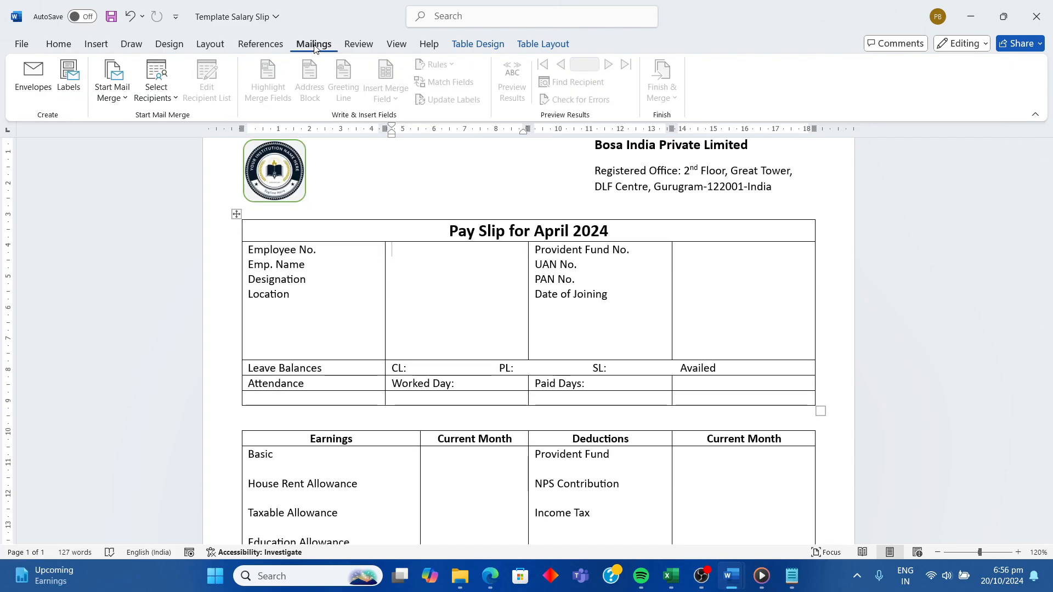
left_click(170, 99)
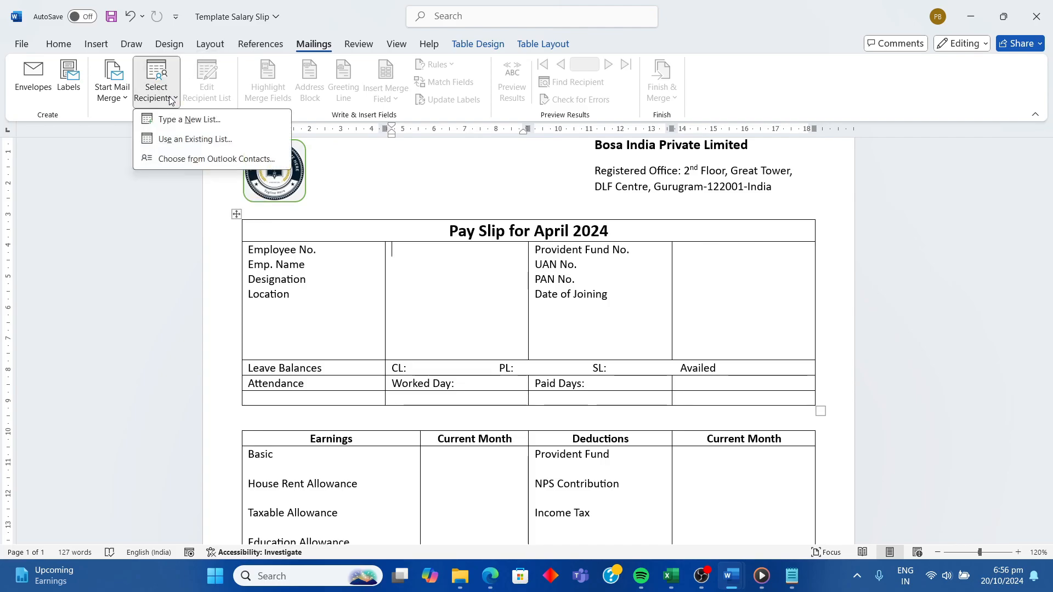
left_click(190, 142)
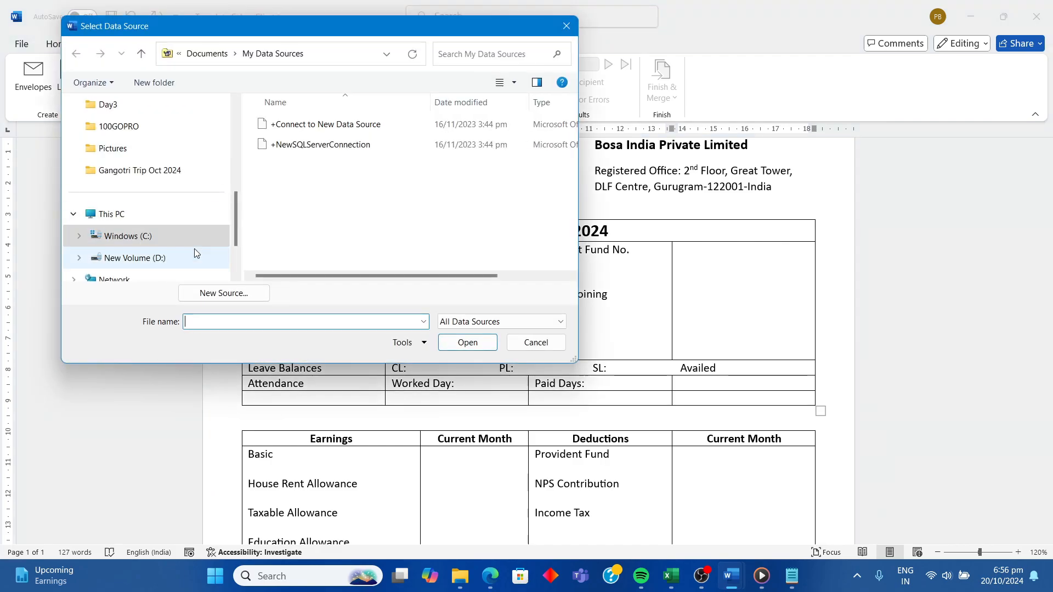
left_click(143, 256)
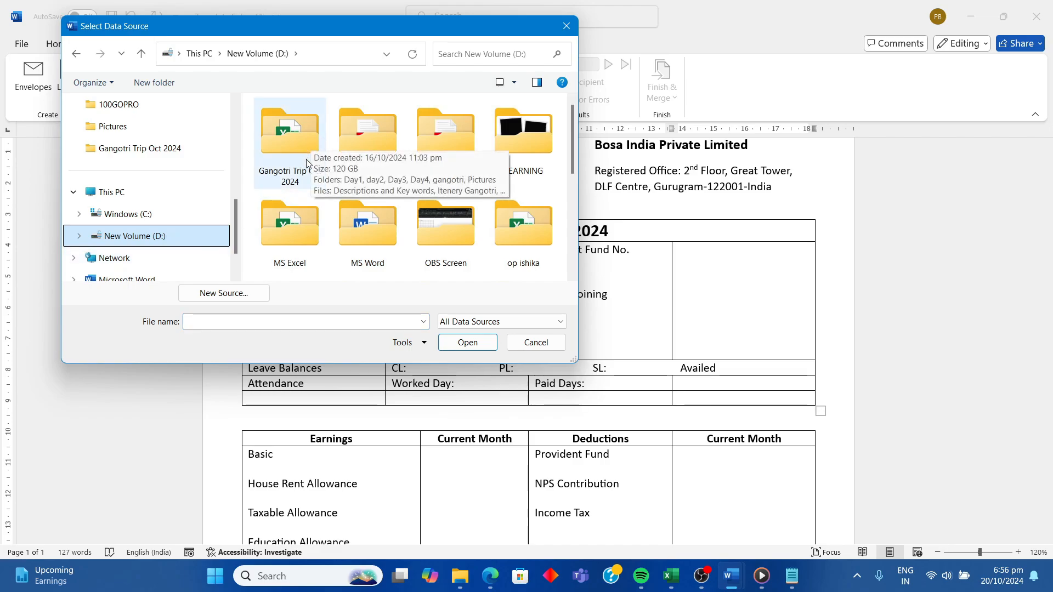
scroll(311, 154, "down", 5)
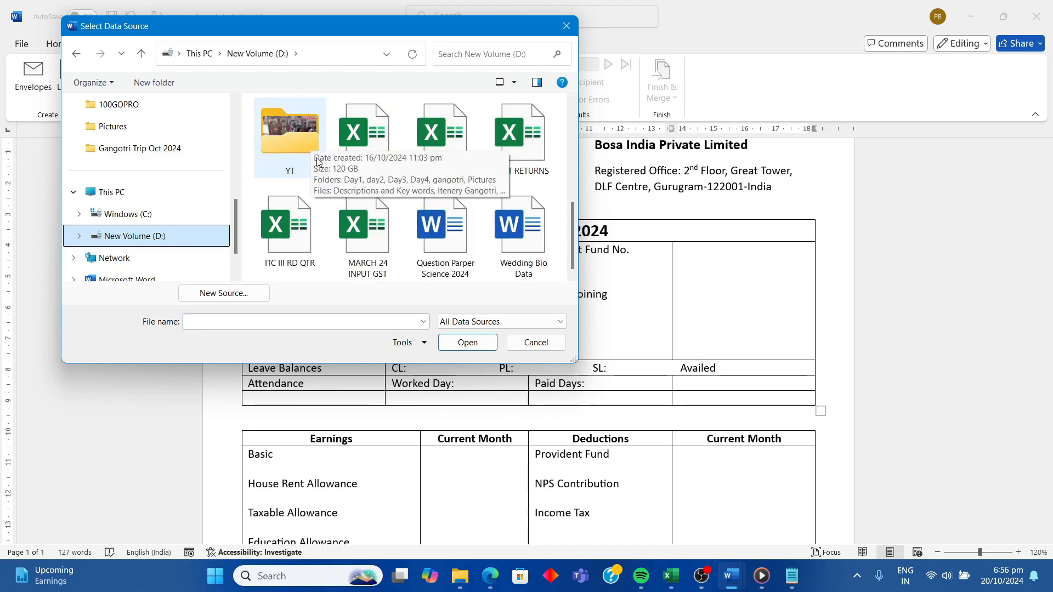
scroll(311, 154, "up", 5)
scroll(238, 218, "up", 6)
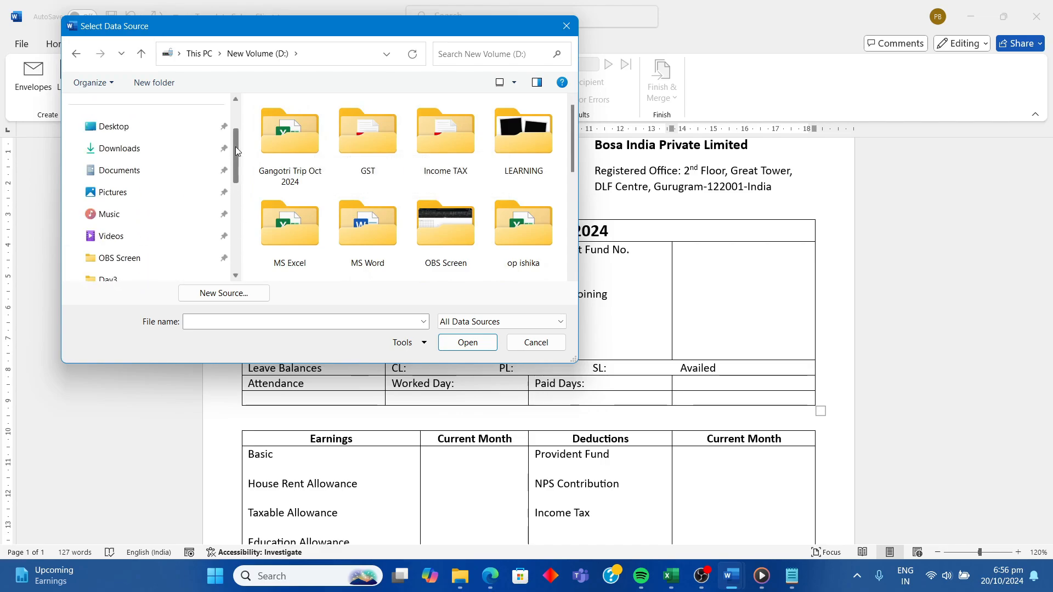
left_click(109, 109)
left_click(332, 211)
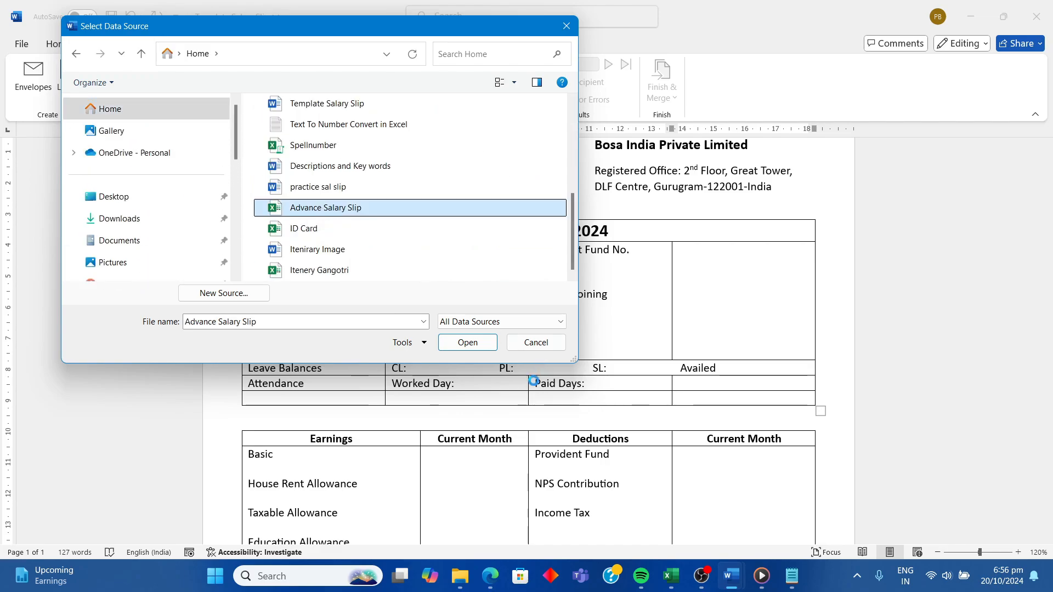
left_click(469, 342)
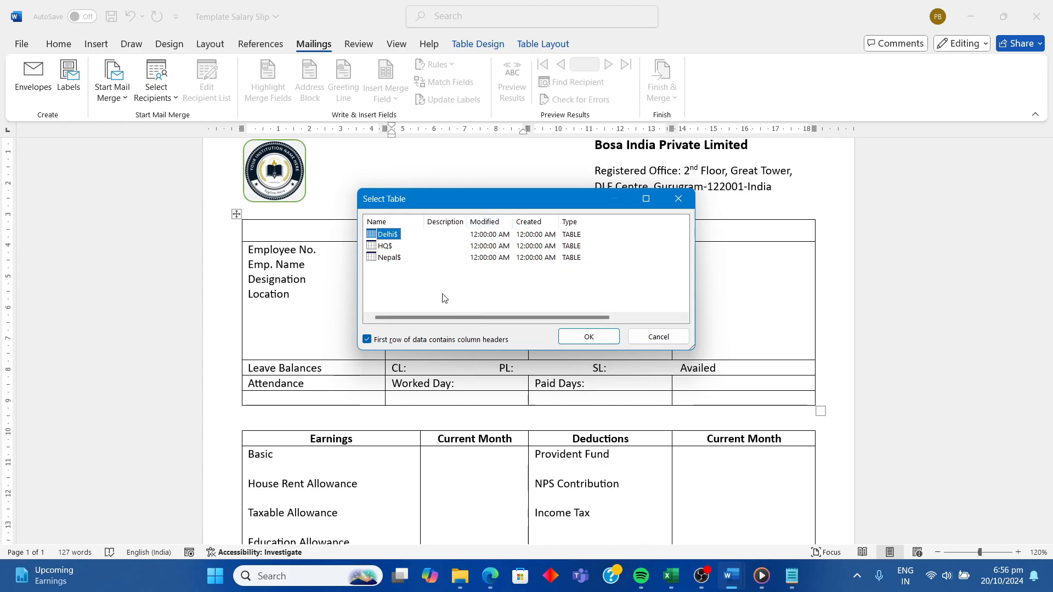
- Choose the HQ$ sheet as the recipient table, checking it against the HQ sheet in the Excel workbook
left_click(386, 246)
mouse_move(729, 588)
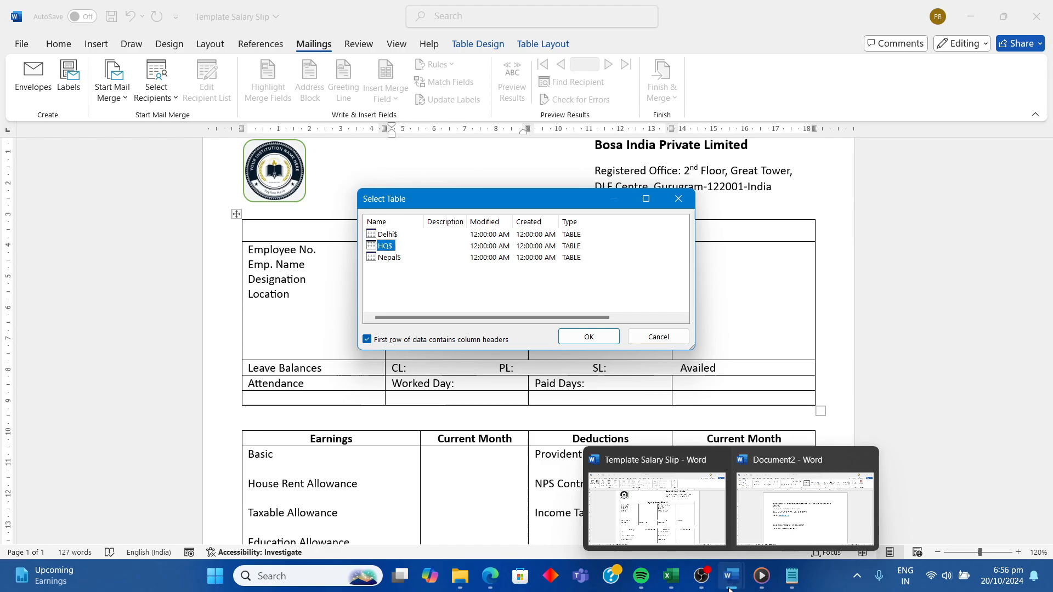
left_click(672, 580)
left_click(598, 510)
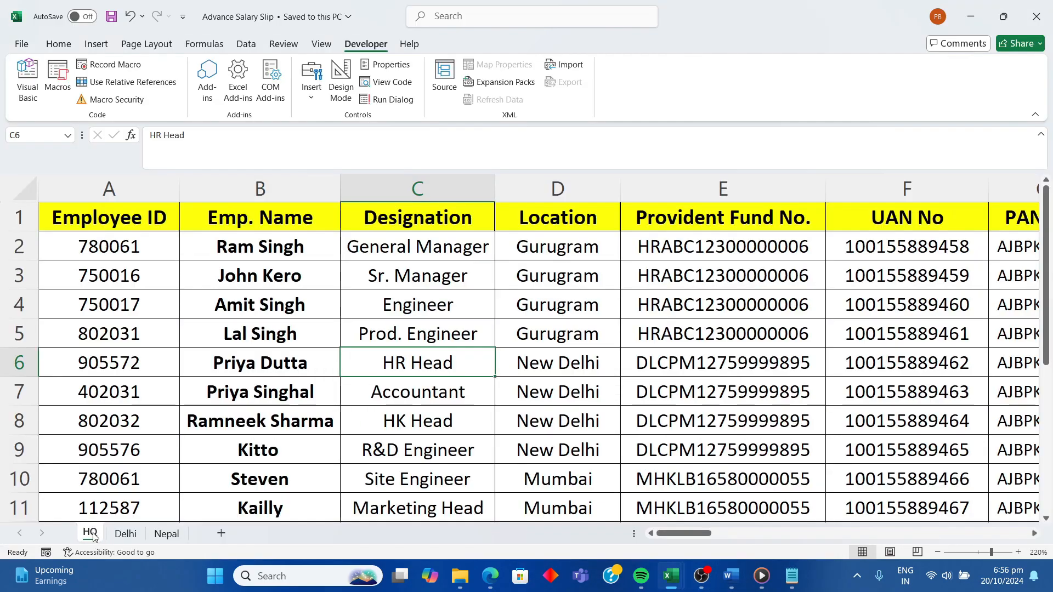
mouse_move(731, 575)
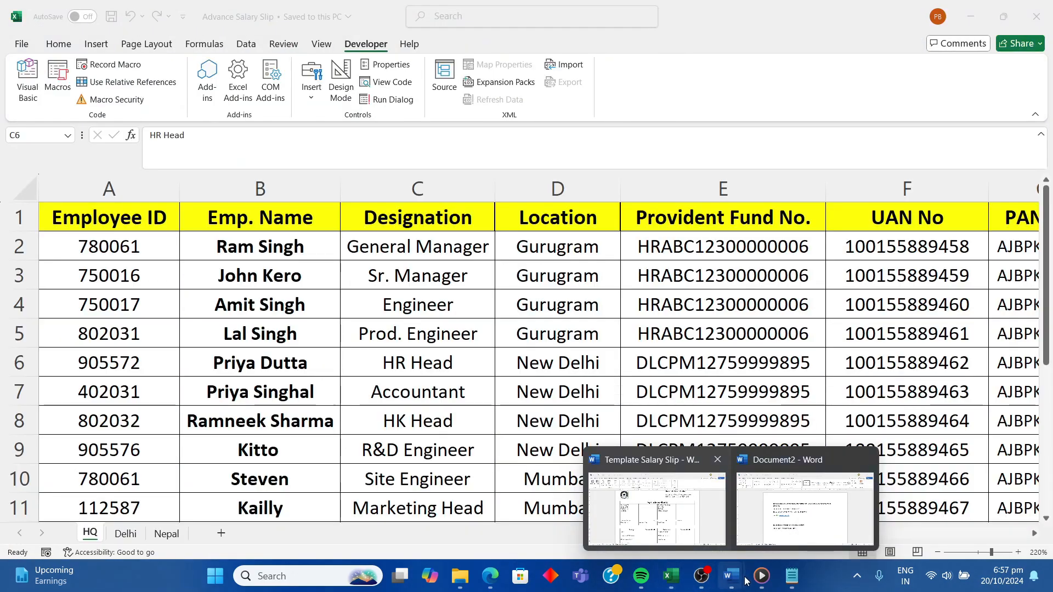
left_click(652, 510)
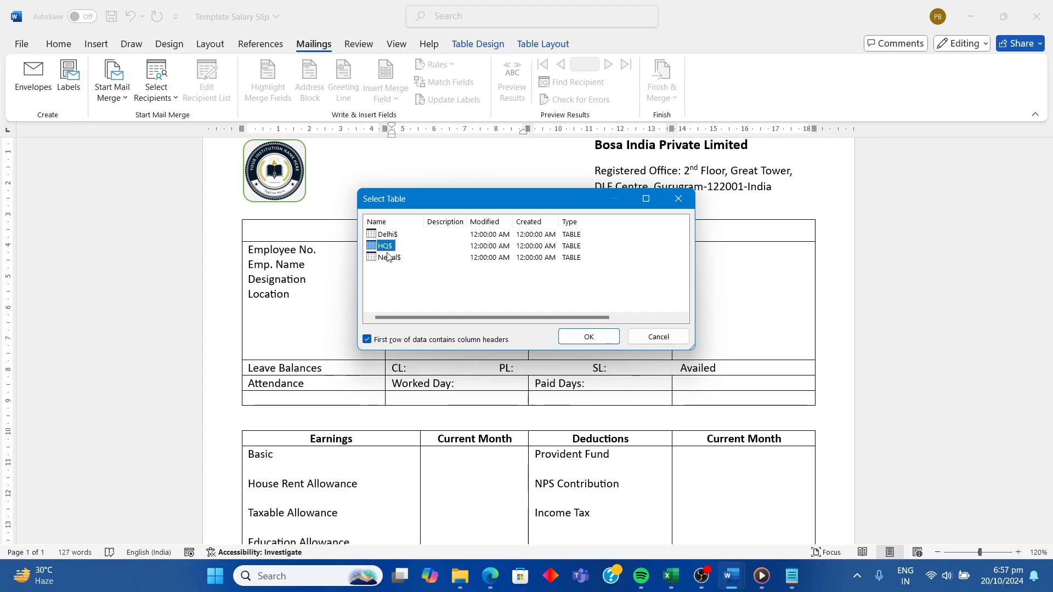
left_click(576, 336)
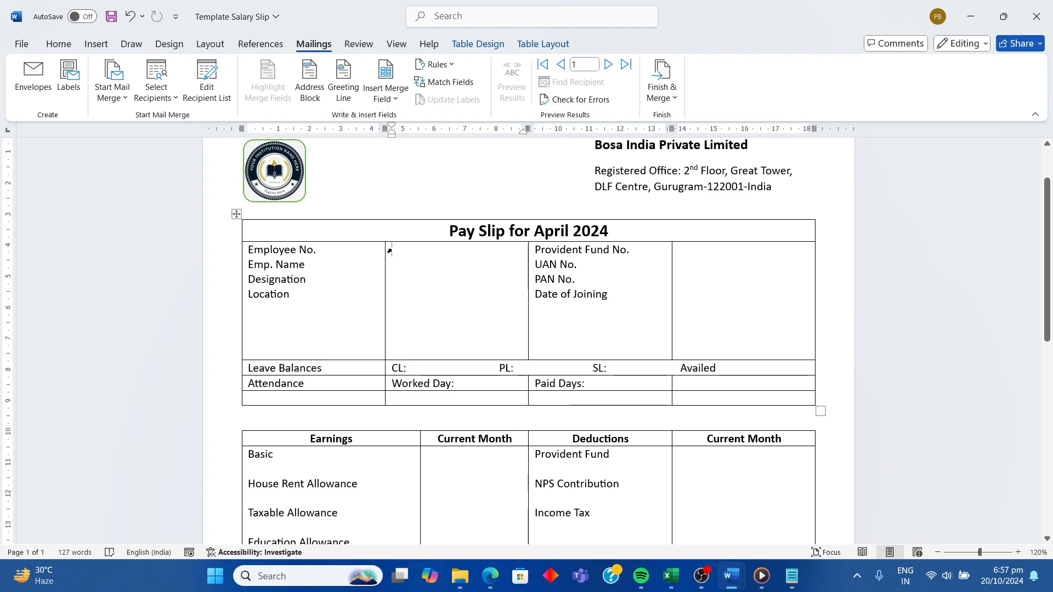
- Insert the Employee_ID and Emp_Name merge fields beside the Employee No. and Emp. Name labels
left_click(396, 100)
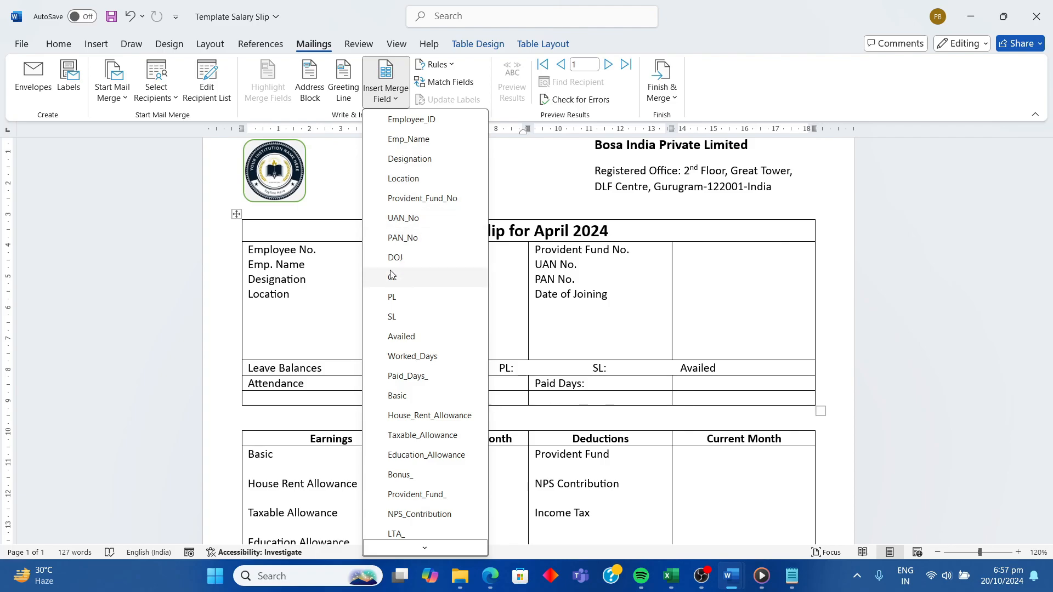
scroll(411, 272, "down", 2)
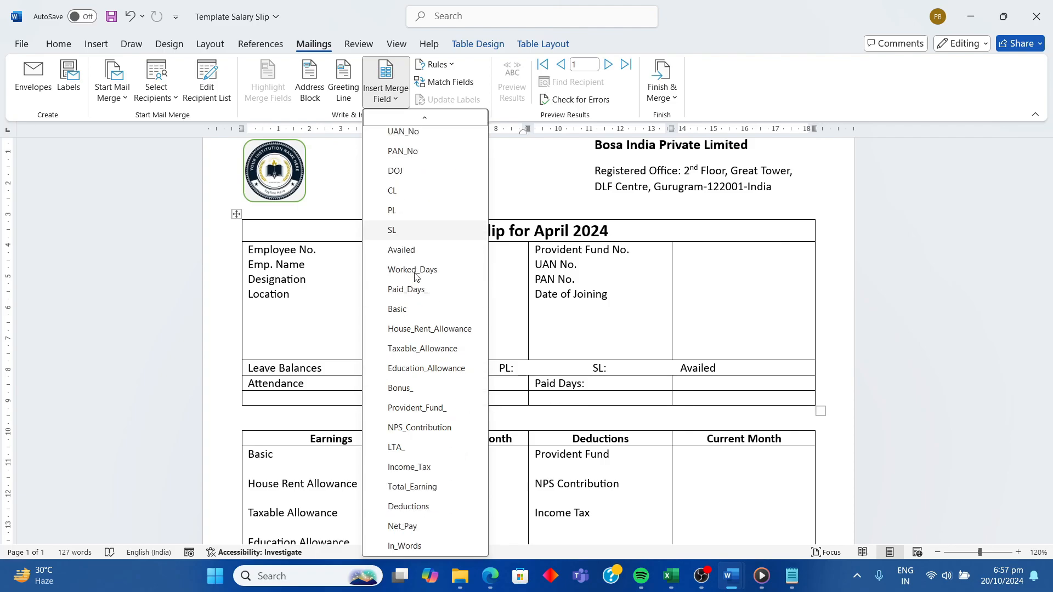
scroll(408, 372, "up", 1)
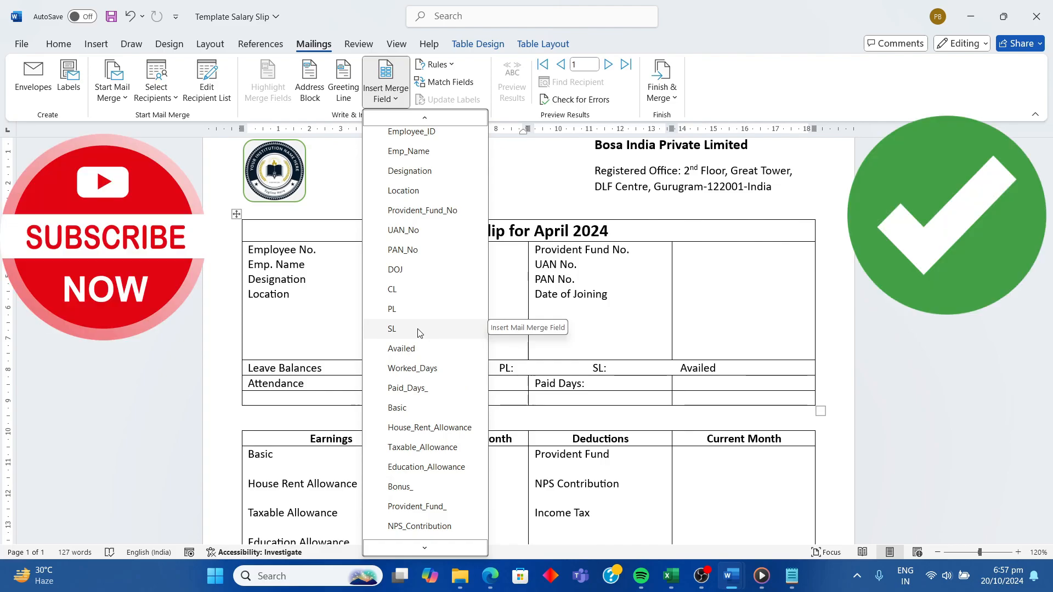
scroll(418, 332, "up", 1)
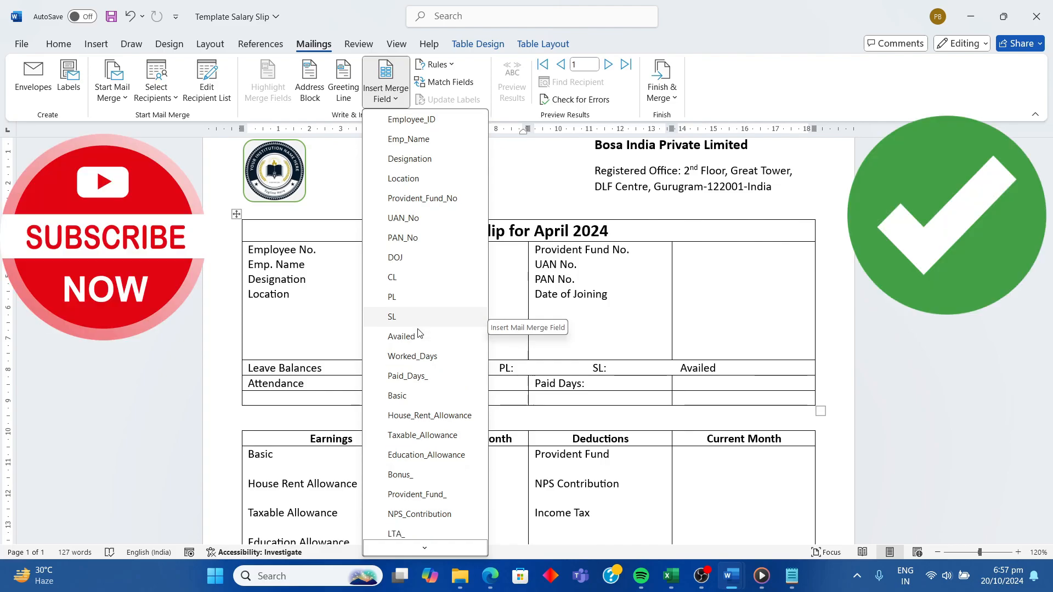
left_click(422, 121)
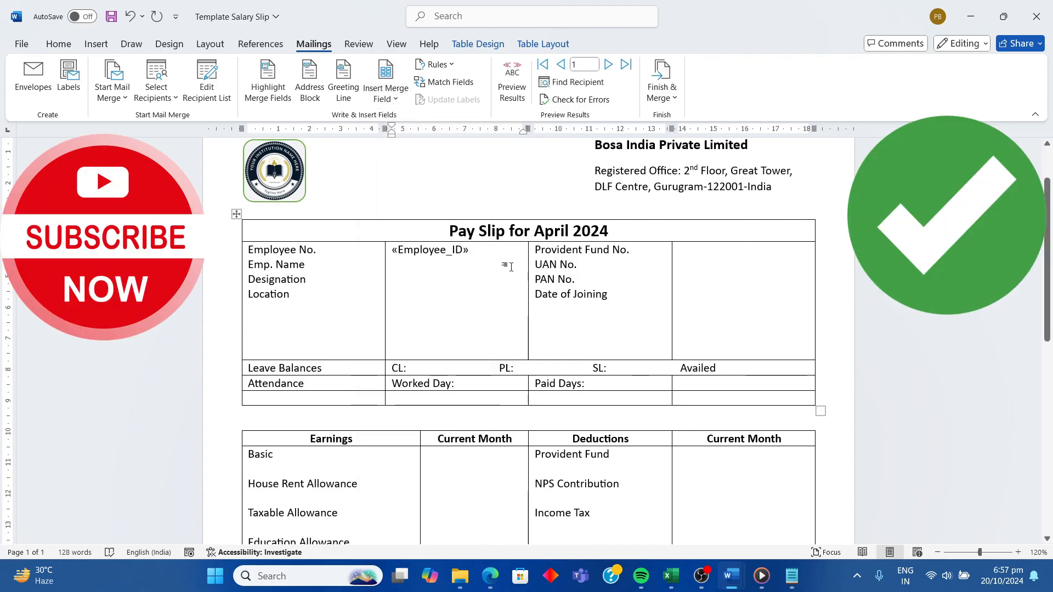
left_click(413, 262)
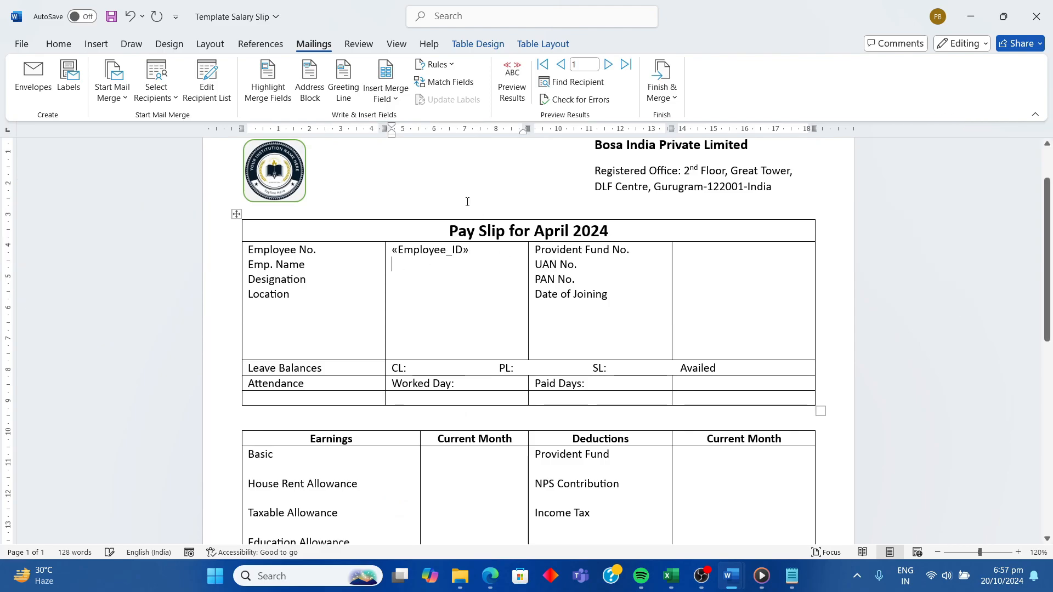
left_click(397, 100)
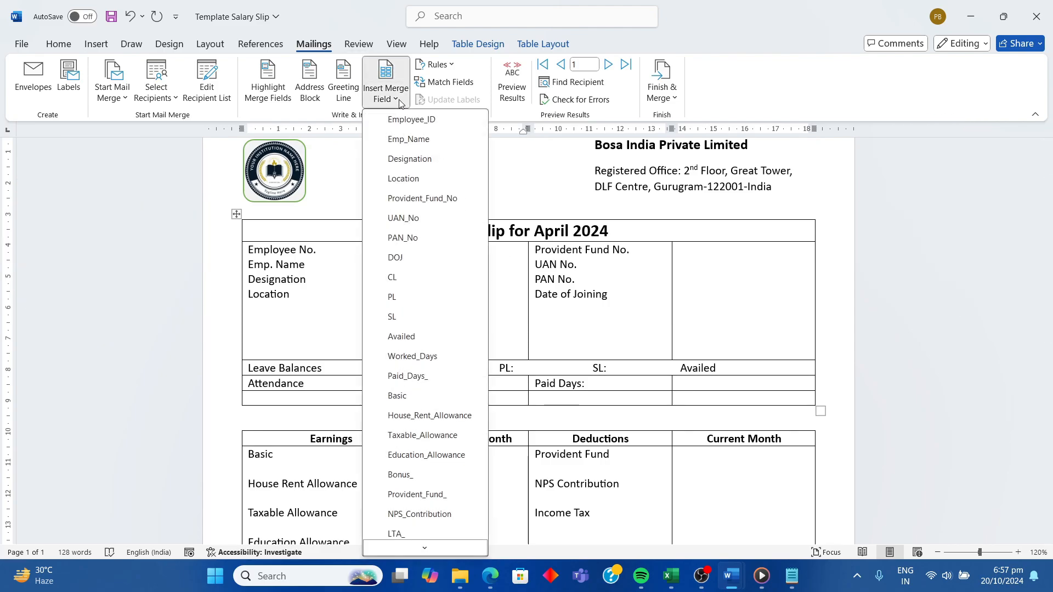
left_click(408, 139)
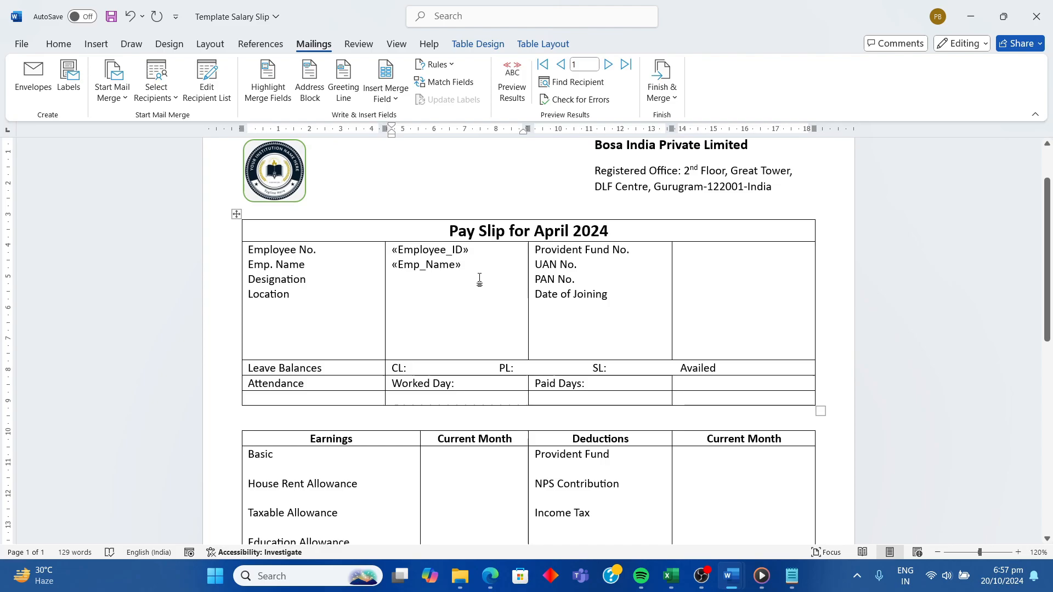
- Insert the Designation and Location merge fields beside their labels in the employee details table
left_click(410, 276)
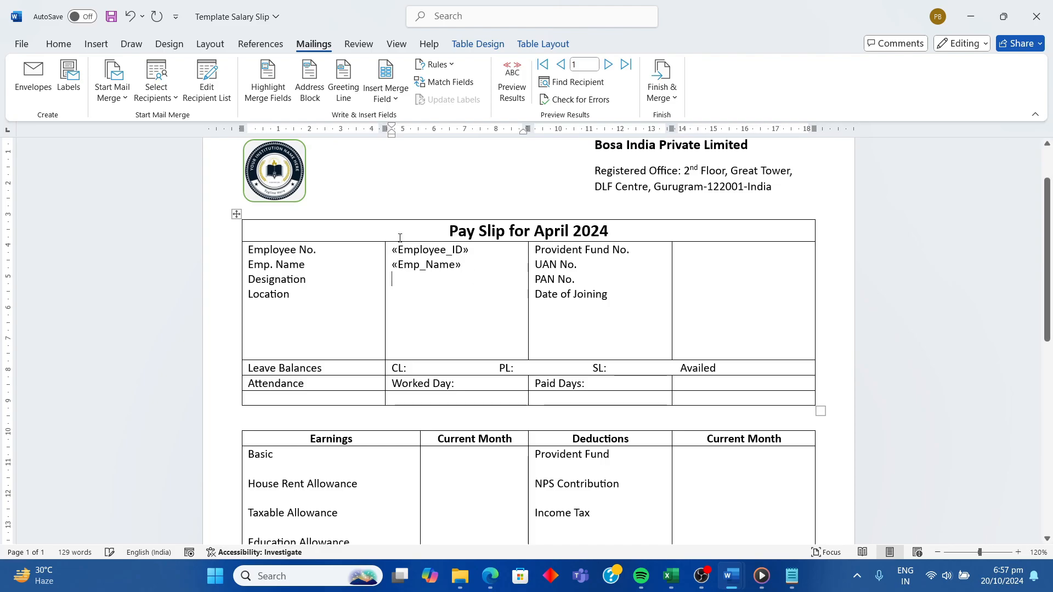
left_click(395, 99)
left_click(421, 163)
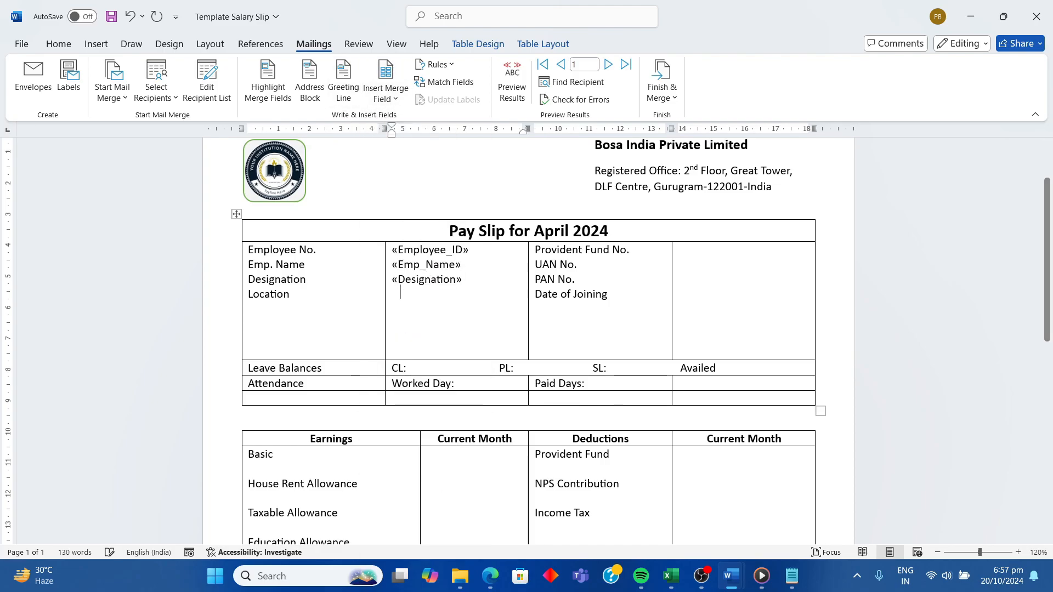
key("Down")
left_click(386, 94)
left_click(415, 177)
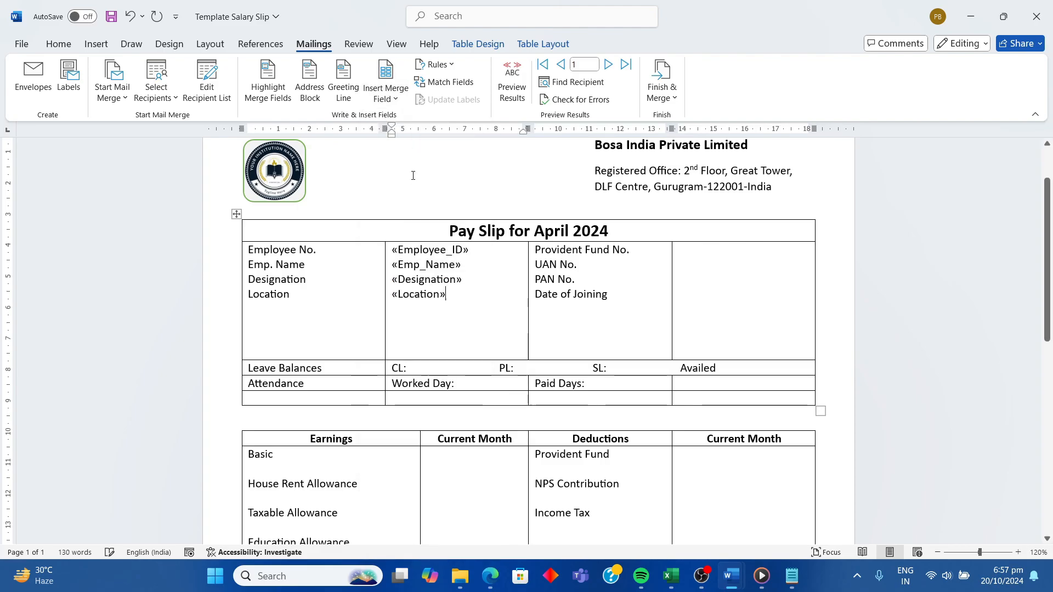
- Insert the Provident_Fund_No and UAN_No merge fields beside the Provident Fund No. and UAN No. labels
left_click(680, 249)
left_click(398, 95)
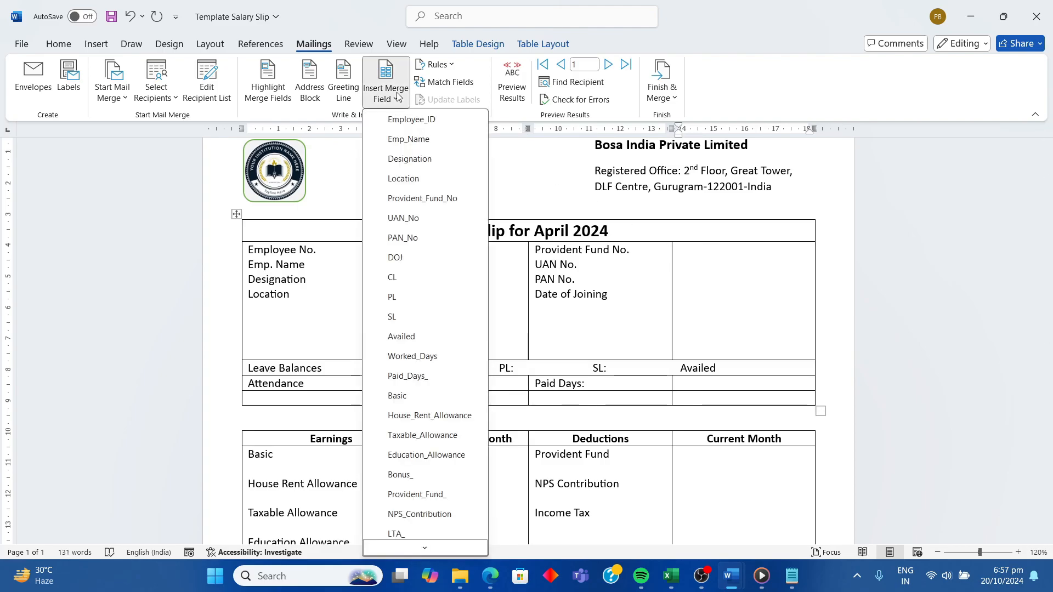
left_click(414, 199)
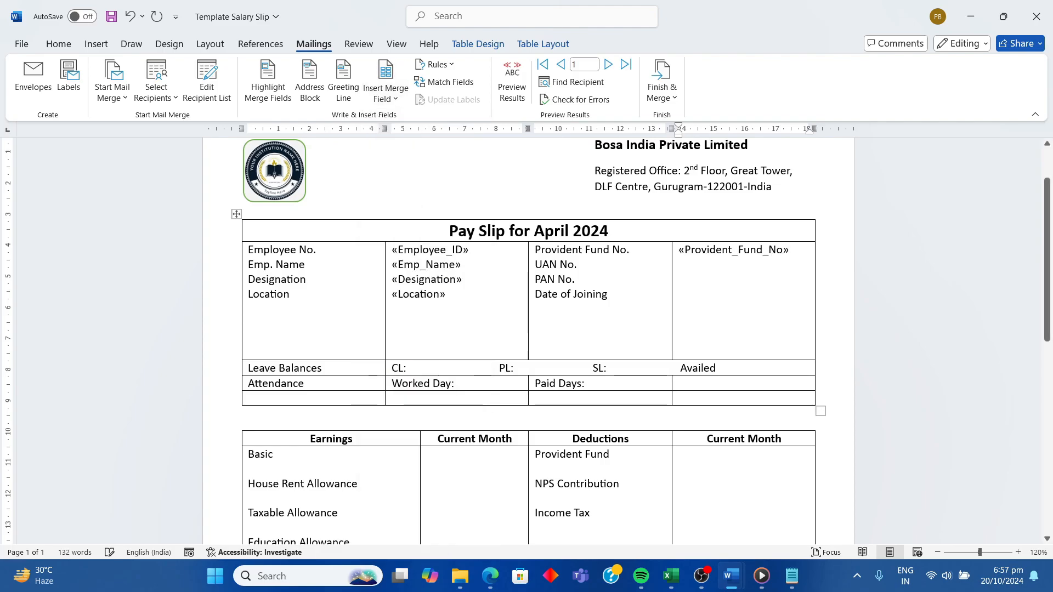
left_click(386, 97)
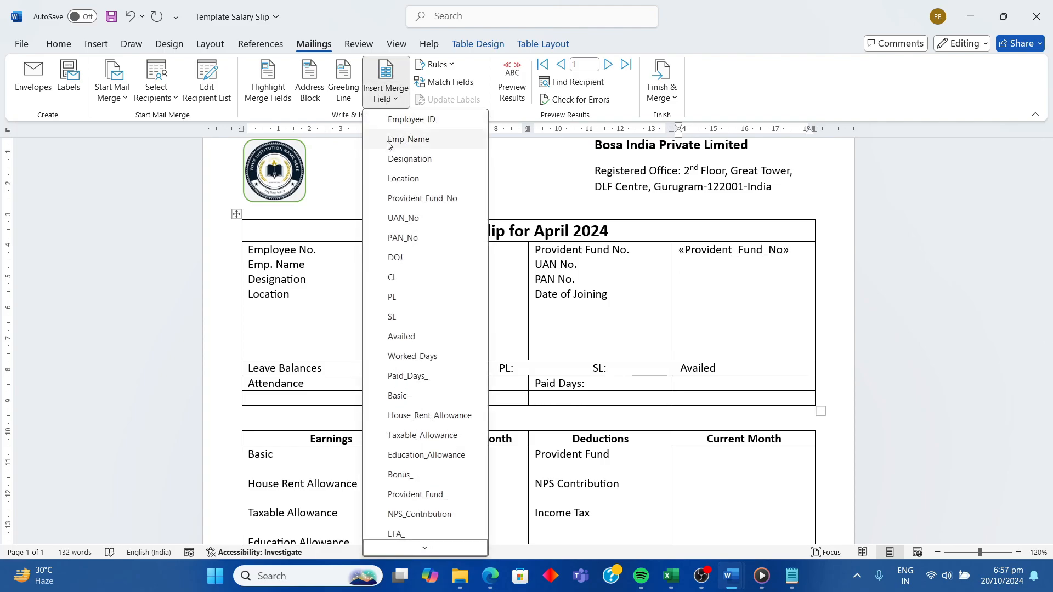
left_click(412, 217)
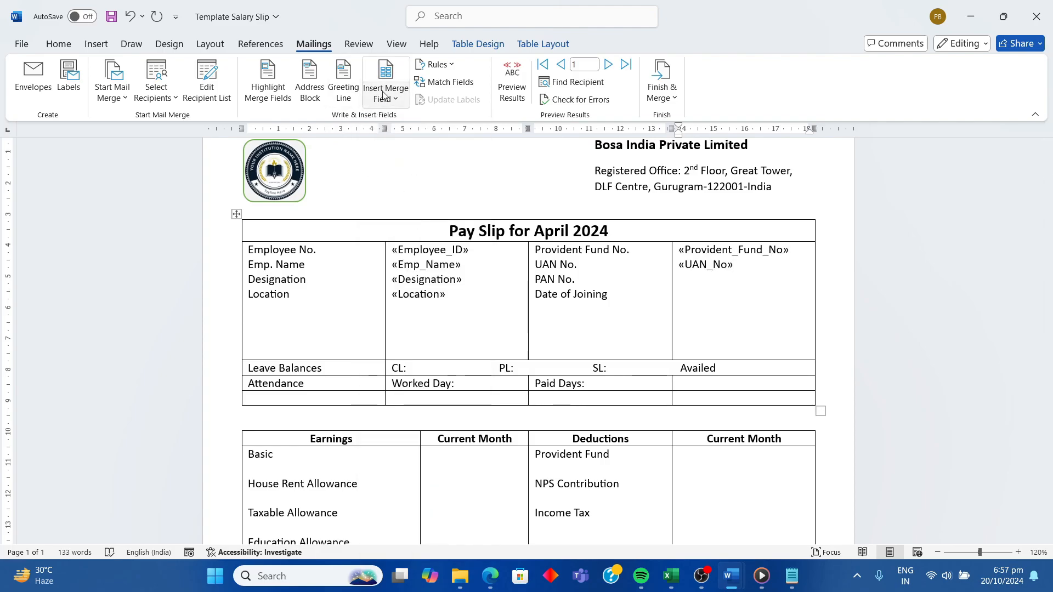
- Insert the PAN_No and DOJ merge fields beside the PAN No. and Date of Joining labels
left_click(383, 96)
left_click(408, 238)
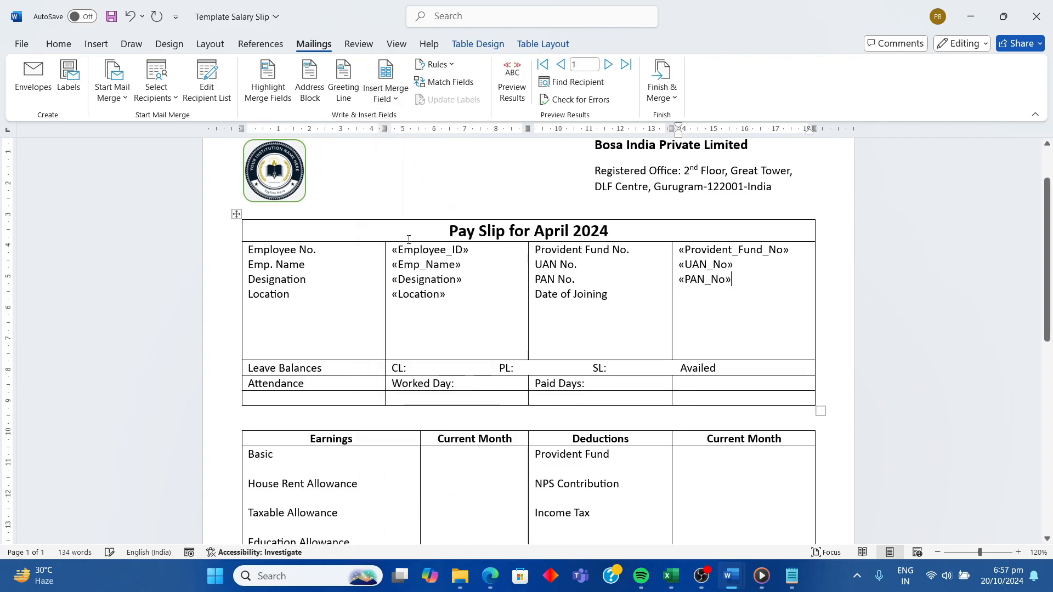
left_click(386, 97)
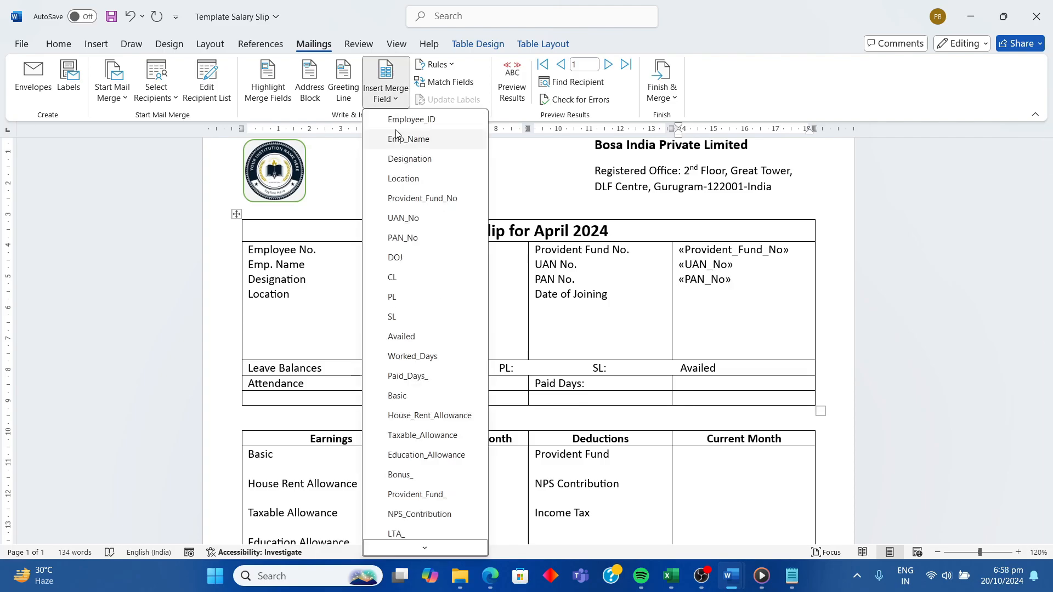
left_click(401, 258)
- Insert the CL, PL and SL merge fields after their matching labels in the Leave Balances row
left_click(426, 367)
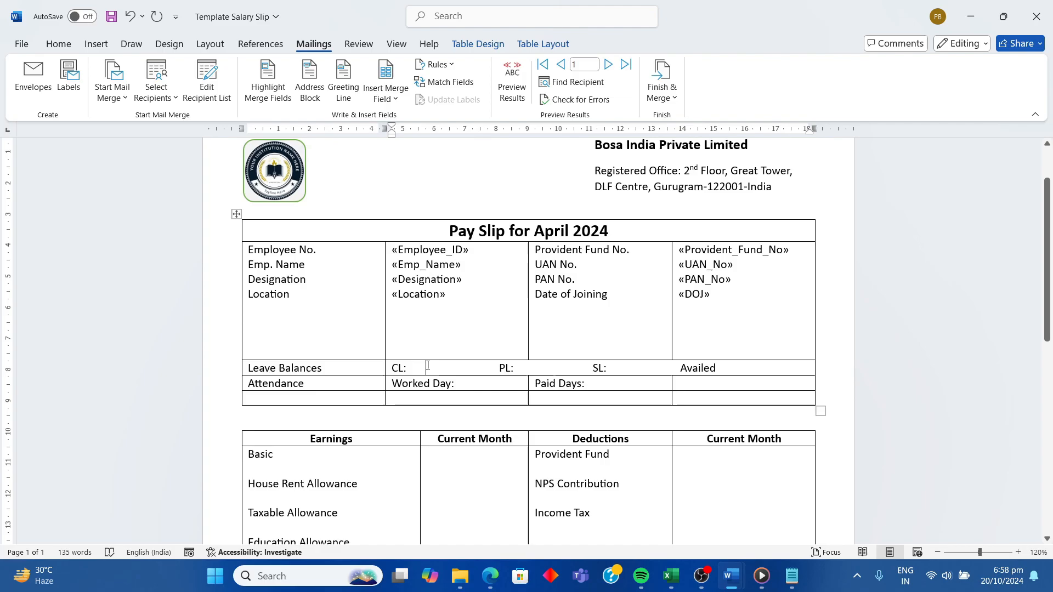
left_click(388, 97)
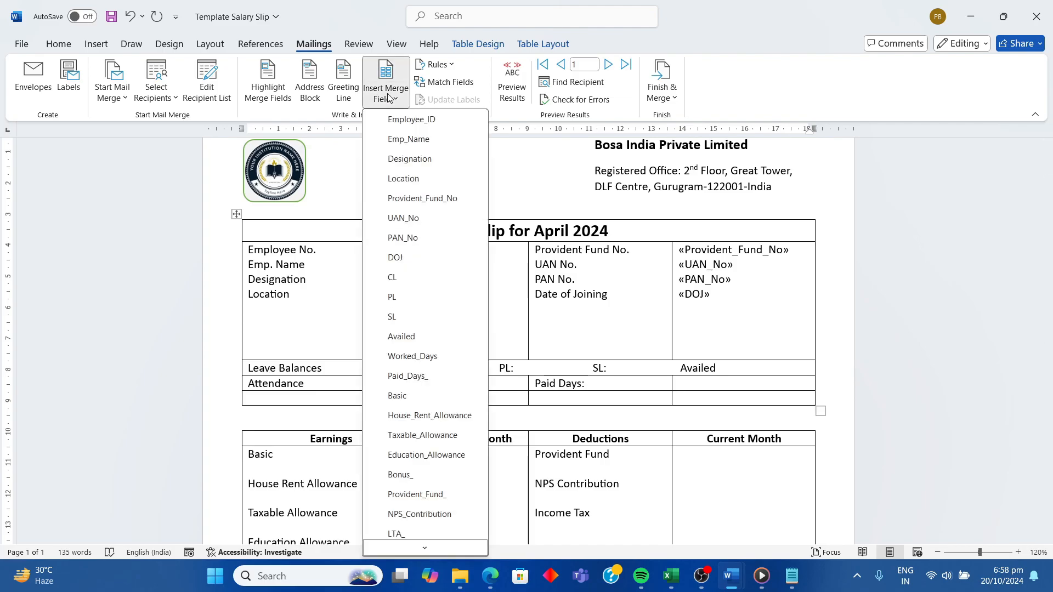
left_click(401, 278)
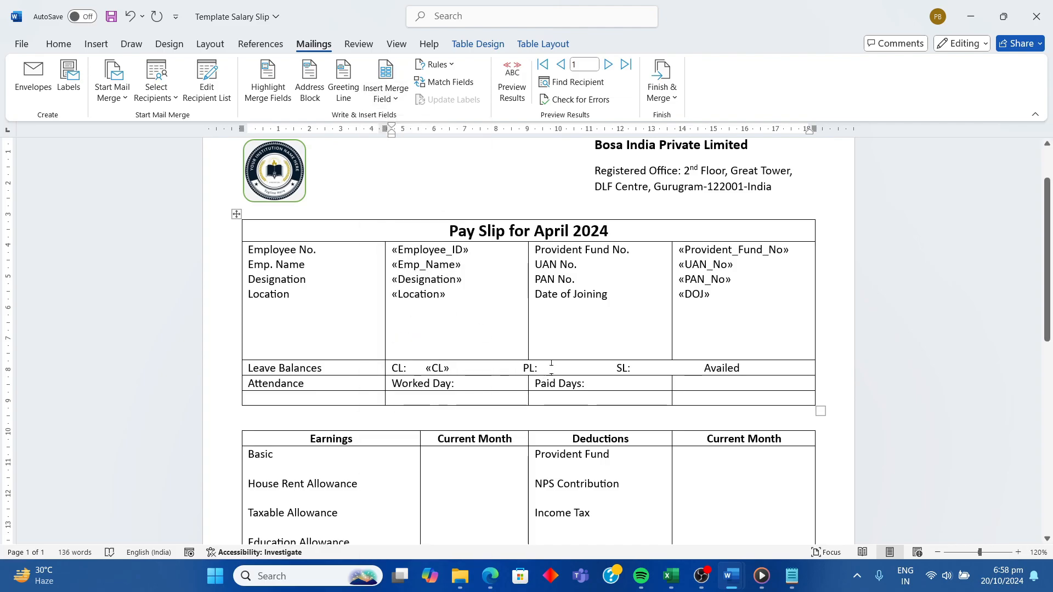
left_click(551, 368)
left_click(387, 99)
left_click(402, 297)
left_click(660, 367)
left_click(387, 99)
left_click(402, 317)
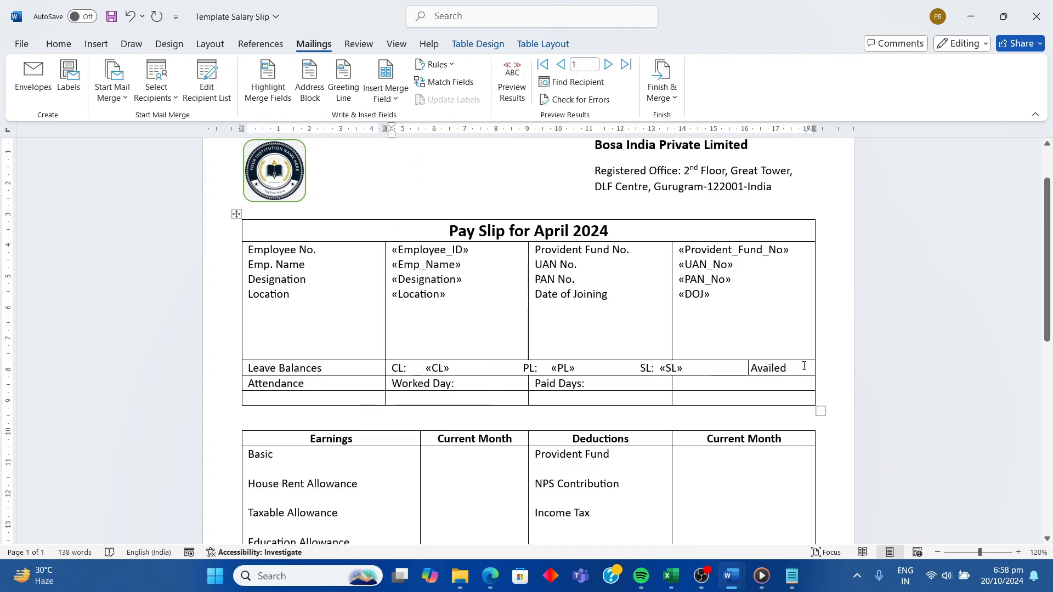
- Shorten the gap before Availed in the Leave Balances row and insert the Availed merge field after that label
key("BackSpace")
key("BackSpace")
key("BackSpace")
key("BackSpace")
key("BackSpace")
key("BackSpace")
key("BackSpace")
key("BackSpace")
key("BackSpace")
left_click(777, 366)
left_click(388, 98)
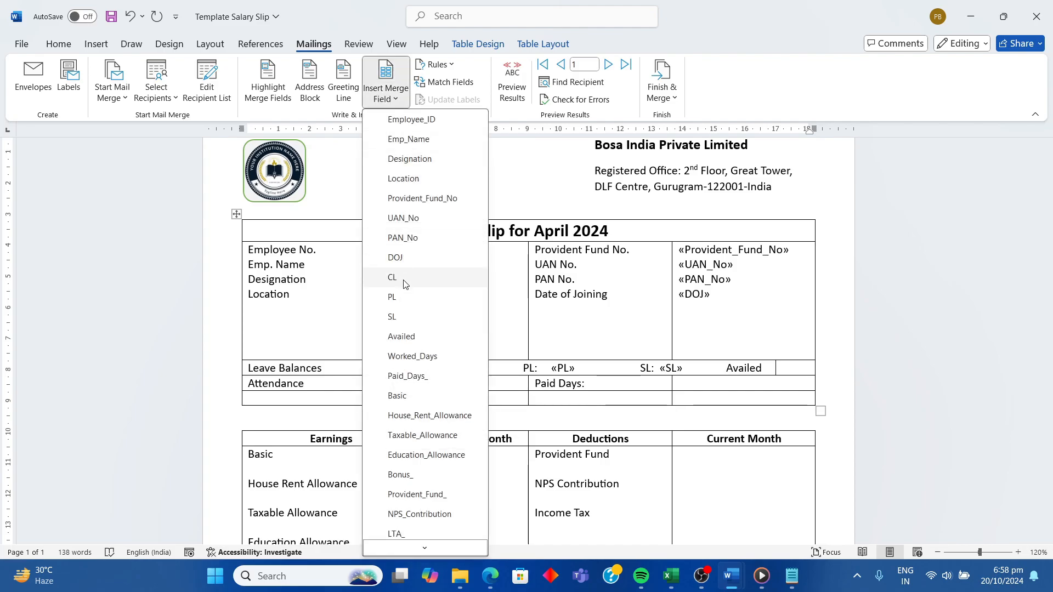
left_click(411, 336)
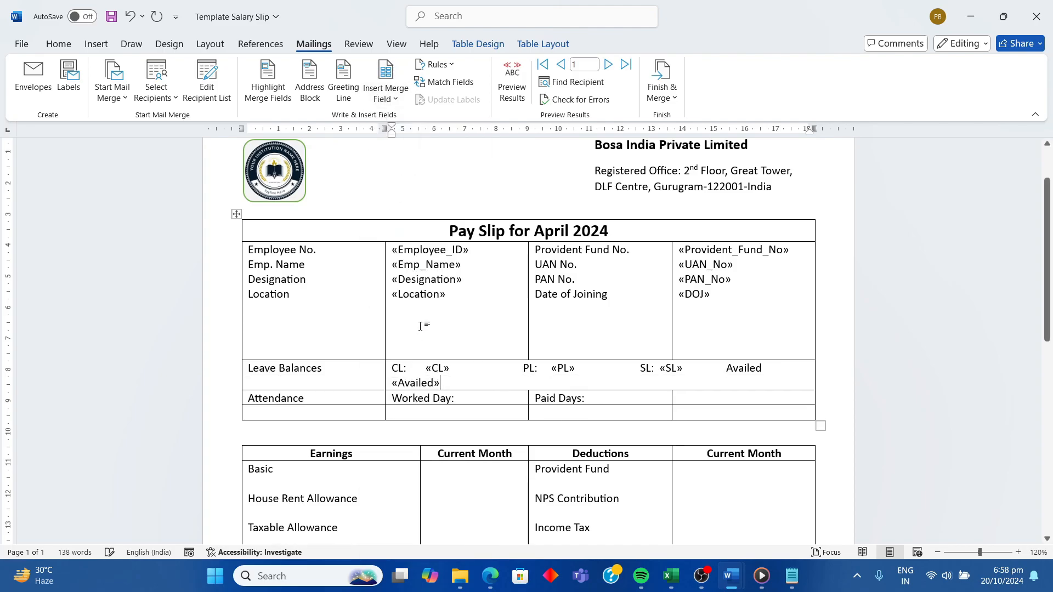
- Remove surplus spaces between the leave entries so the Leave Balances row fits on one line
key("BackSpace")
key("BackSpace")
key("BackSpace")
key("BackSpace")
key("BackSpace")
key("BackSpace")
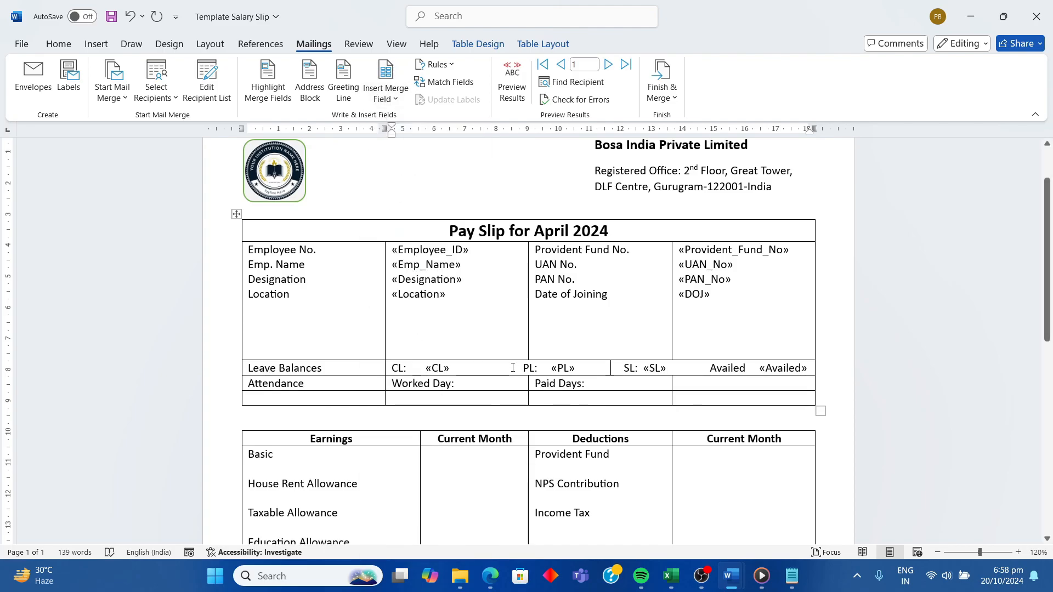
key("BackSpace")
key("BackSpace")
key("BackSpace")
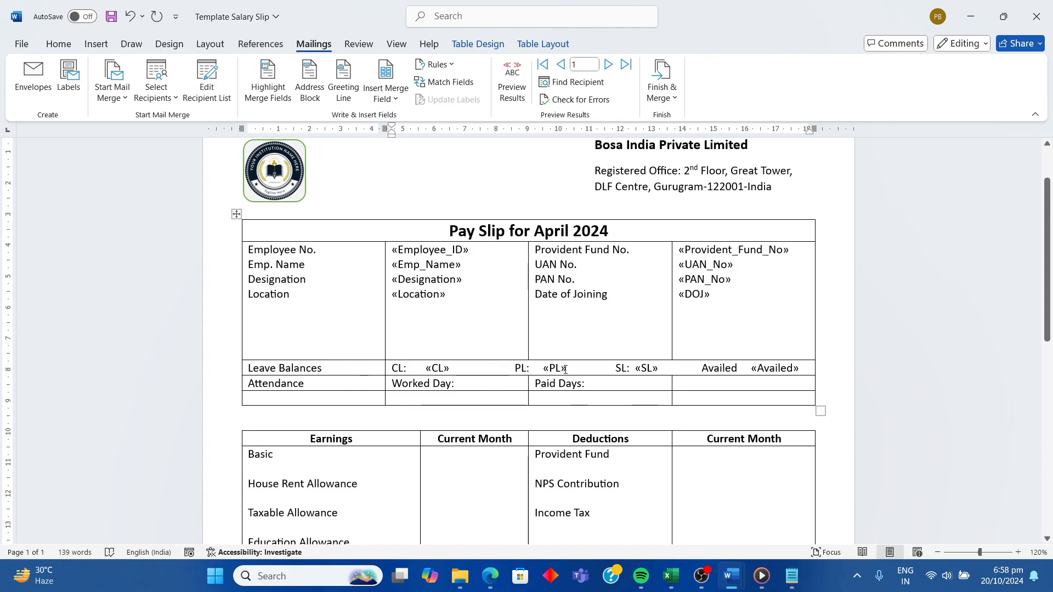
- Insert the Worked_Days and Paid_Days_ merge fields in the cells below the Worked Day and Paid Days labels
left_click(477, 385)
scroll(463, 384, "down", 2)
left_click(416, 315)
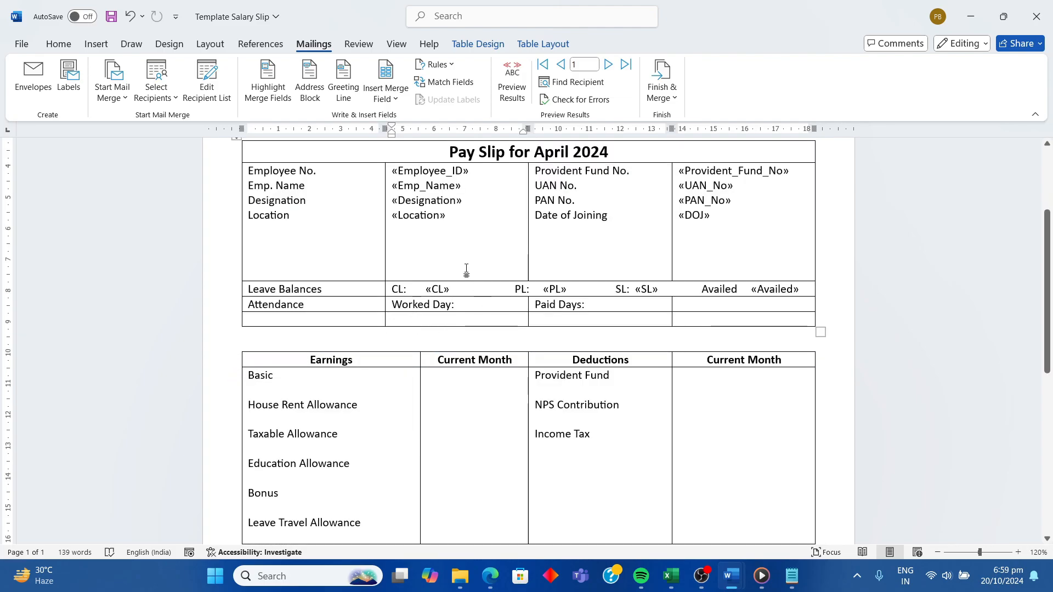
left_click(396, 99)
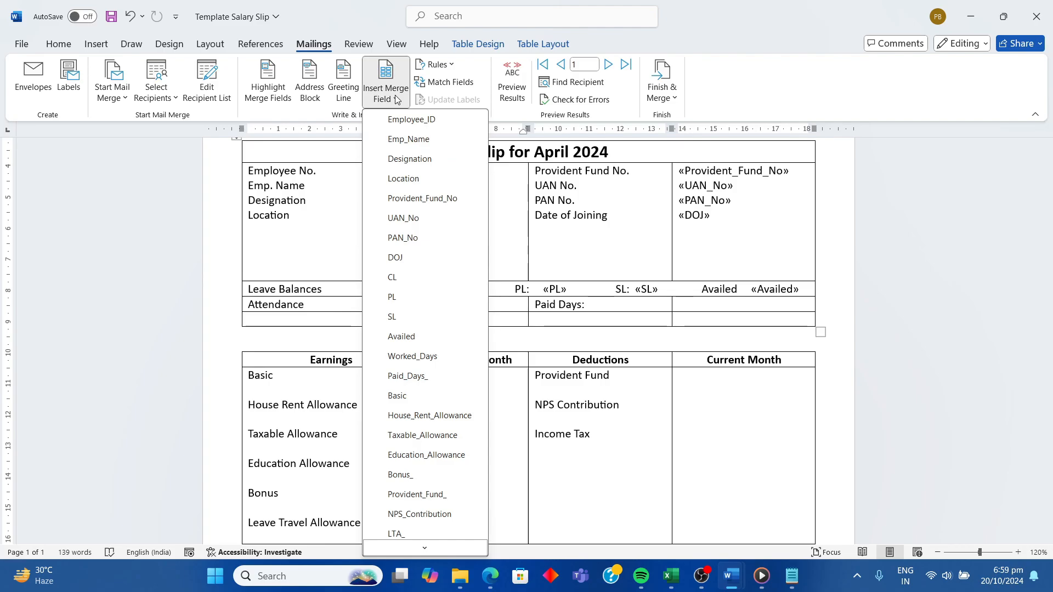
left_click(412, 355)
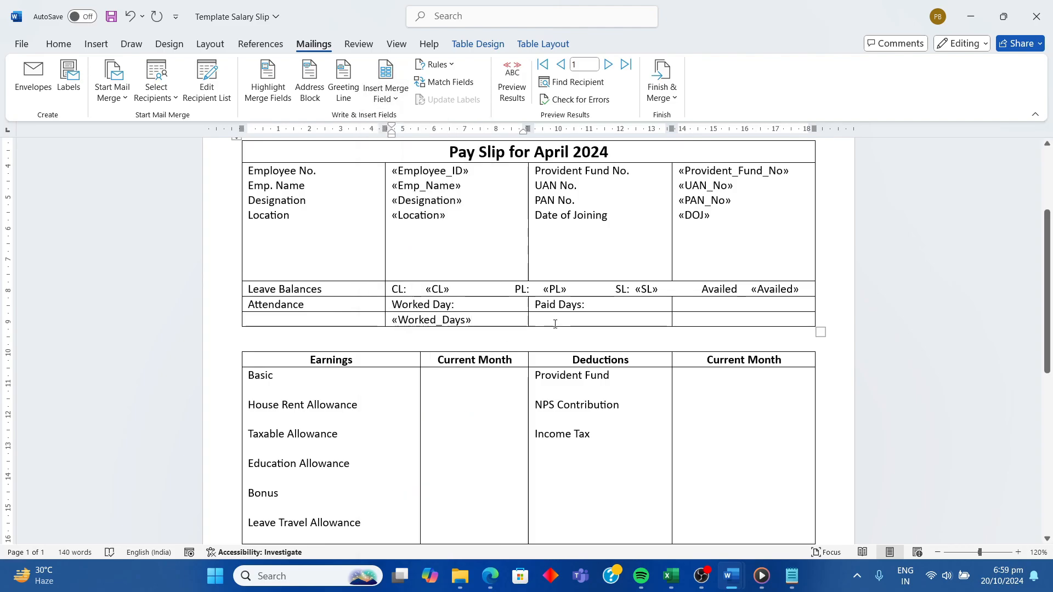
left_click(554, 321)
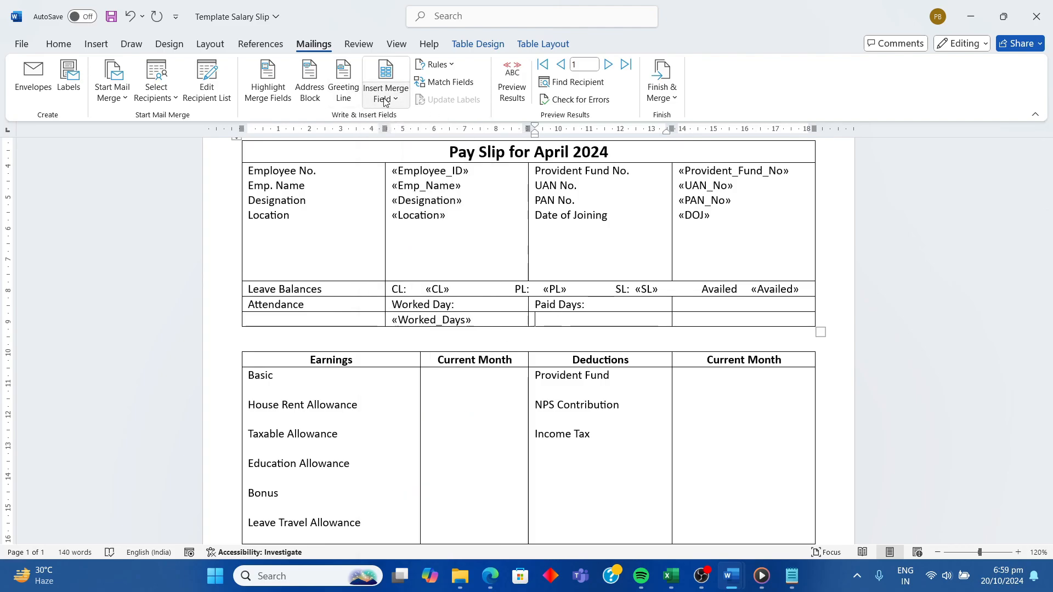
left_click(383, 100)
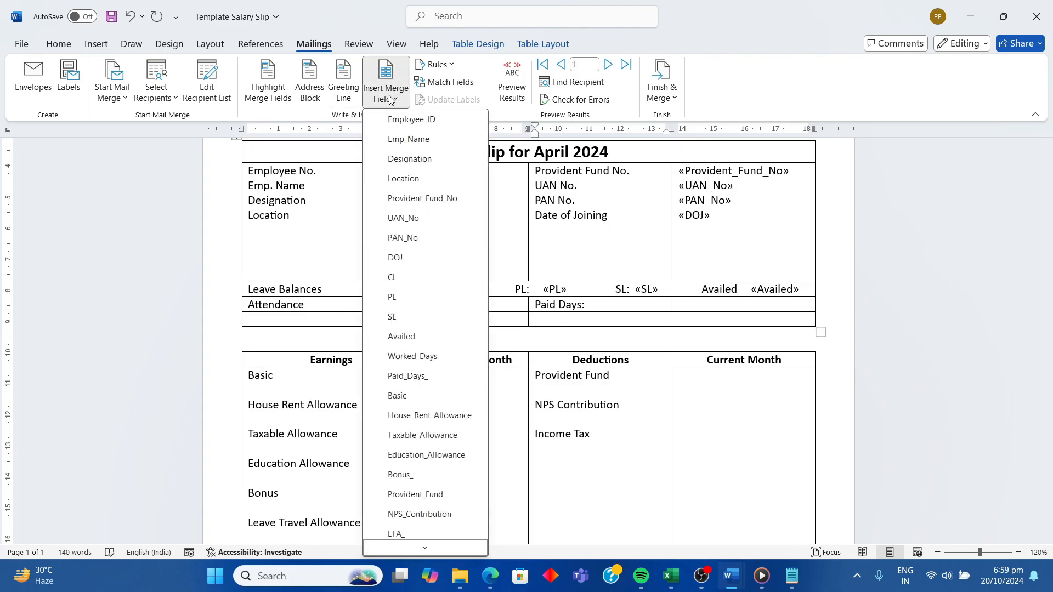
left_click(415, 379)
- Insert the Basic and House_Rent_Allowance merge fields beside their labels in the earnings Current Month column
left_click(434, 373)
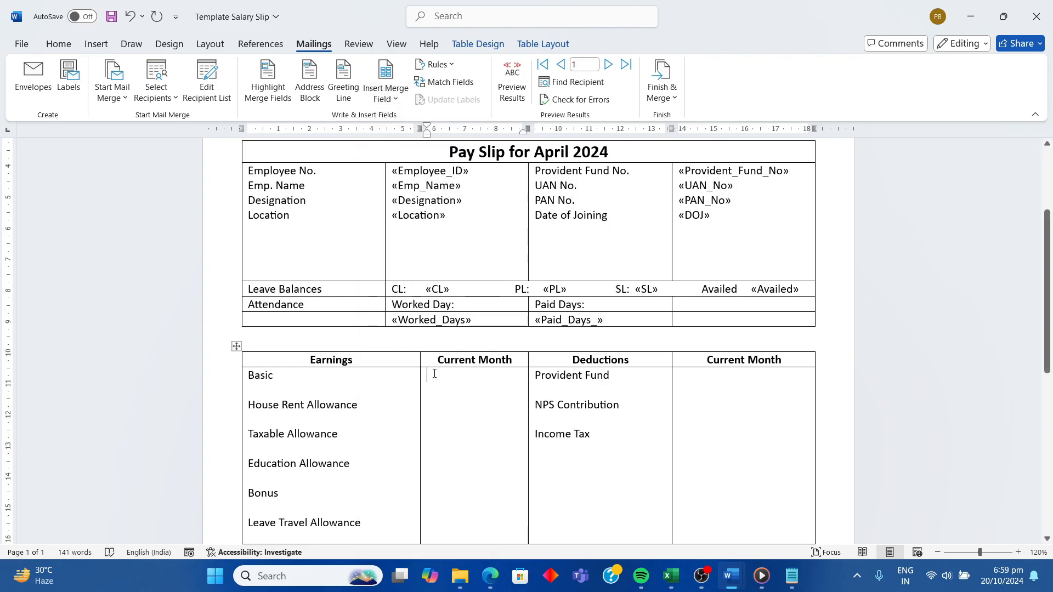
left_click(383, 98)
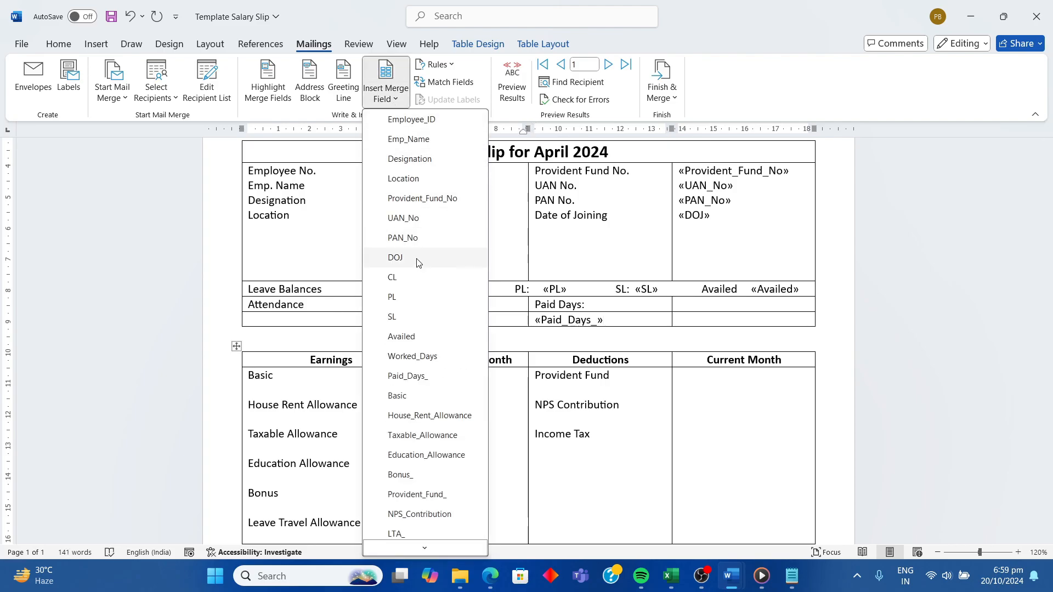
left_click(416, 395)
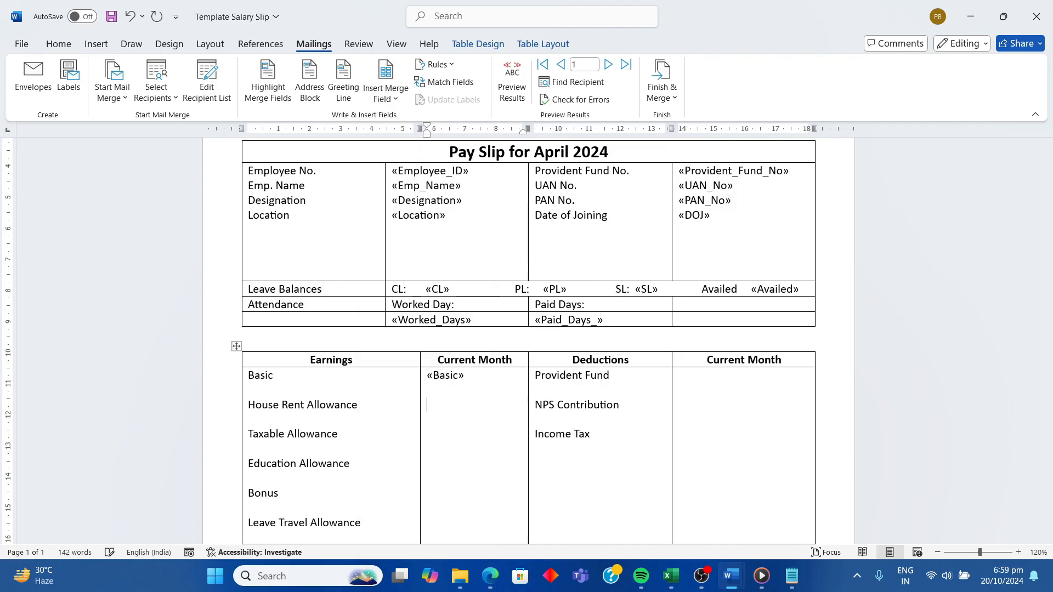
left_click(390, 99)
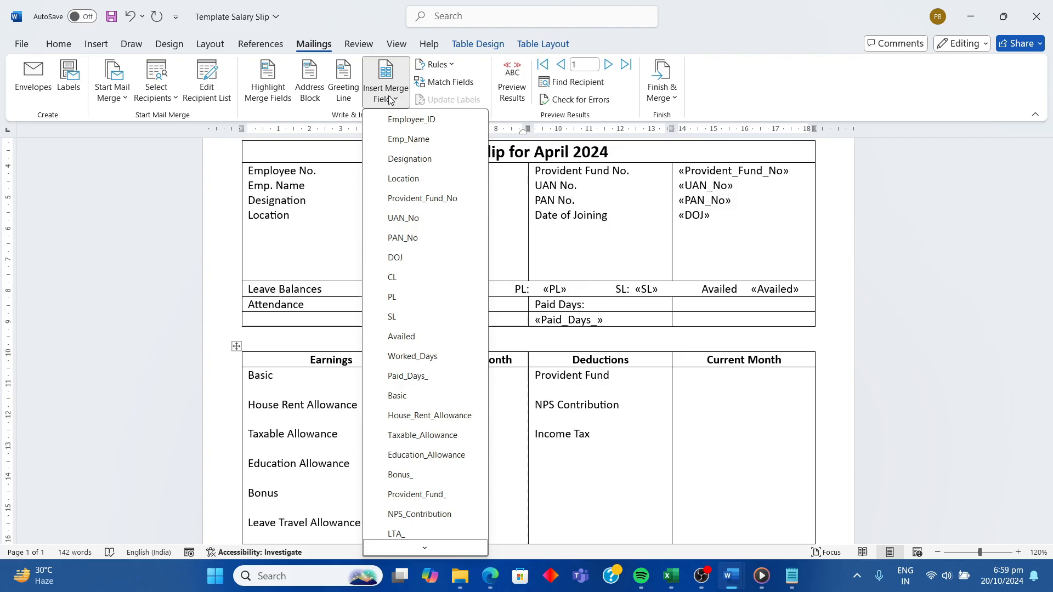
left_click(423, 415)
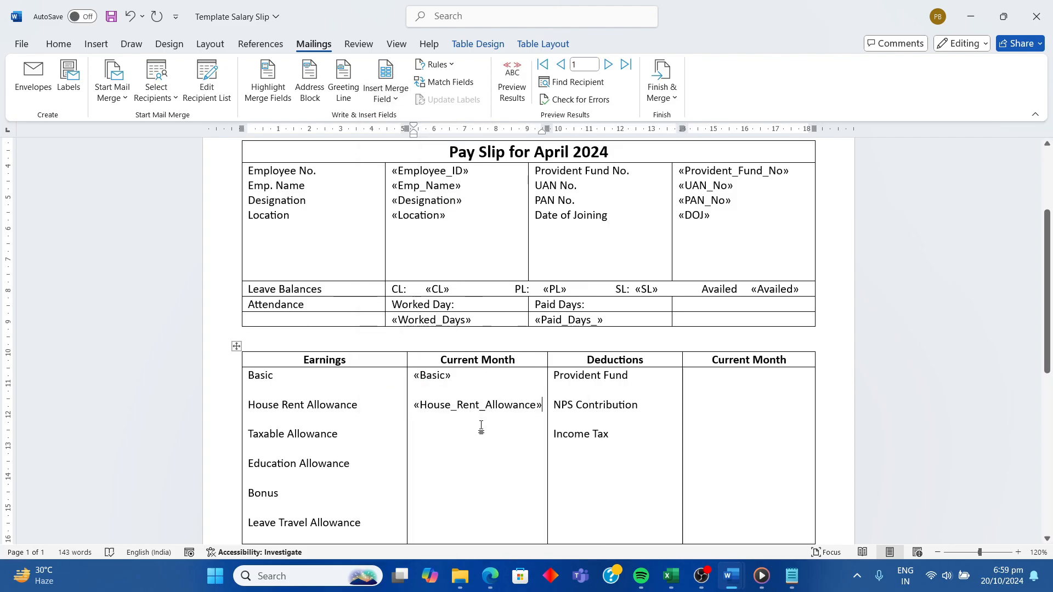
- Insert the Taxable_Allowance, Education_Allowance, Basic and LTA_ merge fields beside the Taxable Allowance, Education Allowance, Bonus and Leave Travel Allowance labels
left_click(481, 427)
left_click(390, 99)
left_click(424, 435)
key("Down")
key("Down")
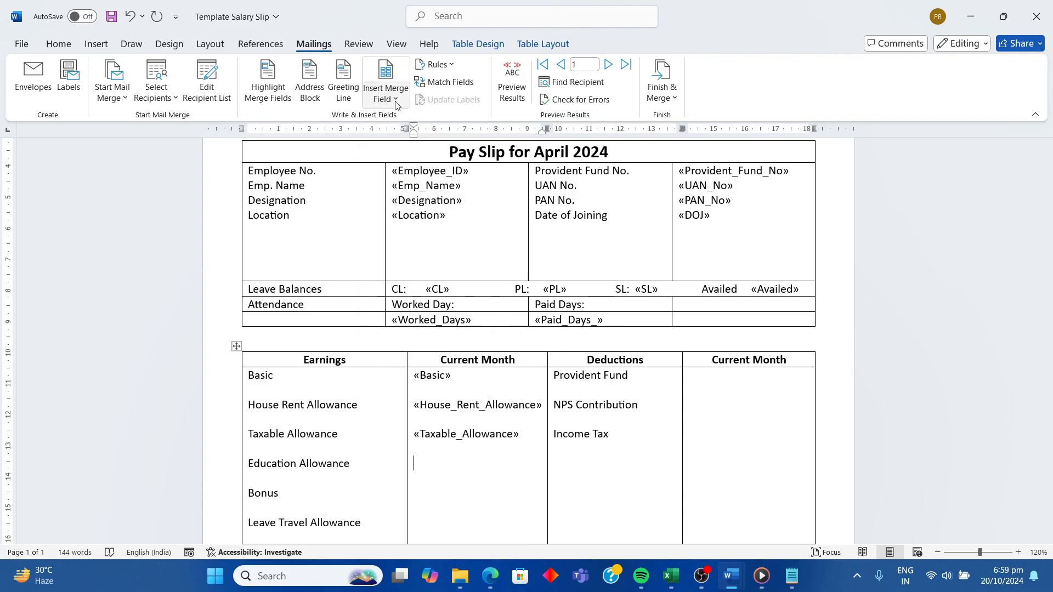
left_click(396, 99)
left_click(422, 451)
left_click(395, 99)
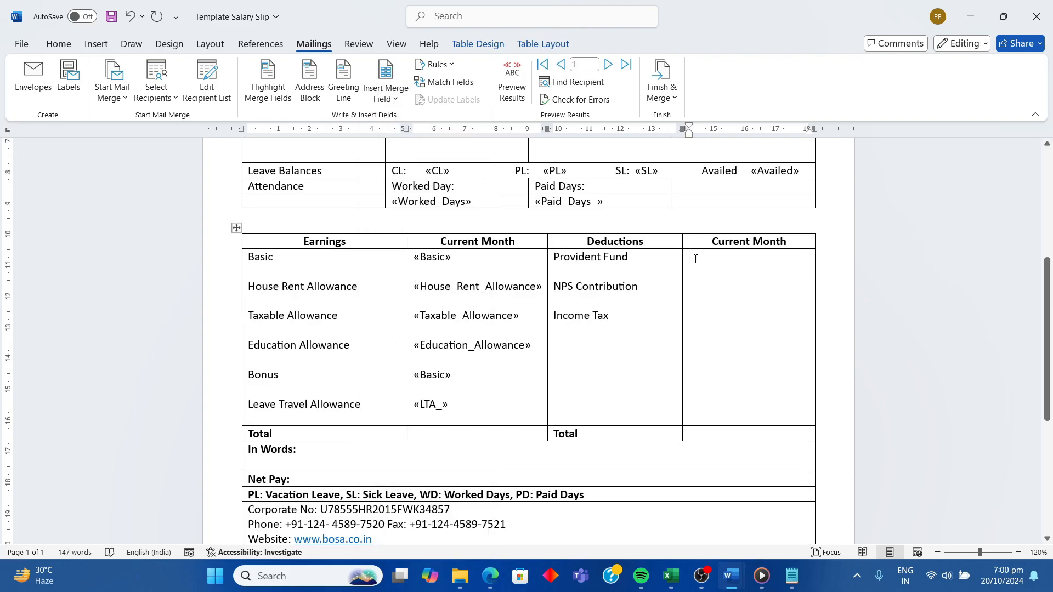
left_click(395, 534)
- Insert the Provident_Fund_, NPS_Contribution and Income_Tax merge fields beside their labels in the deductions Current Month column
left_click(398, 100)
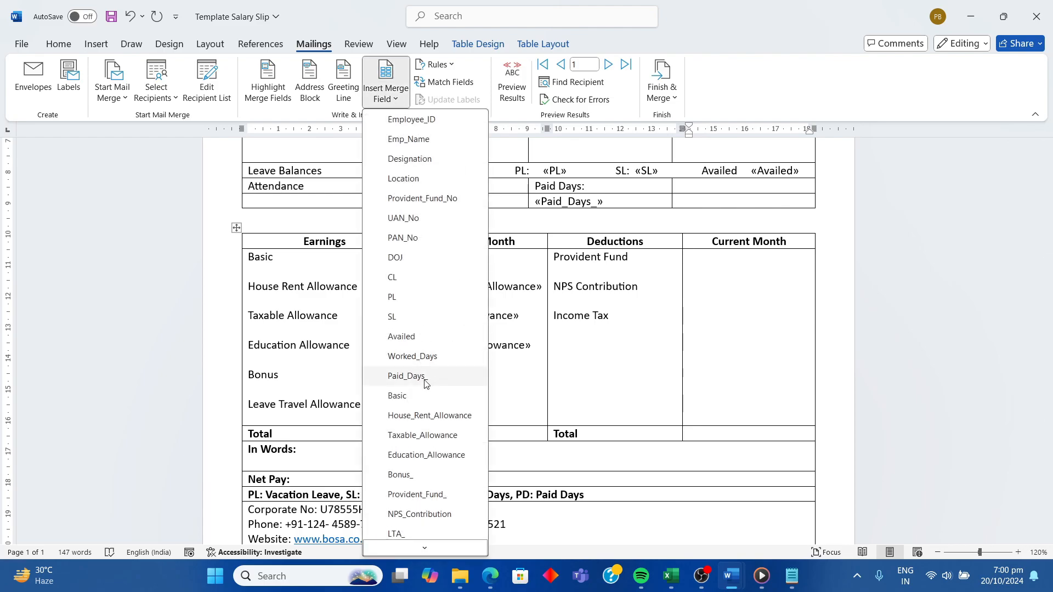
left_click(434, 494)
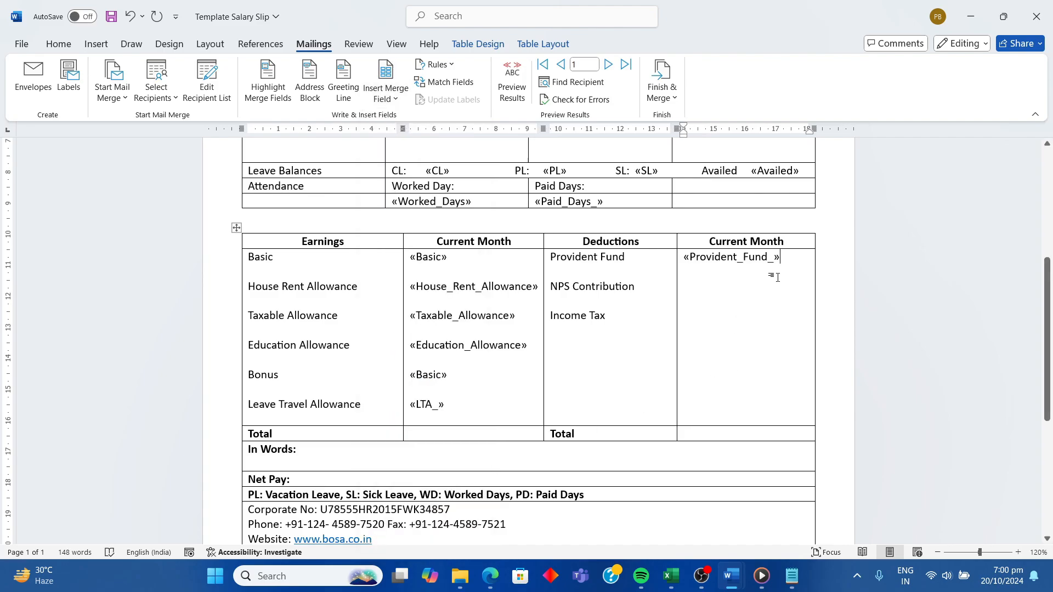
key("Return")
left_click(396, 99)
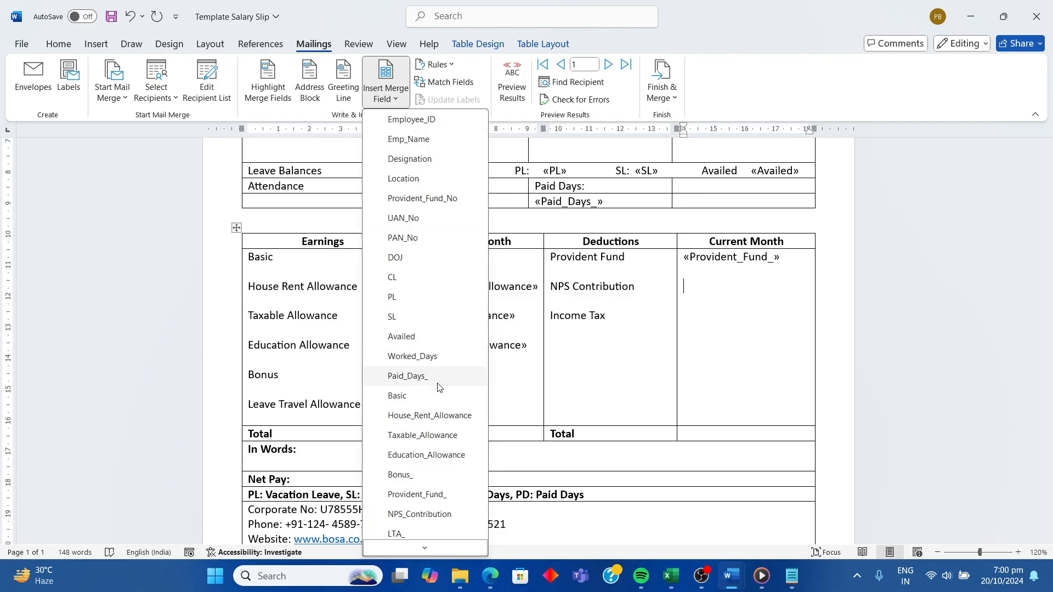
left_click(422, 512)
key("Return")
left_click(394, 100)
scroll(432, 427, "down", 2)
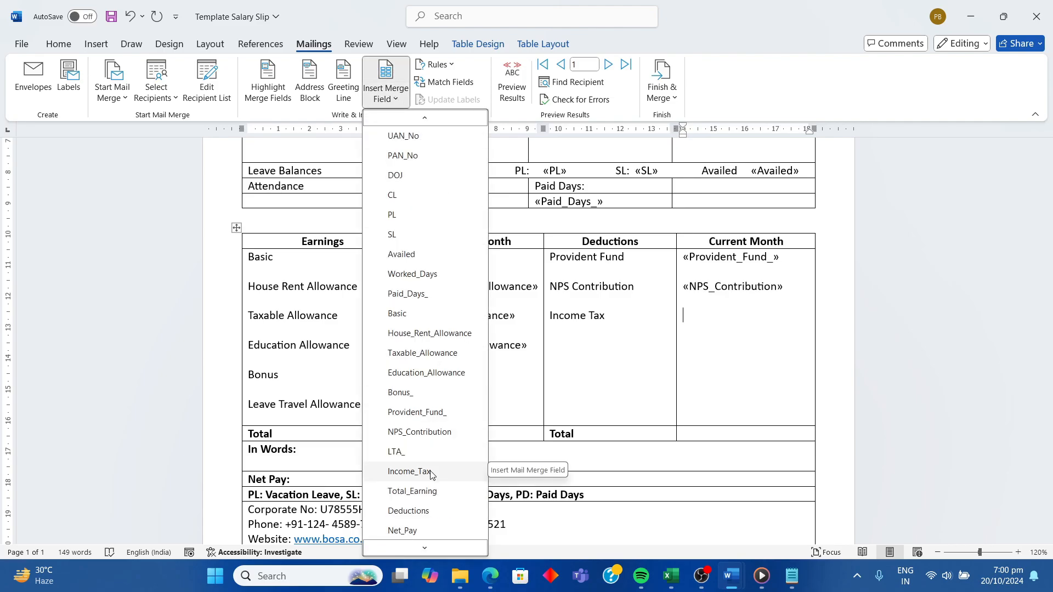
mouse_move(432, 548)
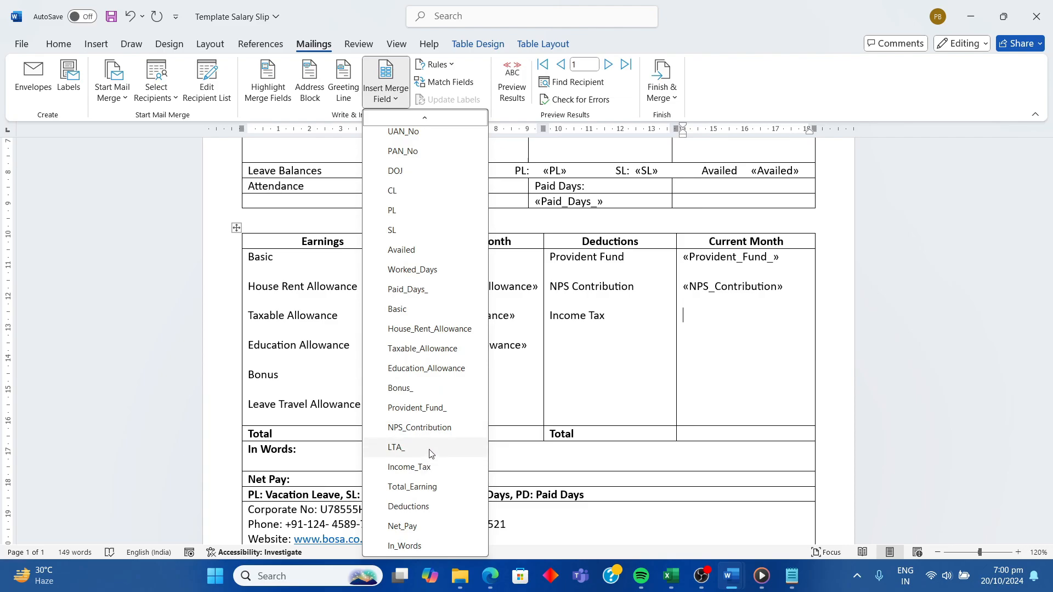
left_click(427, 467)
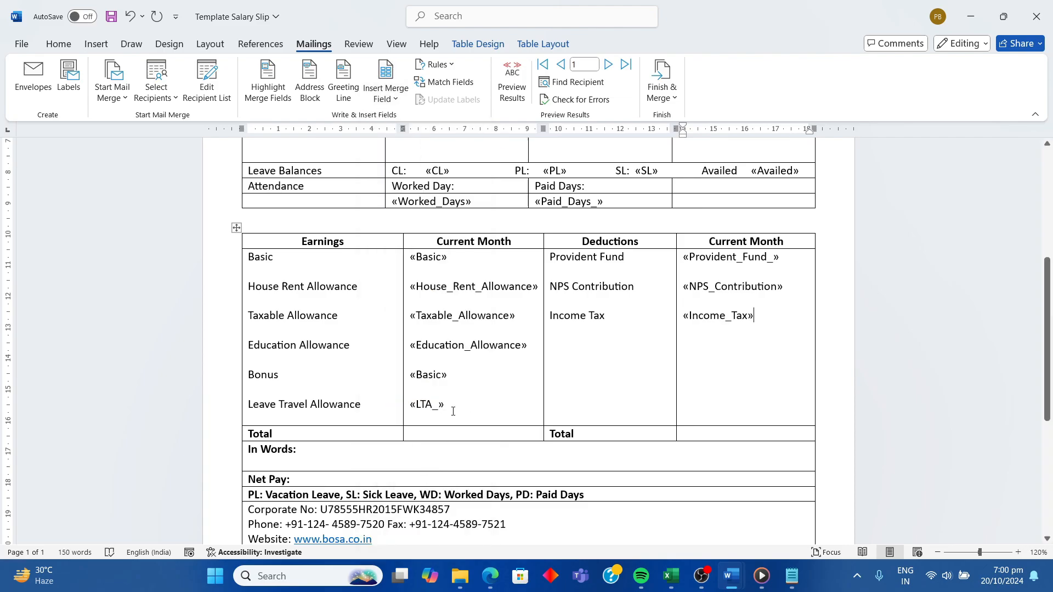
- Insert the Total_Earning and Deductions merge fields beside the two Total labels of the earnings and deductions table
left_click(460, 434)
left_click(386, 96)
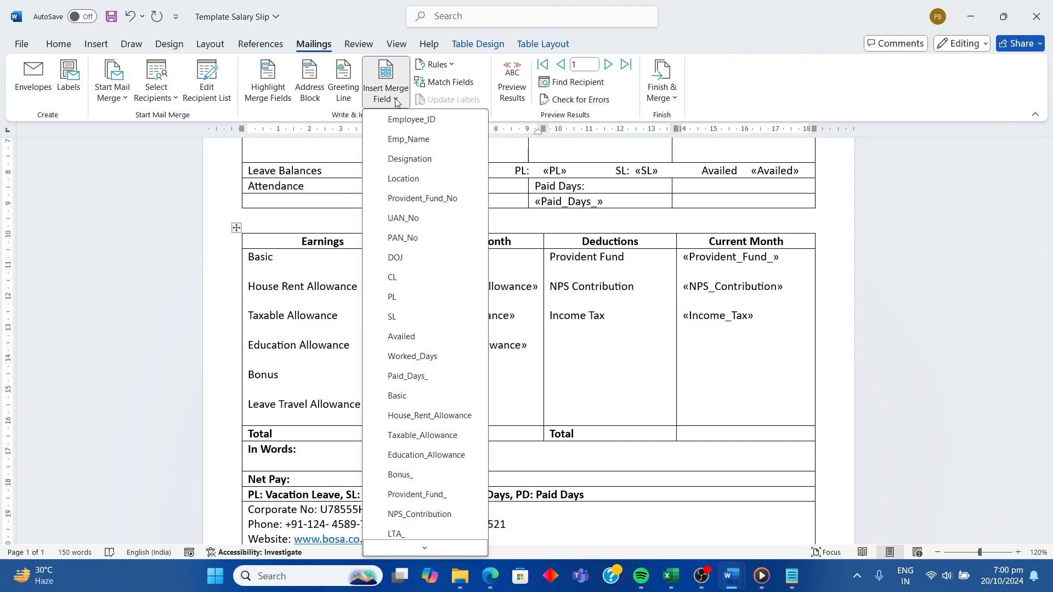
scroll(416, 324, "down", 3)
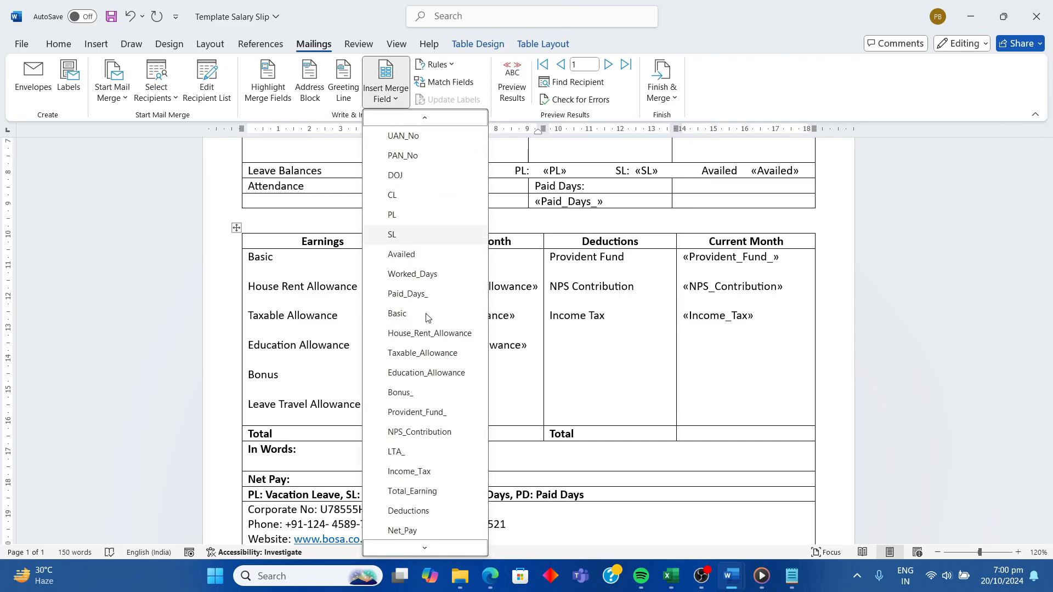
left_click(425, 489)
left_click(710, 432)
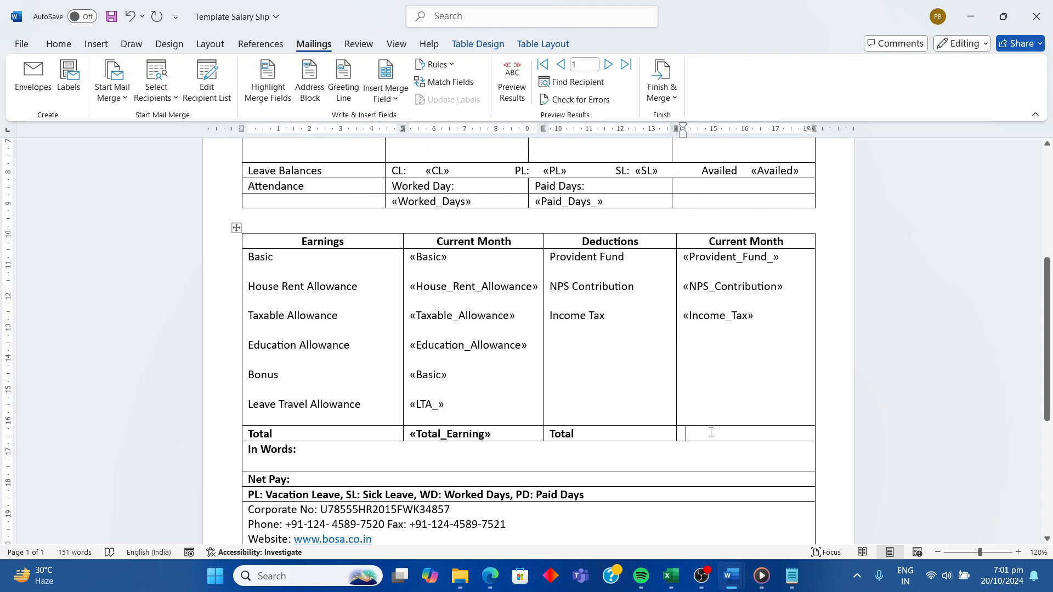
left_click(385, 96)
left_click(392, 456)
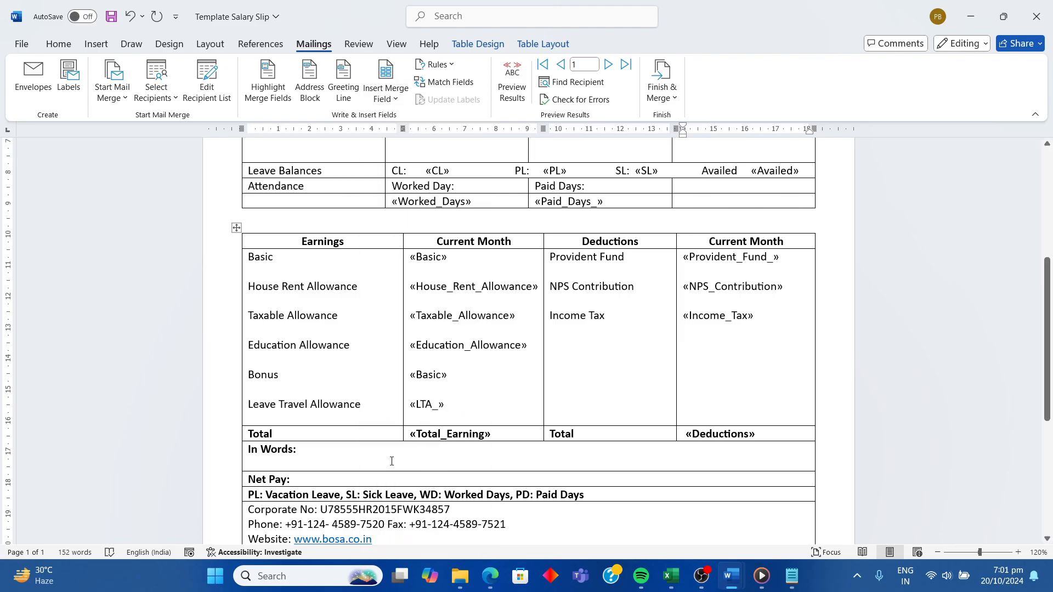
- Insert the In_Words and Net_Pay merge fields after the In Words and Net Pay labels
left_click(323, 484)
left_click(386, 96)
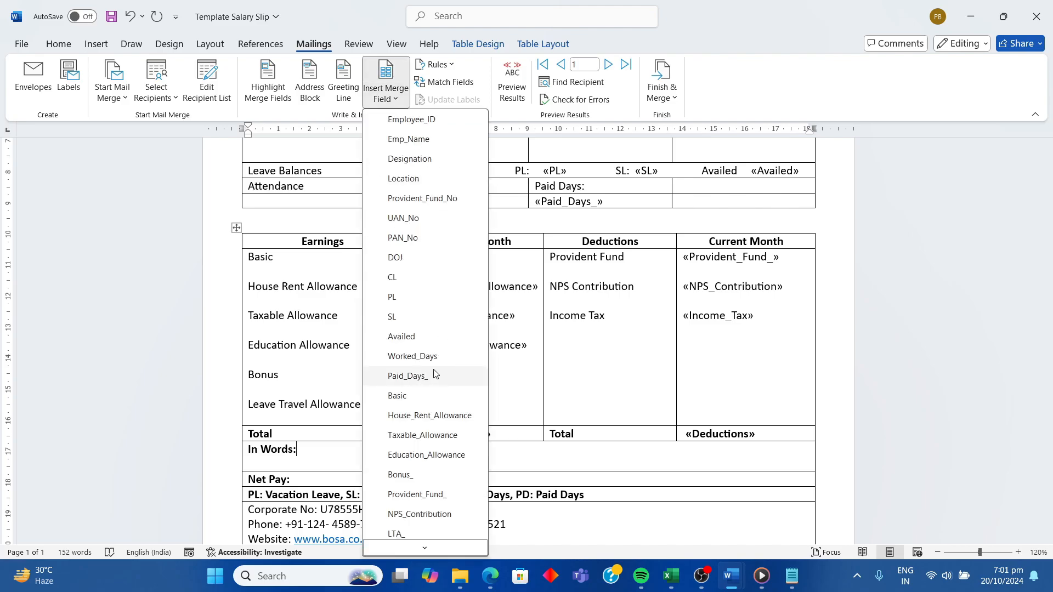
left_click(413, 541)
left_click(387, 99)
left_click(411, 524)
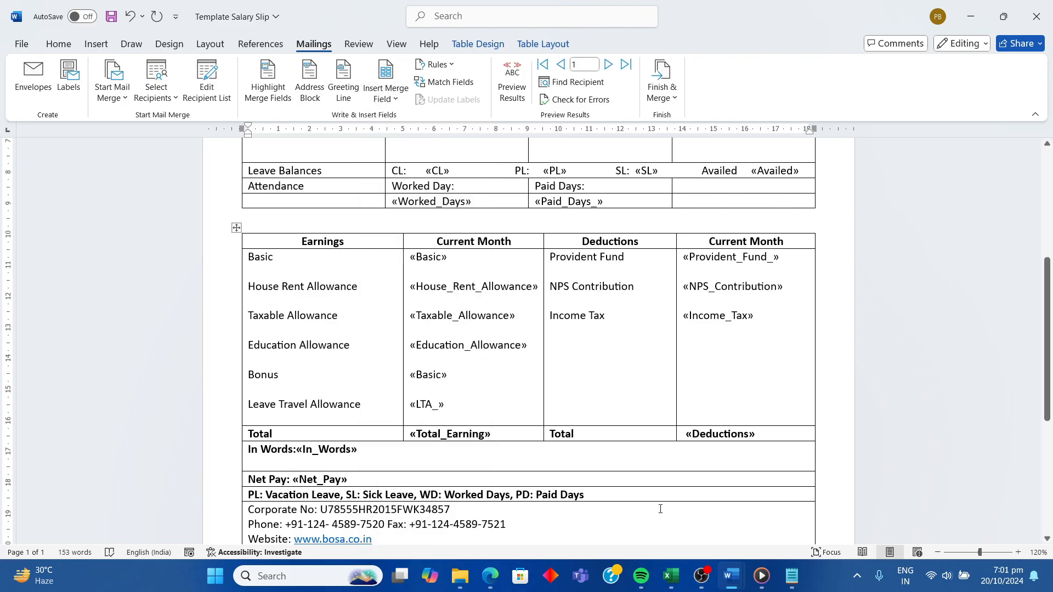
- Examine the whole pay slip template from header to footer to recheck the inserted merge fields
scroll(572, 319, "down", 3)
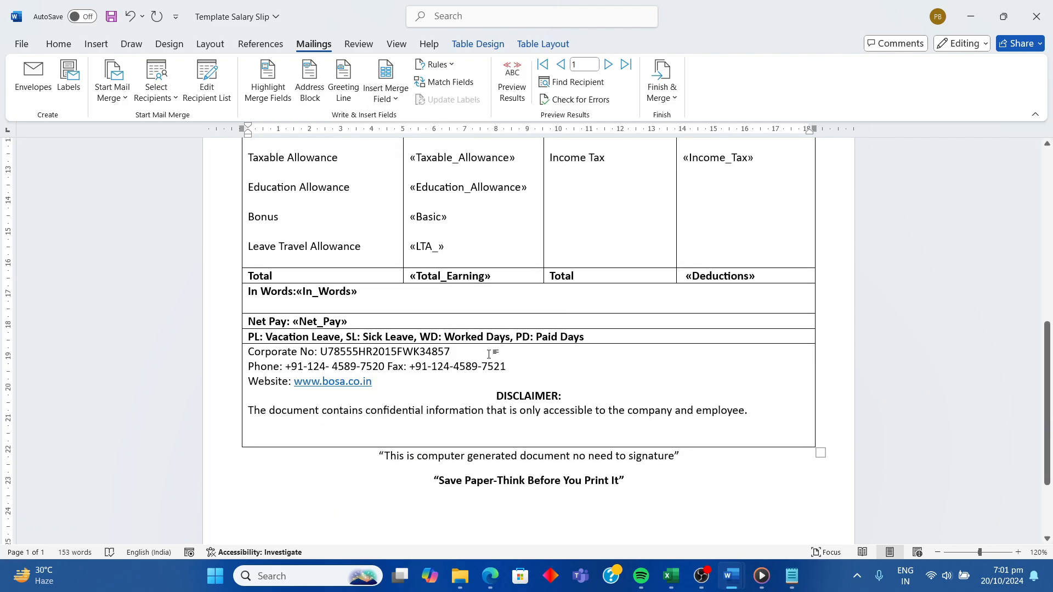
scroll(490, 359, "up", 3)
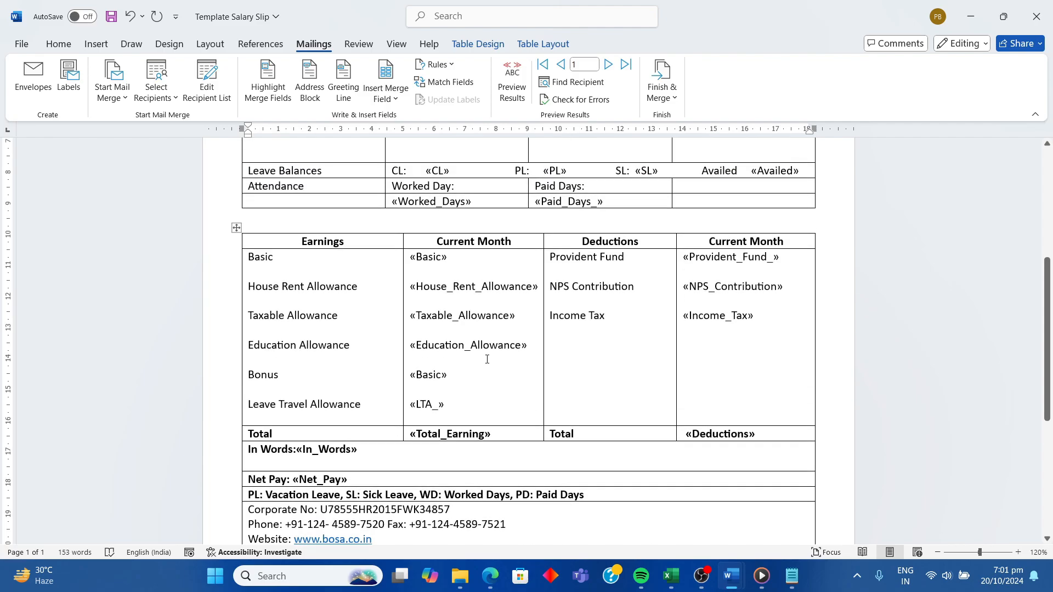
scroll(751, 322, "up", 3)
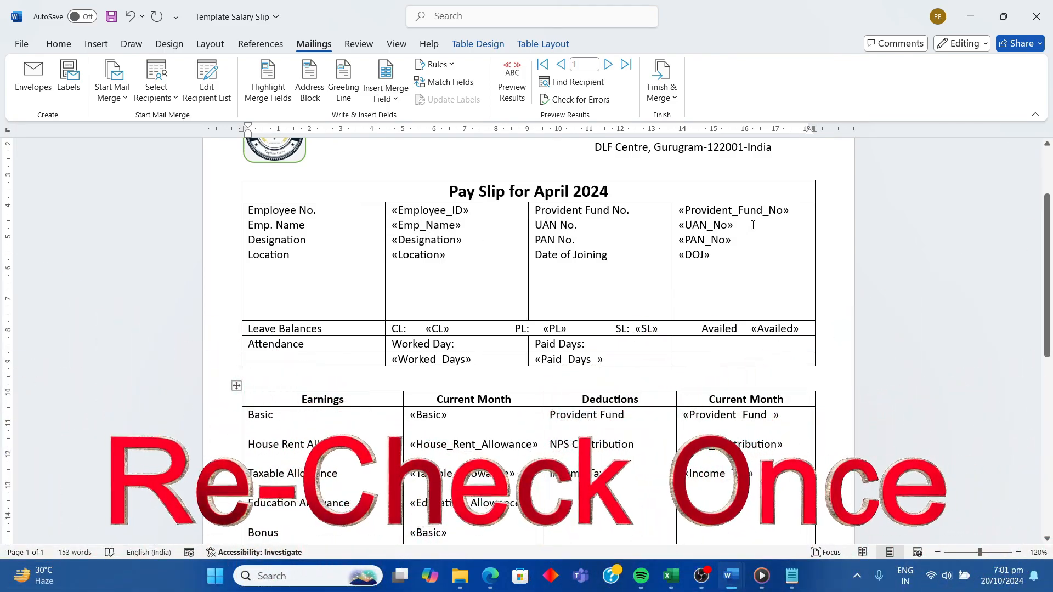
scroll(554, 257, "up", 2)
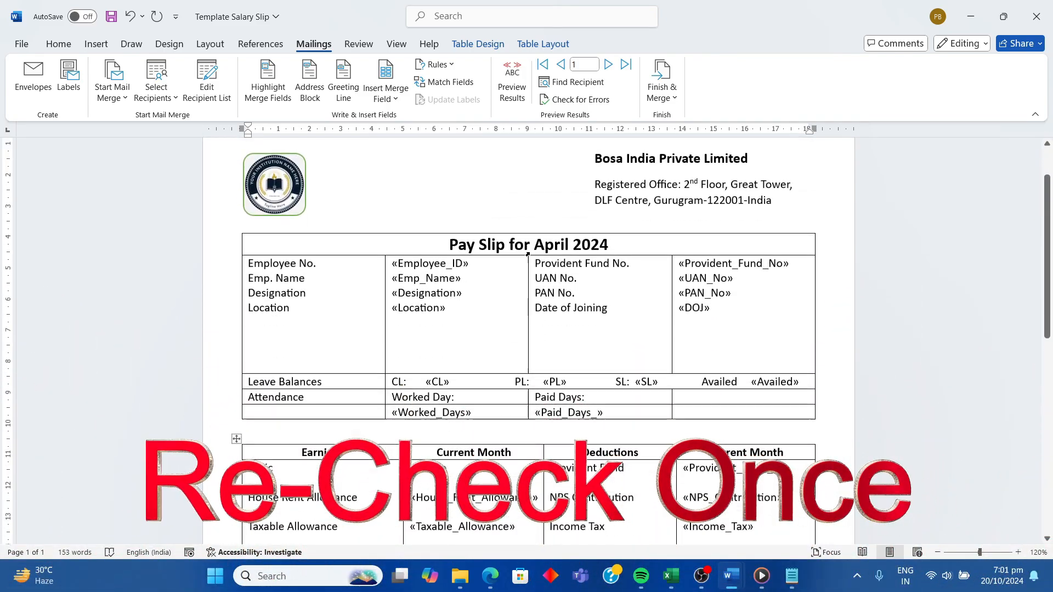
scroll(527, 254, "down", 14)
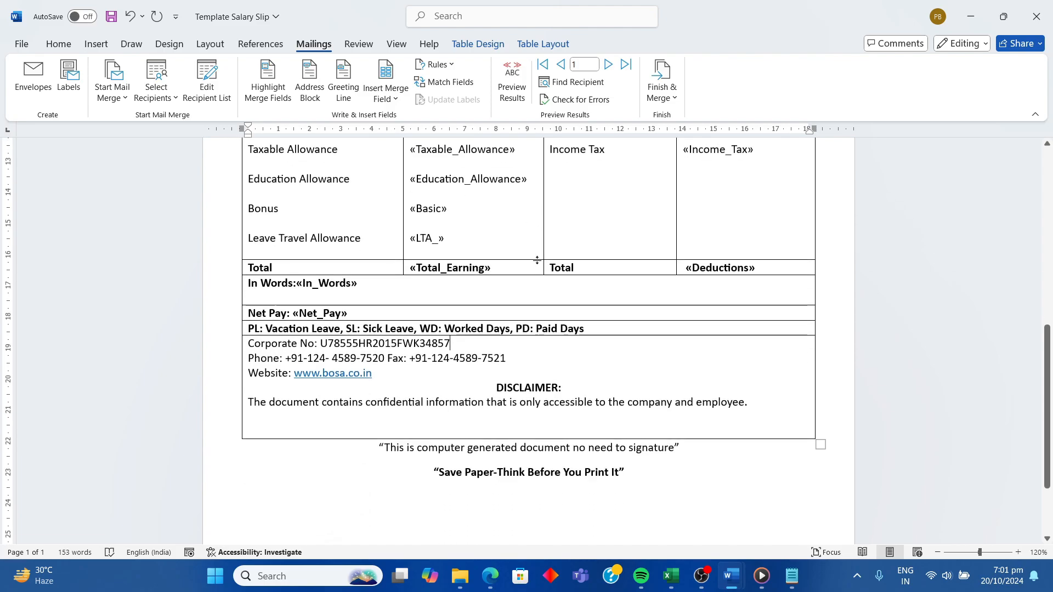
scroll(543, 260, "down", 4)
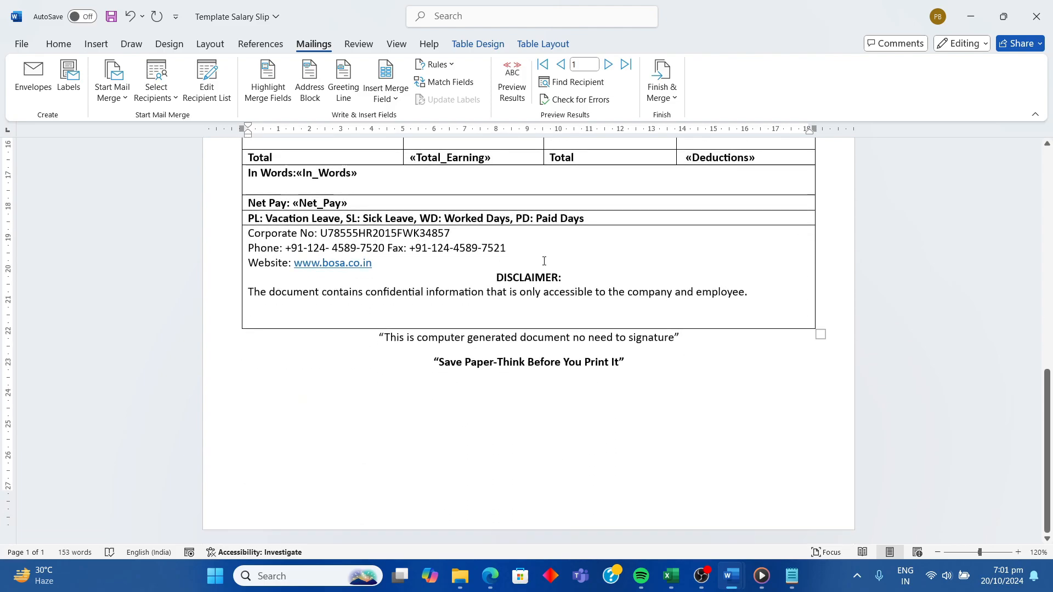
scroll(540, 261, "up", 20)
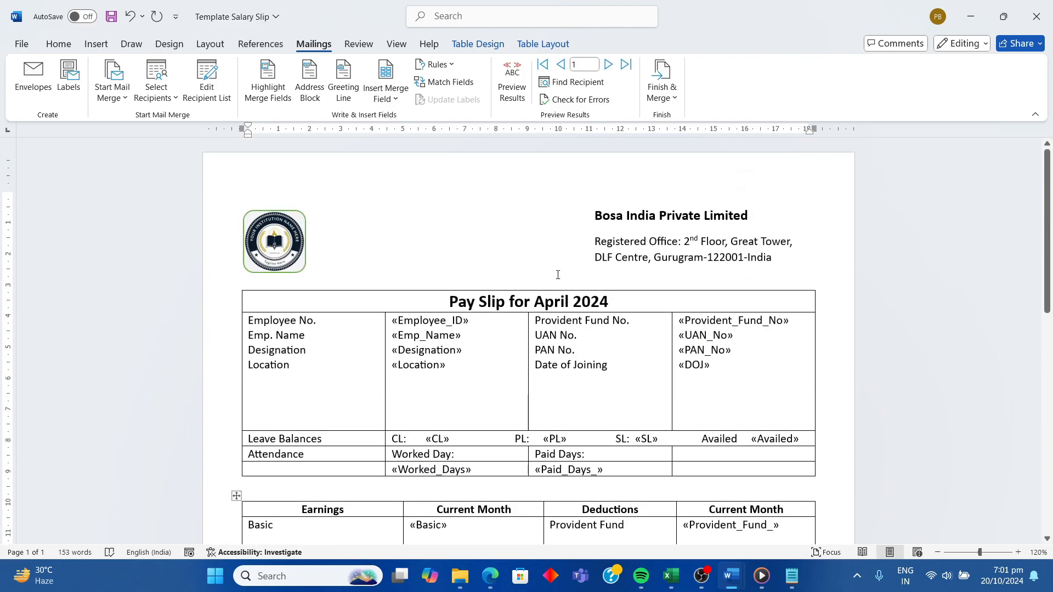
- Save the salary slip template and merge all records into a new document of individual pay slips
left_click(537, 204)
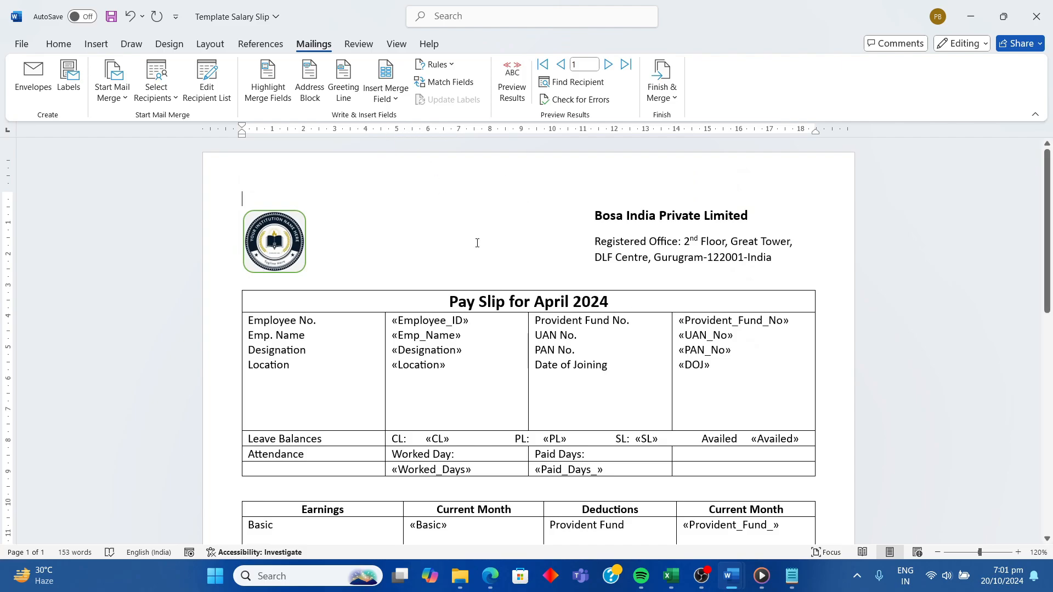
left_click(111, 17)
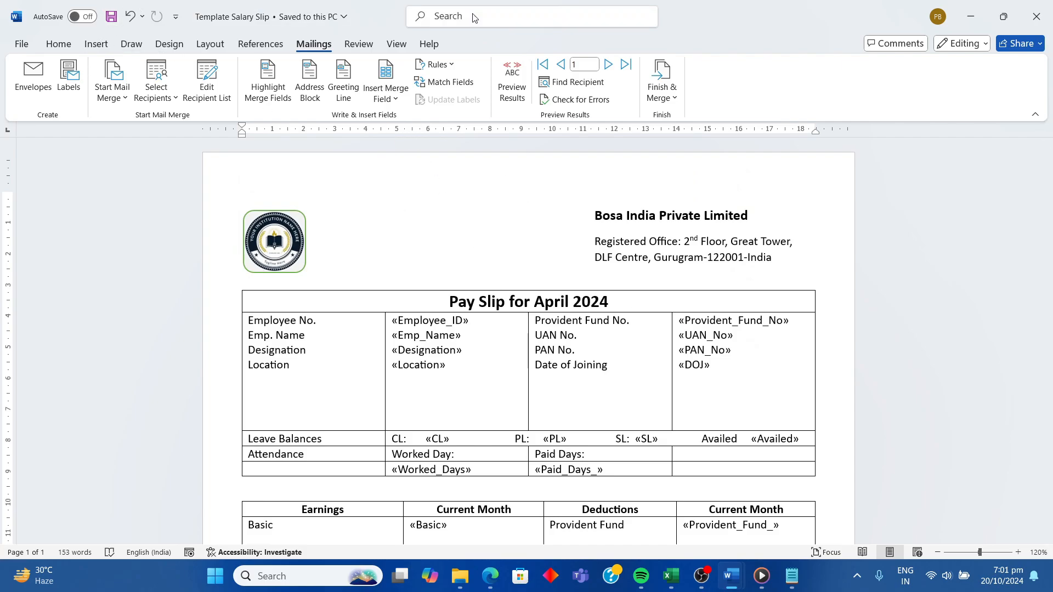
left_click(673, 99)
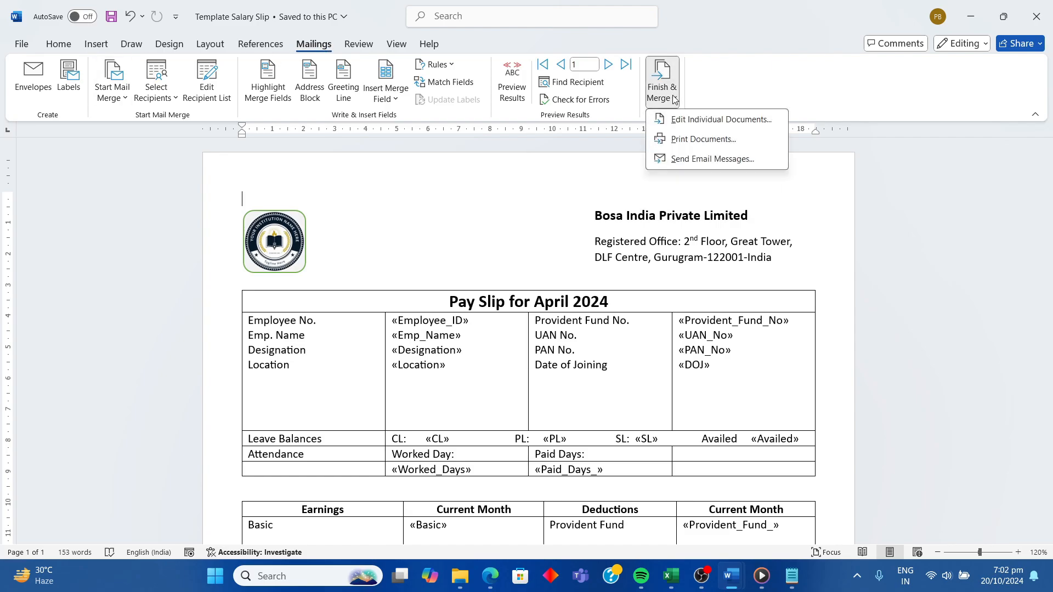
left_click(701, 121)
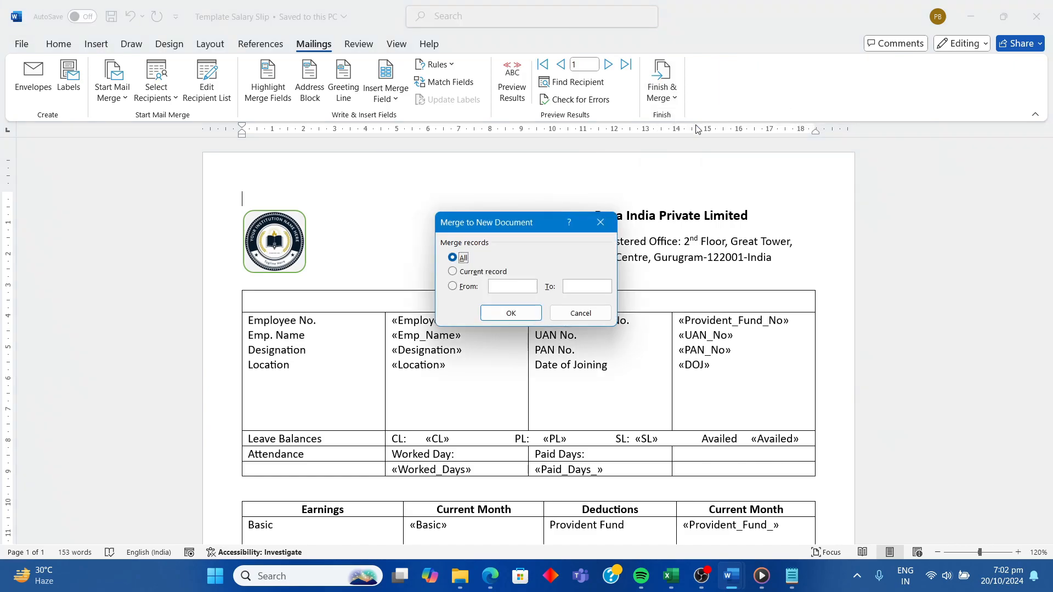
left_click(516, 313)
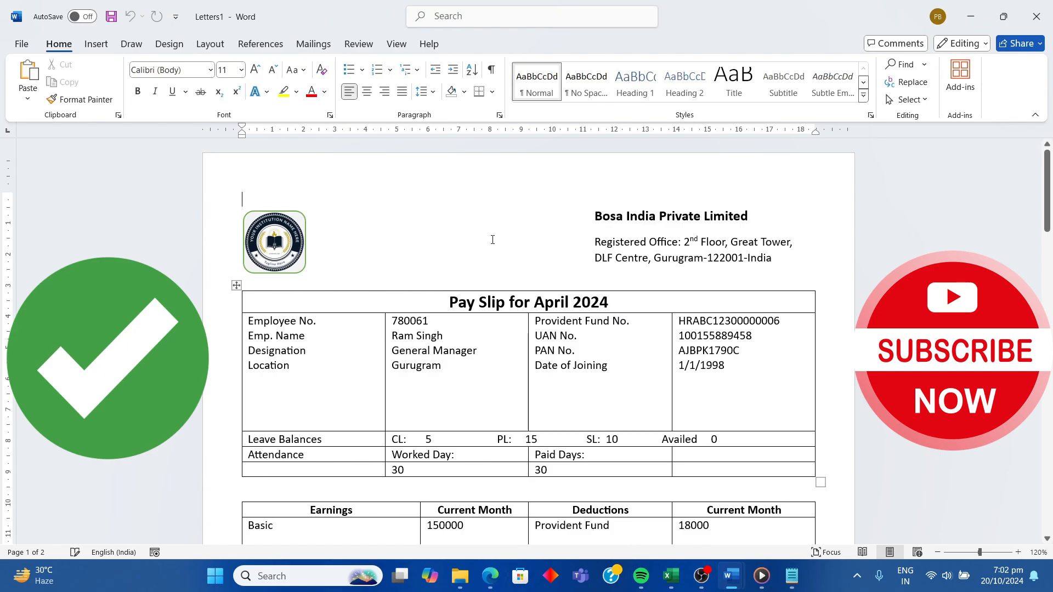
- Look through the merged pay slips of the different employees across the new document
scroll(510, 247, "down", 15)
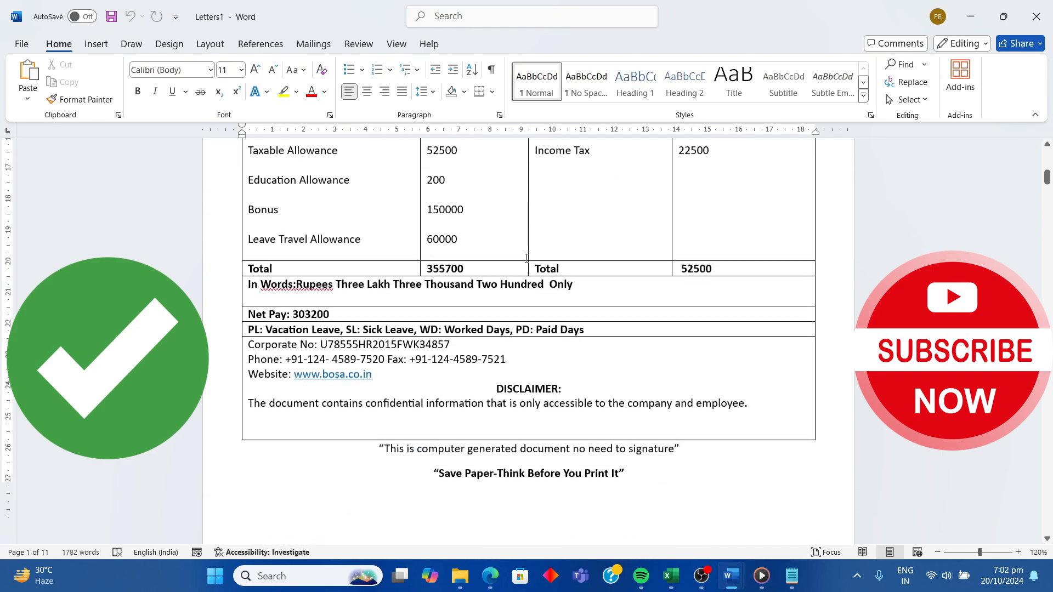
scroll(526, 257, "down", 20)
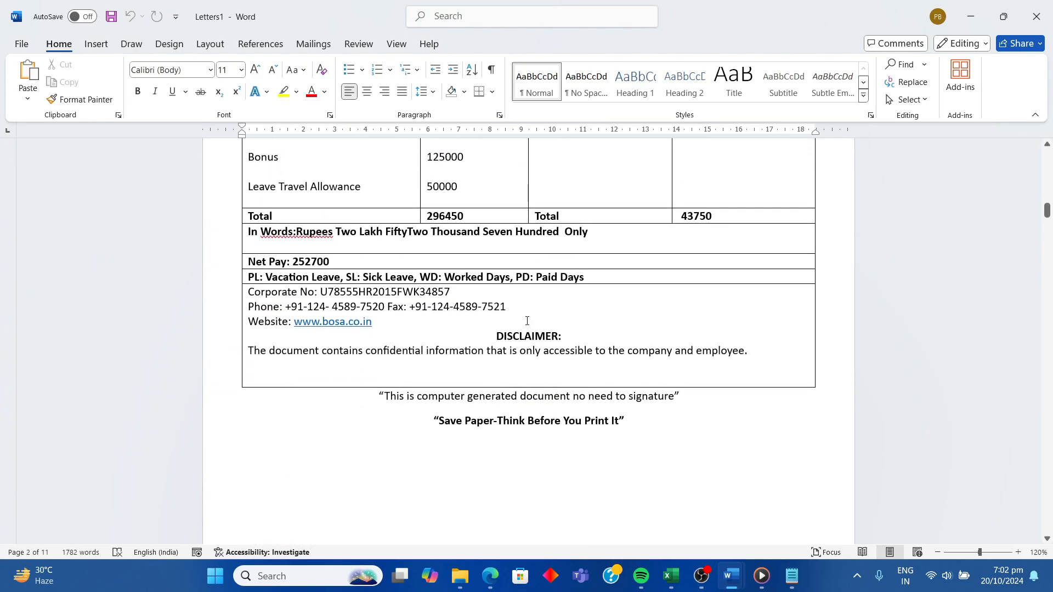
scroll(529, 320, "down", 20)
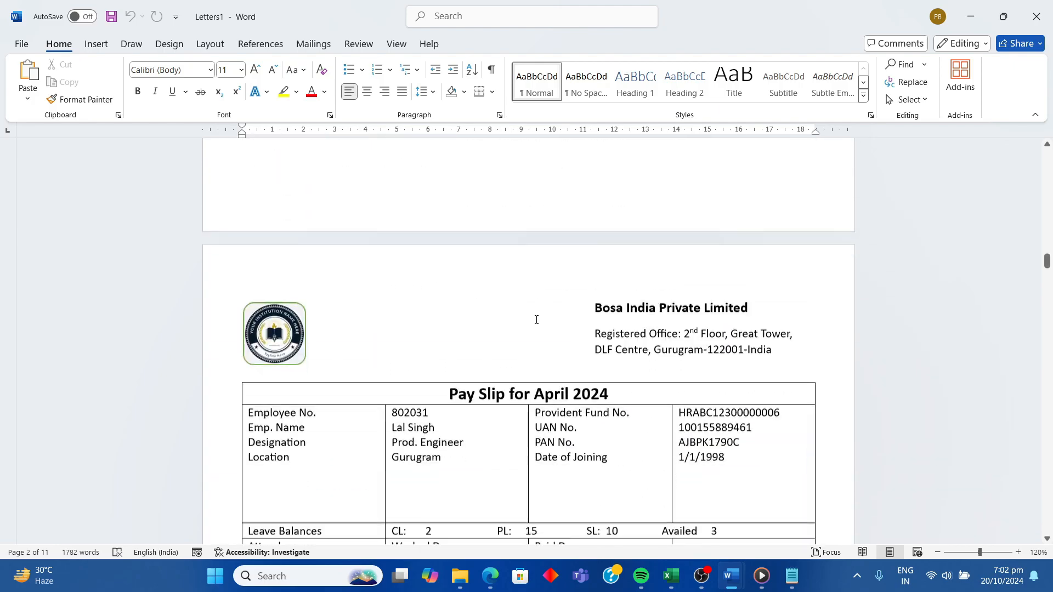
scroll(535, 329, "down", 20)
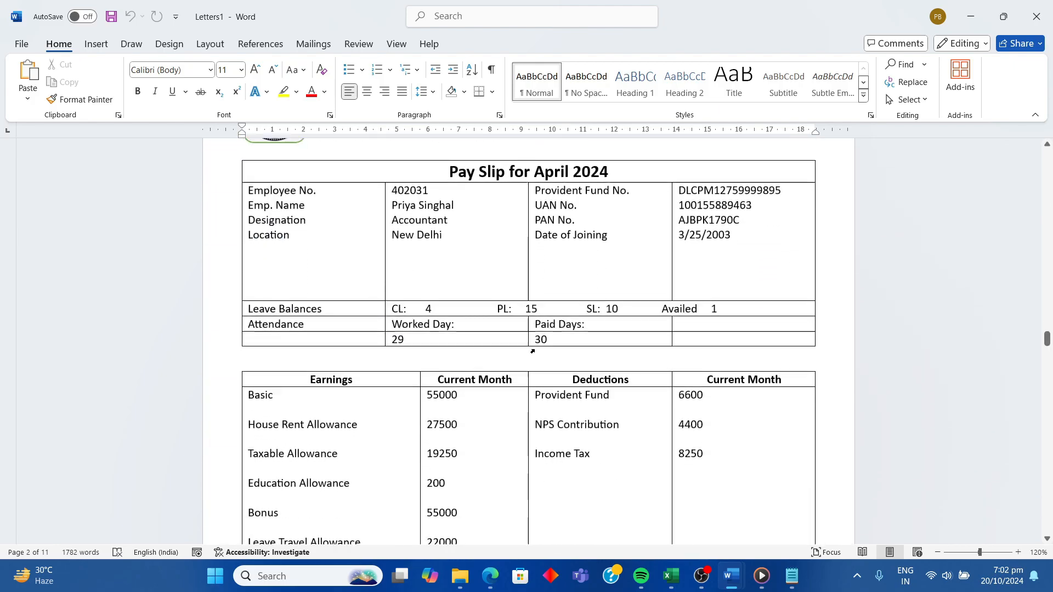
scroll(532, 351, "down", 20)
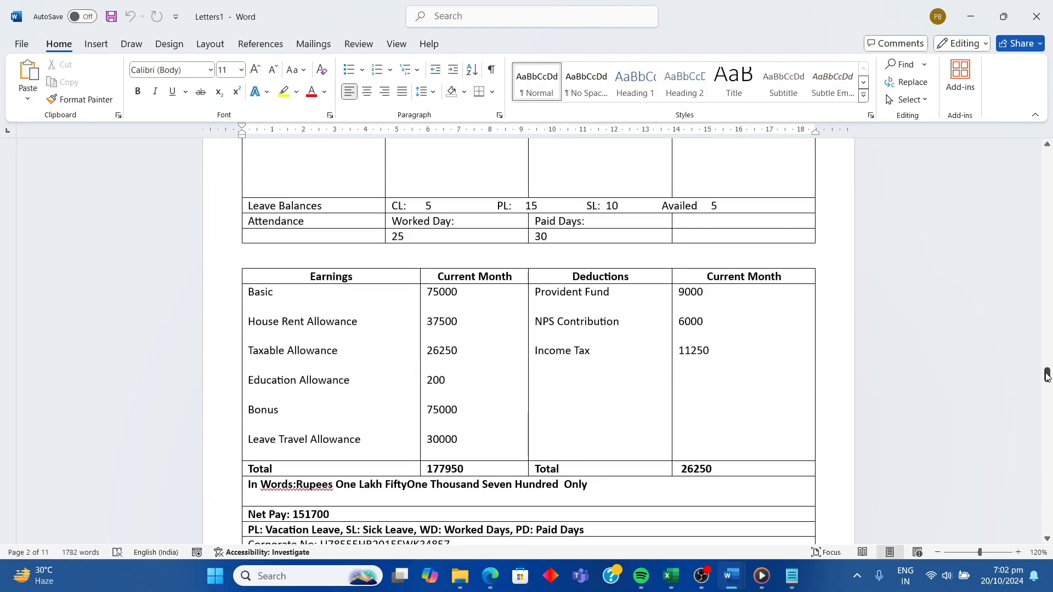
left_click_drag(1047, 377, 1049, 518)
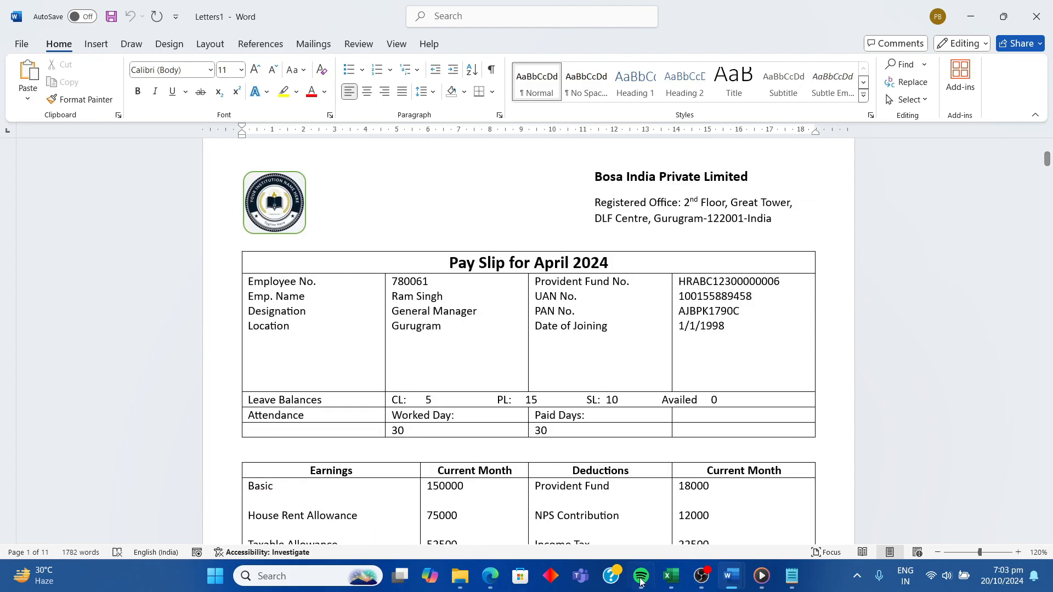
- Switch to the Advance Salary Slip workbook and examine the first employee's ID, name, designation, location and basic pay on the HQ sheet
left_click(670, 576)
left_click(654, 532)
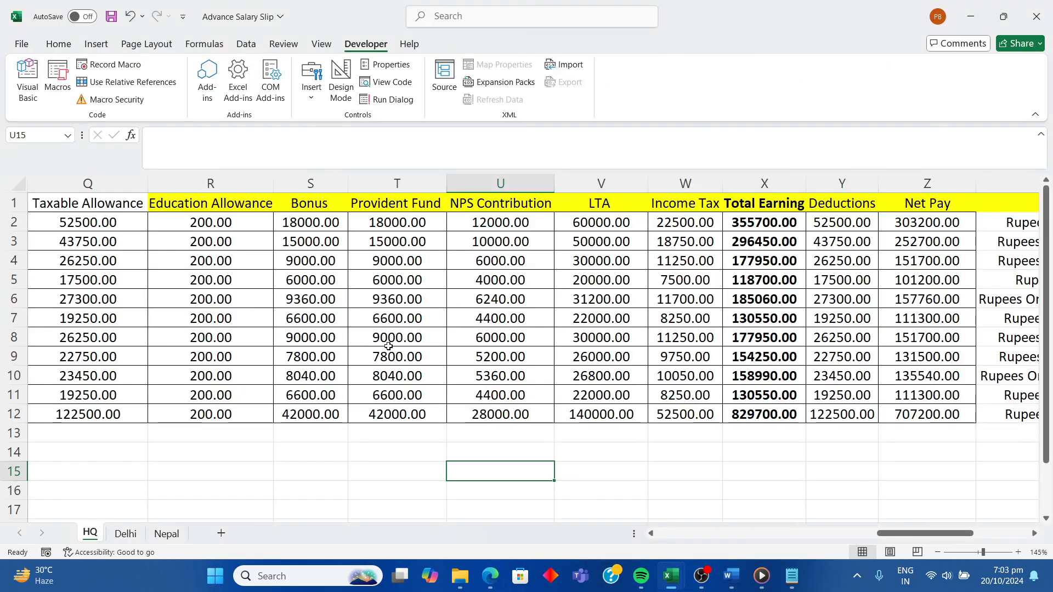
left_click_drag(892, 535, 671, 534)
left_click(89, 222)
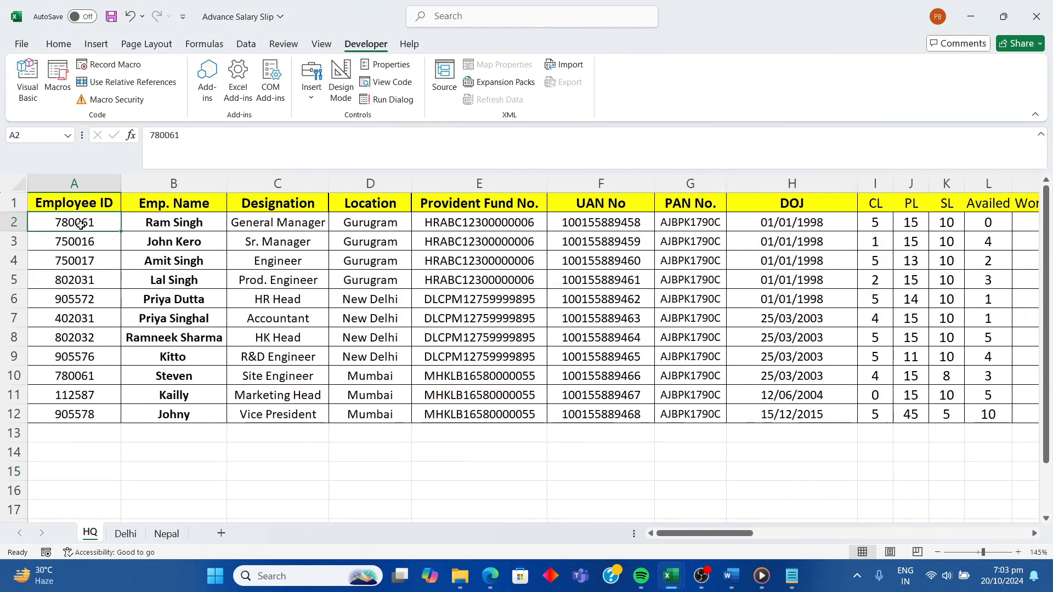
left_click(181, 224)
left_click(278, 223)
left_click(386, 224)
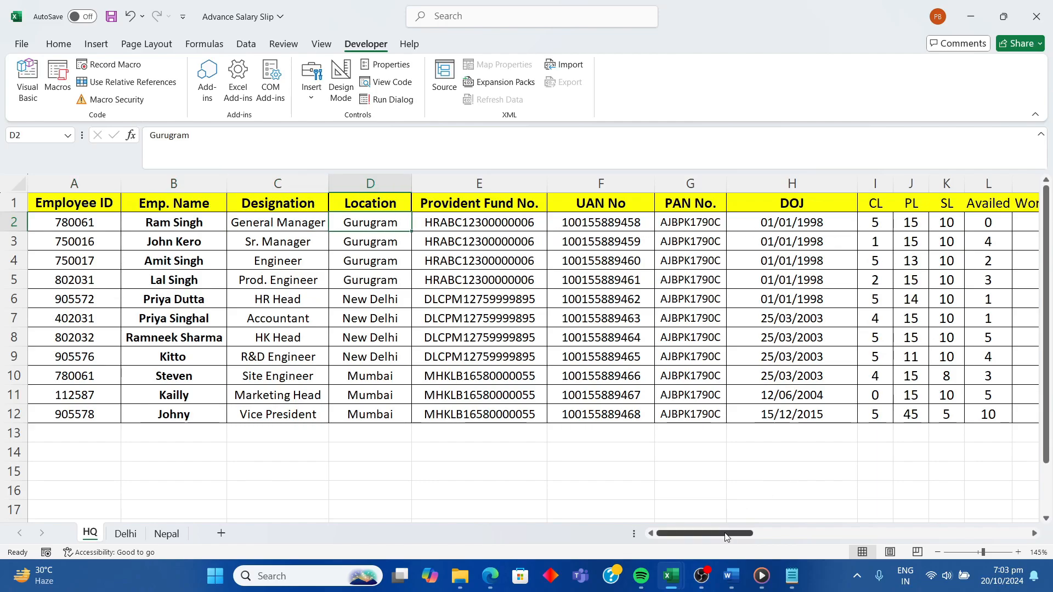
left_click_drag(719, 534, 780, 535)
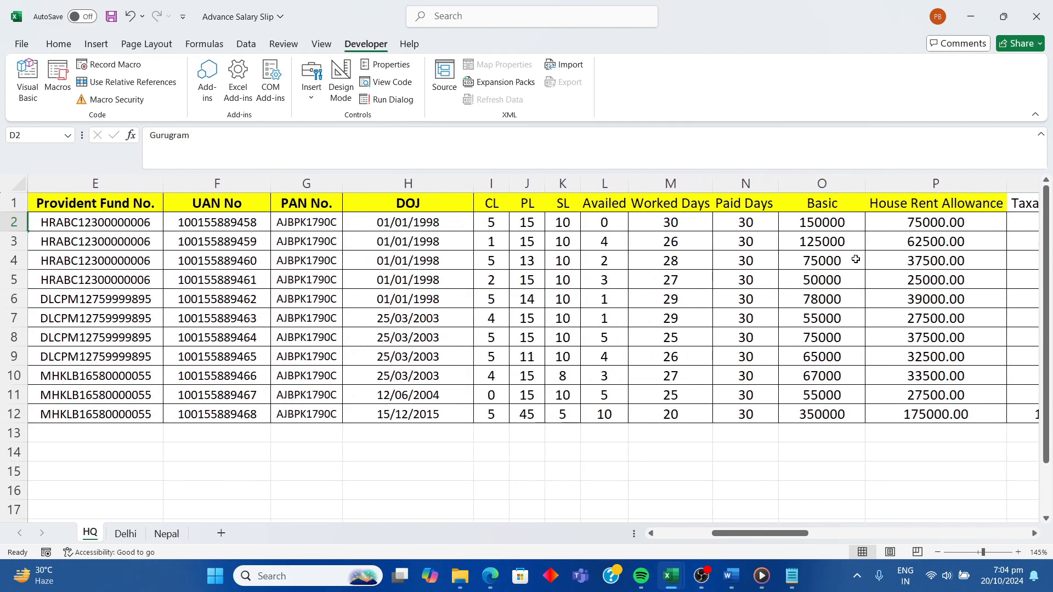
left_click(822, 223)
- Return to the merged Letters1 document and check the first pay slip's details, earnings, deductions and net pay against the sheet
mouse_move(728, 581)
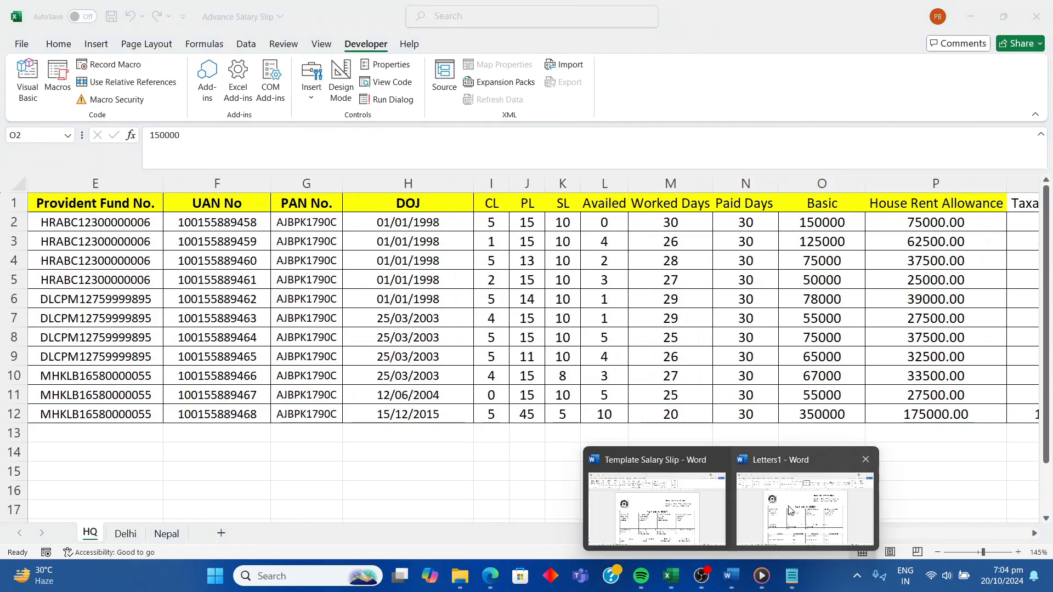
left_click(804, 505)
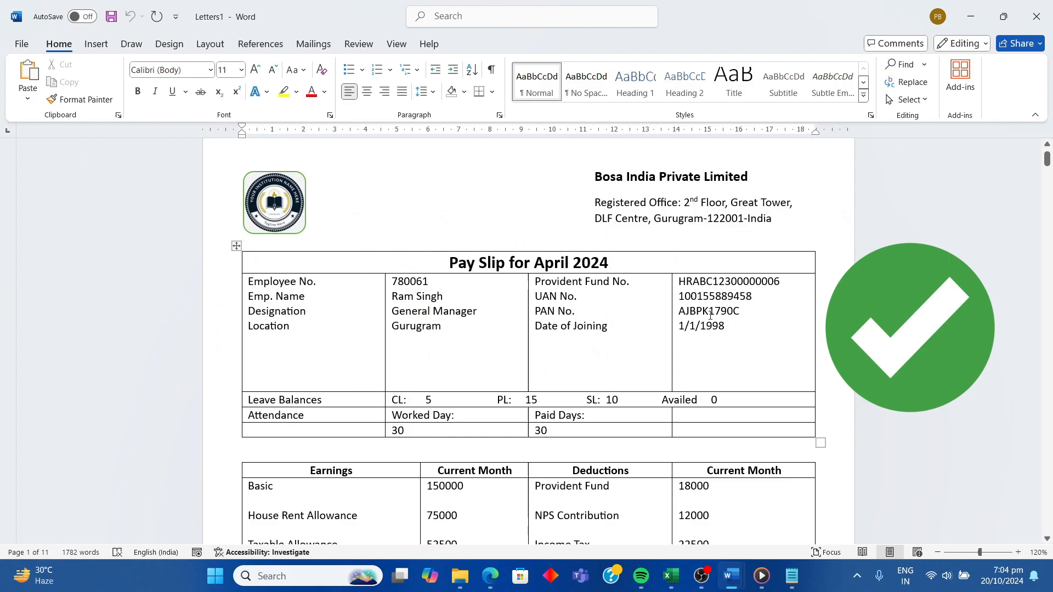
scroll(443, 415, "down", 2)
scroll(442, 415, "down", 6)
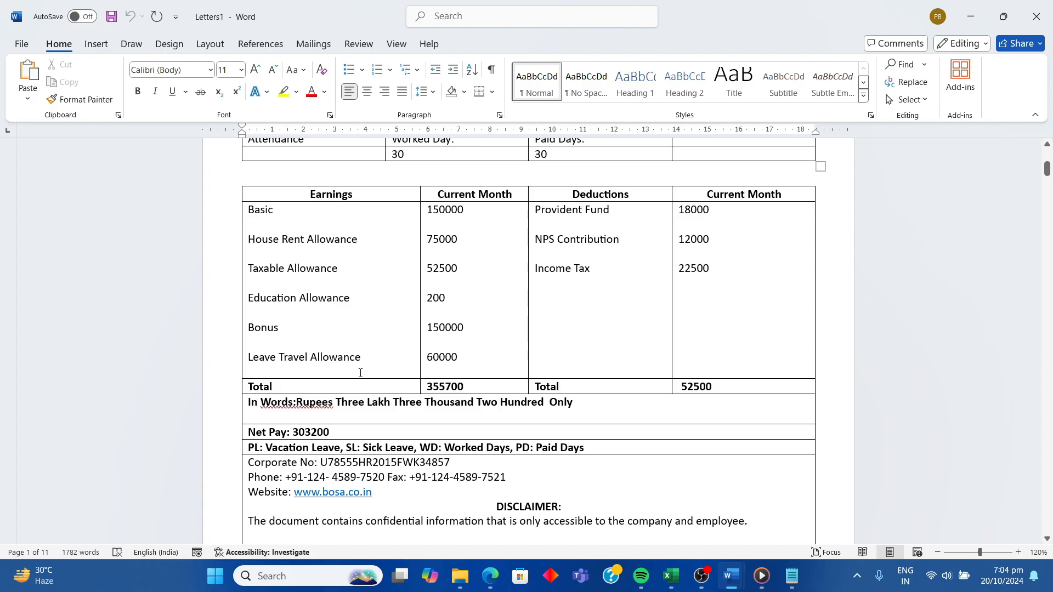
scroll(413, 312, "down", 3)
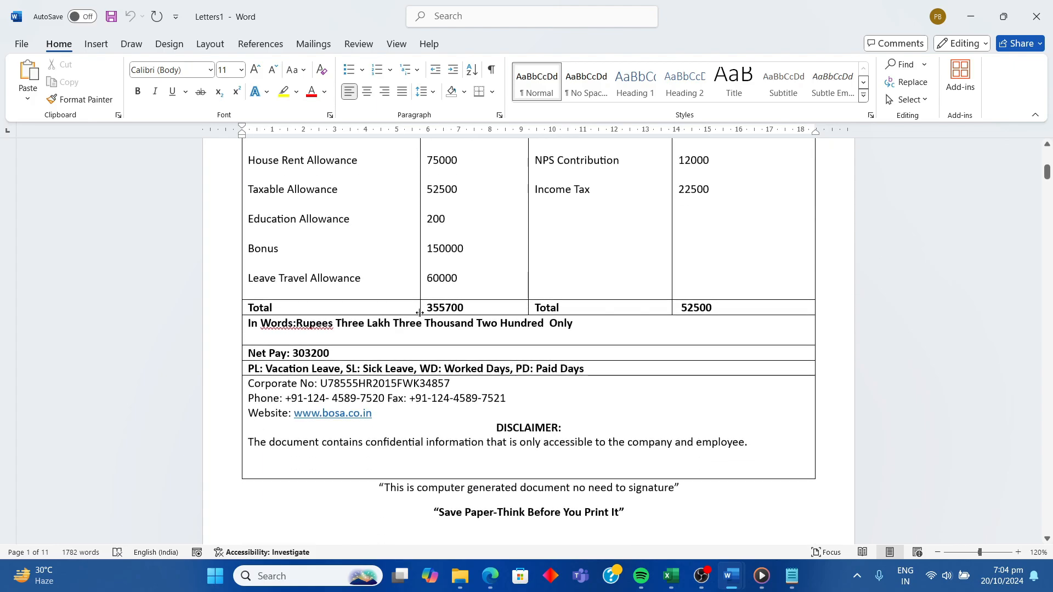
- Save the merged document as All Emp Pay Slip for April 2024
key("ctrl+s")
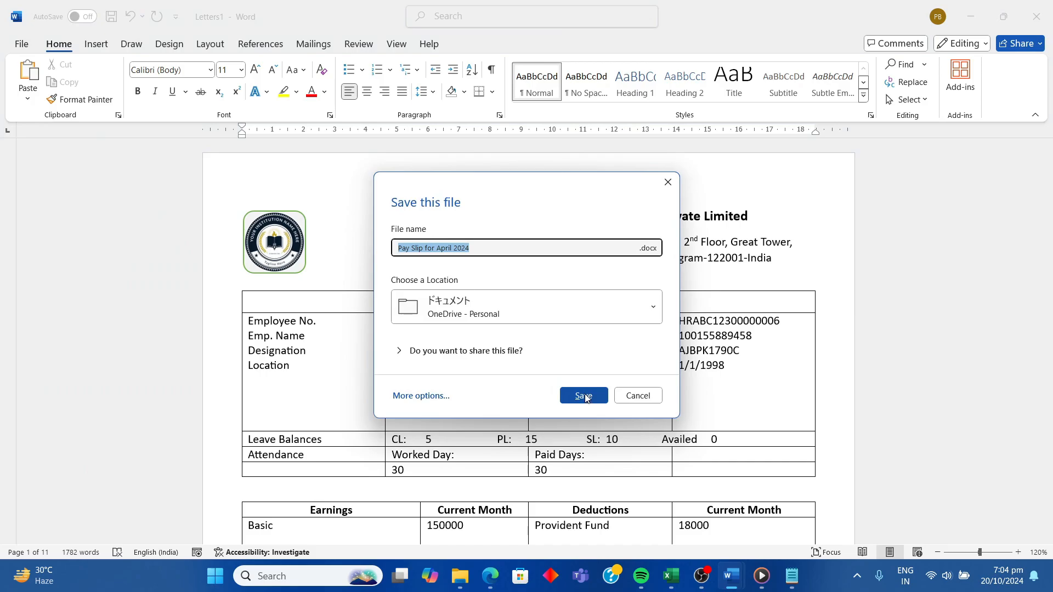
left_click(487, 244)
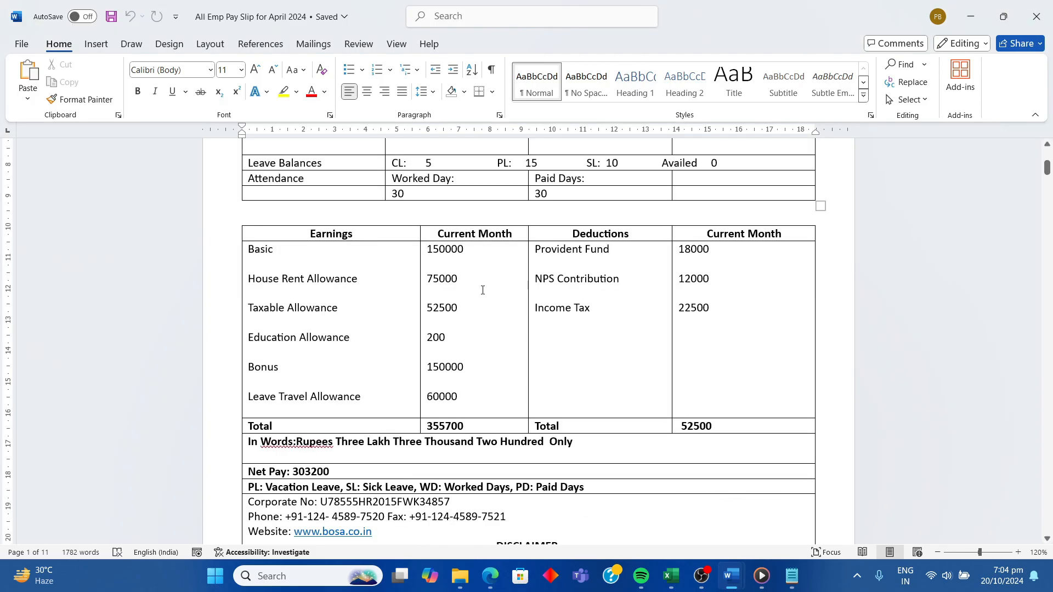
scroll(480, 249, "down", 15)
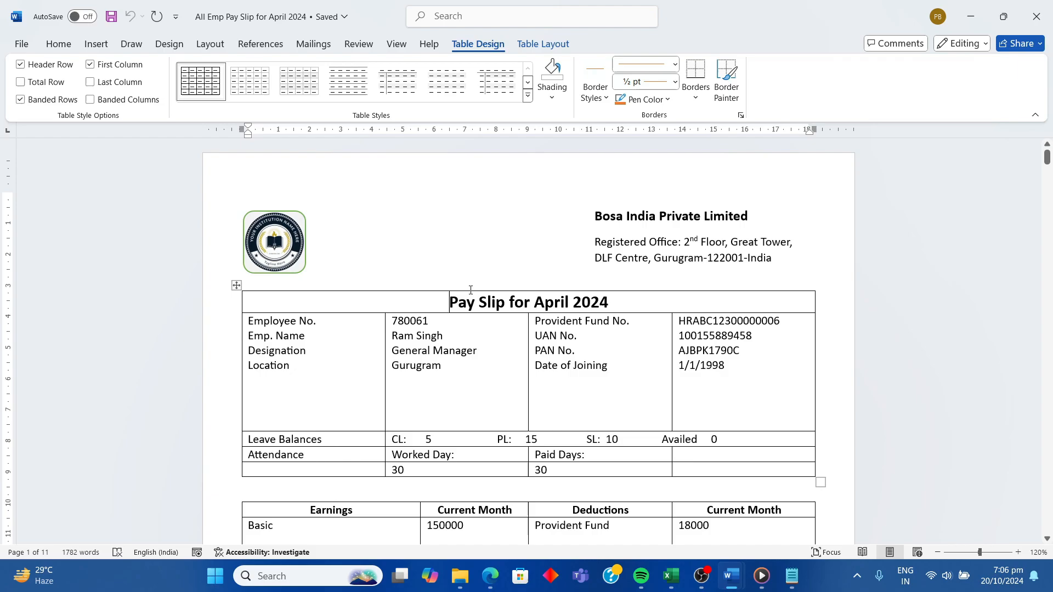
- Shade the Pay Slip for April 2024 title row of the first pay slip light blue
left_click(548, 47)
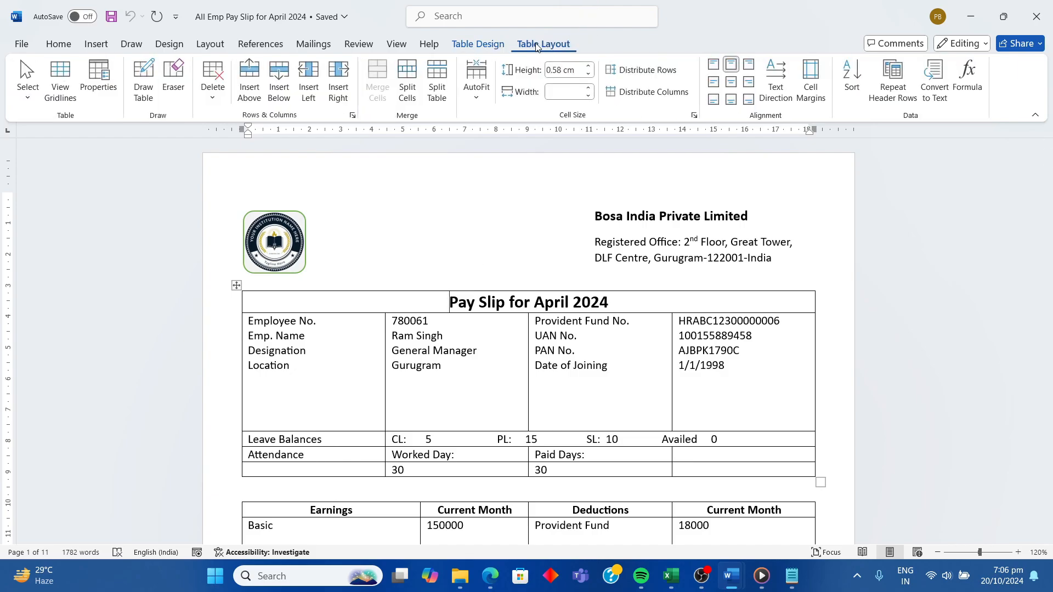
left_click(478, 44)
left_click(554, 100)
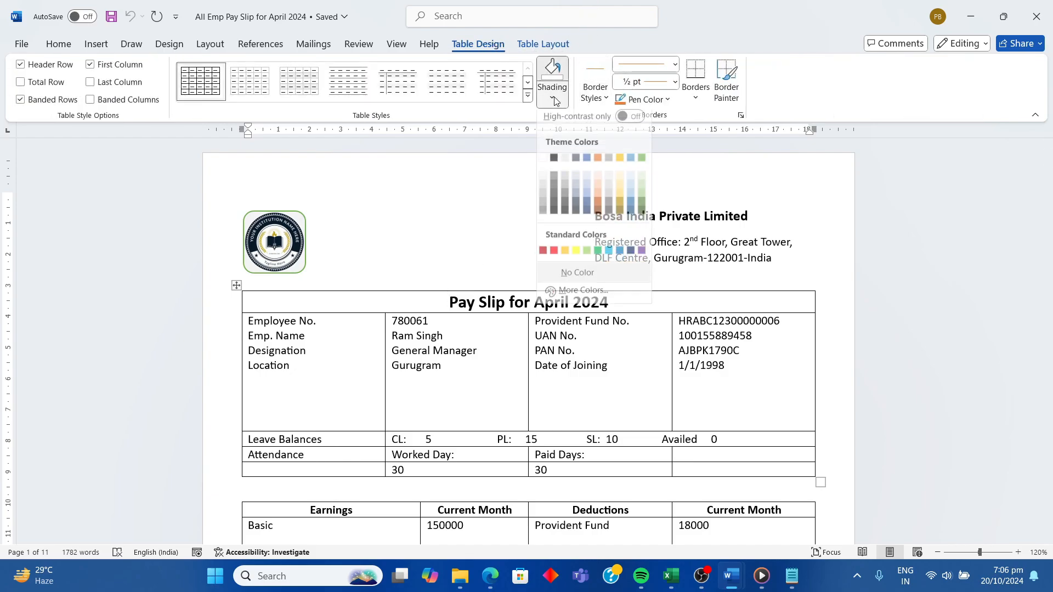
left_click(629, 193)
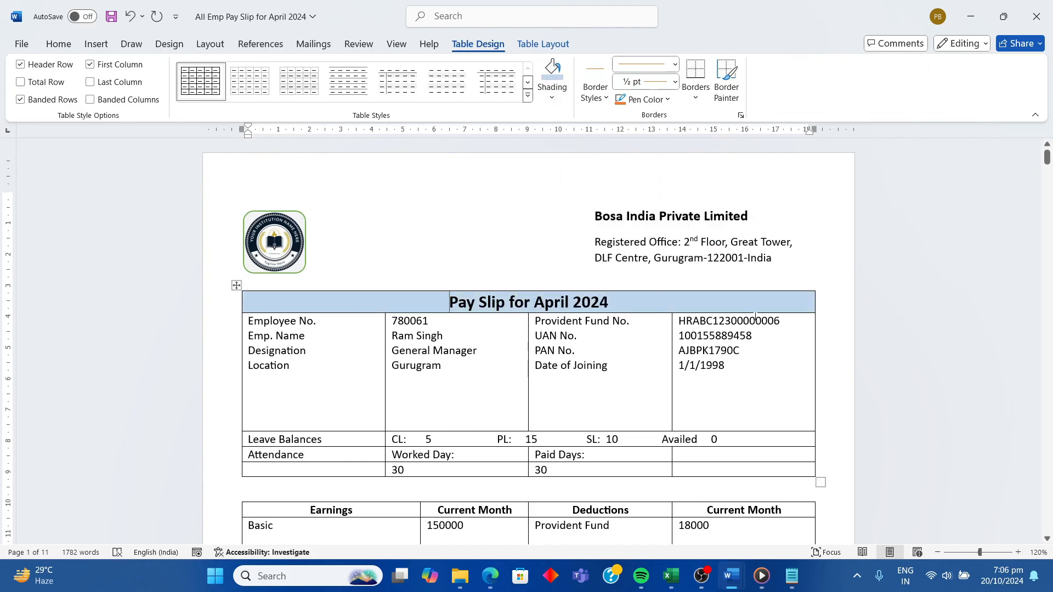
- Apply the same light blue shading to the In Words row of the first pay slip
scroll(719, 285, "down", 8)
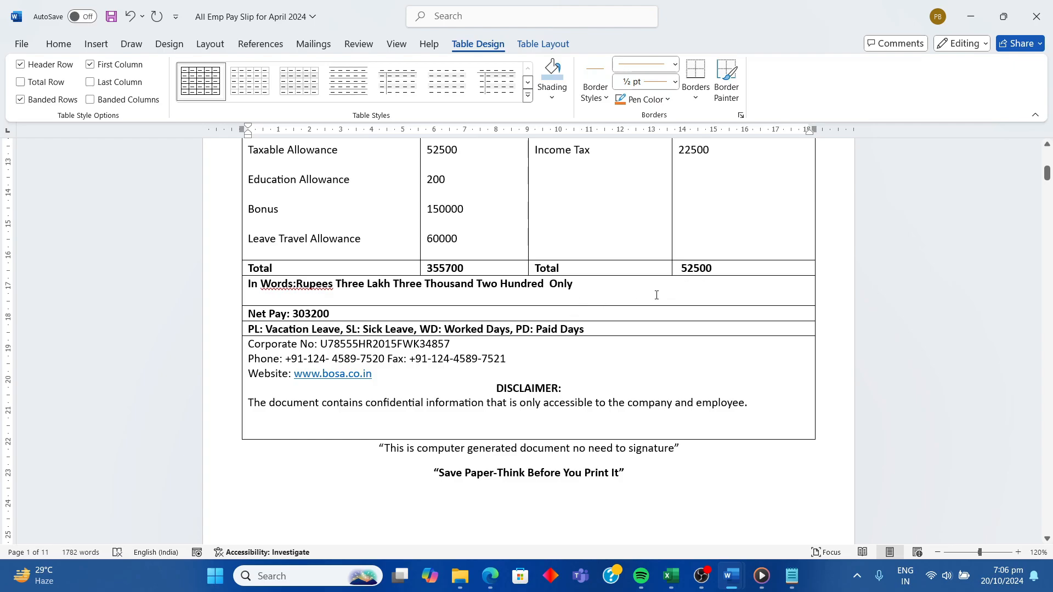
left_click(645, 292)
left_click(552, 72)
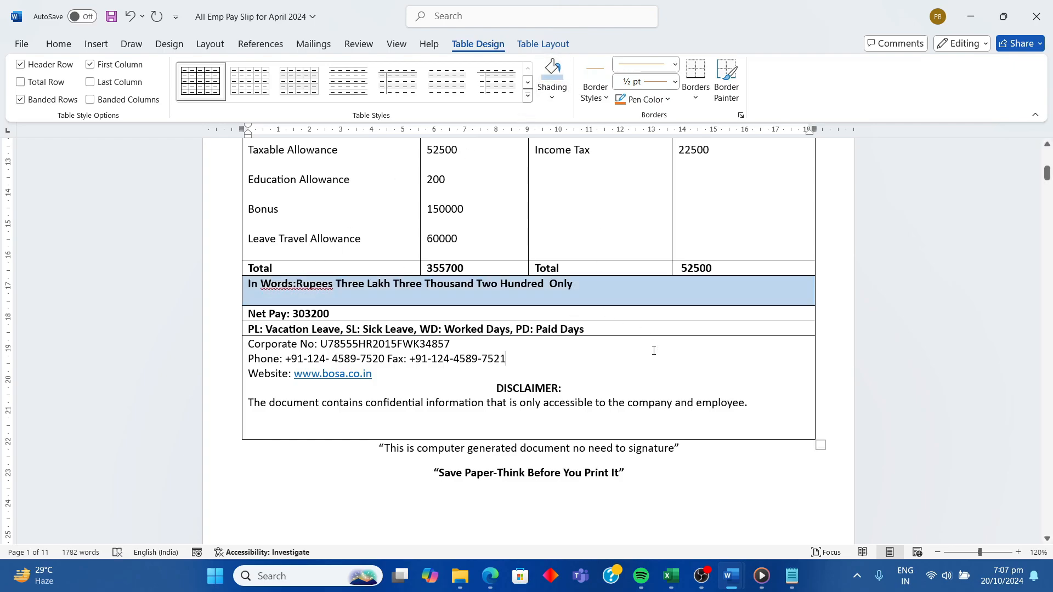
- Shade the Earnings, Deductions and Current Month header row of the first pay slip with the same light blue
scroll(615, 239, "up", 10)
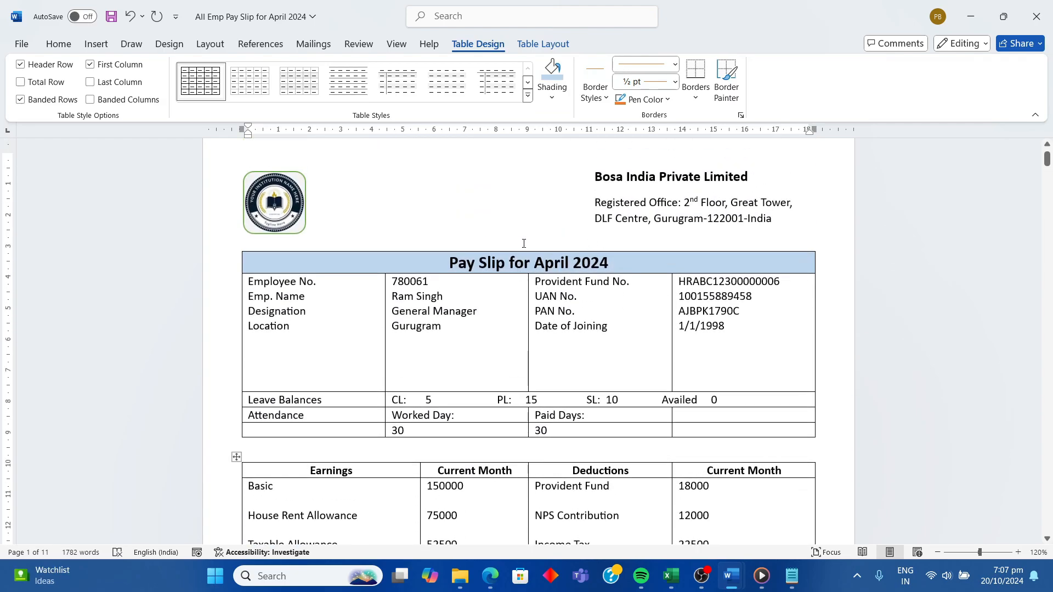
scroll(526, 243, "down", 4)
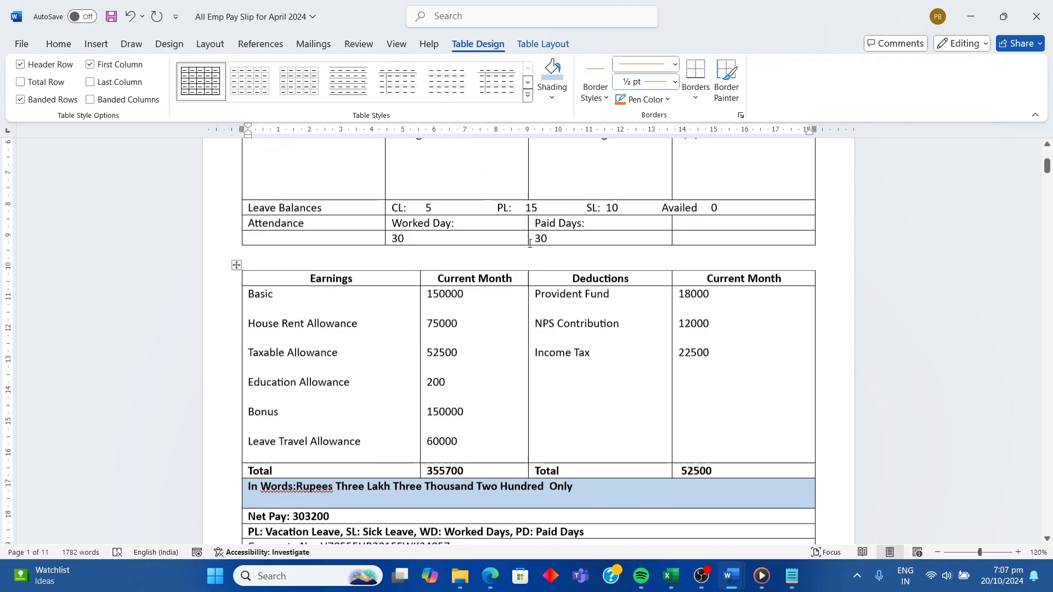
left_click_drag(787, 272, 606, 263)
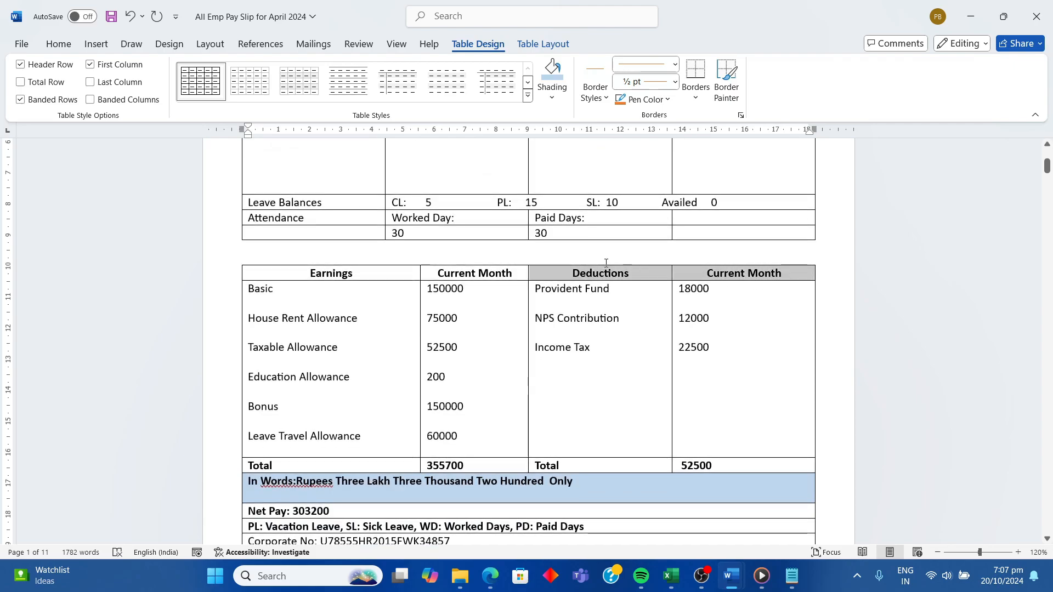
left_click_drag(363, 266, 329, 271)
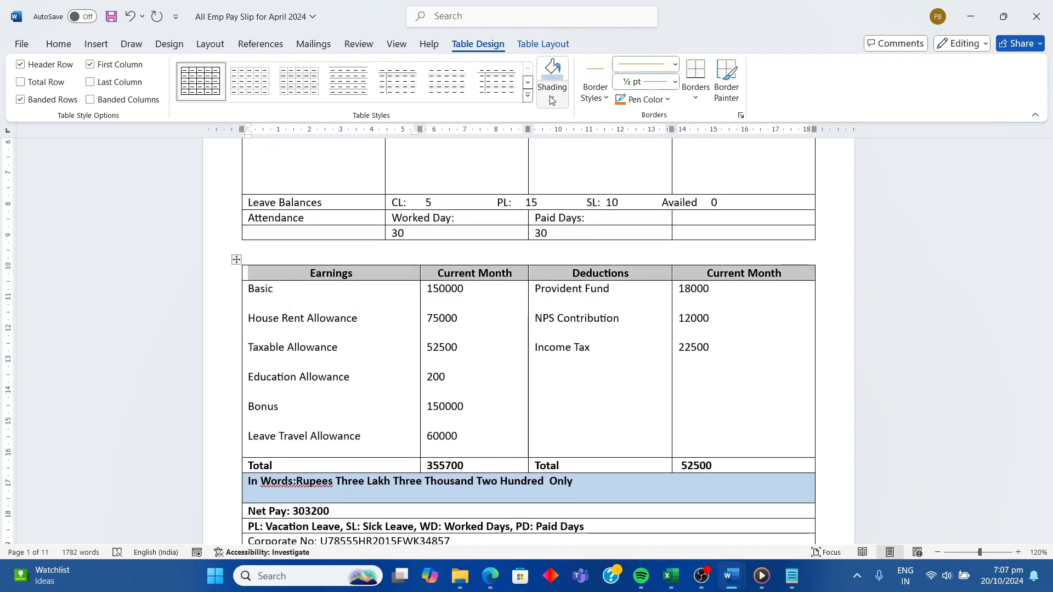
left_click(552, 72)
left_click(615, 336)
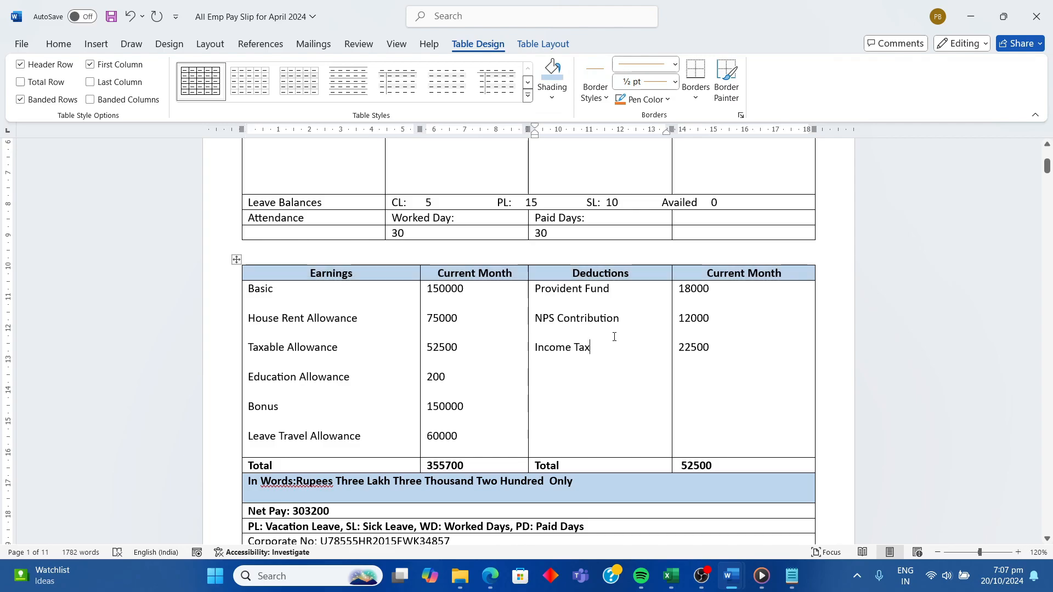